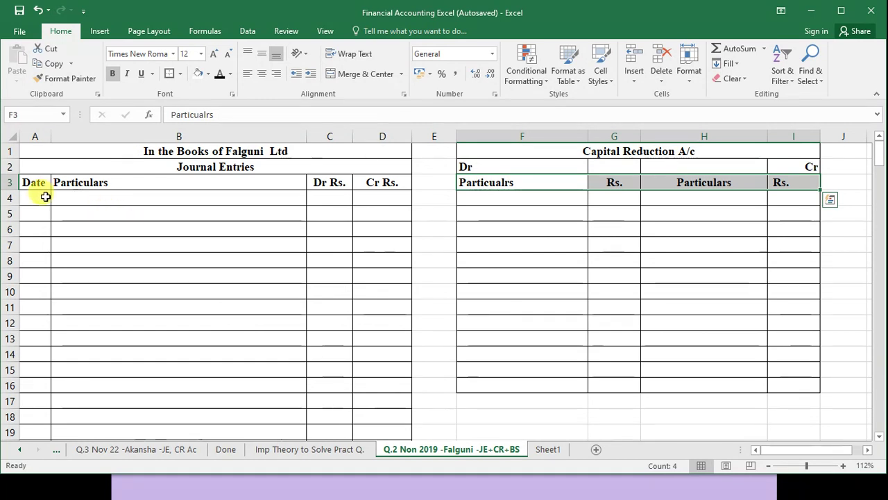
# Apply the black font colour to entry number 1, "Bills Payable A/c Dr" and its 60000 debit in A5:C5.
pyautogui.click(34, 213)
pyautogui.write('1')
pyautogui.hotkey('ctrl', 'Return')
pyautogui.click(104, 210)
pyautogui.write('Bills Payable A/c Dr')
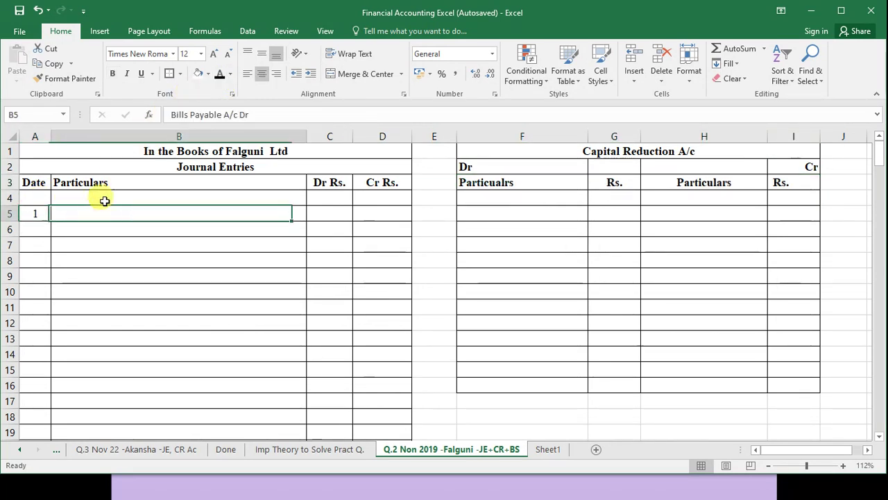
pyautogui.click(219, 73)
pyautogui.click(318, 210)
pyautogui.write('60000')
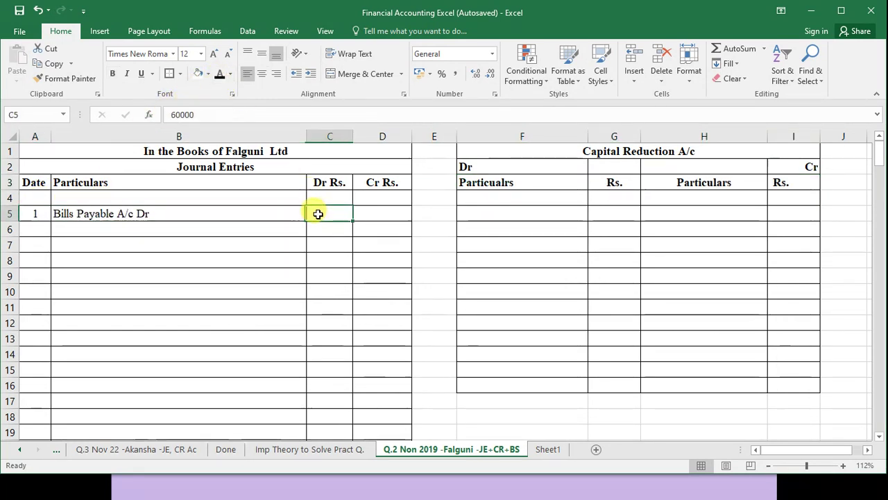
pyautogui.click(219, 74)
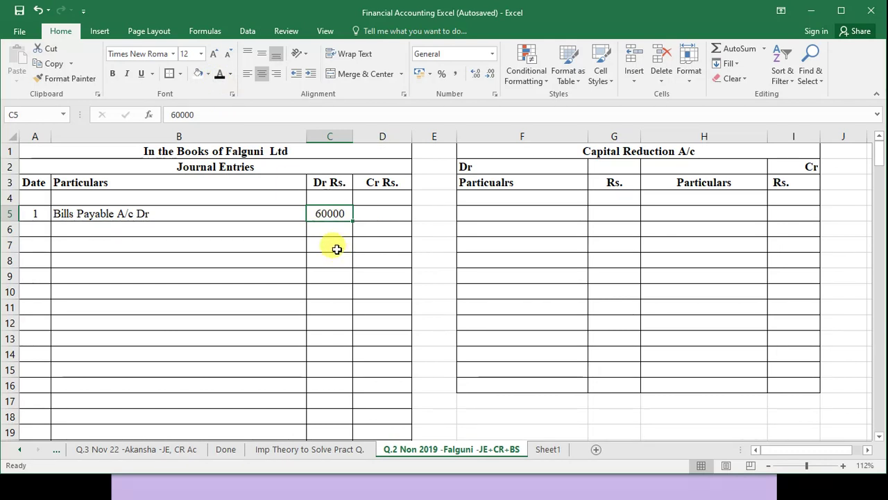
# Show the hidden "To Cash /Bank" credit line in B6 with the black font colour.
pyautogui.click(233, 231)
pyautogui.write('To Cash / Bank')
pyautogui.hotkey('alt', 'Tab')
pyautogui.hotkey('alt', 'Tab')
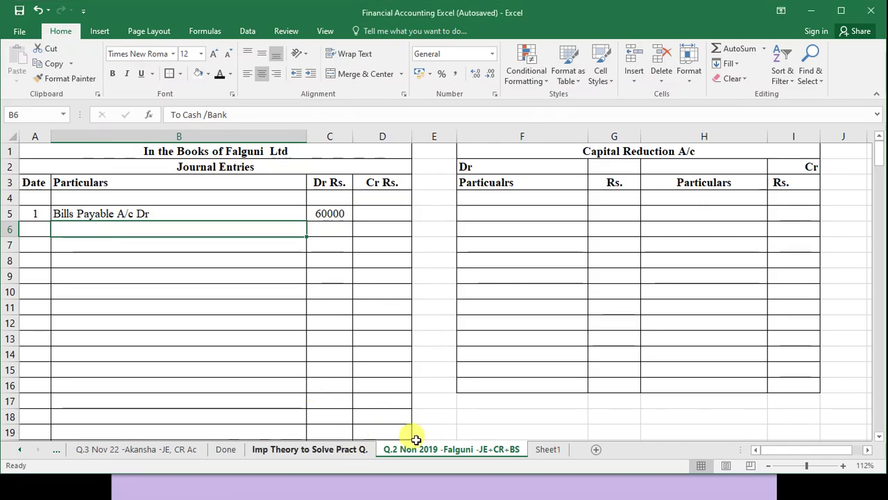
# Examine the theory sheet's rules on Capital Reduction adjustments and on money coming in and going out.
pyautogui.click(347, 449)
pyautogui.click(91, 420)
pyautogui.doubleClick(91, 421)
pyautogui.moveTo(90, 421); pyautogui.dragTo(510, 422)
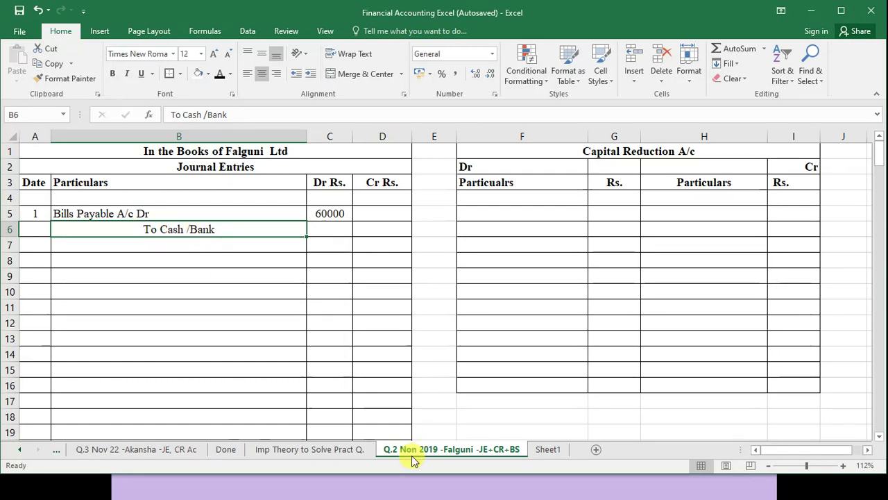
pyautogui.click(340, 451)
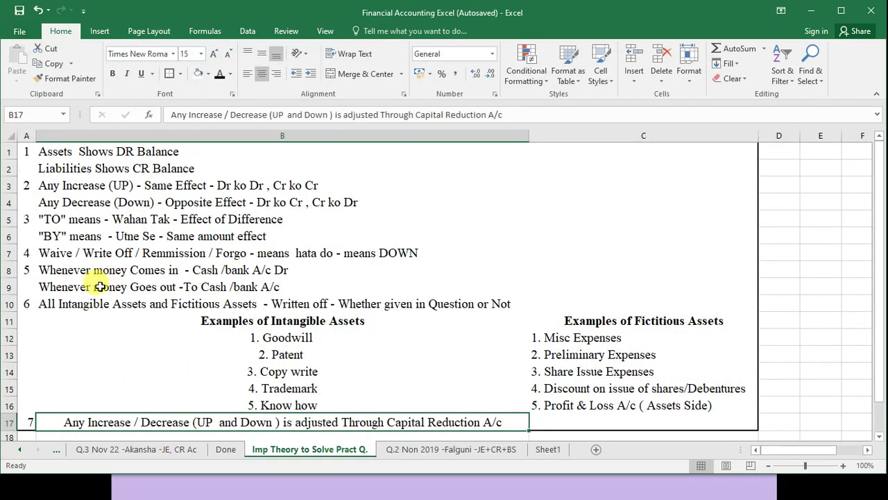
pyautogui.click(55, 272)
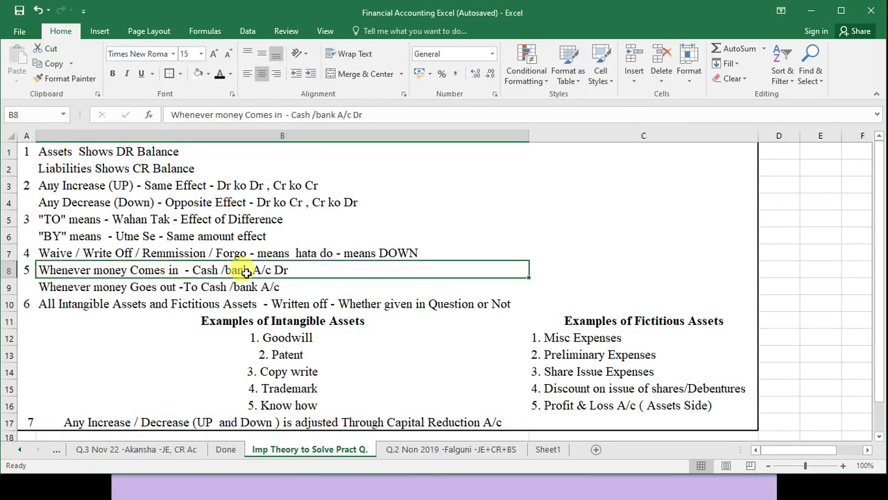
pyautogui.click(119, 287)
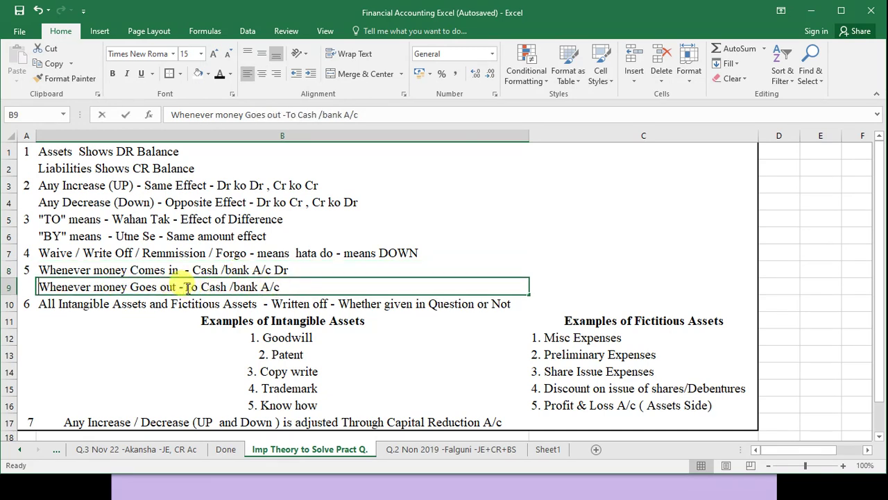
pyautogui.moveTo(187, 288); pyautogui.dragTo(301, 300)
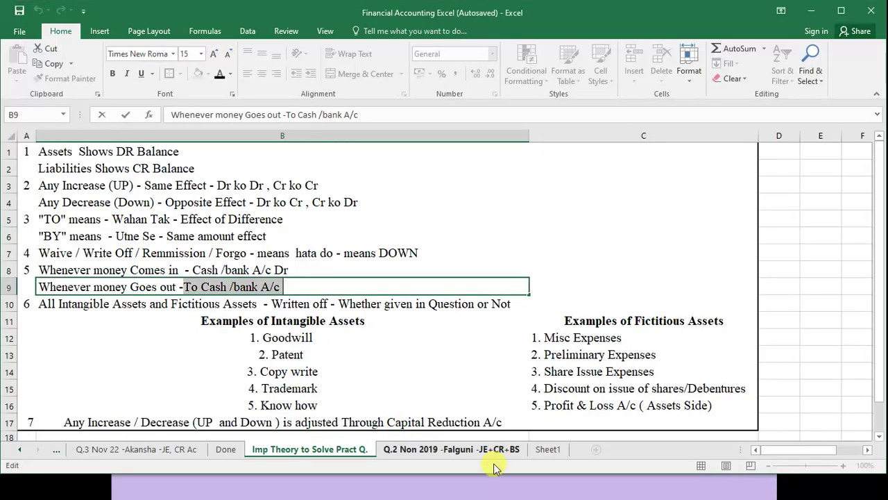
# On the Falguni sheet, apply the black font colour to the 60000 credit in D6 and narration "(Being Bills Payable Paid)" in B7.
pyautogui.click(484, 451)
pyautogui.click(379, 234)
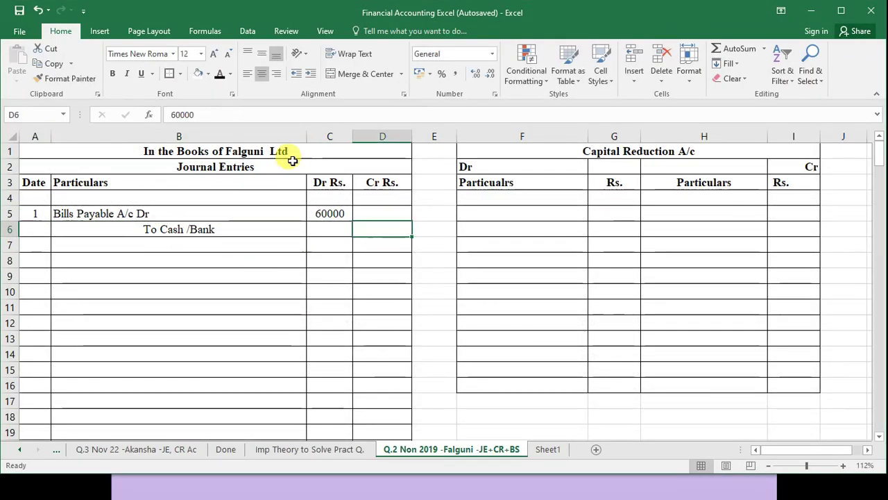
pyautogui.click(217, 75)
pyautogui.click(174, 243)
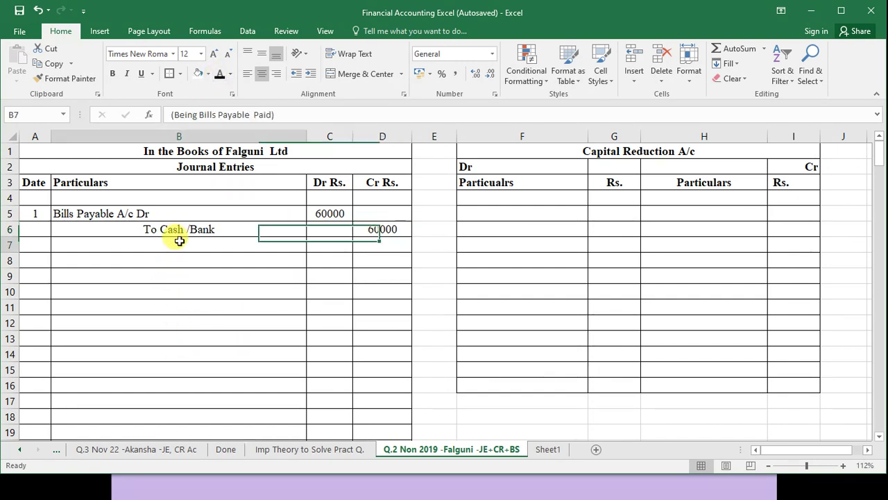
pyautogui.click(217, 74)
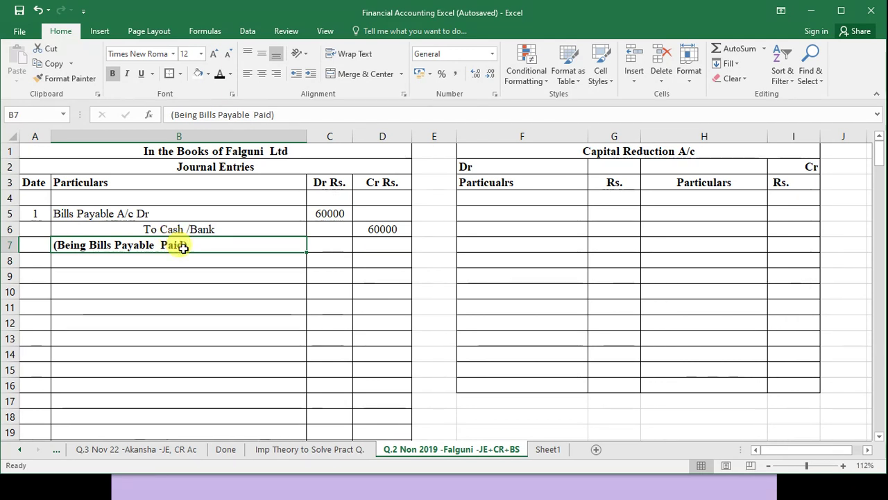
# Switch to the question slide show and erase all ink on the slide.
pyautogui.hotkey('alt', 'Tab')
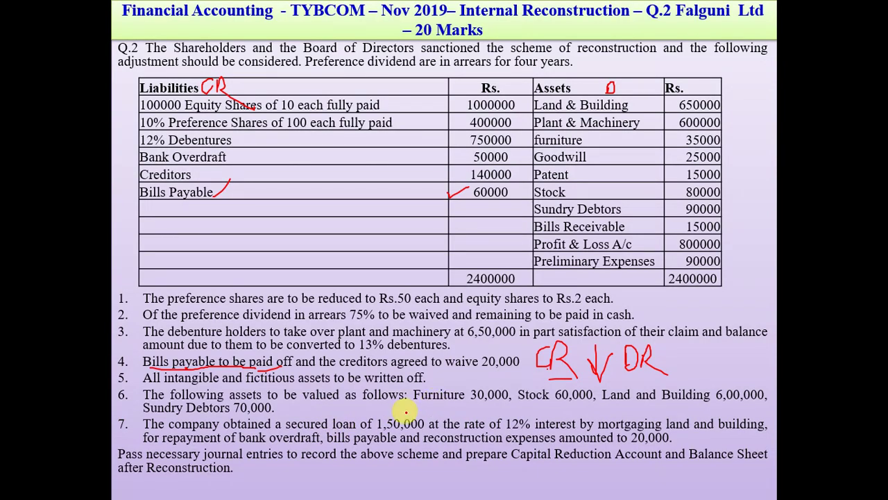
pyautogui.click(172, 489)
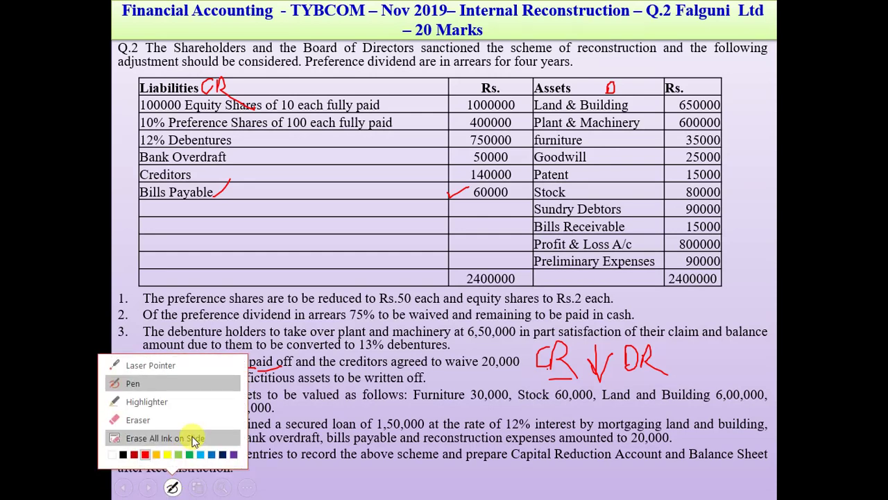
pyautogui.click(197, 437)
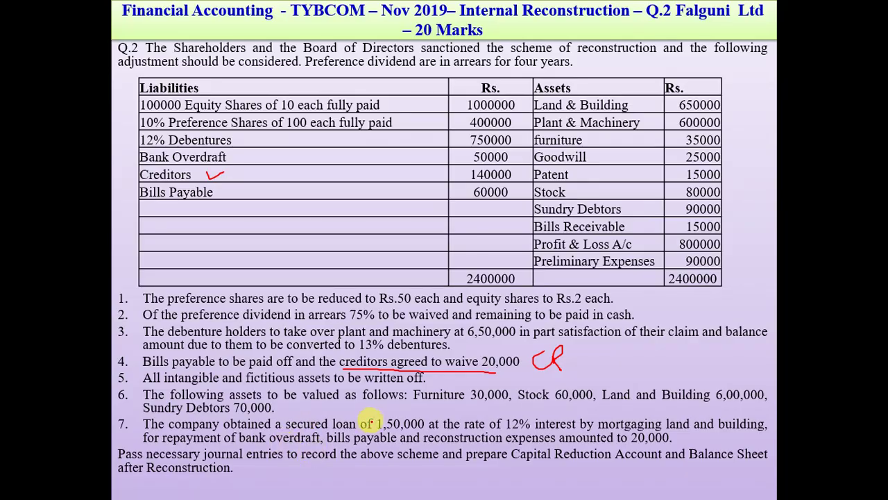
# Review the Waive / Write Off rule in row 7 of Excel's theory sheet and return to the question slide.
pyautogui.hotkey('alt', 'Tab')
pyautogui.click(363, 453)
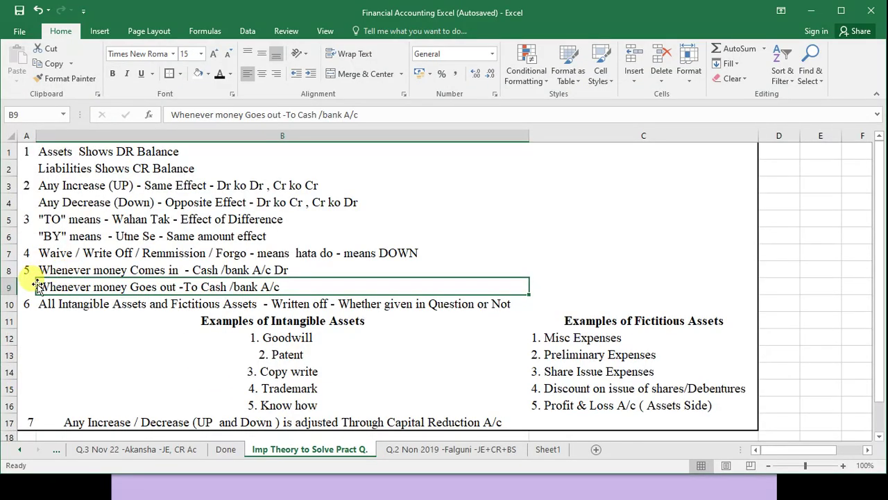
pyautogui.click(61, 254)
pyautogui.doubleClick(49, 252)
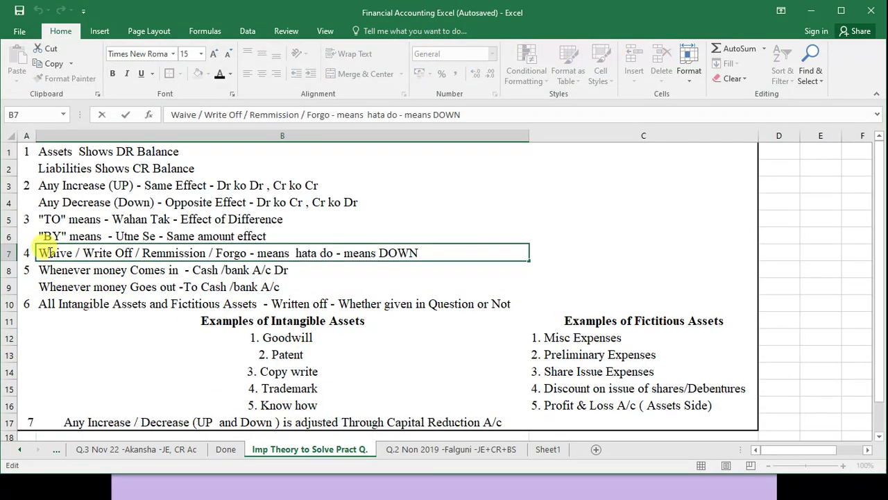
pyautogui.moveTo(39, 252); pyautogui.dragTo(409, 254)
pyautogui.hotkey('alt', 'Tab')
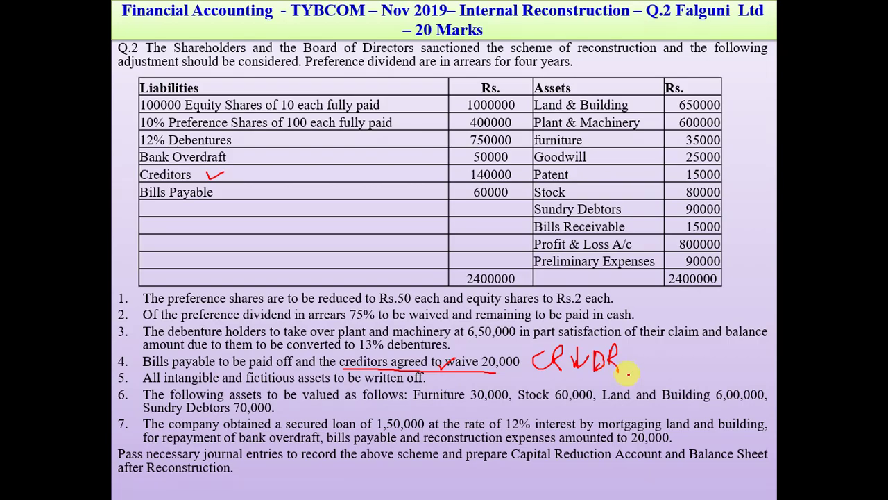
# In the Excel journal, show entry number 2, "Creditors A/c Dr" and its 20000 debit in A9:C9 with the black font colour.
pyautogui.hotkey('alt', 'Tab')
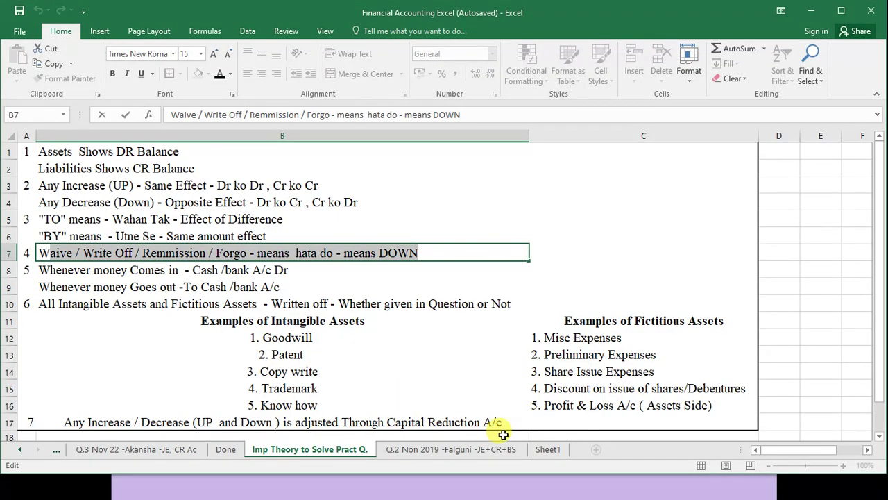
pyautogui.click(474, 451)
pyautogui.click(42, 276)
pyautogui.write('2')
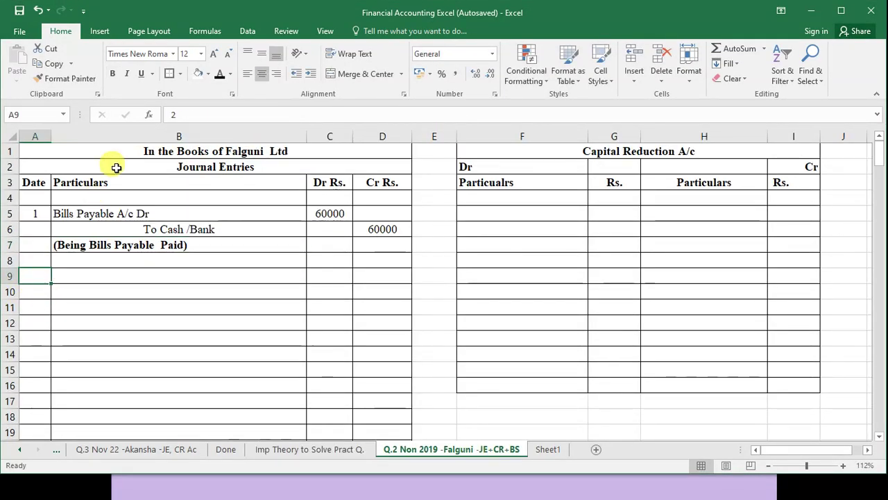
pyautogui.click(143, 274)
pyautogui.write('Creditors A/c Dr')
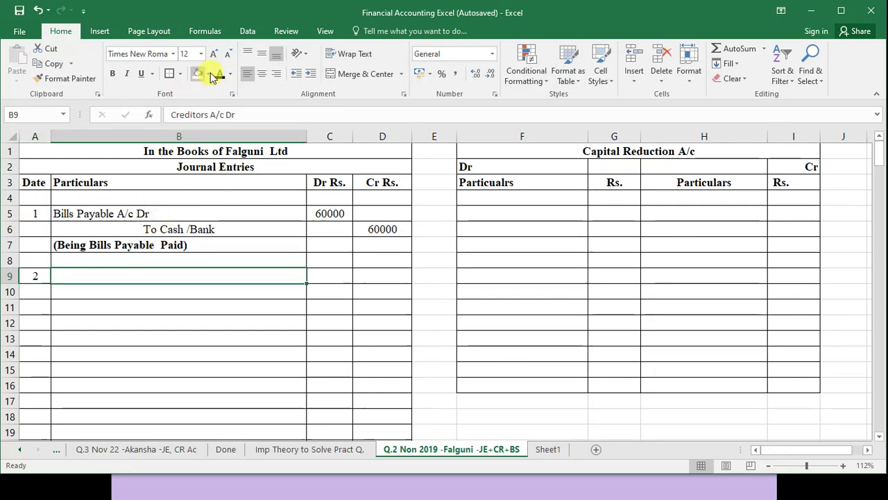
pyautogui.hotkey('alt', 'Tab')
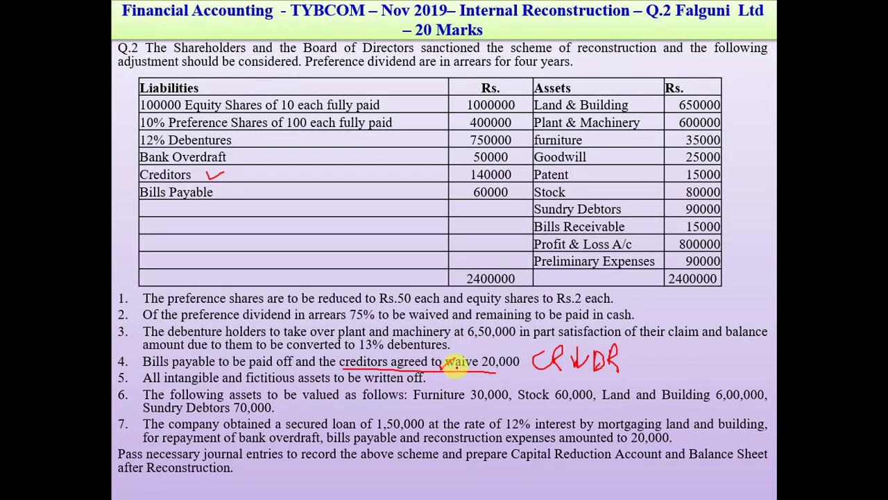
pyautogui.hotkey('alt', 'Tab')
pyautogui.click(327, 274)
pyautogui.write('20000')
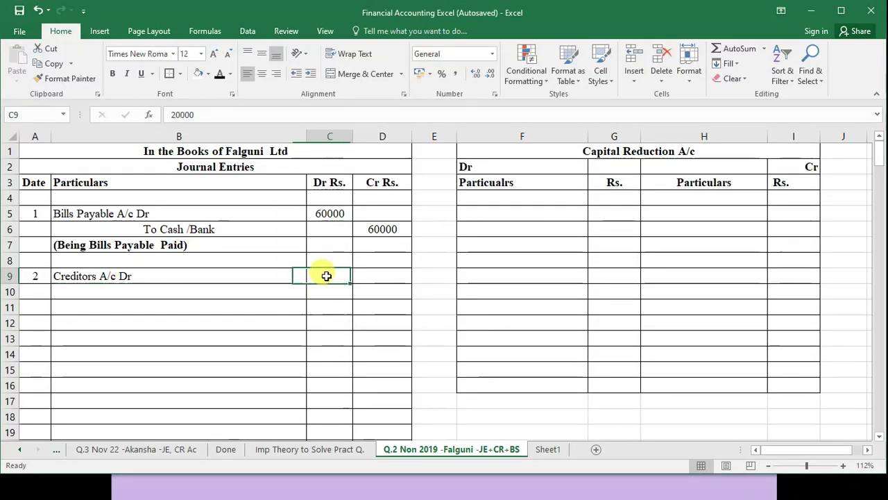
pyautogui.hotkey('ctrl', 'Return')
# Recheck the creditors adjustment on the question slide and examine the theory sheet's rule on adjusting increases and decreases.
pyautogui.hotkey('alt', 'Tab')
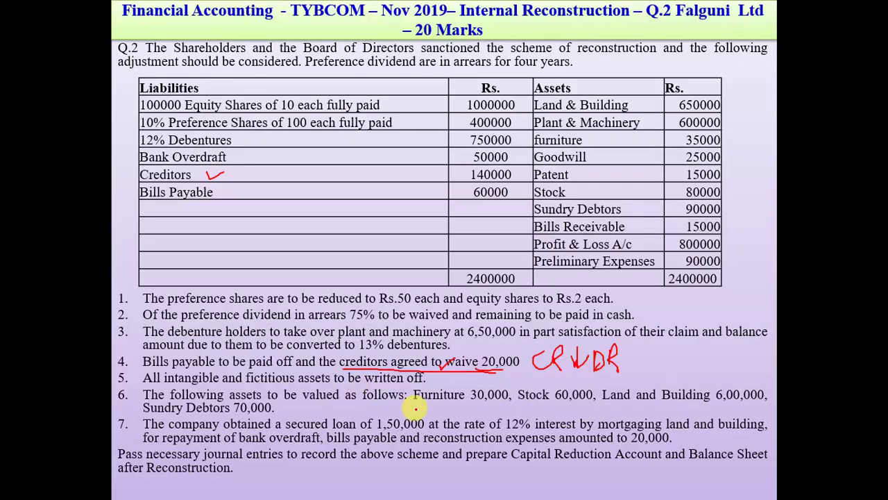
pyautogui.hotkey('alt', 'Tab')
pyautogui.click(363, 450)
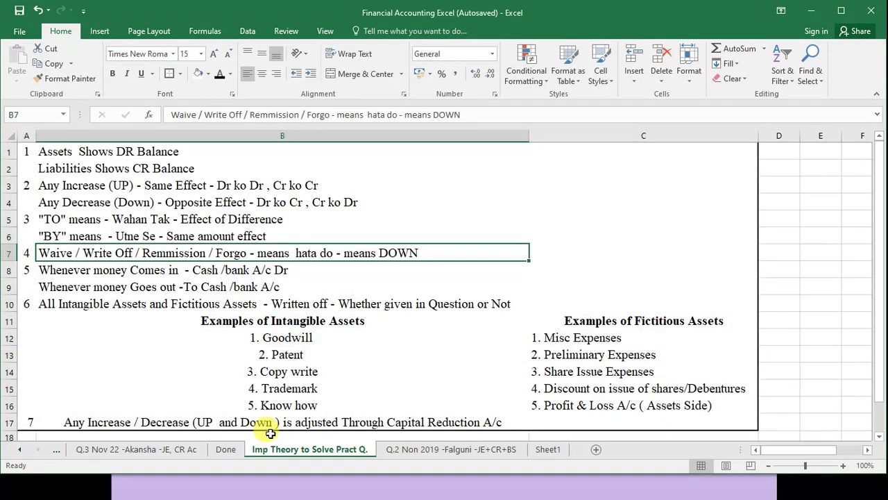
pyautogui.doubleClick(213, 422)
pyautogui.moveTo(213, 422); pyautogui.dragTo(503, 422)
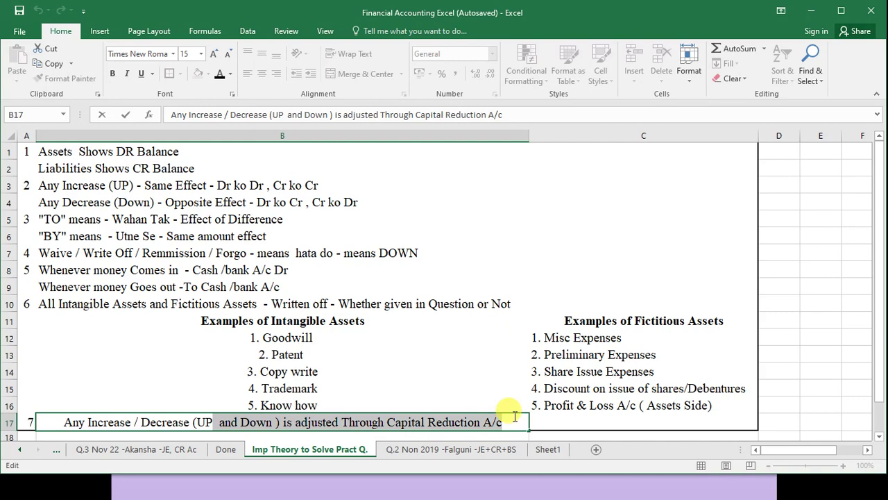
pyautogui.press('Escape')
# Apply the black font colour to "To Capital Reduction A/c", its 20000 credit and narration "(Being Creditors Waived)" on the Falguni sheet.
pyautogui.click(427, 450)
pyautogui.click(218, 292)
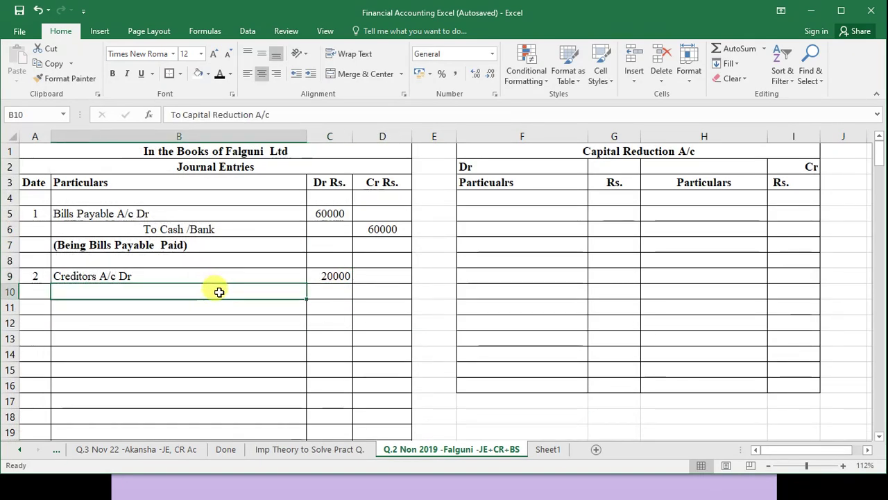
pyautogui.click(366, 289)
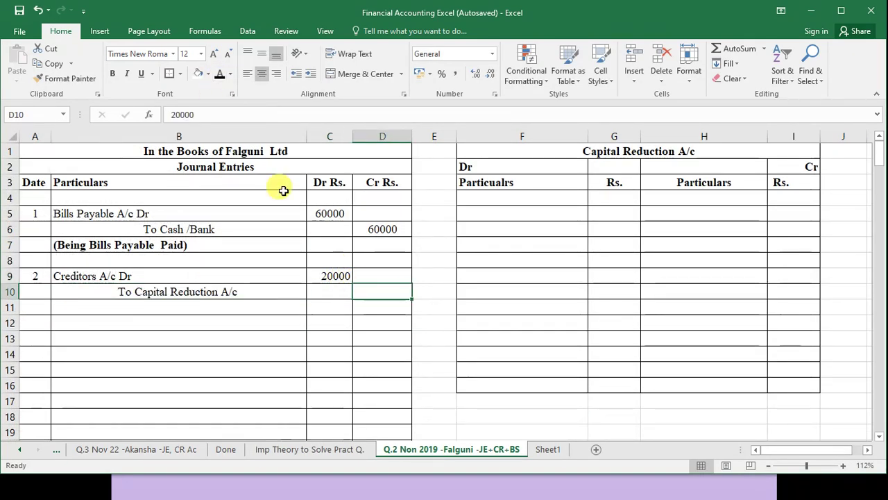
pyautogui.click(210, 311)
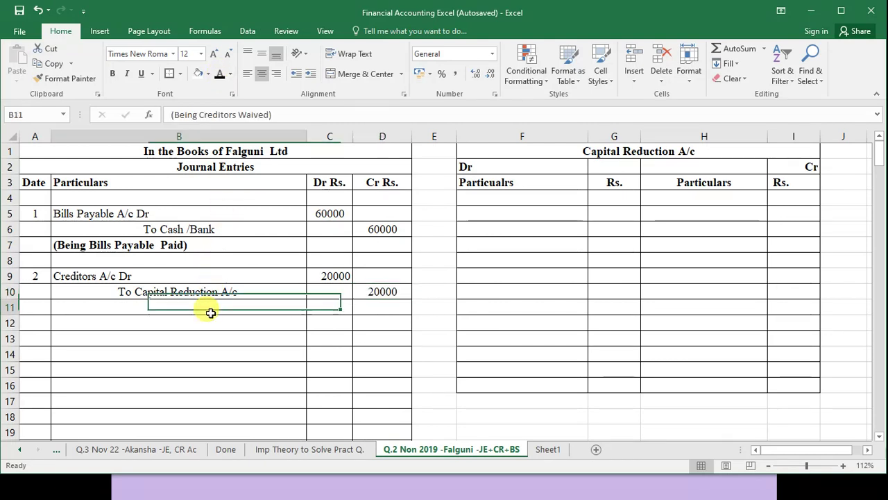
pyautogui.click(219, 73)
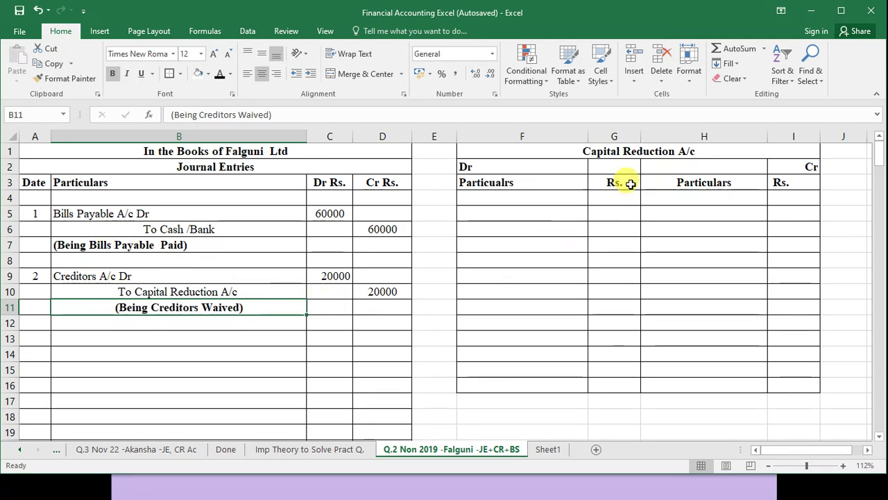
# Examine the bills payable and creditors entries for amounts that belong in the Capital Reduction A/c.
pyautogui.moveTo(165, 216); pyautogui.dragTo(370, 229)
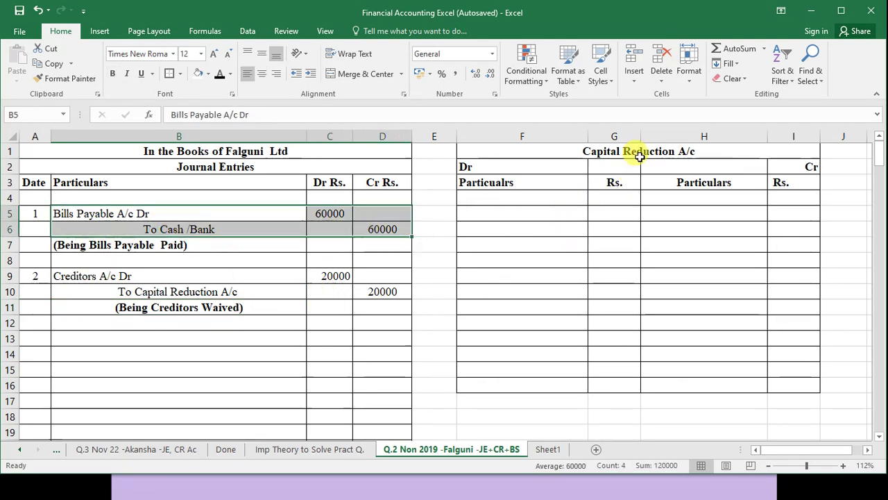
pyautogui.click(638, 151)
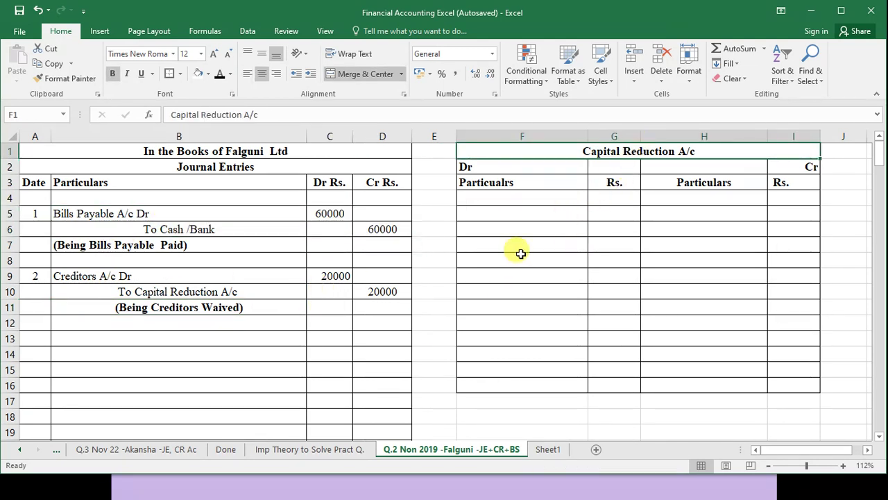
pyautogui.click(109, 277)
pyautogui.click(139, 292)
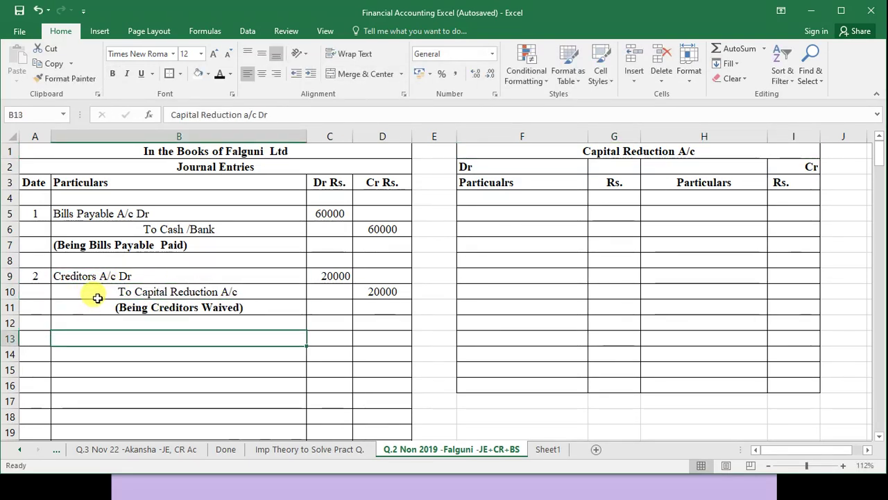
pyautogui.moveTo(95, 293); pyautogui.dragTo(365, 291)
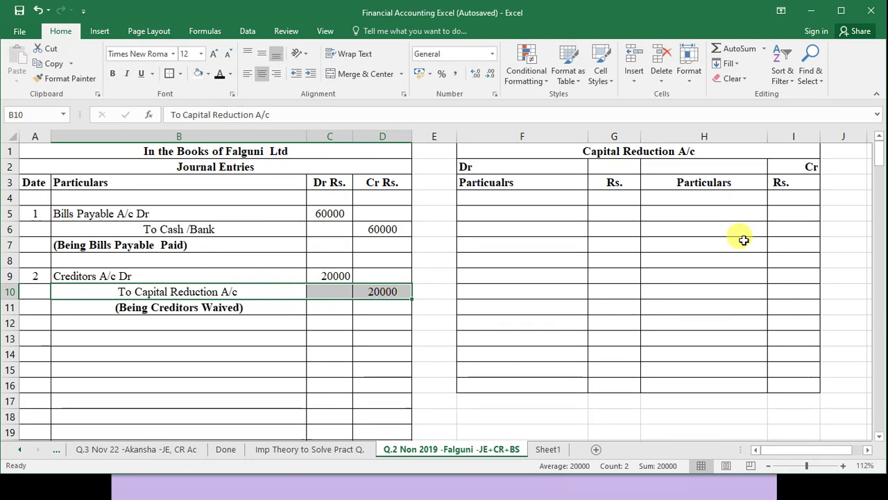
# In the Capital Reduction A/c, show "By Creditors" in H4 and its 20000 credit in I4 with the black font colour.
pyautogui.click(652, 200)
pyautogui.write('By Creditors')
pyautogui.hotkey('ctrl', 'Return')
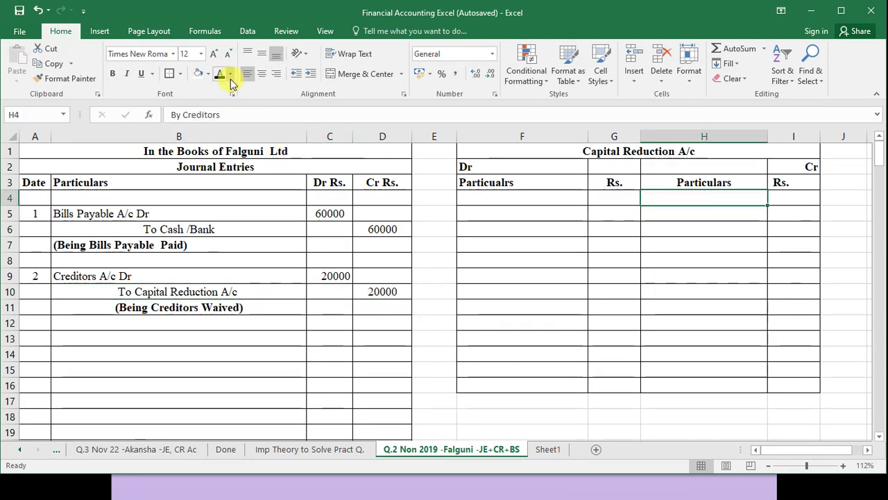
pyautogui.moveTo(182, 294); pyautogui.dragTo(375, 292)
pyautogui.click(791, 198)
pyautogui.write('20000')
pyautogui.hotkey('ctrl', 'Return')
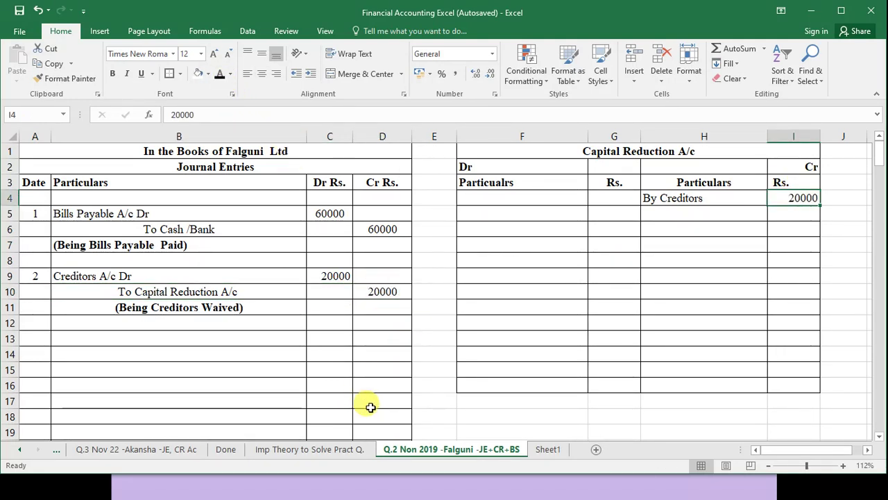
# On the question slide, underline adjustment 5's intangible and fictitious assets and circle Goodwill, Patent, Profit & Loss A/c and Preliminary Expenses.
pyautogui.hotkey('alt', 'Tab')
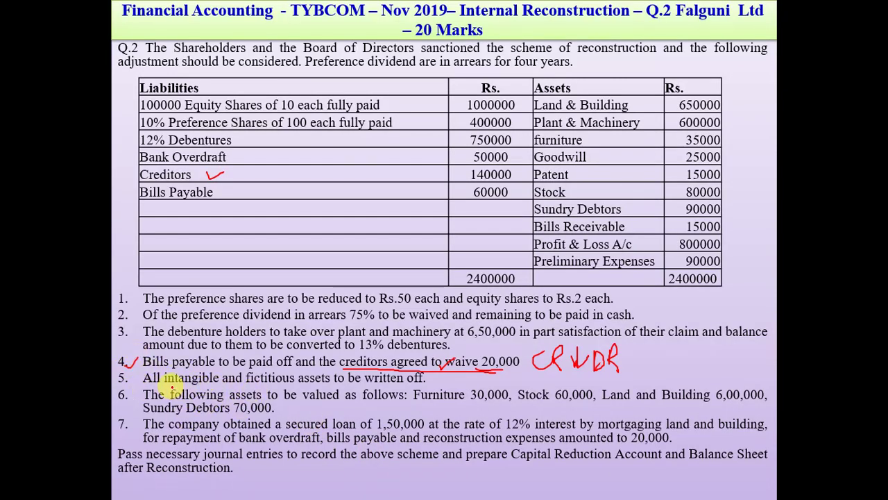
pyautogui.moveTo(226, 380); pyautogui.dragTo(242, 381)
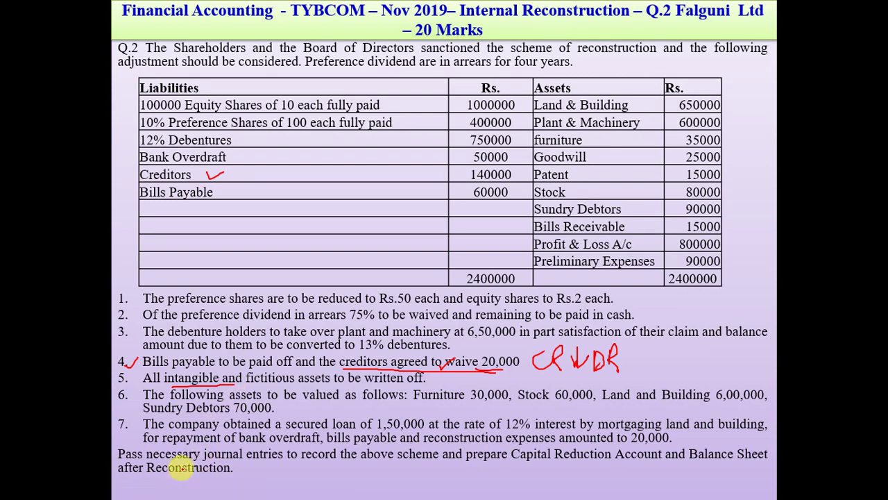
pyautogui.click(174, 488)
pyautogui.click(176, 436)
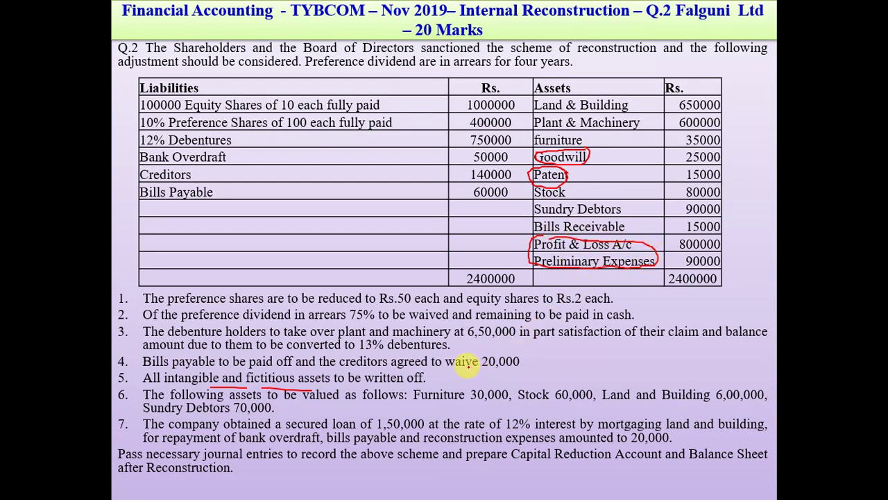
# In Excel, examine the theory sheet's rule 6 on writing off intangible and fictitious assets, including its example lists.
pyautogui.hotkey('alt', 'Tab')
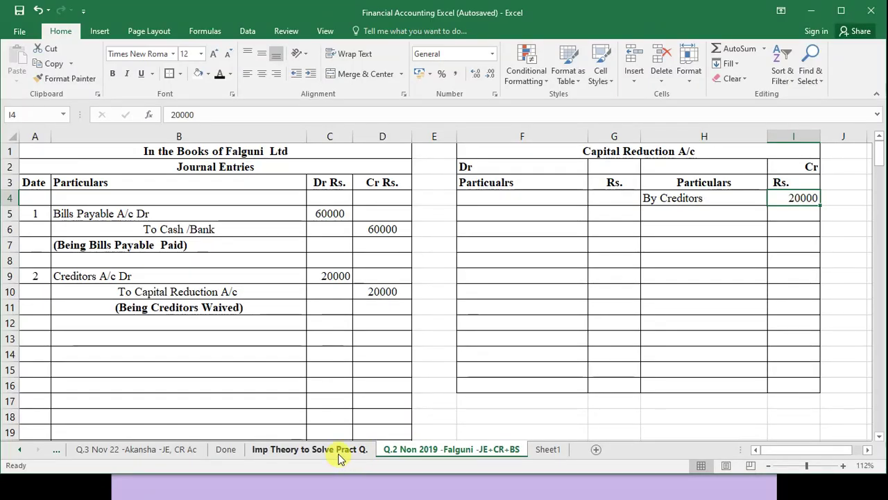
pyautogui.click(313, 453)
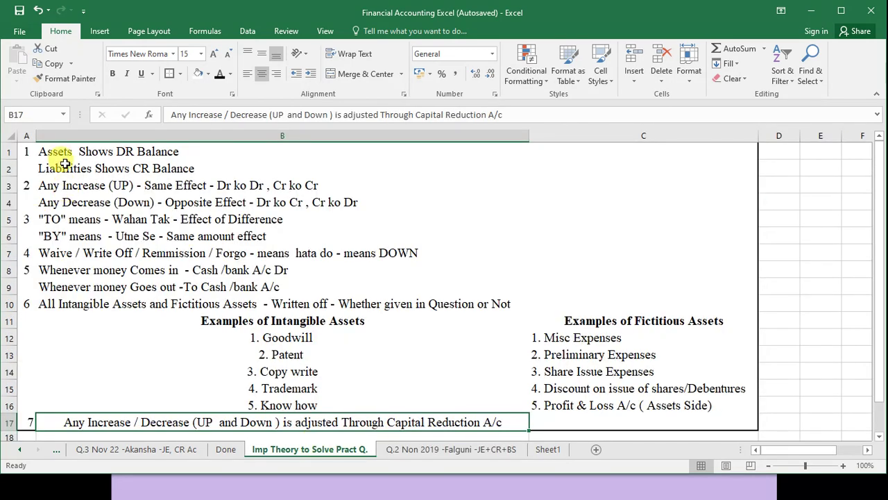
pyautogui.moveTo(61, 148); pyautogui.dragTo(637, 414)
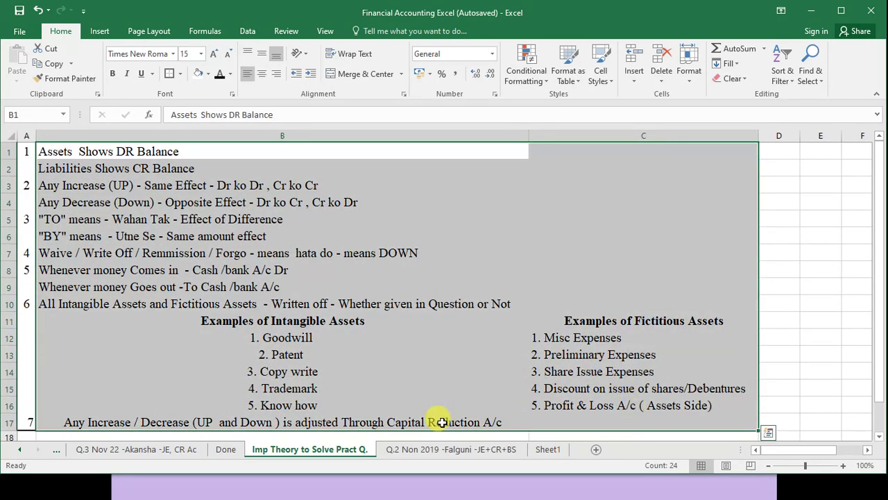
pyautogui.moveTo(139, 303); pyautogui.dragTo(491, 313)
pyautogui.doubleClick(79, 303)
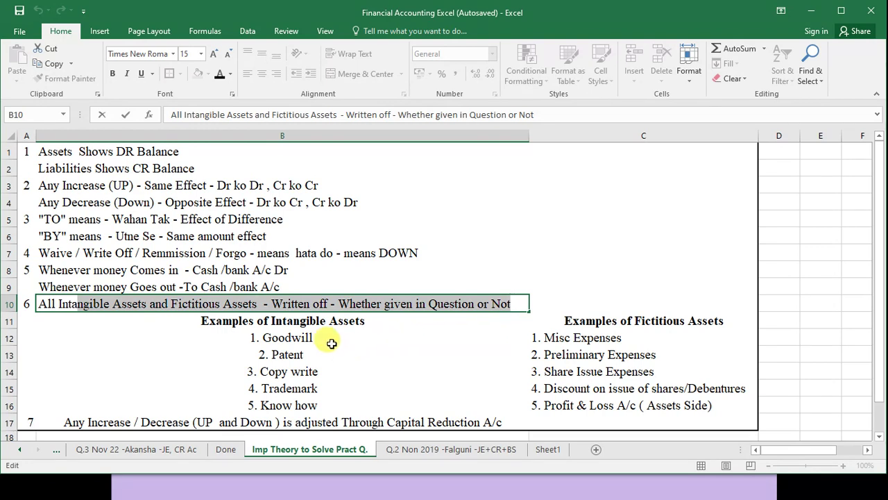
pyautogui.moveTo(310, 339); pyautogui.dragTo(311, 353)
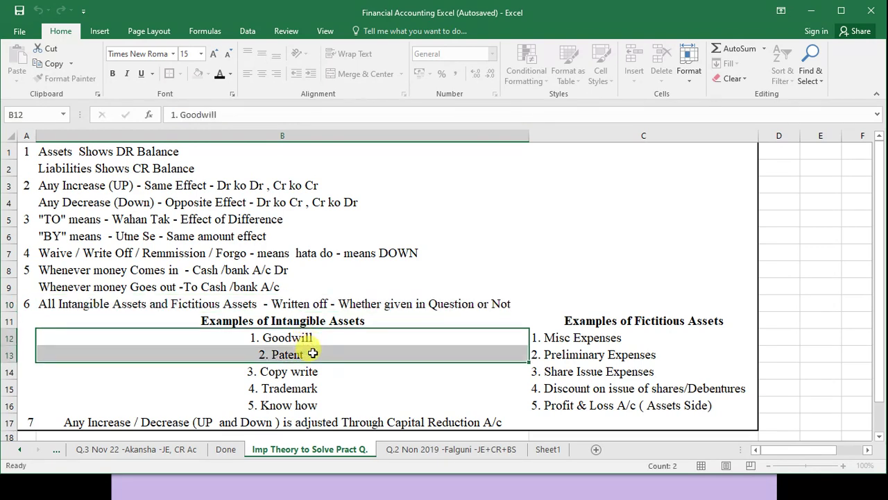
pyautogui.click(584, 408)
pyautogui.click(600, 354)
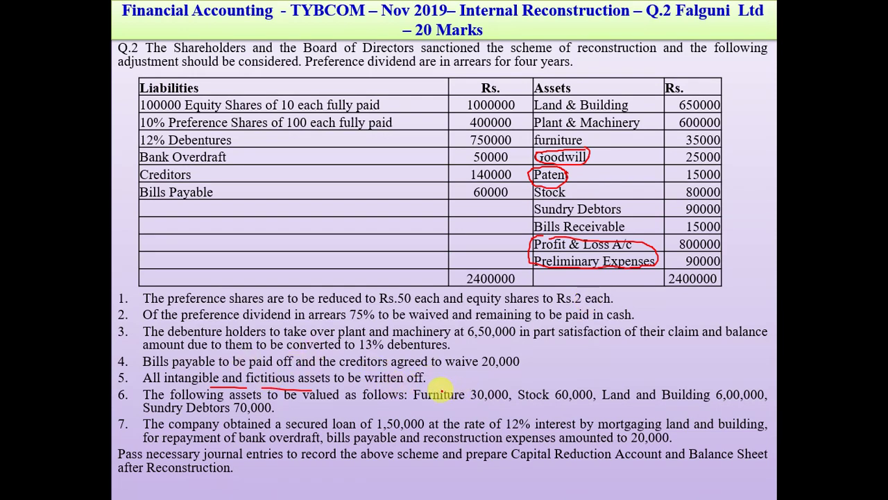
# Examine the theory sheet's asset balance and write-off rules, noting DR, a down arrow and CR beside adjustment 5 on the question slide.
pyautogui.hotkey('alt', 'Tab')
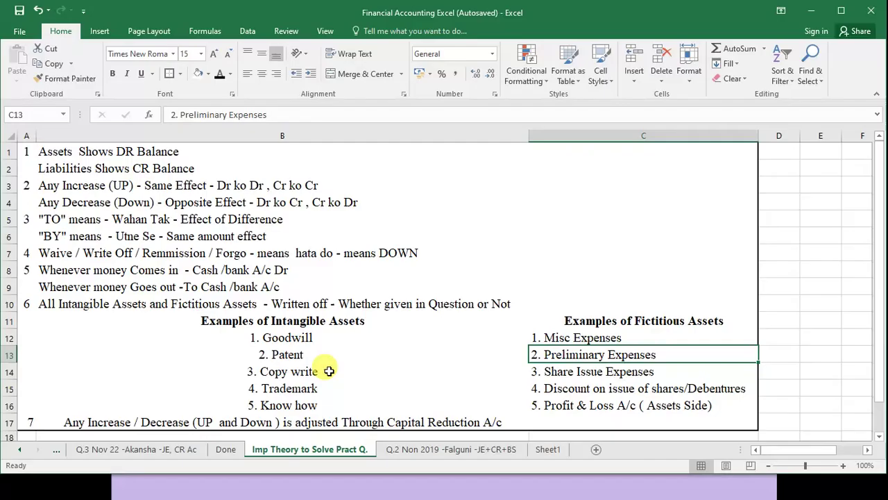
pyautogui.click(81, 256)
pyautogui.moveTo(52, 152); pyautogui.dragTo(639, 417)
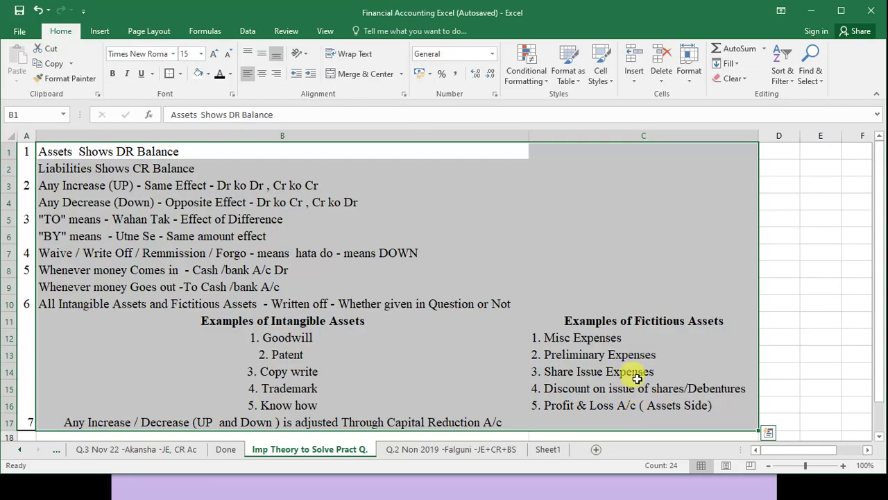
pyautogui.hotkey('alt', 'Tab')
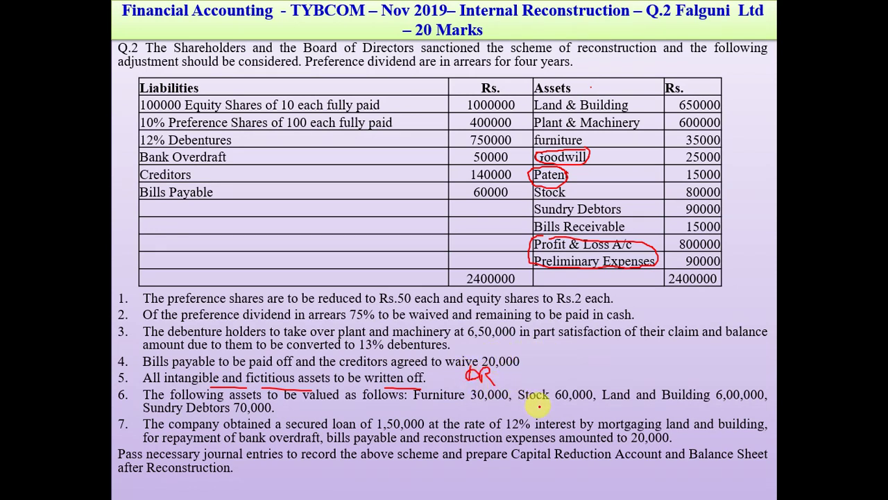
pyautogui.hotkey('alt', 'Tab')
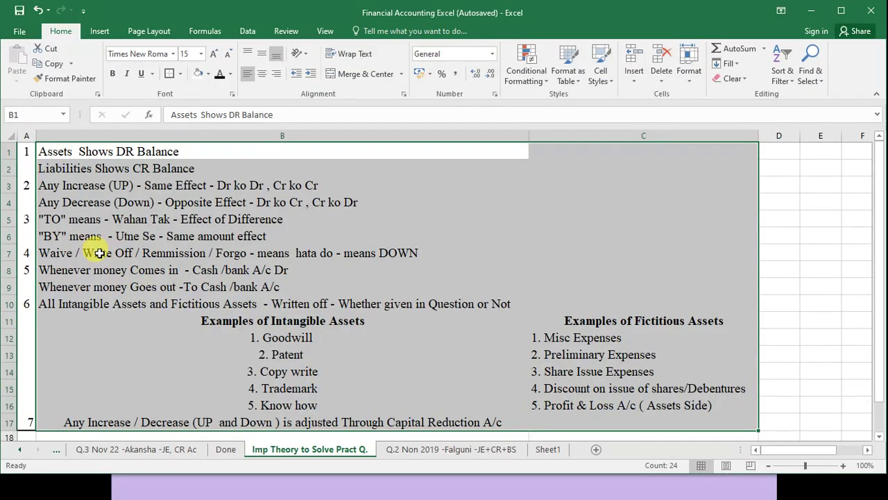
pyautogui.click(111, 254)
pyautogui.doubleClick(84, 254)
pyautogui.moveTo(85, 253); pyautogui.dragTo(451, 259)
pyautogui.click(483, 458)
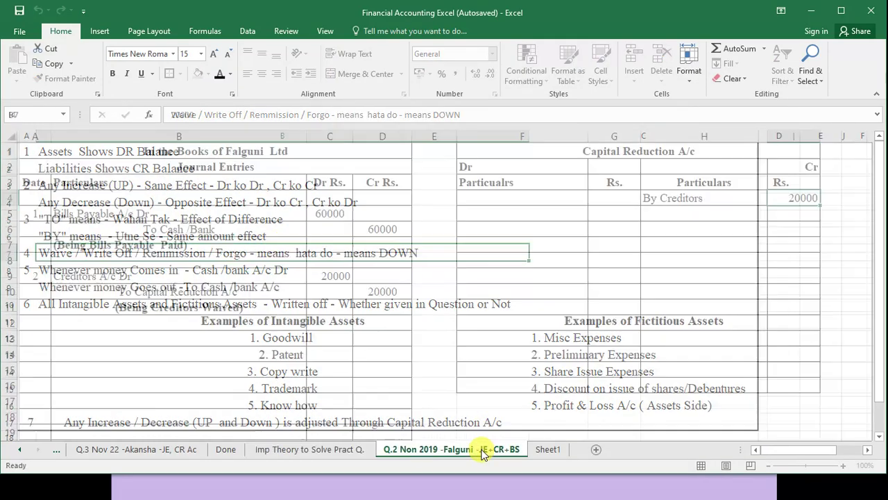
pyautogui.hotkey('alt', 'Tab')
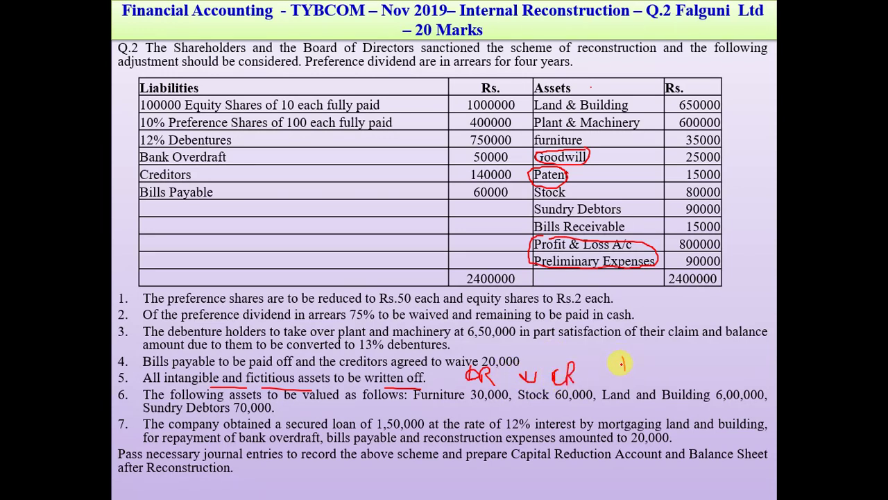
# On the Falguni sheet, show entry number 3 and its Goodwill, Patent, Profit & Loss and Preliminary Exp credit lines in B14:B17 with black font.
pyautogui.hotkey('alt', 'Tab')
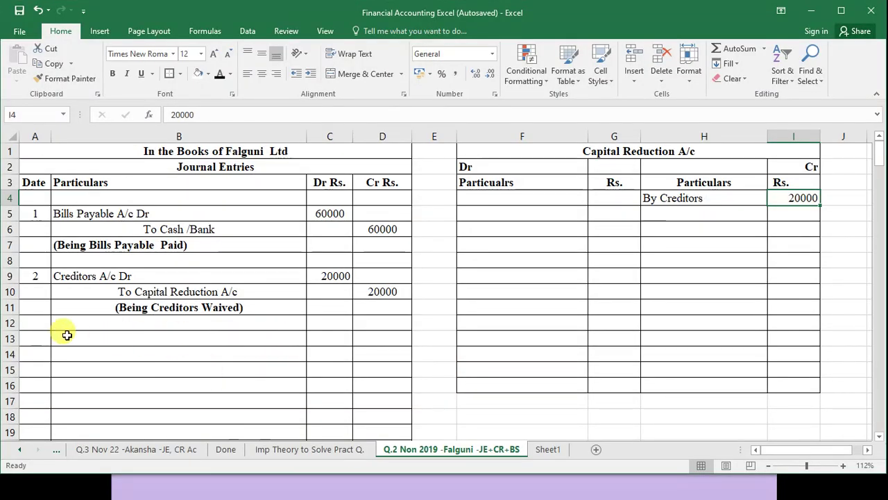
pyautogui.click(41, 336)
pyautogui.click(219, 76)
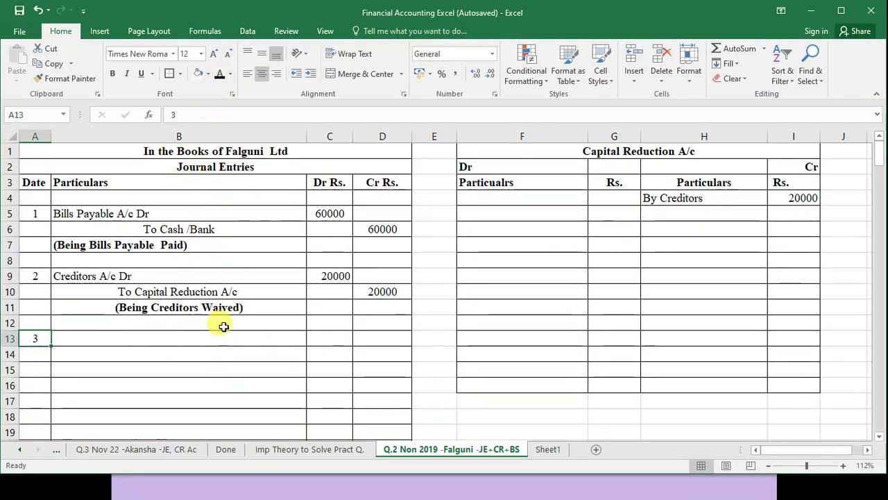
pyautogui.click(204, 353)
pyautogui.click(220, 75)
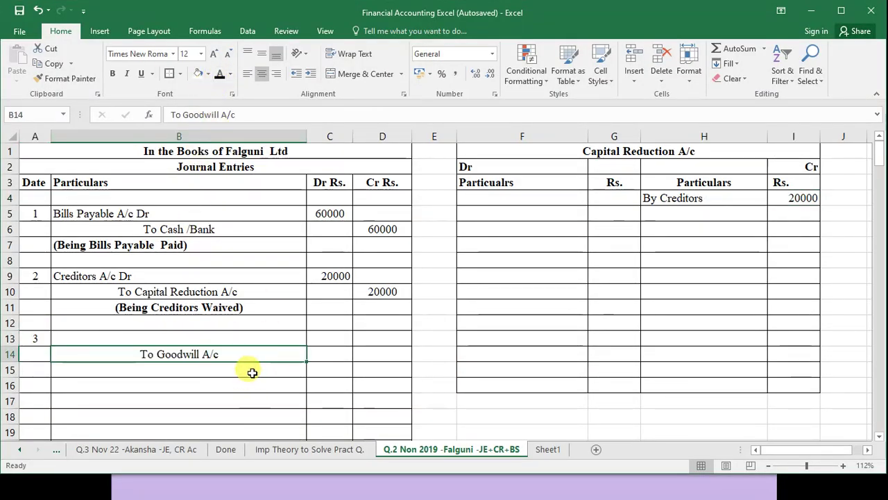
pyautogui.click(252, 369)
pyautogui.click(219, 74)
pyautogui.click(216, 385)
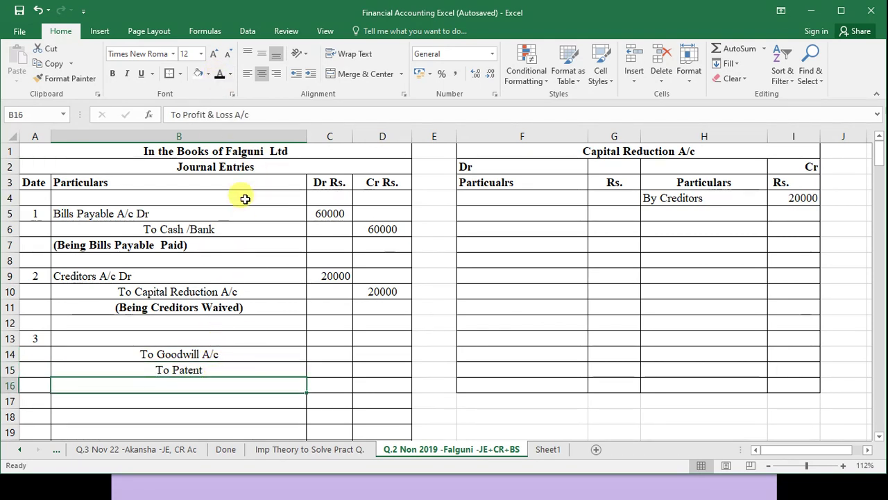
pyautogui.click(219, 75)
pyautogui.click(217, 401)
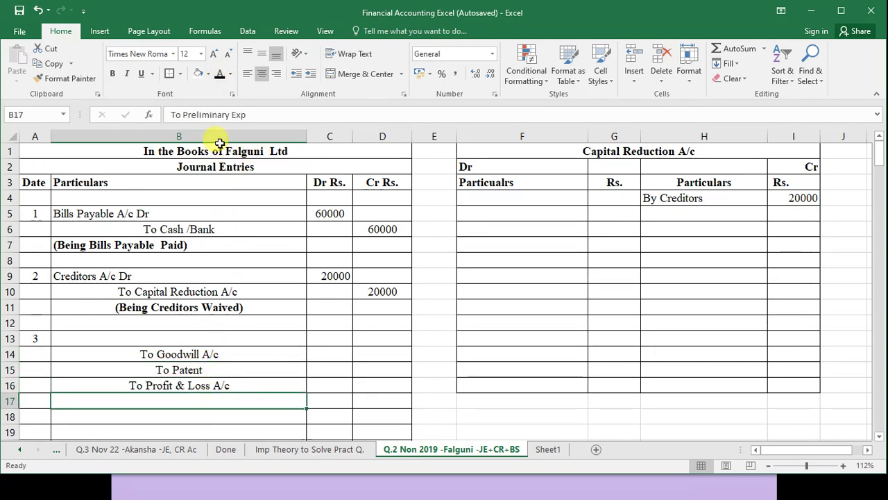
pyautogui.click(219, 74)
# Check the asset amounts on the question slide and show the credits 25000, 15000, 800000 and 90000 in D14:D17 with black font.
pyautogui.hotkey('alt', 'Tab')
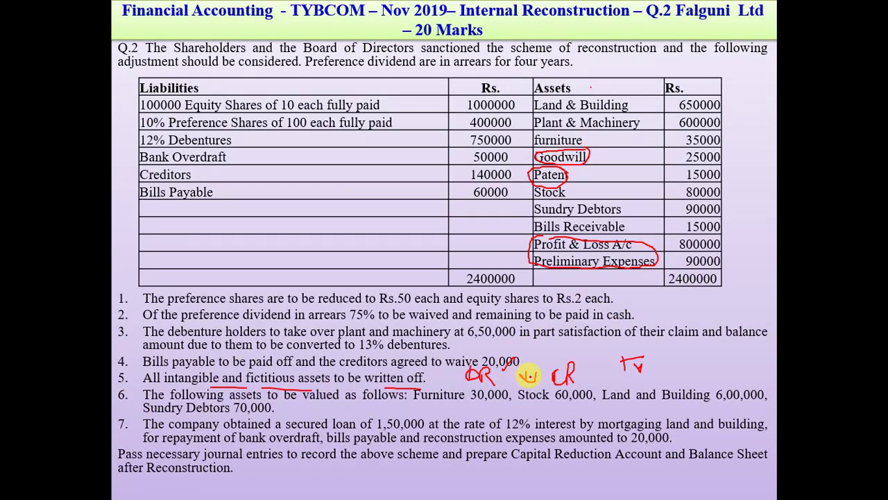
pyautogui.hotkey('alt', 'Tab')
pyautogui.moveTo(165, 351); pyautogui.dragTo(198, 399)
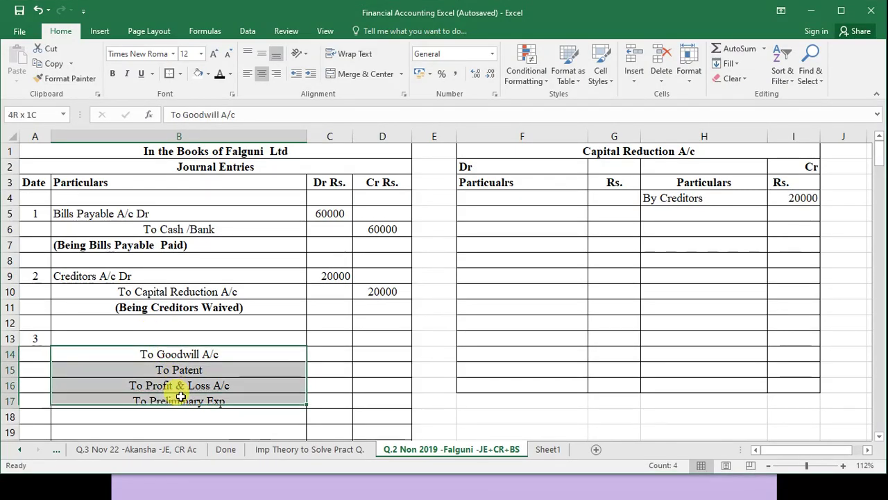
pyautogui.hotkey('alt', 'Tab')
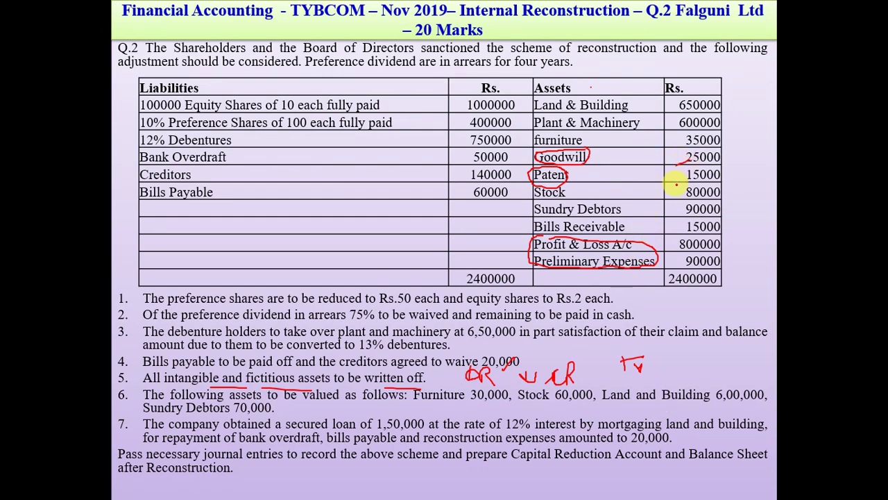
pyautogui.hotkey('alt', 'Tab')
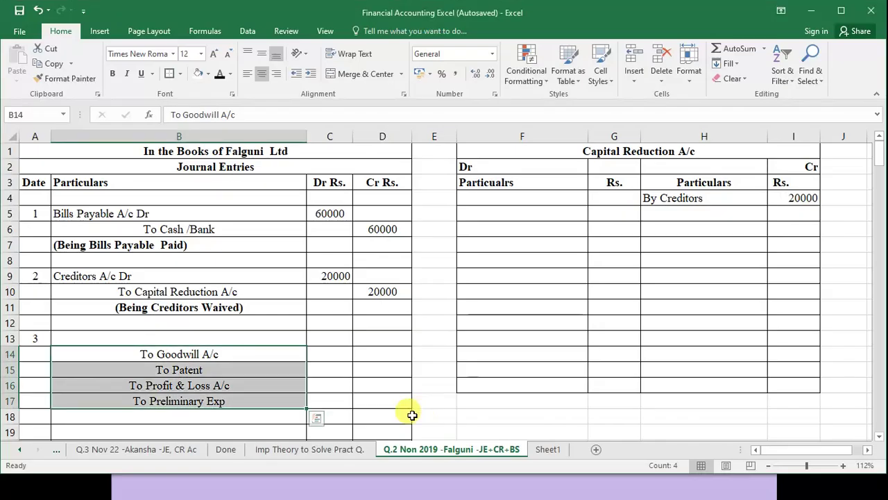
pyautogui.moveTo(372, 355); pyautogui.dragTo(378, 405)
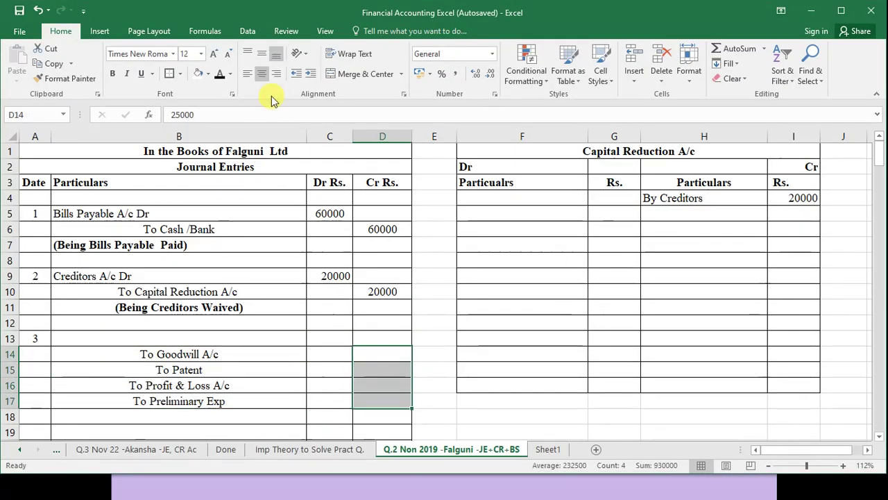
pyautogui.click(220, 74)
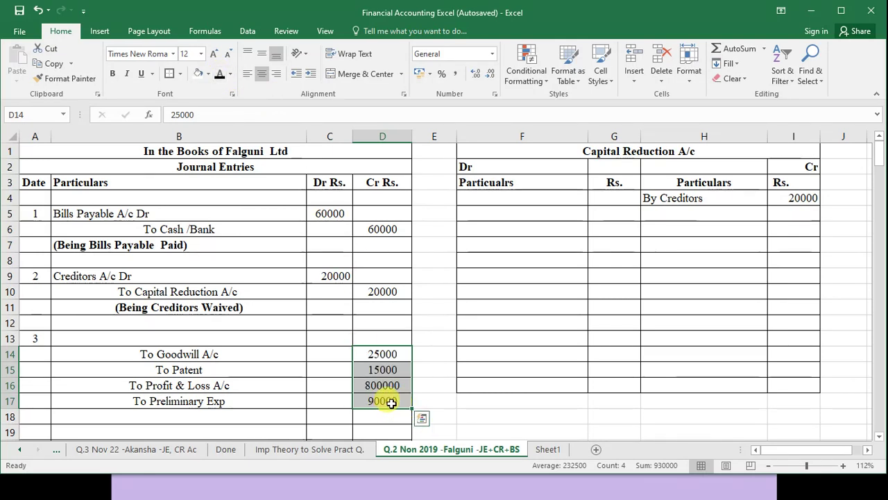
# Apply the black font colour to "Capital Reduction a/c Dr", its 930000 debit and the narration "(Being Written off )" in entry 3.
pyautogui.click(175, 337)
pyautogui.click(219, 73)
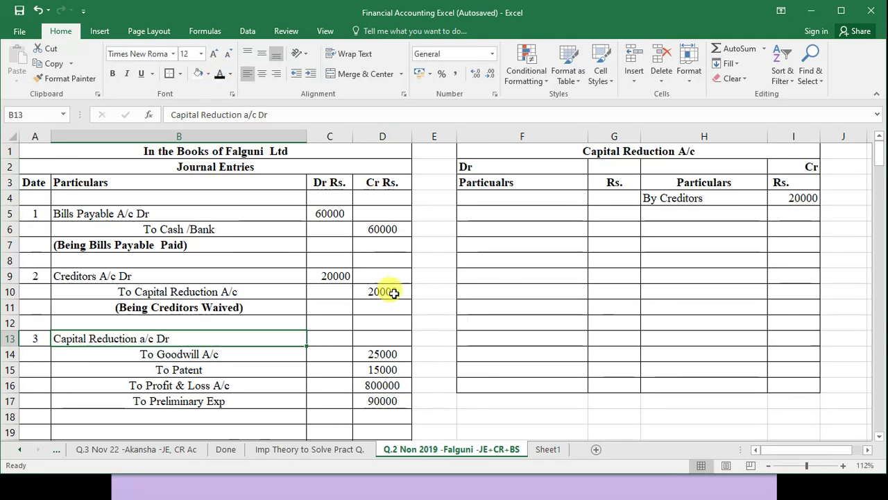
pyautogui.click(339, 337)
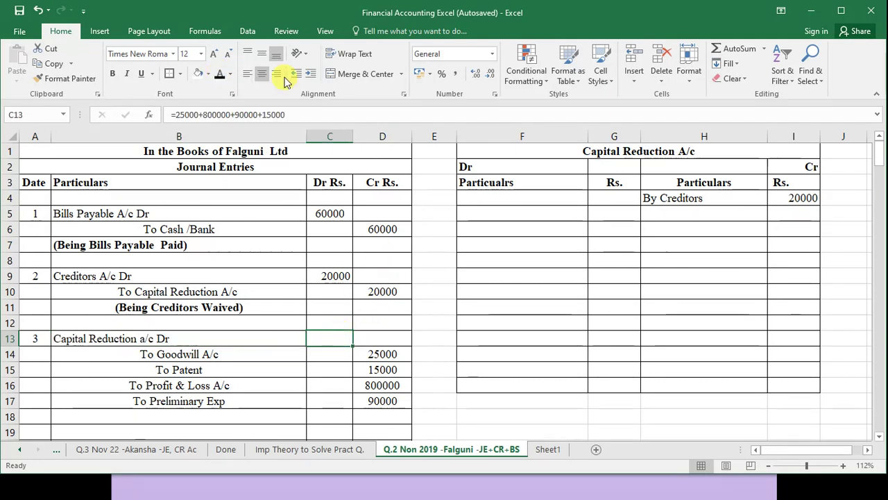
pyautogui.click(219, 73)
pyautogui.click(115, 410)
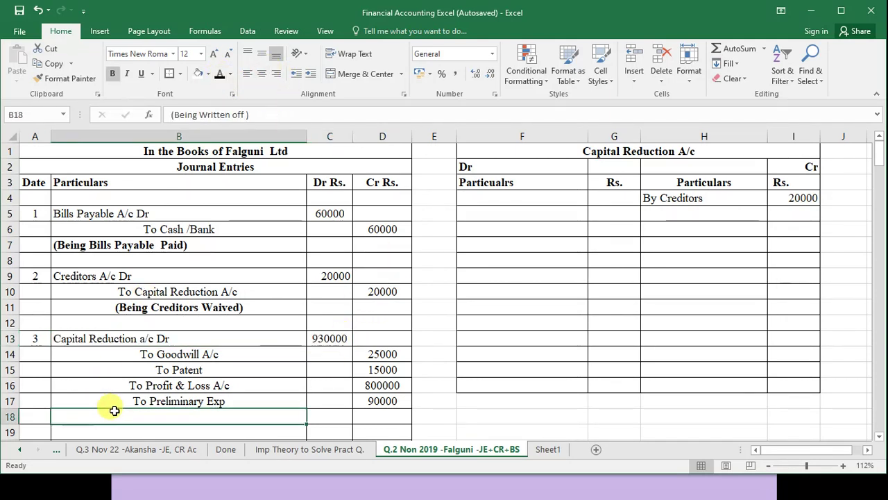
pyautogui.click(219, 74)
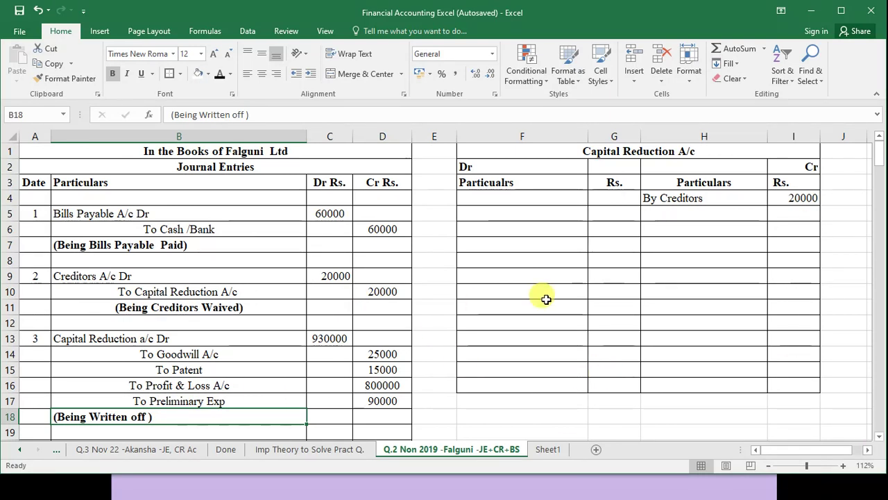
# Show the Goodwill 25000, Patent 15000, Profit & Loss 800000 and Preliminary Exp 90000 debits in the Capital Reduction A/c, F4:G7, with black font.
pyautogui.click(645, 152)
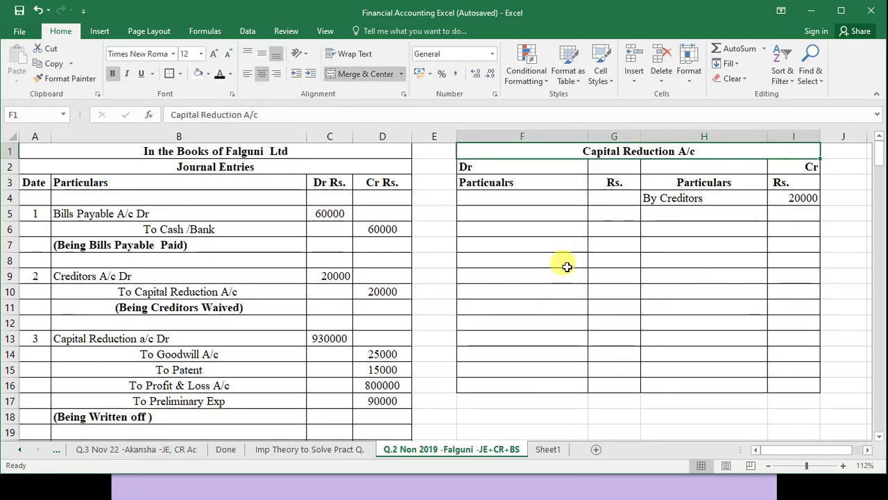
pyautogui.moveTo(149, 338); pyautogui.dragTo(329, 339)
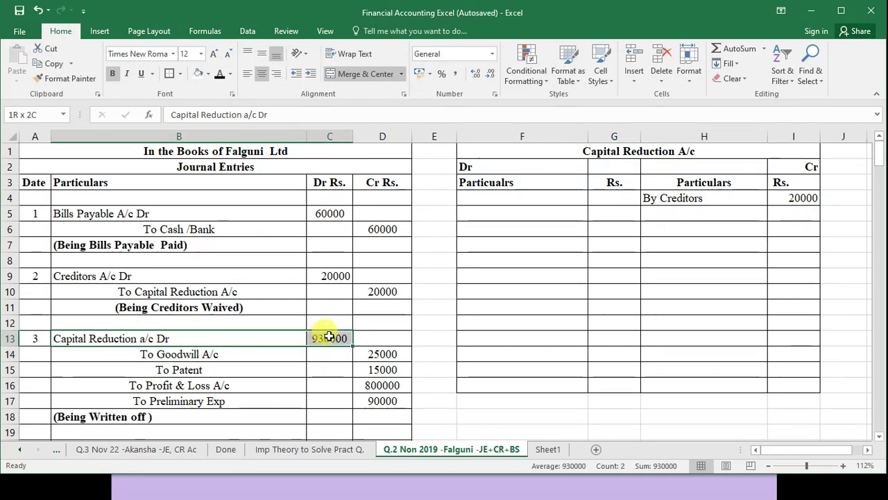
pyautogui.click(501, 203)
pyautogui.moveTo(501, 209); pyautogui.dragTo(501, 241)
pyautogui.moveTo(572, 195); pyautogui.dragTo(610, 246)
pyautogui.click(219, 74)
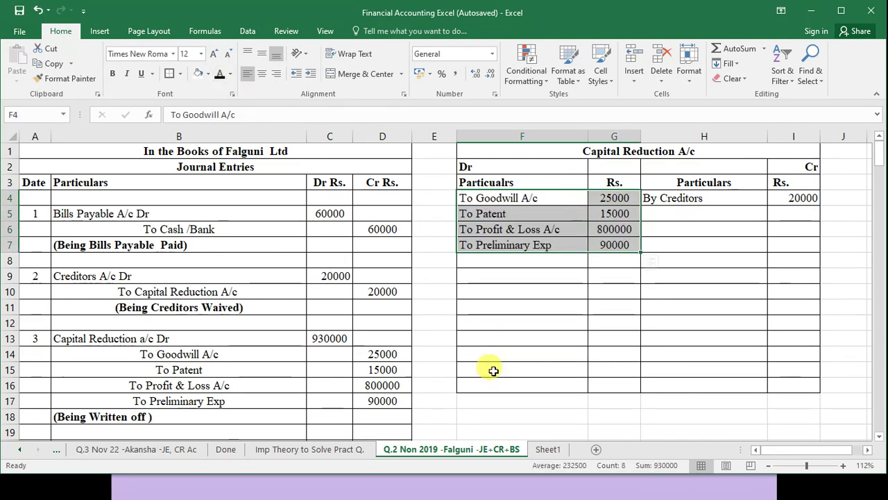
# On the question slide, clear the old ink and mark the words "be valued" and the furniture revaluation in adjustment 6.
pyautogui.hotkey('alt', 'Tab')
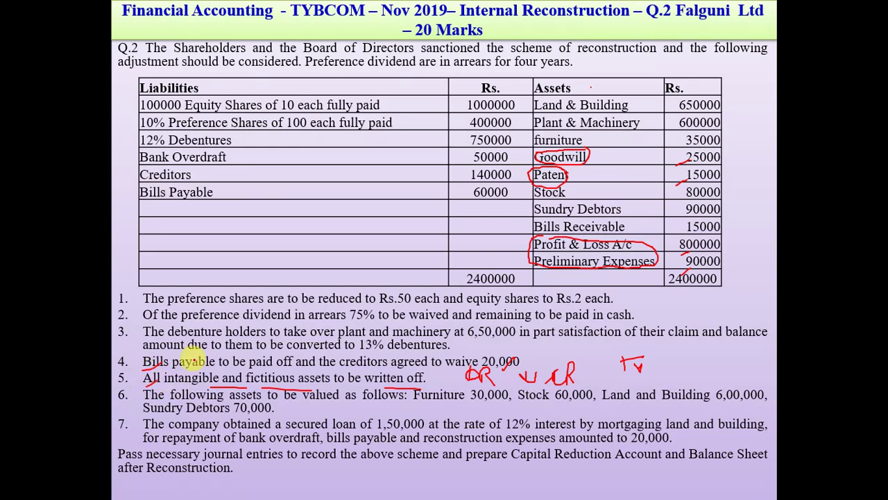
pyautogui.moveTo(299, 401); pyautogui.dragTo(369, 400)
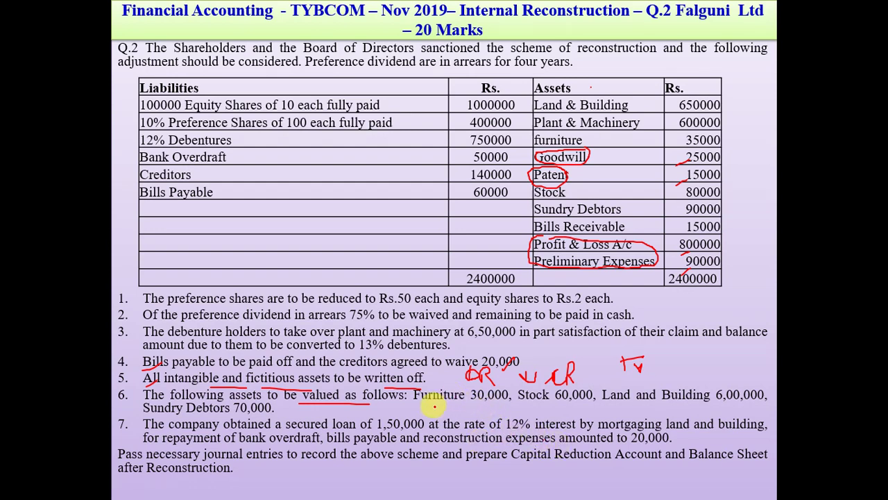
pyautogui.moveTo(415, 402); pyautogui.dragTo(477, 400)
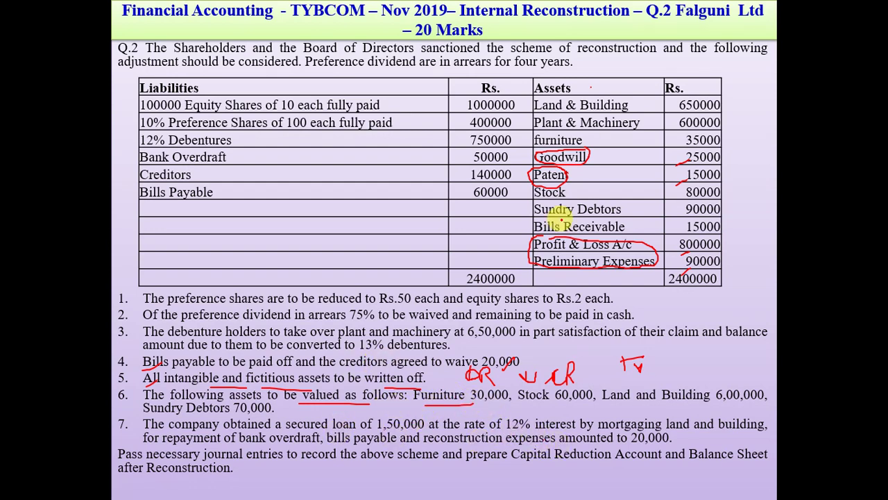
pyautogui.click(174, 482)
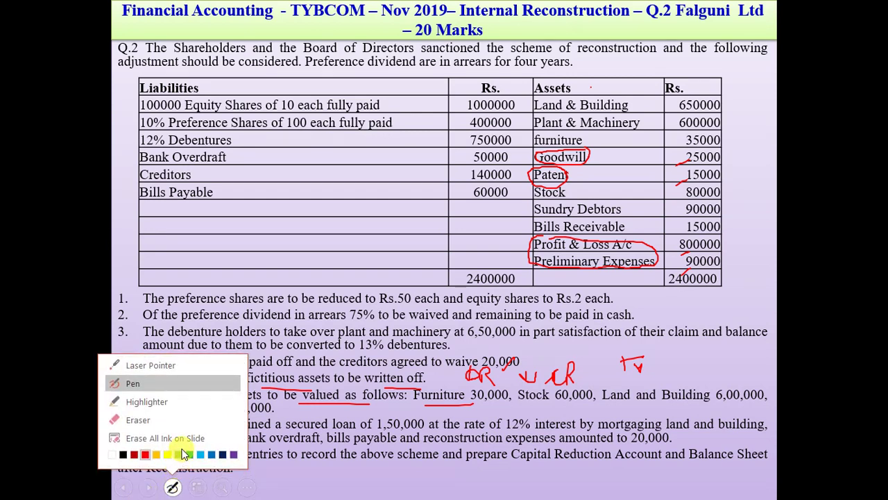
pyautogui.click(183, 435)
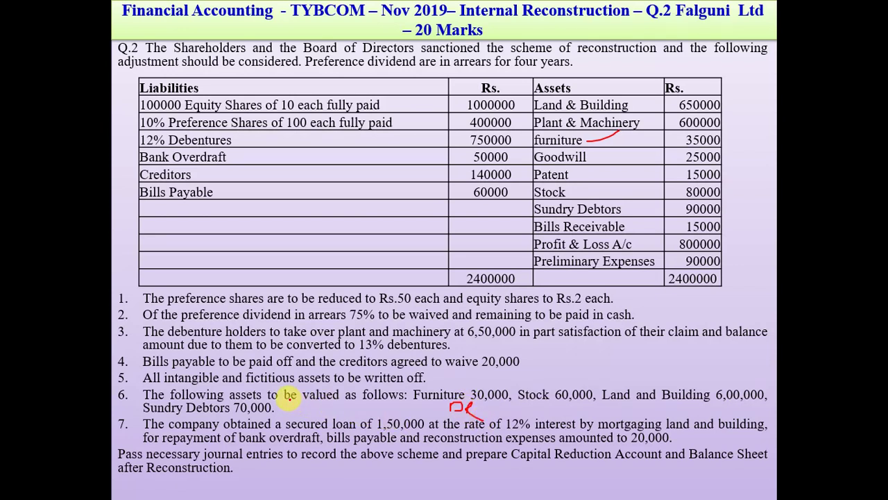
pyautogui.moveTo(281, 401); pyautogui.dragTo(338, 401)
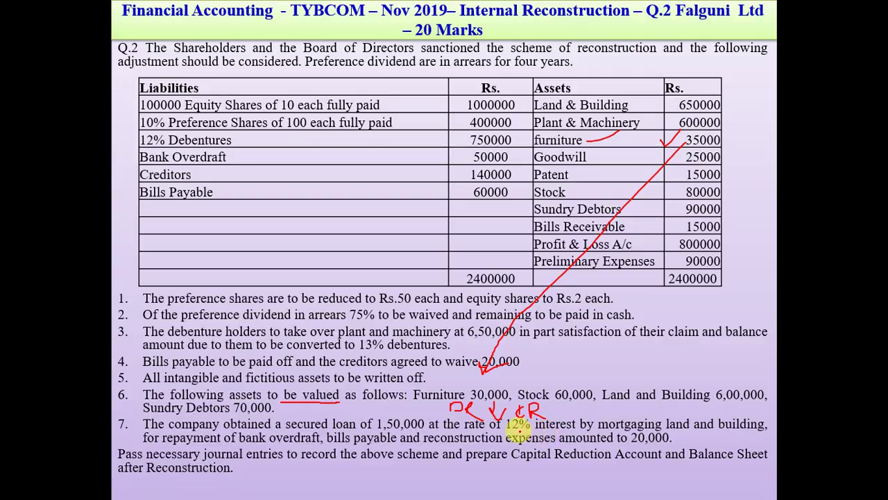
# On the Falguni sheet, show entry number 4 in A20 and its "To Furniture" 5000 credit in B21 and D21 with black font.
pyautogui.hotkey('alt', 'Tab')
pyautogui.scroll(-1, 240, 378)
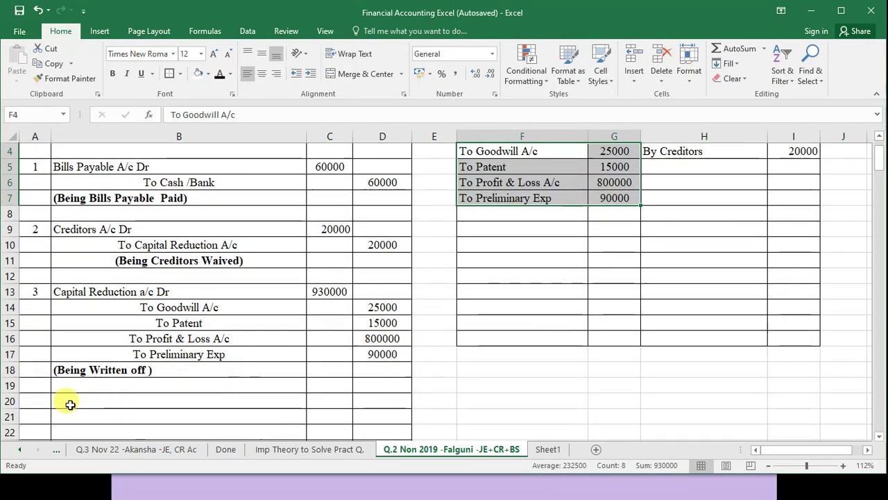
pyautogui.click(31, 399)
pyautogui.click(217, 73)
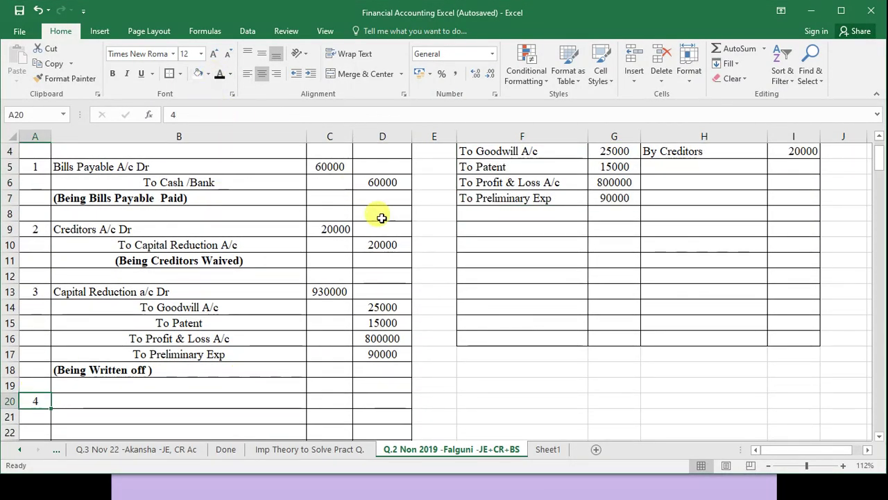
pyautogui.hotkey('alt', 'Tab')
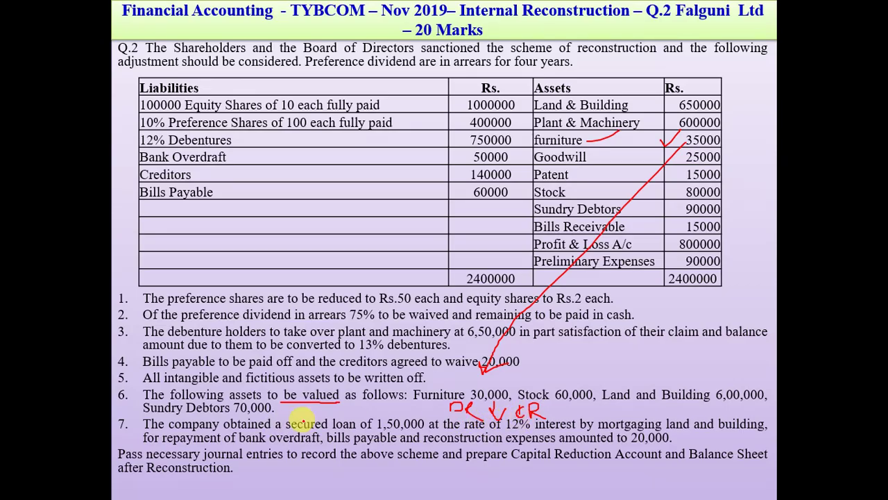
pyautogui.hotkey('alt', 'Tab')
pyautogui.scroll(1, 178, 410)
pyautogui.scroll(-2, 179, 416)
pyautogui.click(208, 369)
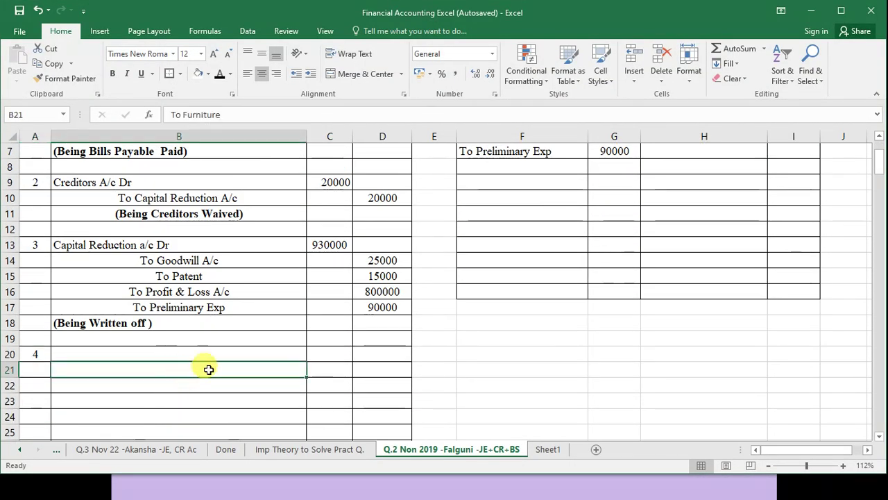
pyautogui.click(222, 76)
pyautogui.click(370, 364)
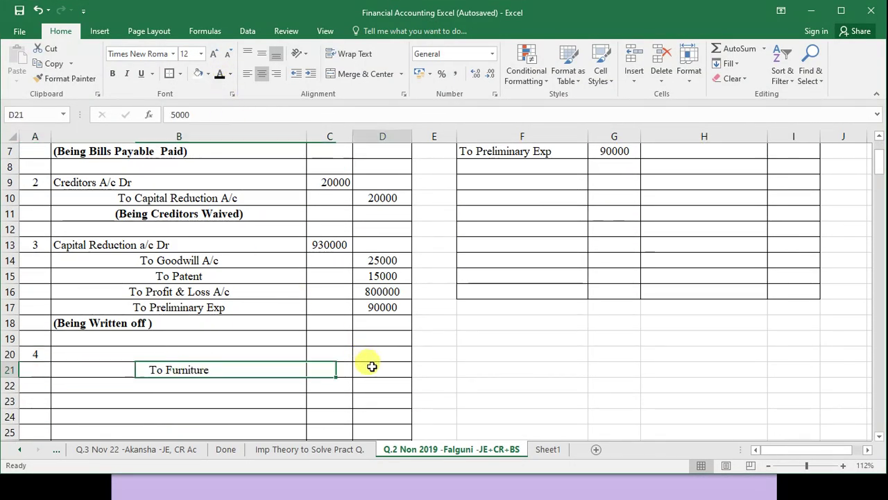
pyautogui.click(219, 76)
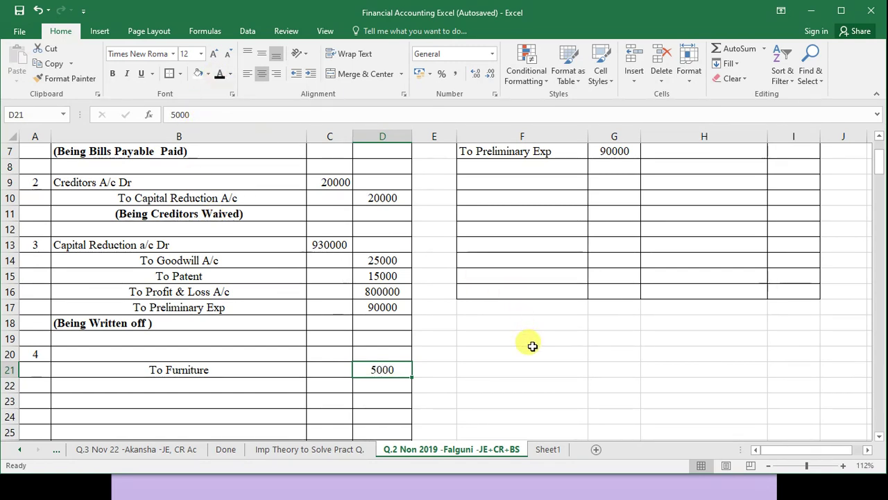
# Return to the question slide and tick Furniture's 30,000 valuation in adjustment 6.
pyautogui.click(714, 184)
pyautogui.hotkey('alt', 'Tab')
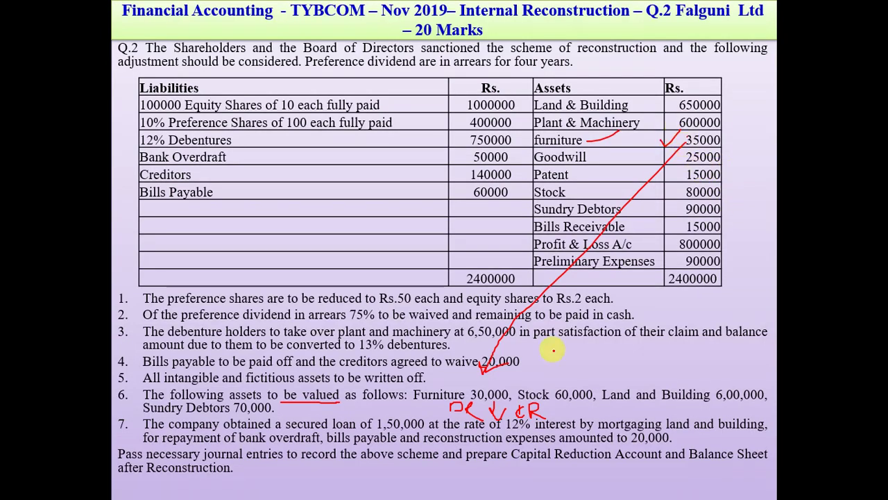
pyautogui.moveTo(485, 390); pyautogui.dragTo(510, 374)
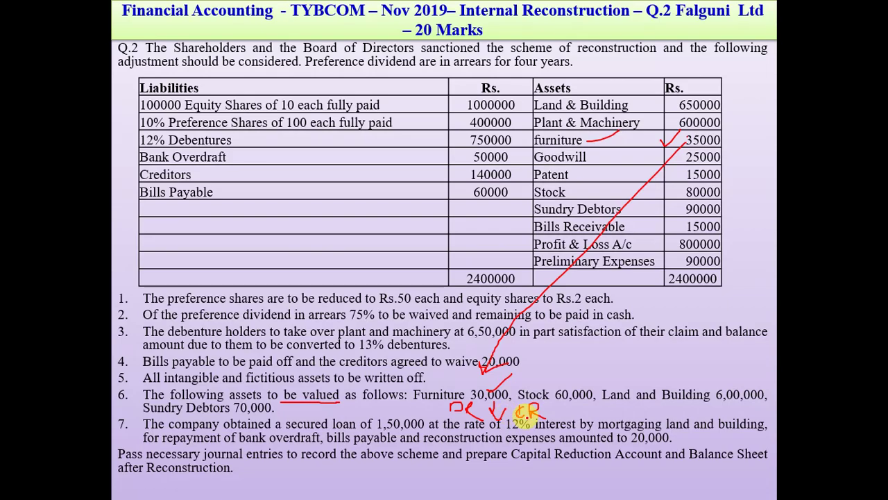
# Apply the black font colour to entry 4's Capital Reduction debit line in B20 and the narration "(Being Furniture Revalued )" in B22.
pyautogui.hotkey('alt', 'Tab')
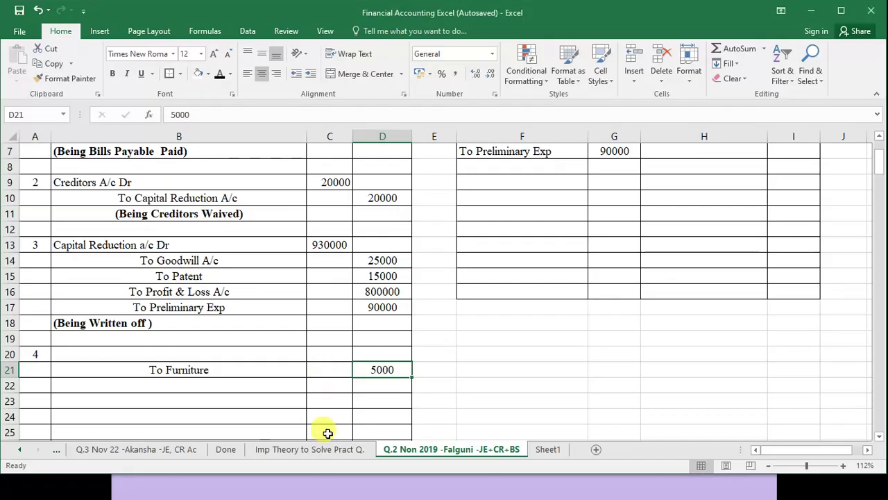
pyautogui.click(170, 353)
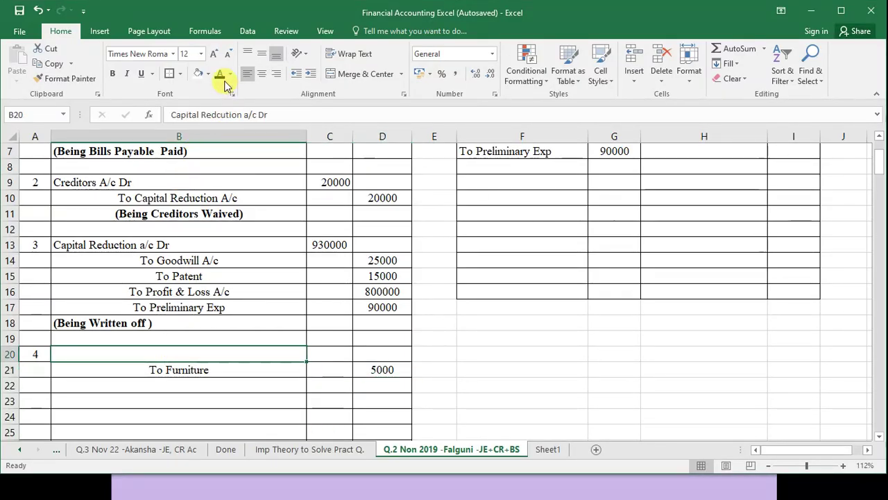
pyautogui.click(182, 387)
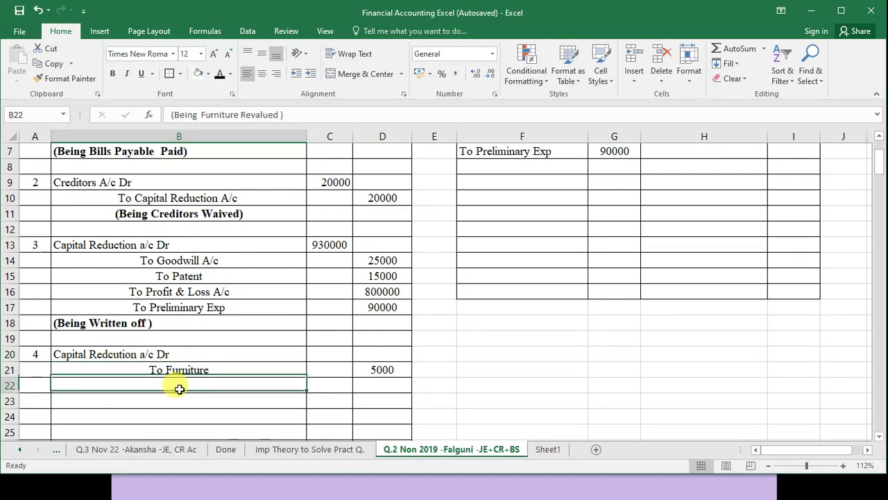
pyautogui.click(220, 74)
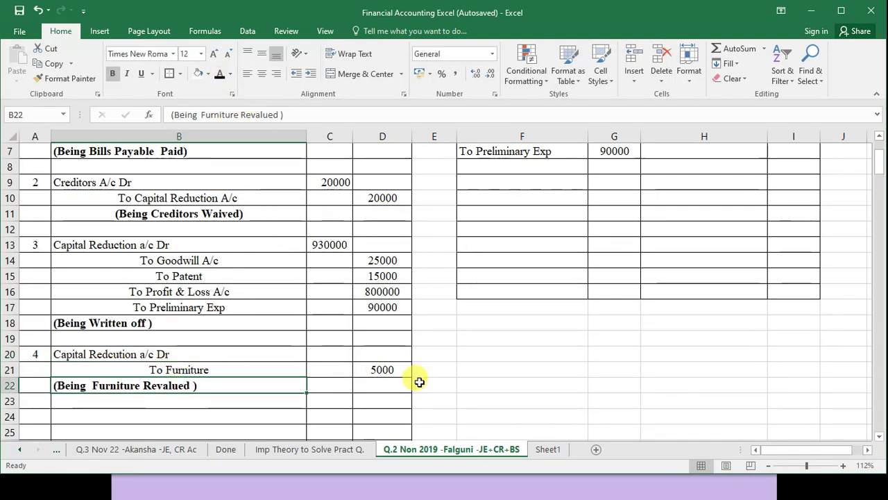
# On the question slide, erase all ink and underline Stock, Building and Debtors in adjustment 6.
pyautogui.hotkey('alt', 'Tab')
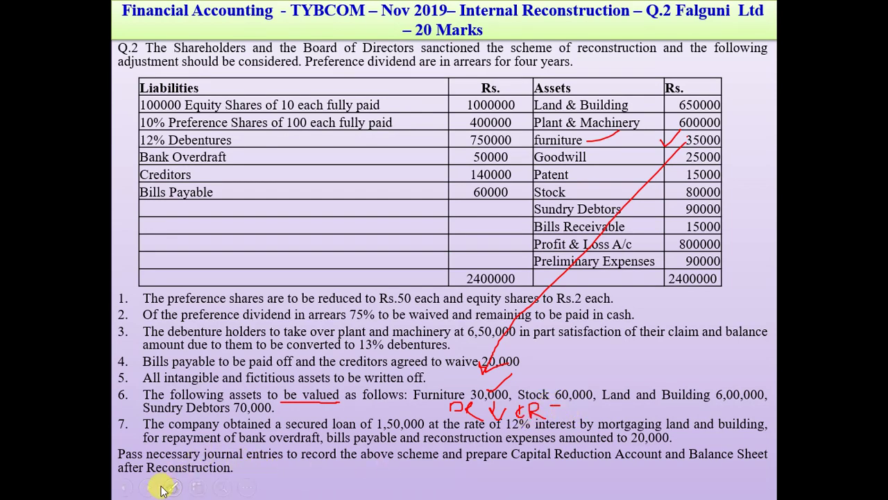
pyautogui.click(168, 490)
pyautogui.click(187, 435)
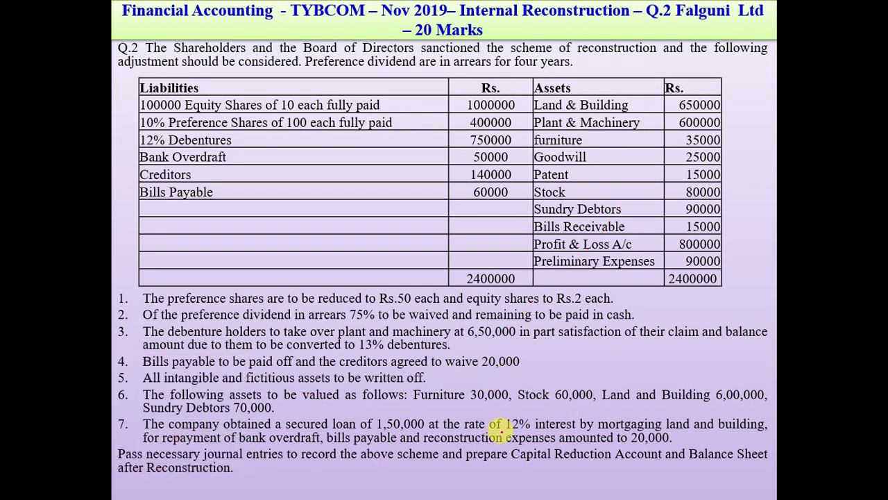
pyautogui.moveTo(519, 401); pyautogui.dragTo(557, 399)
pyautogui.moveTo(673, 402); pyautogui.dragTo(712, 399)
pyautogui.moveTo(186, 414); pyautogui.dragTo(229, 412)
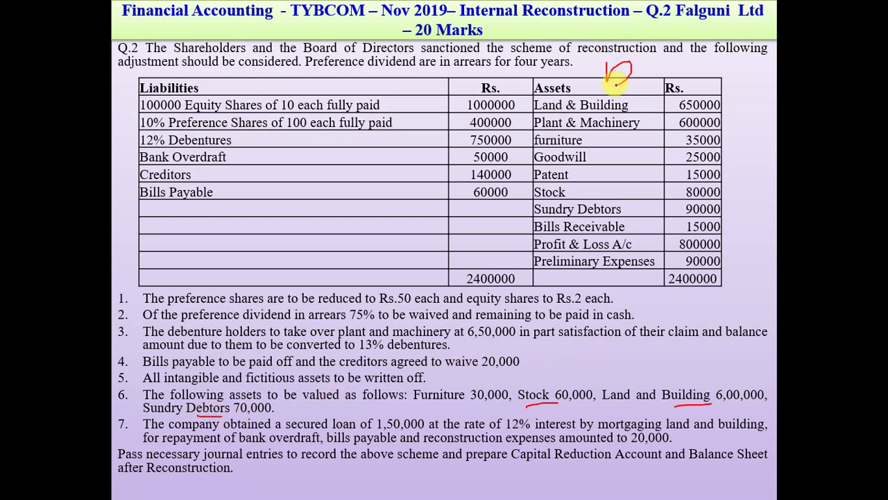
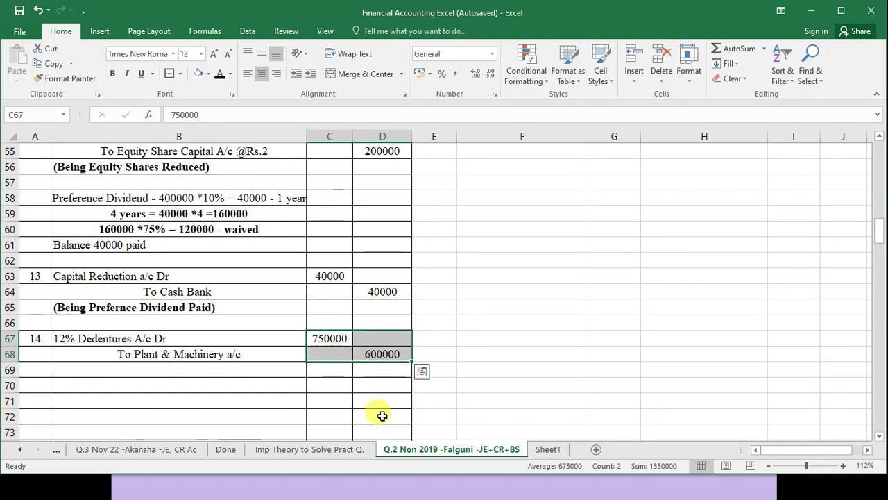
# Check the debenture terms on the question slide and show entry 14's "To 13% Debentures" 100000 credit in row 69 with black font.
pyautogui.hotkey('alt', 'Tab')
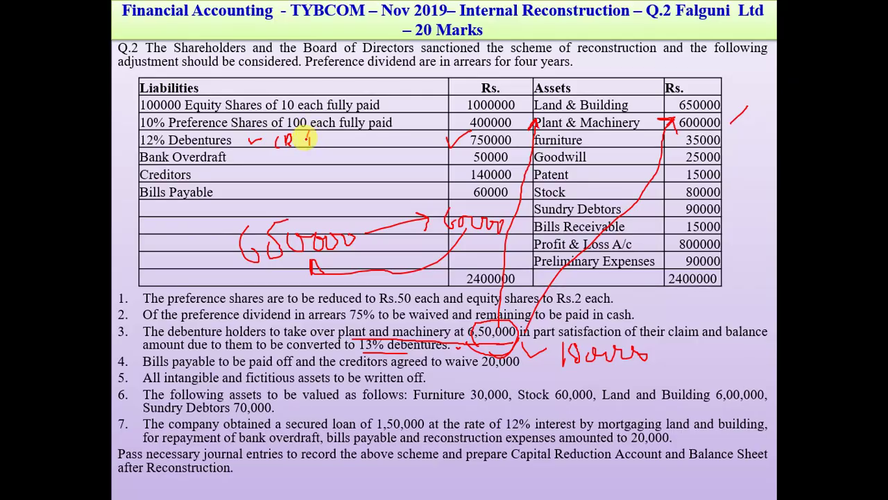
pyautogui.hotkey('alt', 'Tab')
pyautogui.click(218, 370)
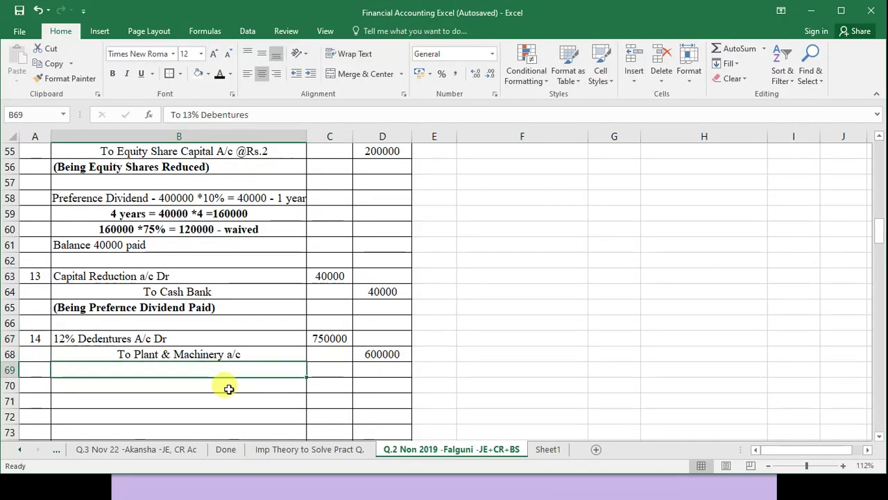
pyautogui.click(219, 74)
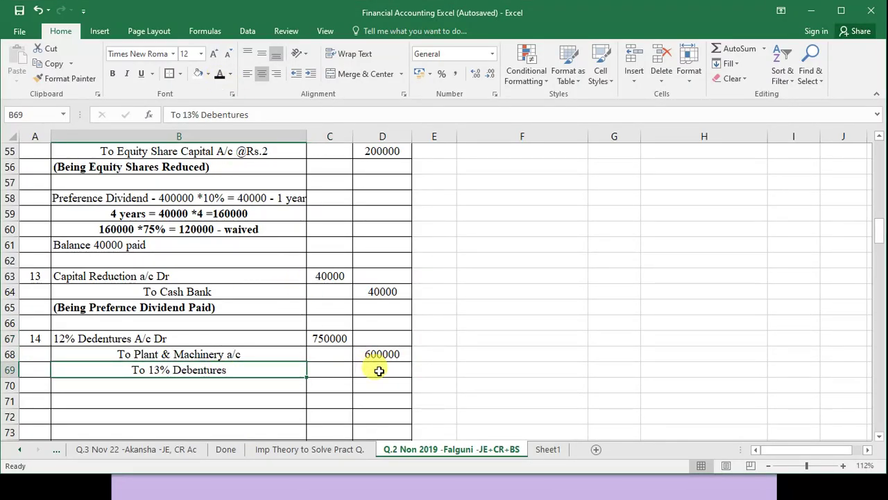
pyautogui.click(376, 370)
pyautogui.click(221, 77)
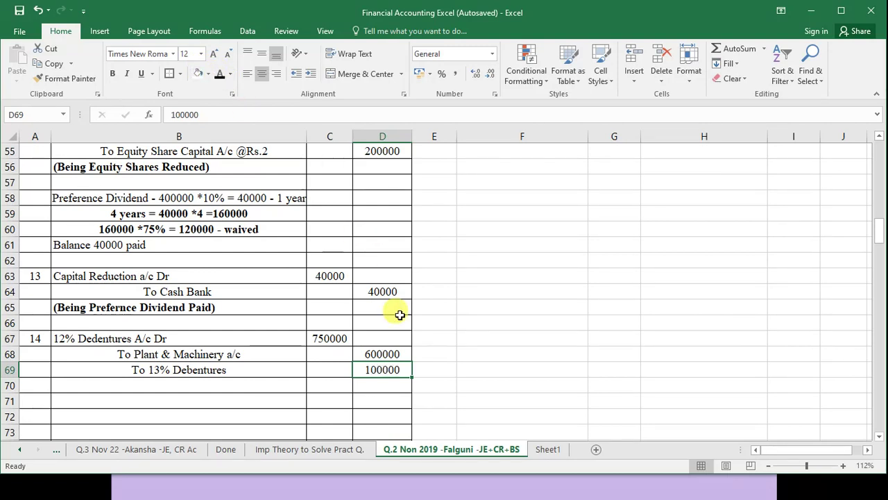
# Compare entry 14's debit and credit amounts and show the balancing "To Capital Reduction" 50000 credit in row 70 with black font.
pyautogui.click(326, 342)
pyautogui.moveTo(372, 355); pyautogui.dragTo(377, 366)
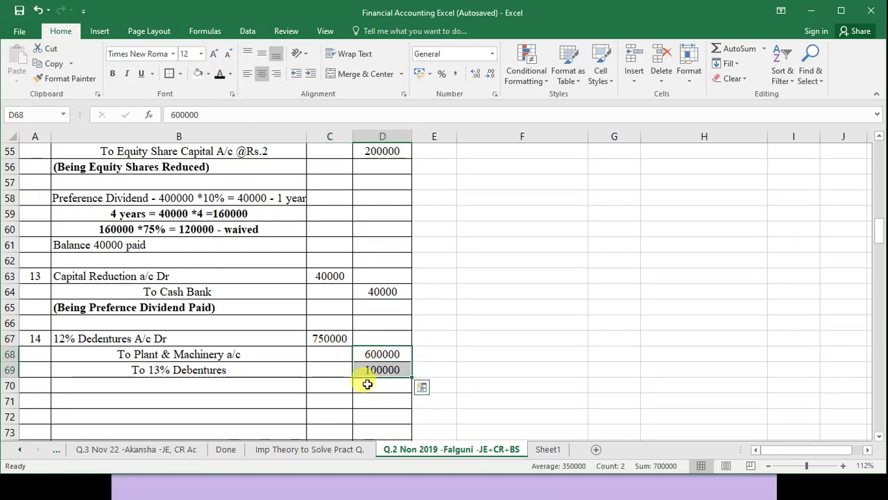
pyautogui.click(369, 384)
pyautogui.click(220, 73)
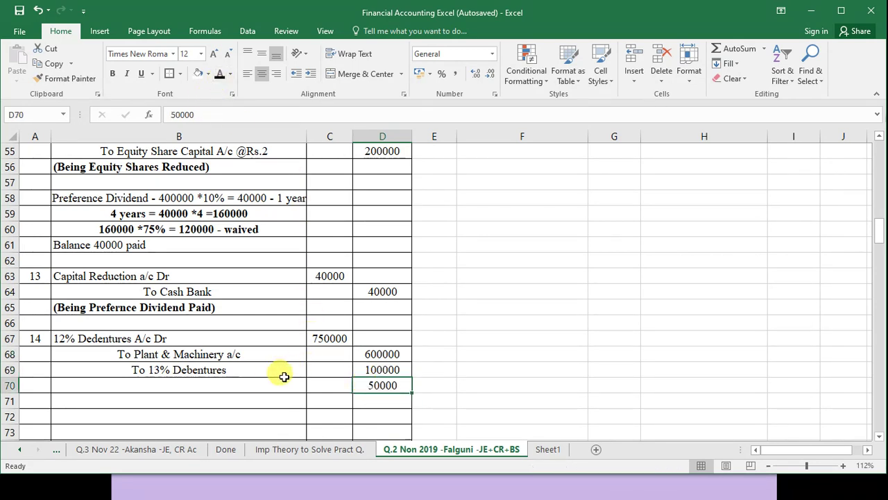
pyautogui.click(267, 385)
pyautogui.click(220, 73)
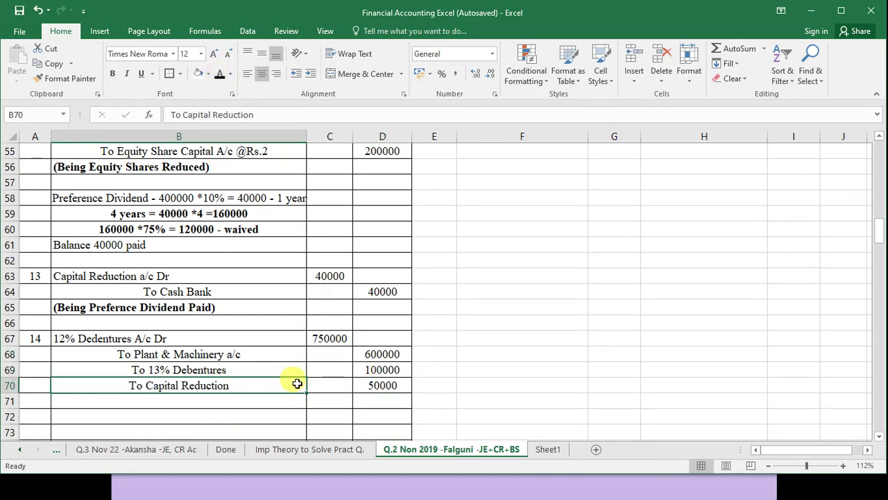
# Post entry 14's capital reduction credit by showing "By 12% Debentures" and 50000 in H7:I7 of the Capital Reduction A/c with black font.
pyautogui.moveTo(285, 386); pyautogui.dragTo(378, 385)
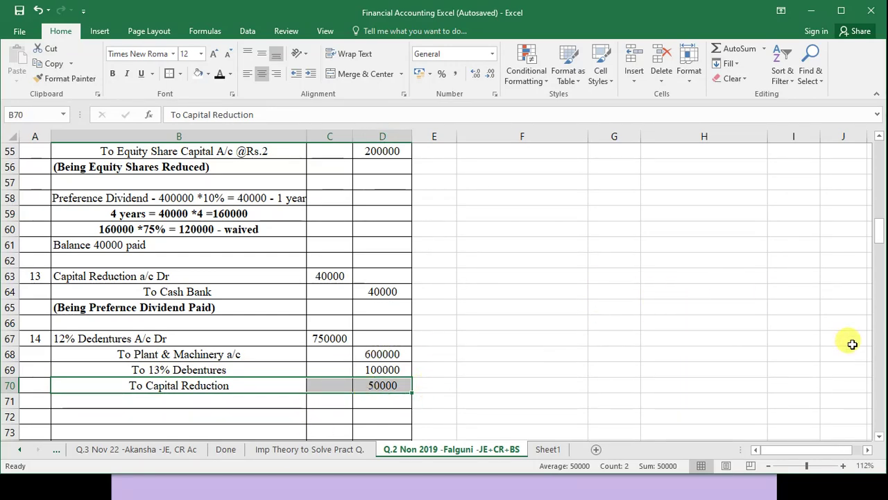
pyautogui.moveTo(877, 245); pyautogui.dragTo(877, 157)
pyautogui.click(684, 218)
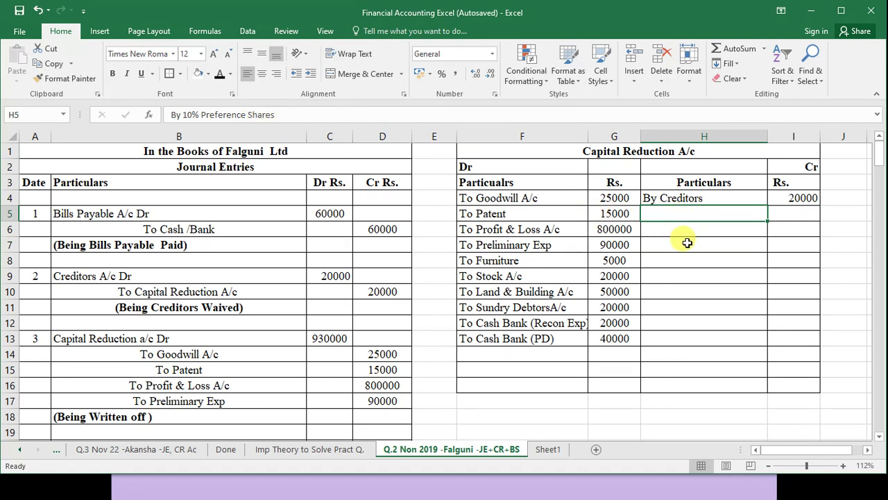
pyautogui.click(685, 244)
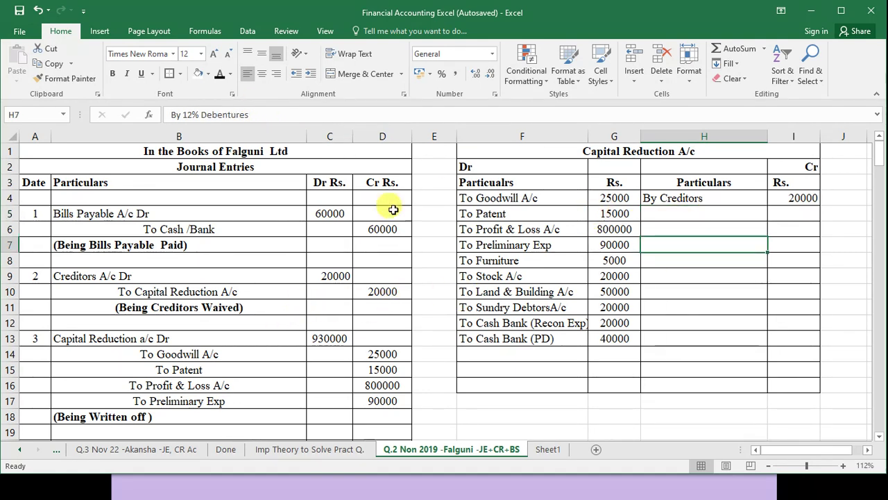
pyautogui.click(221, 74)
pyautogui.click(793, 243)
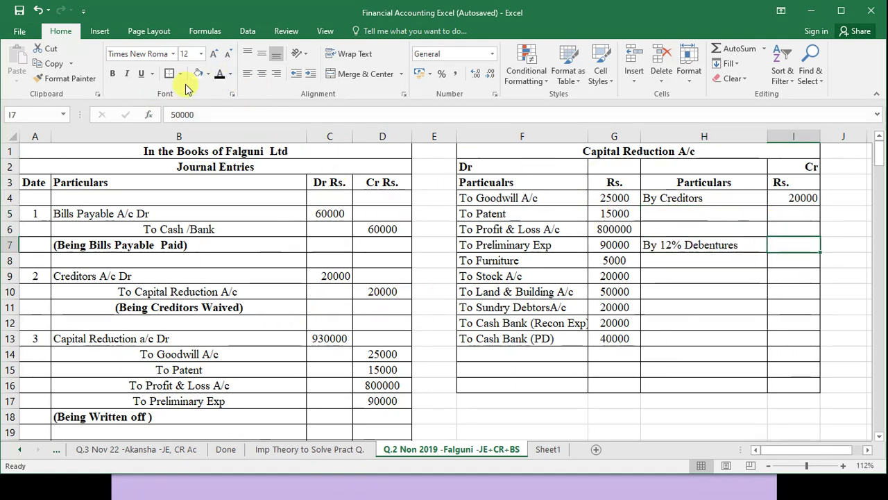
pyautogui.click(220, 73)
pyautogui.scroll(-13, 238, 356)
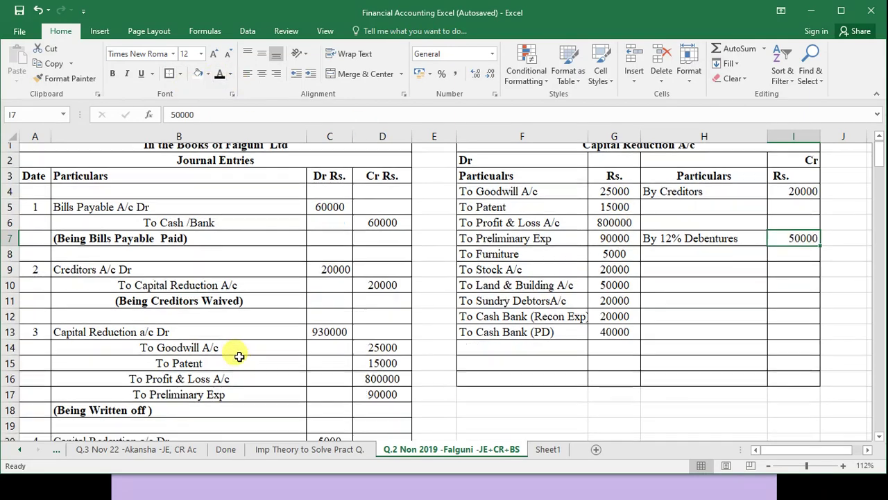
pyautogui.scroll(1, 238, 356)
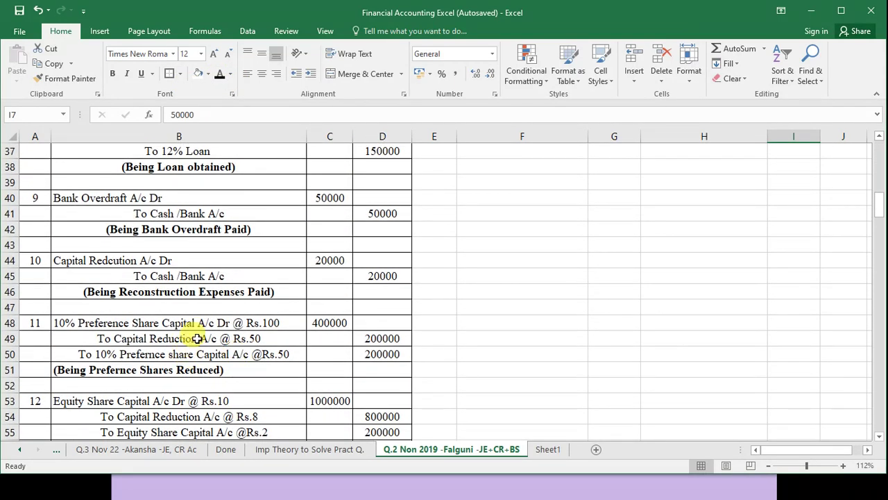
# Check the capital reduction credits in entries 11 and 12 and show "By 10% Preference Shares" and "By Equity Share Capital" in H5:H6, left-aligned with black font.
pyautogui.click(198, 339)
pyautogui.moveTo(300, 338); pyautogui.dragTo(375, 340)
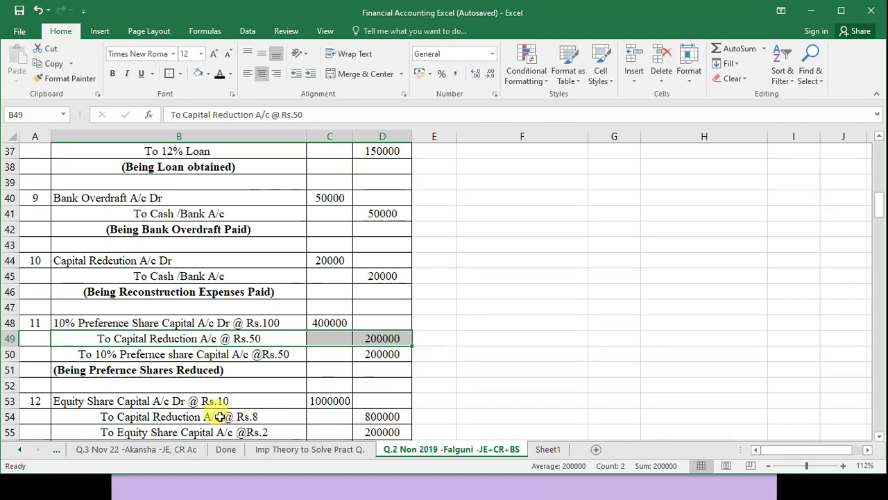
pyautogui.moveTo(222, 416); pyautogui.dragTo(369, 419)
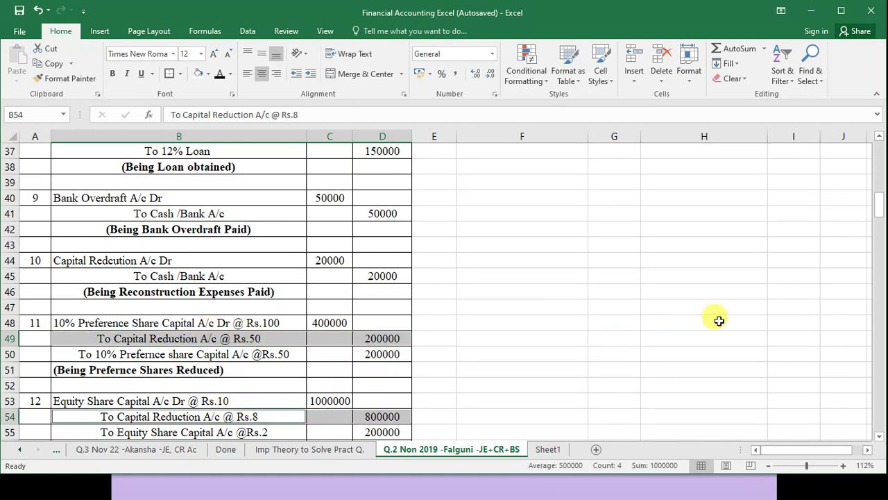
pyautogui.scroll(12, 719, 320)
pyautogui.moveTo(722, 211); pyautogui.dragTo(703, 229)
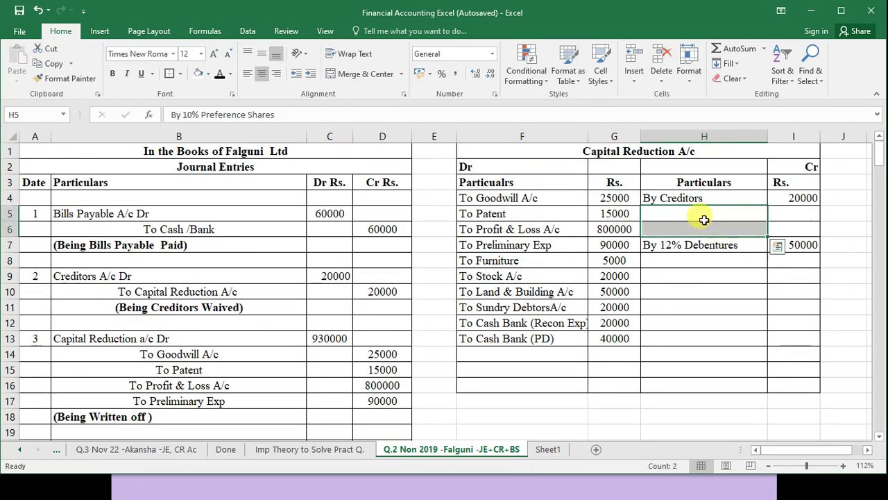
pyautogui.click(247, 73)
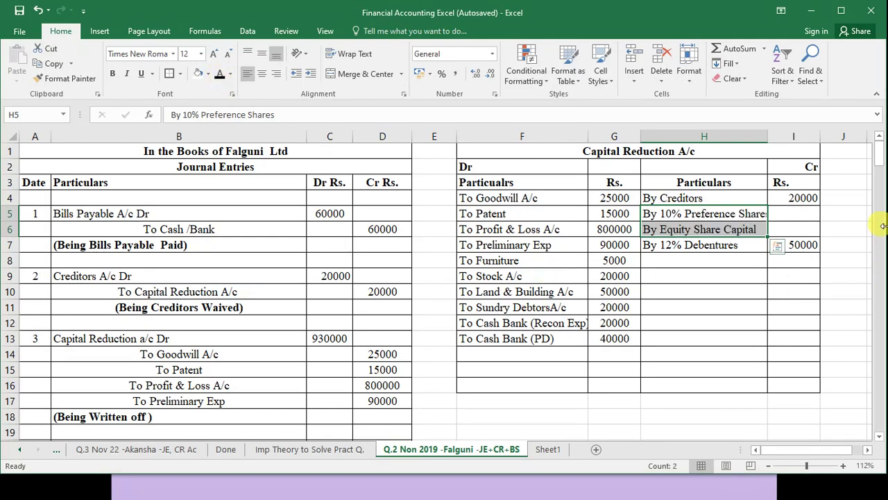
# Check entry 11 and 12's capital reduction amounts and show the matching credits 200000 and 800000 in I5:I6 with black font.
pyautogui.moveTo(880, 158); pyautogui.dragTo(881, 233)
pyautogui.moveTo(234, 214); pyautogui.dragTo(374, 214)
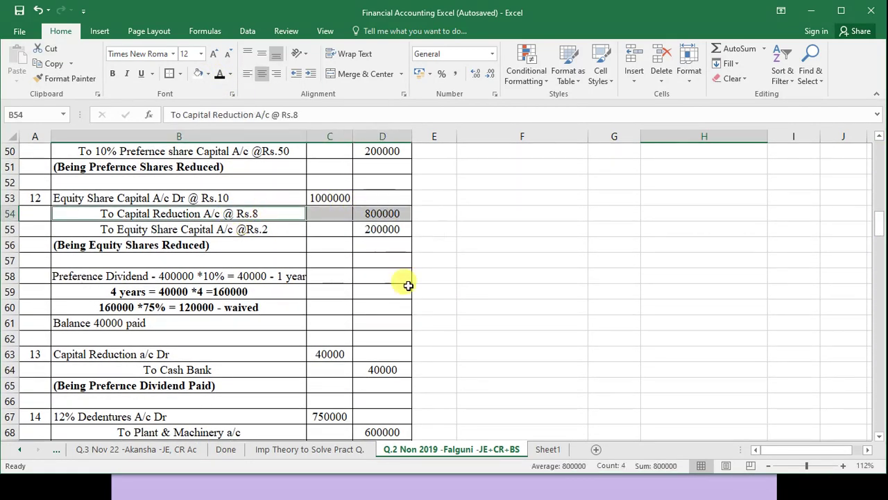
pyautogui.scroll(2, 301, 298)
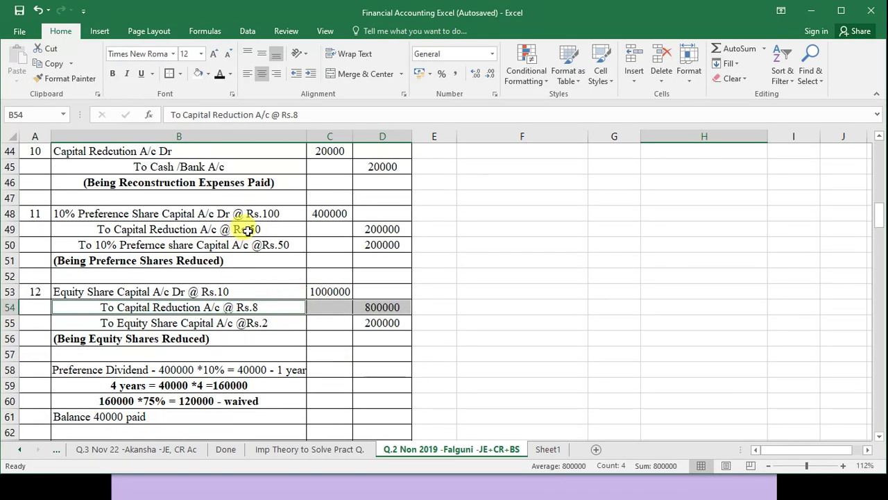
pyautogui.keyDown('ctrl'); pyautogui.moveTo(242, 229); pyautogui.dragTo(370, 229); pyautogui.keyUp('ctrl')
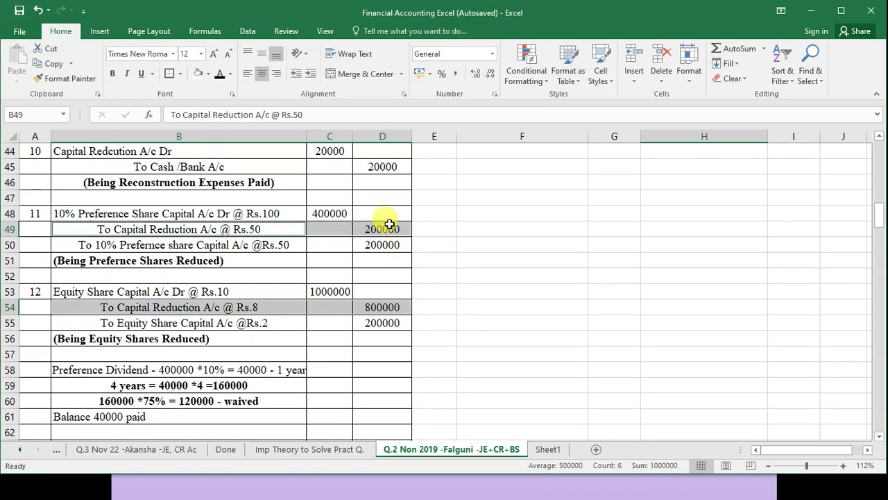
pyautogui.click(390, 224)
pyautogui.click(379, 305)
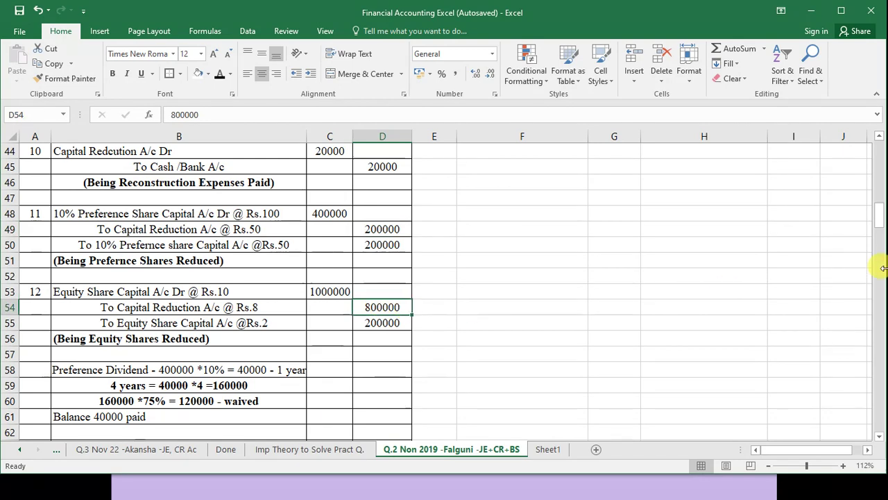
pyautogui.moveTo(883, 219); pyautogui.dragTo(878, 149)
pyautogui.moveTo(798, 214); pyautogui.dragTo(798, 229)
pyautogui.click(225, 74)
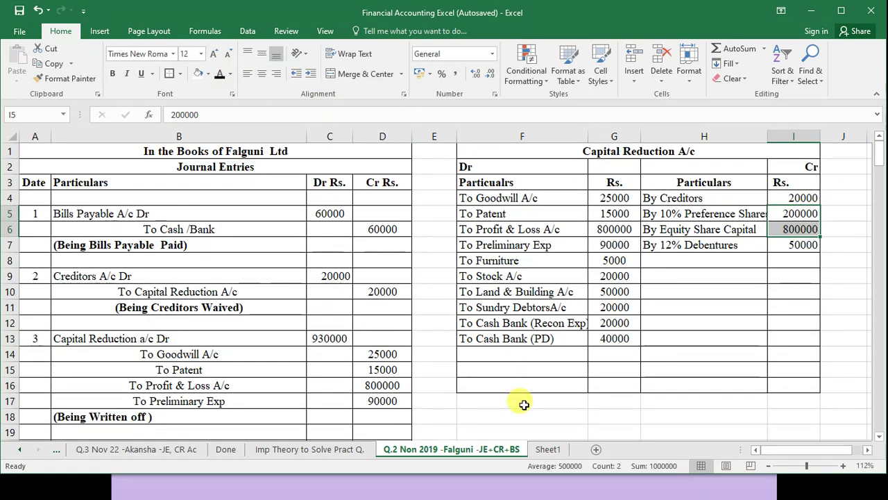
# Review the journal for remaining postings and compare the sums of the Capital Reduction A/c debits in G4:G13 and credits in I4:I7.
pyautogui.scroll(-14, 250, 376)
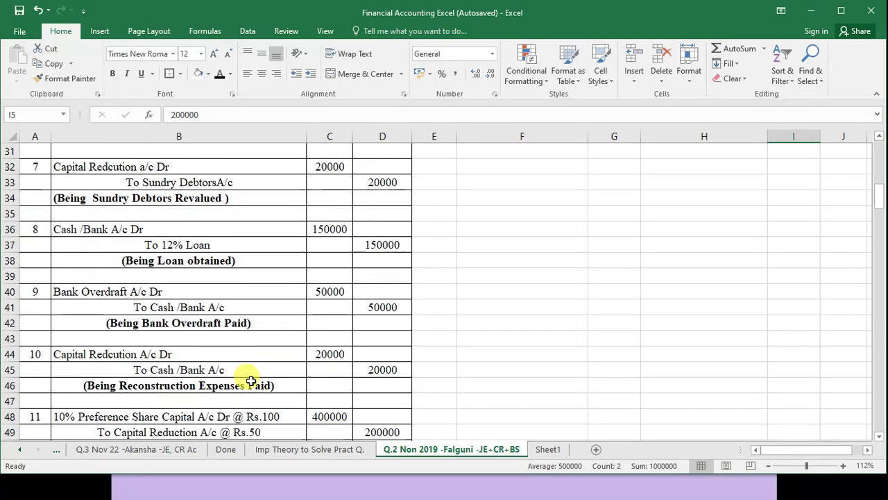
pyautogui.scroll(-3, 251, 380)
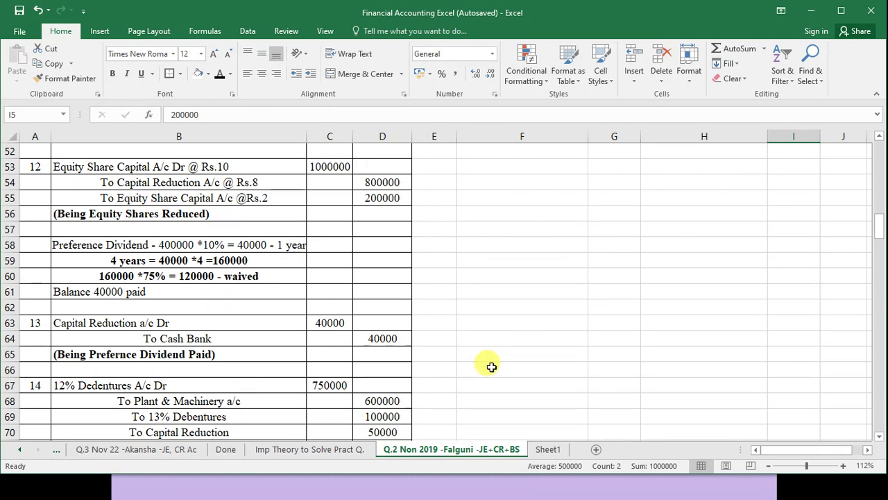
pyautogui.scroll(17, 614, 325)
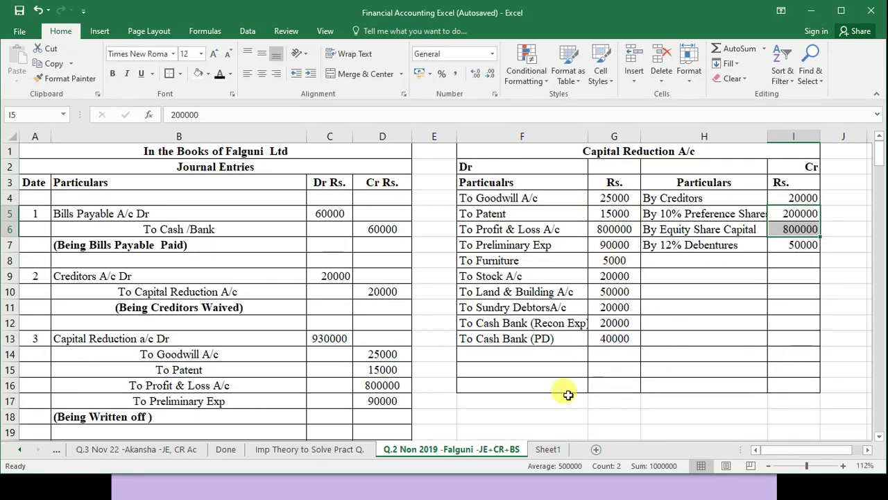
pyautogui.click(539, 354)
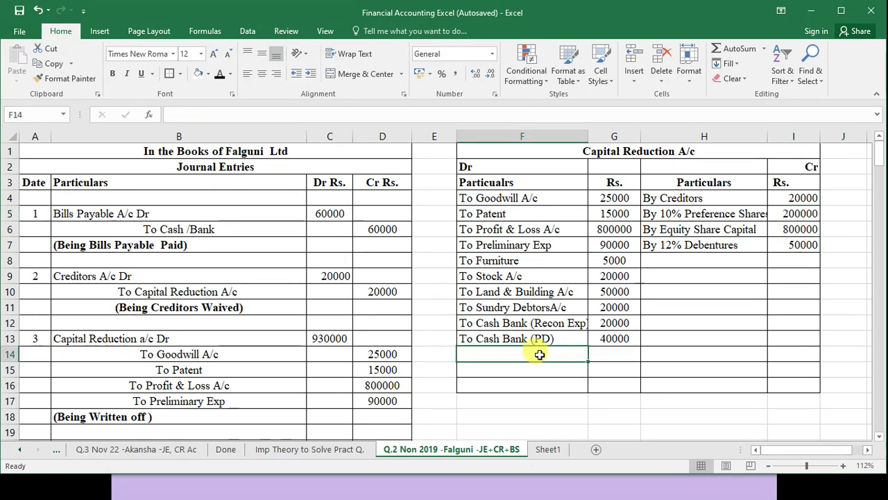
pyautogui.click(692, 356)
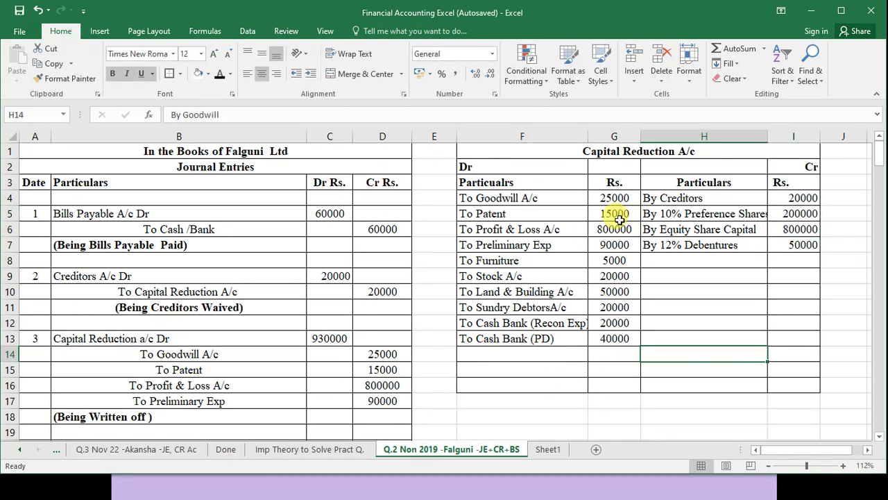
pyautogui.moveTo(615, 195); pyautogui.dragTo(614, 338)
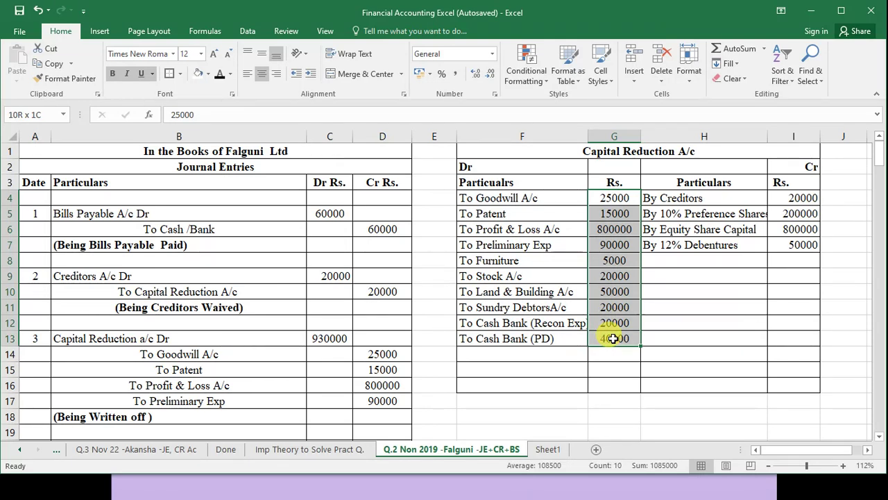
pyautogui.moveTo(613, 338); pyautogui.dragTo(613, 338)
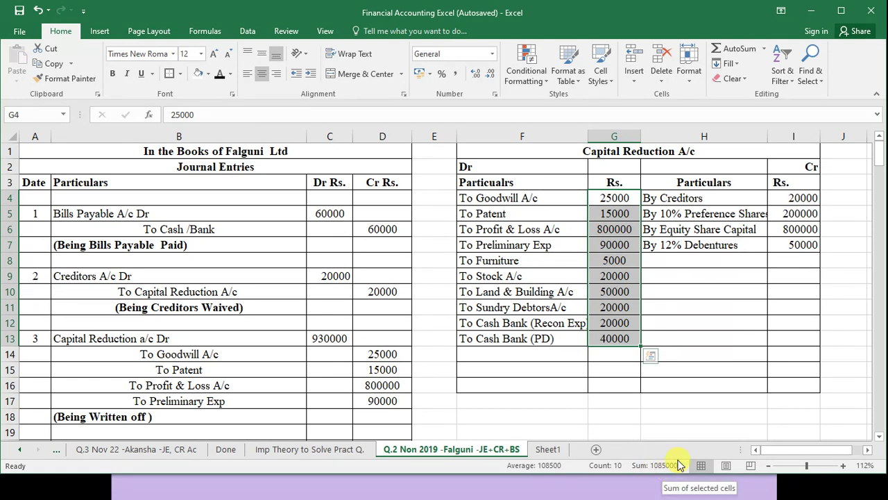
pyautogui.moveTo(804, 198); pyautogui.dragTo(801, 244)
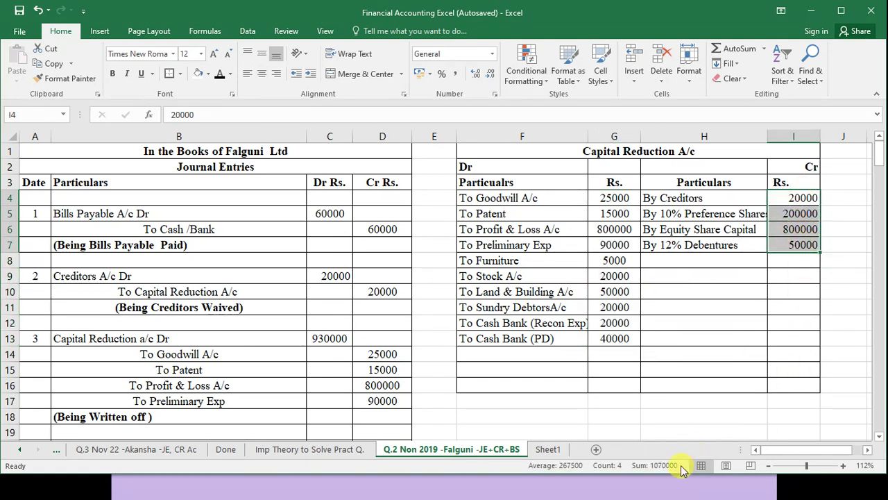
# Show the 1085000 totals of the Capital Reduction A/c in G16 and I16 with black font.
pyautogui.click(624, 385)
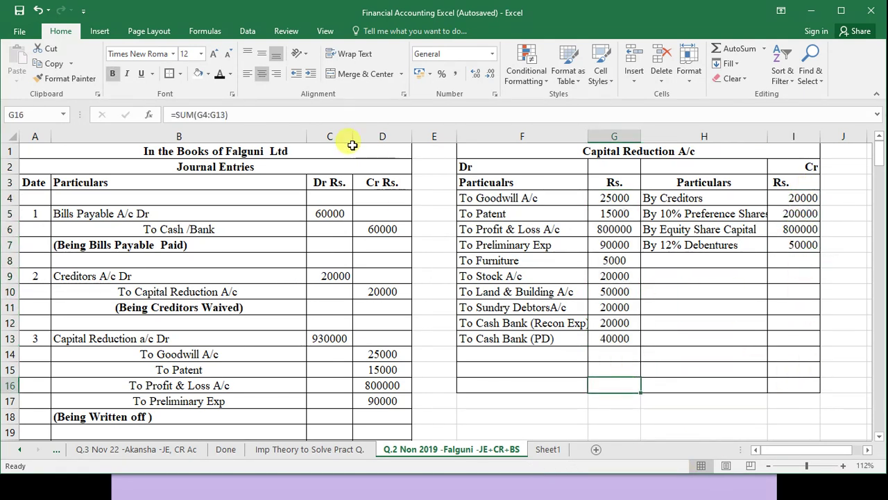
pyautogui.click(221, 74)
pyautogui.click(793, 385)
pyautogui.click(219, 73)
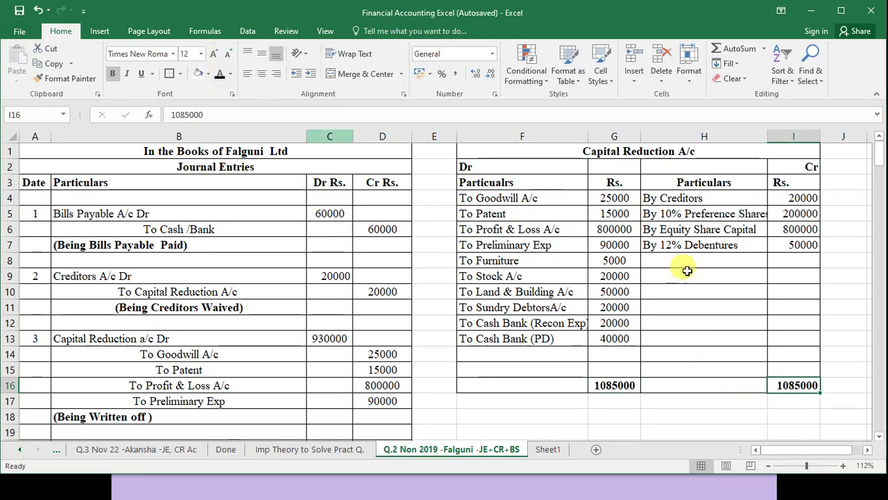
# Show the balancing credit "By Goodwill" 15000 in H14:I14 of the Capital Reduction A/c with black font.
pyautogui.click(793, 354)
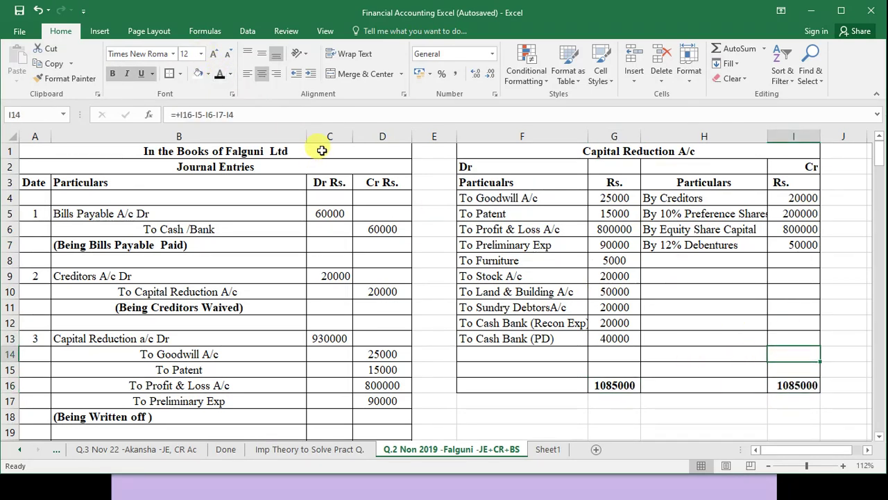
pyautogui.click(219, 74)
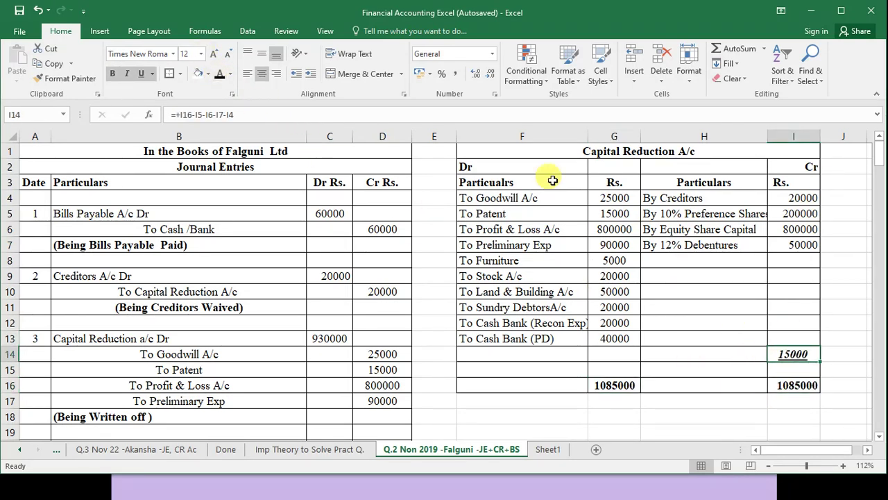
pyautogui.click(731, 355)
pyautogui.click(220, 73)
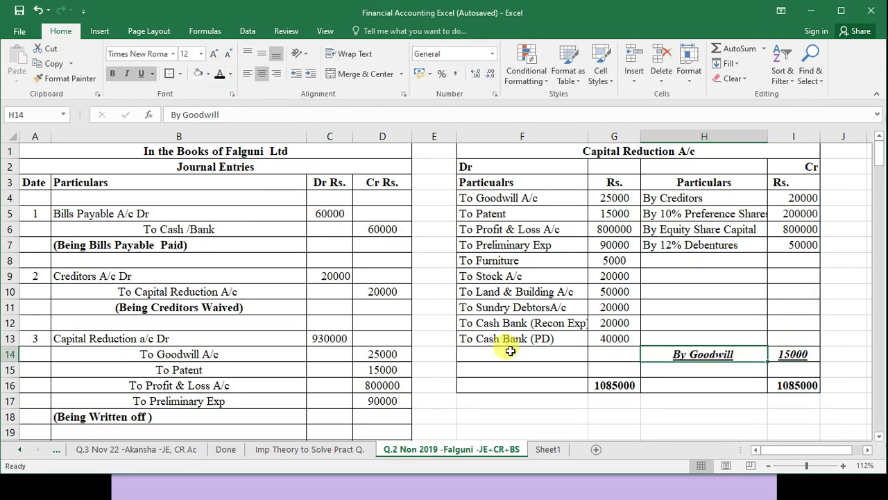
# Copy the "By Goodwill" cell to F14 on the debit side and replace its text with "By Capital Reserve".
pyautogui.hotkey('ctrl', 'c')
pyautogui.click(497, 358)
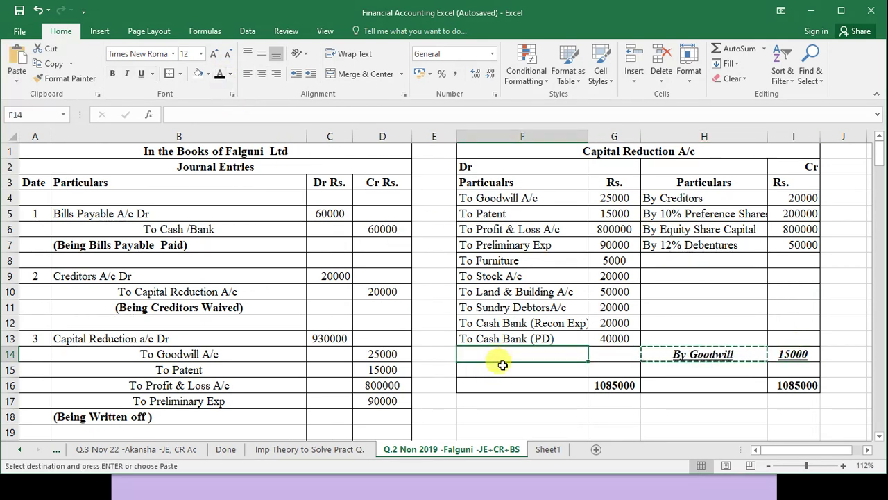
pyautogui.hotkey('ctrl', 'v')
pyautogui.write('By ')
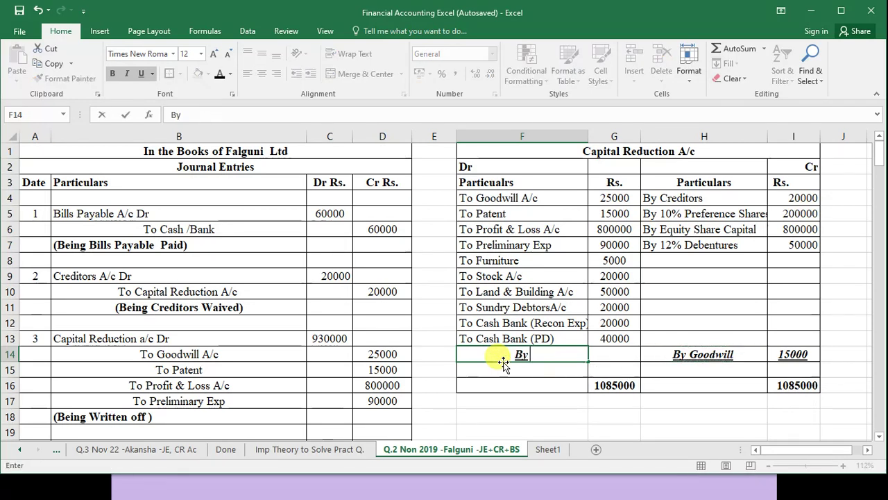
pyautogui.write('Capital Reserve')
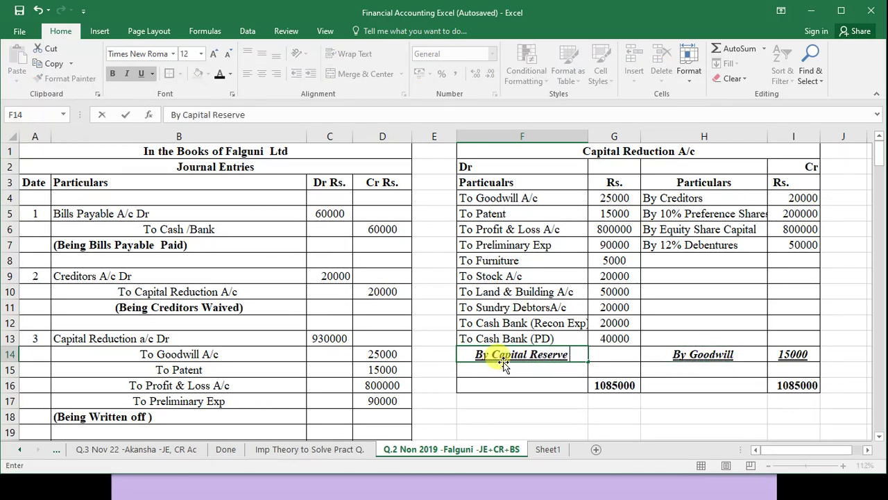
pyautogui.press('Return')
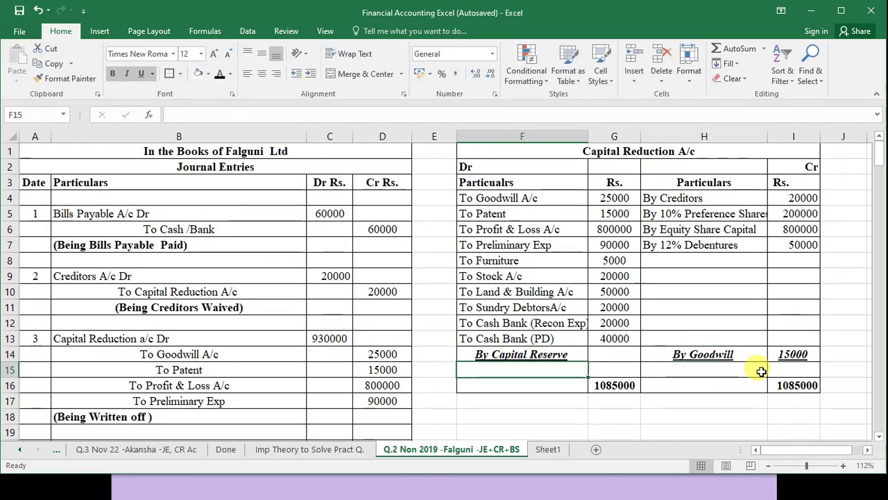
# Review the account's balancing line in row 14 and change F14's prefix so it reads "ToCapital Reserve".
pyautogui.moveTo(729, 357); pyautogui.dragTo(777, 355)
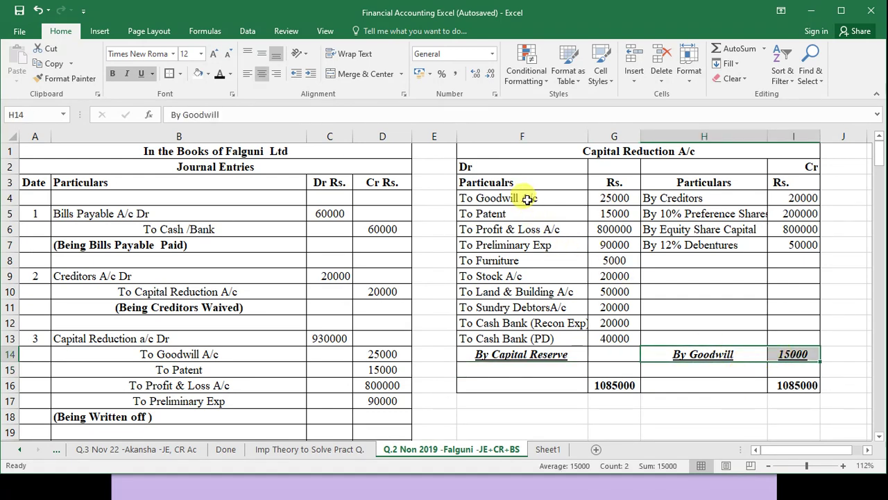
pyautogui.moveTo(473, 197); pyautogui.dragTo(773, 327)
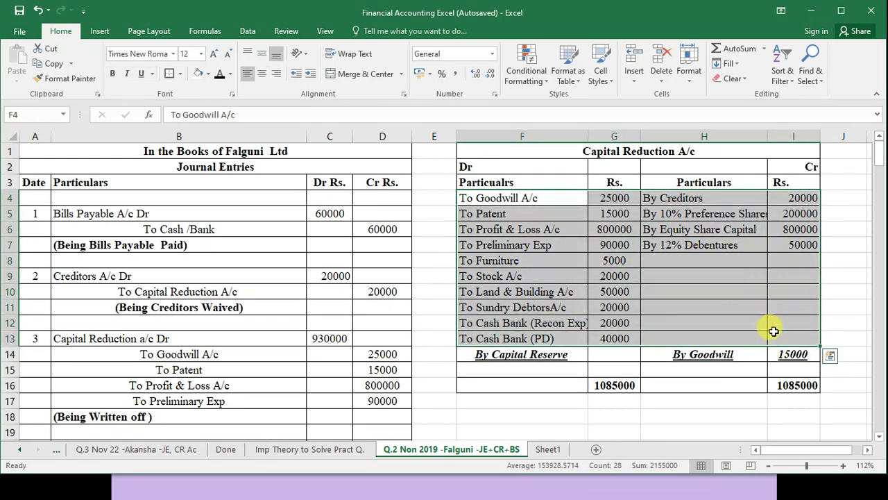
pyautogui.click(730, 355)
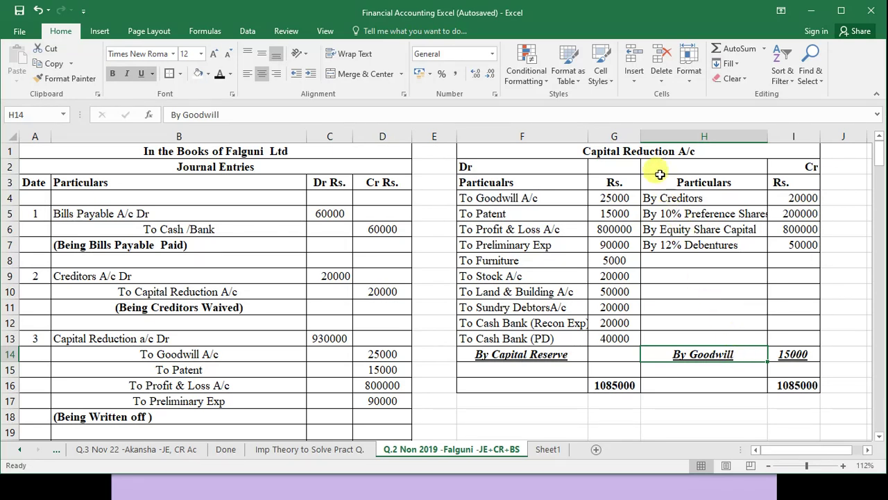
pyautogui.click(507, 355)
pyautogui.doubleClick(494, 353)
pyautogui.moveTo(494, 354); pyautogui.dragTo(444, 352)
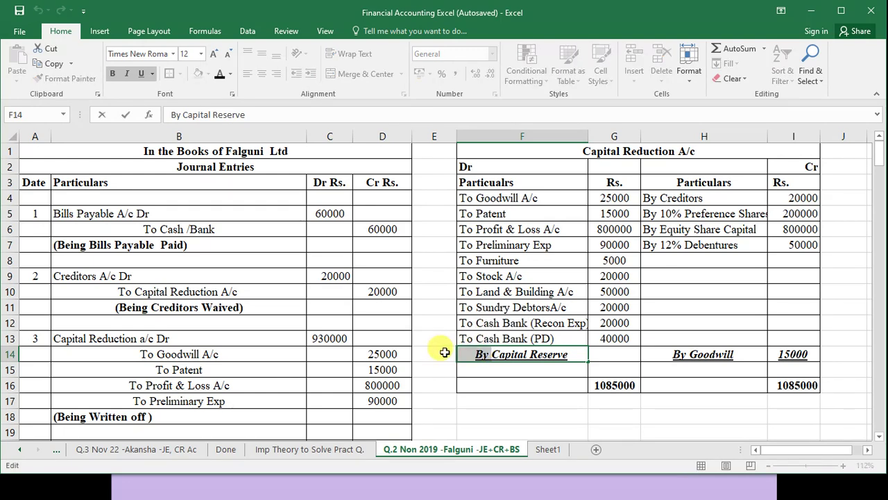
pyautogui.write('To')
pyautogui.press('Return')
pyautogui.click(626, 150)
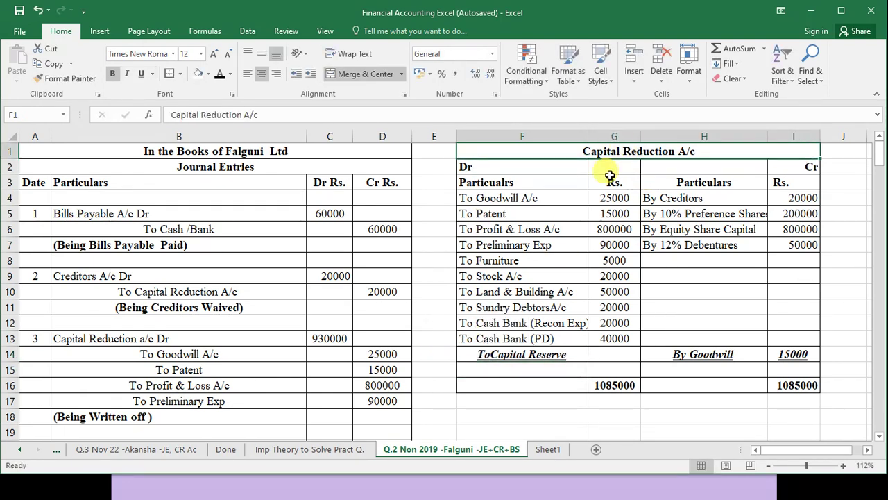
# Show entry 14's narration and the "Goodwill A/c Dr" to "To Capital Reduction A/c" entry of 20000 in A71:D75 with black font.
pyautogui.click(494, 363)
pyautogui.scroll(-12, 229, 360)
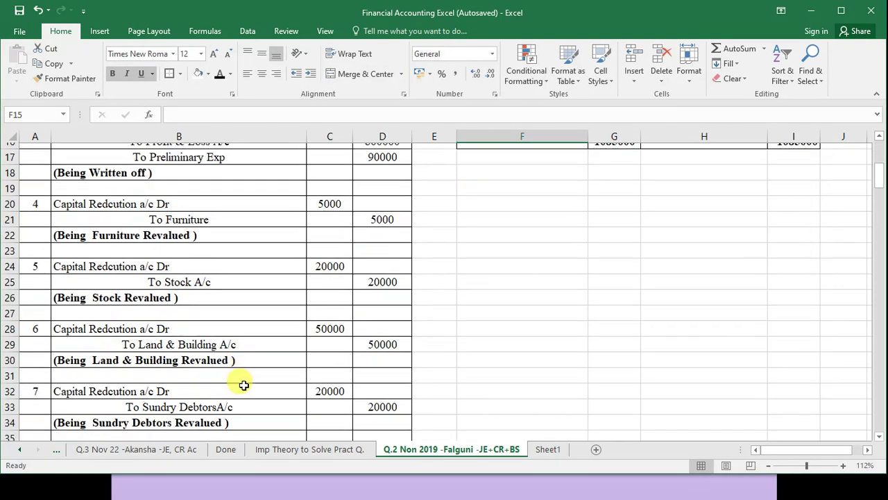
pyautogui.scroll(-8, 241, 389)
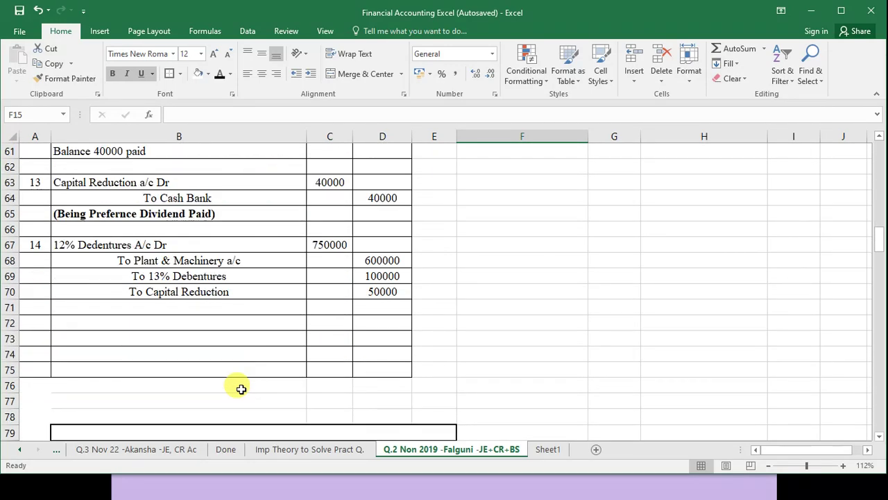
pyautogui.moveTo(45, 314); pyautogui.dragTo(382, 371)
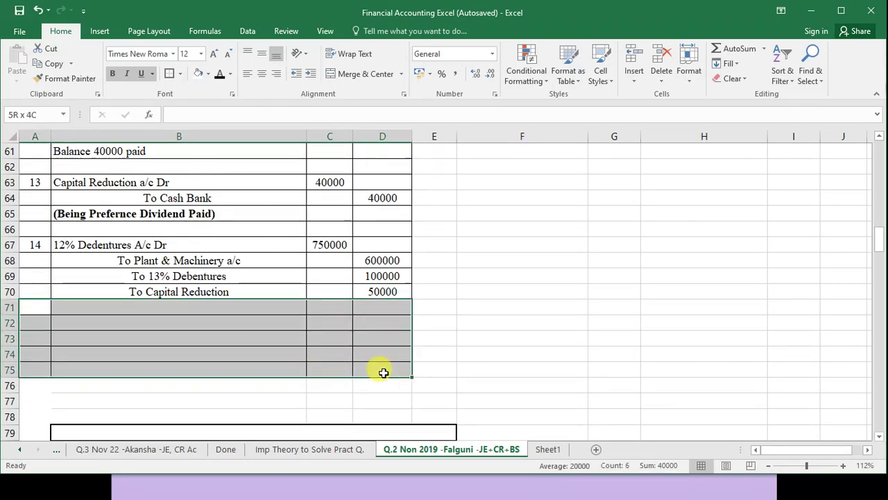
pyautogui.click(219, 74)
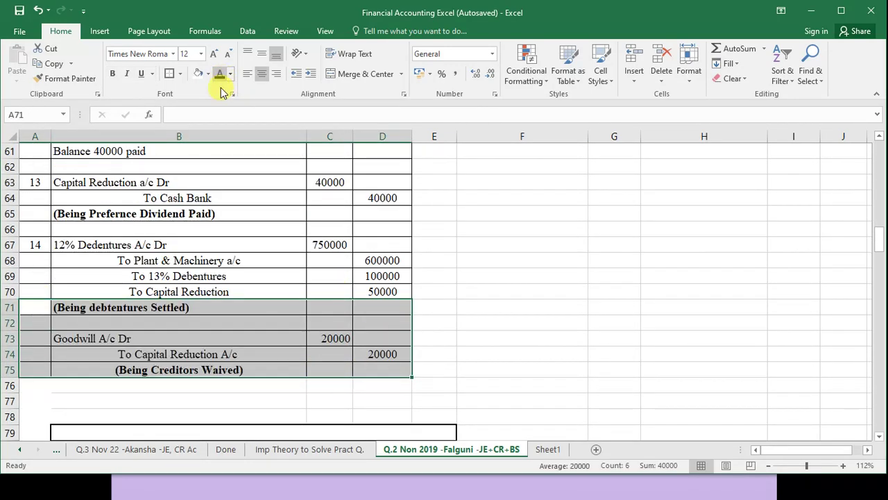
# Switch to the Falguni Ltd question slide, erase all its pen annotations, and return to the Excel workbook.
pyautogui.click(125, 336)
pyautogui.click(208, 352)
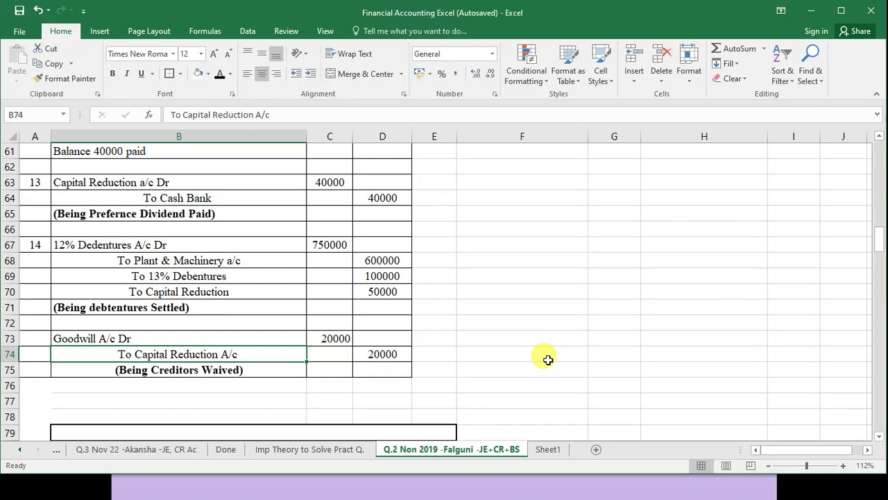
pyautogui.scroll(-2, 694, 388)
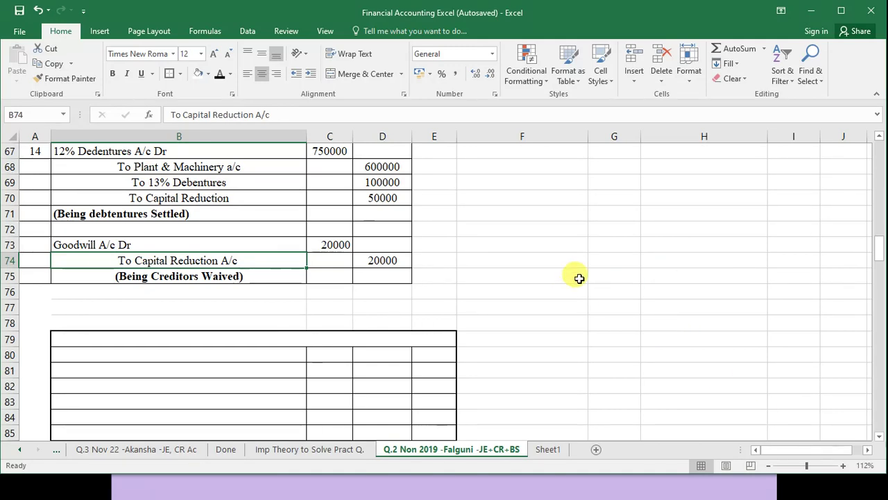
pyautogui.hotkey('alt', 'Tab')
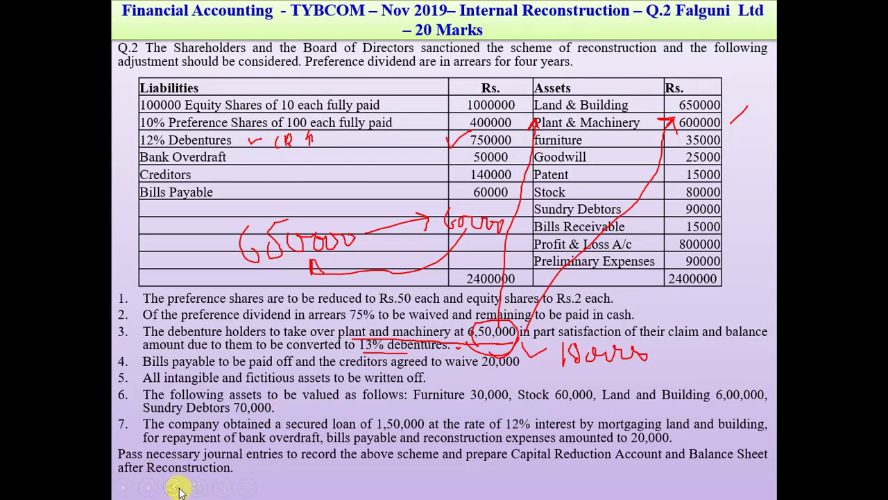
pyautogui.click(177, 488)
pyautogui.click(191, 437)
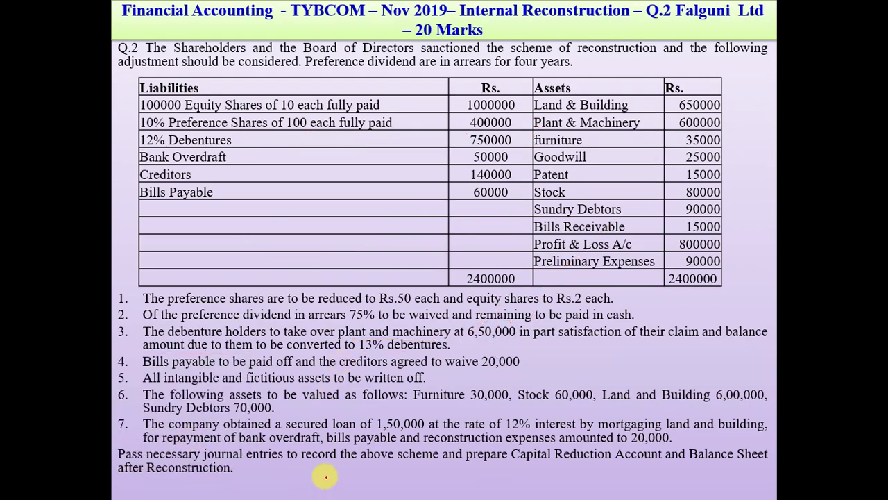
pyautogui.hotkey('alt', 'Tab')
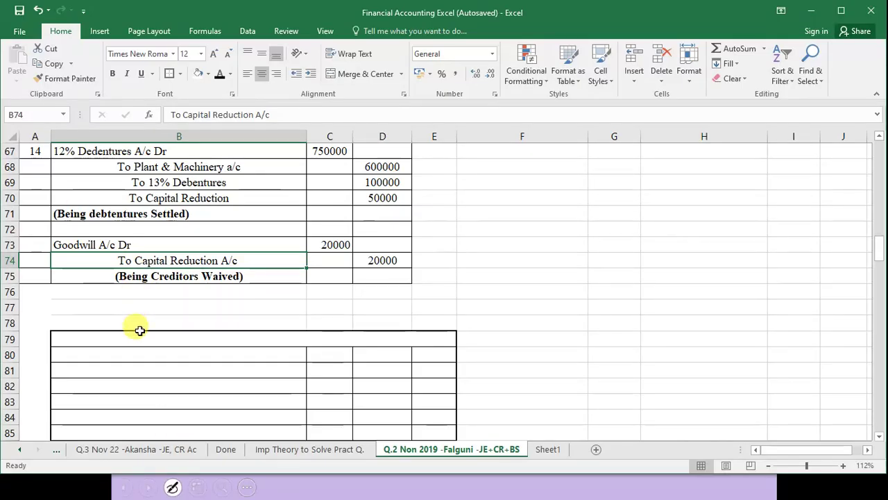
# Show the balance sheet labels in column B from "Particulars" to "TOTAL" and the headings "Note No", "Rs.", "Rs." in C80:E80 with black font.
pyautogui.moveTo(152, 336); pyautogui.dragTo(222, 444)
pyautogui.click(202, 307)
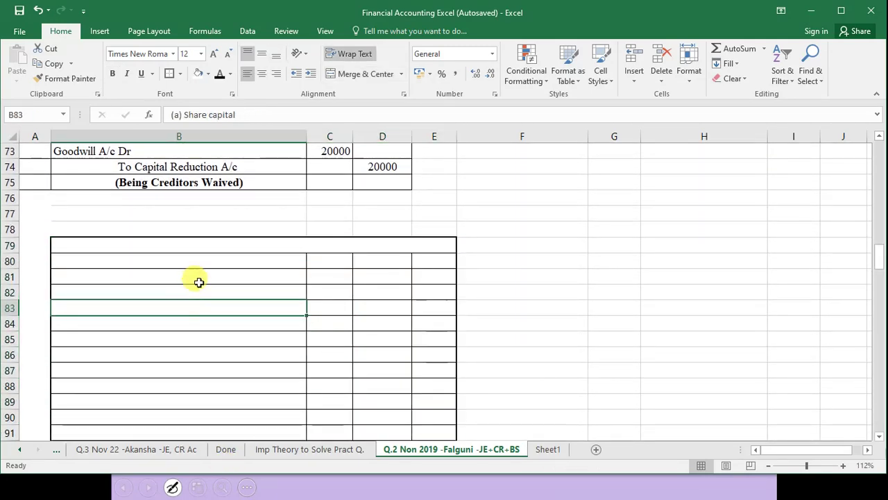
pyautogui.moveTo(200, 264); pyautogui.dragTo(237, 351)
pyautogui.scroll(12, 505, 330)
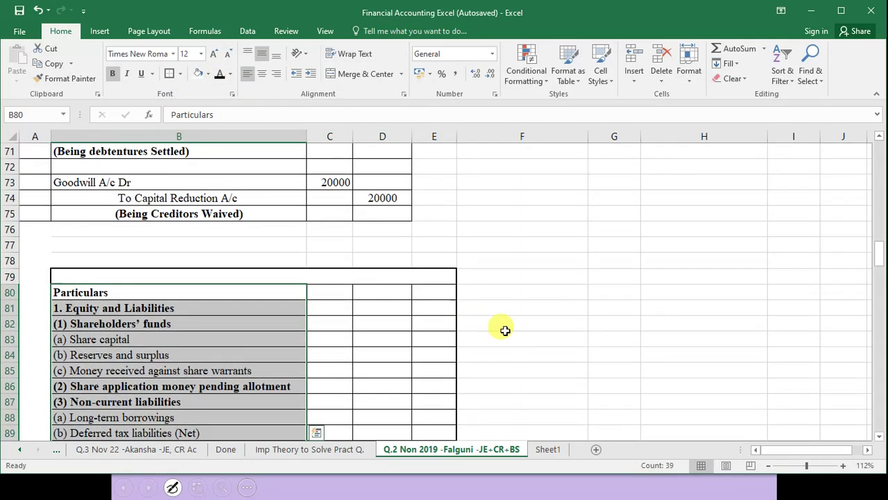
pyautogui.moveTo(342, 293); pyautogui.dragTo(422, 290)
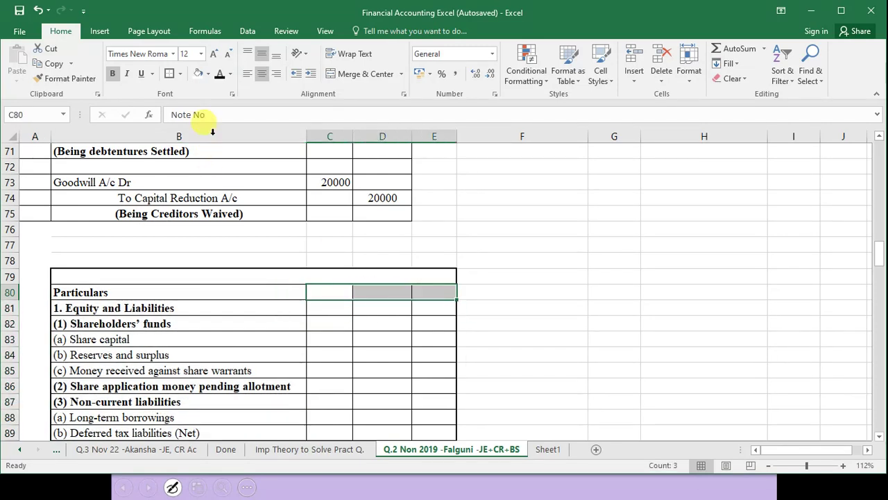
pyautogui.click(219, 75)
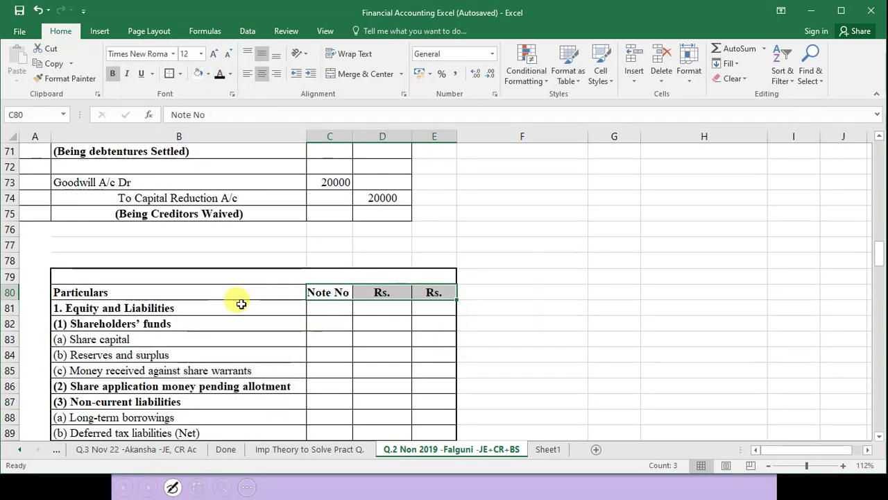
# Show the balance sheet title in B79 with black font and extend it to read "Form of Balance Sheet as reduced".
pyautogui.click(271, 275)
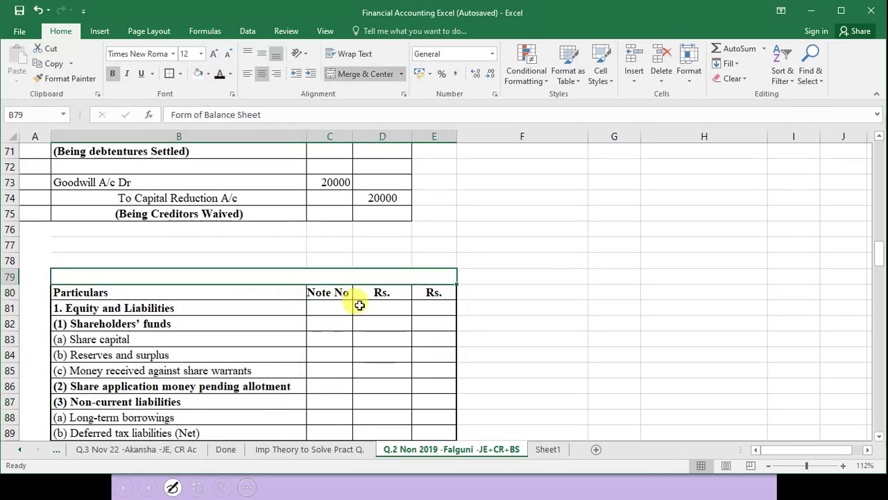
pyautogui.doubleClick(313, 277)
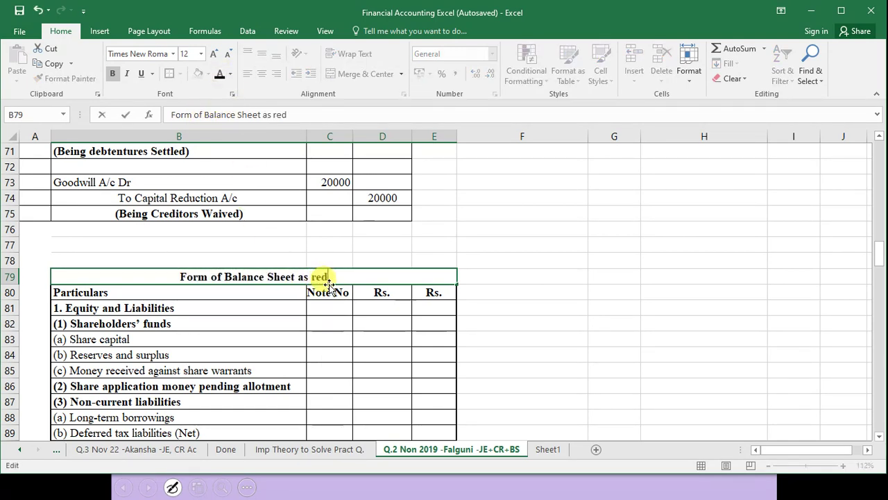
pyautogui.press('Return')
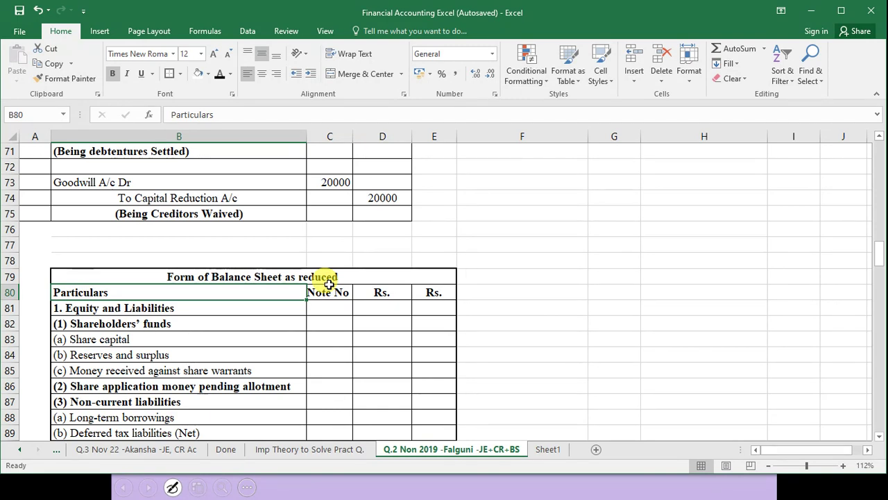
# Review the balance sheet format's line items from Equity and Liabilities through the current assets and TOTAL row.
pyautogui.scroll(-3, 138, 326)
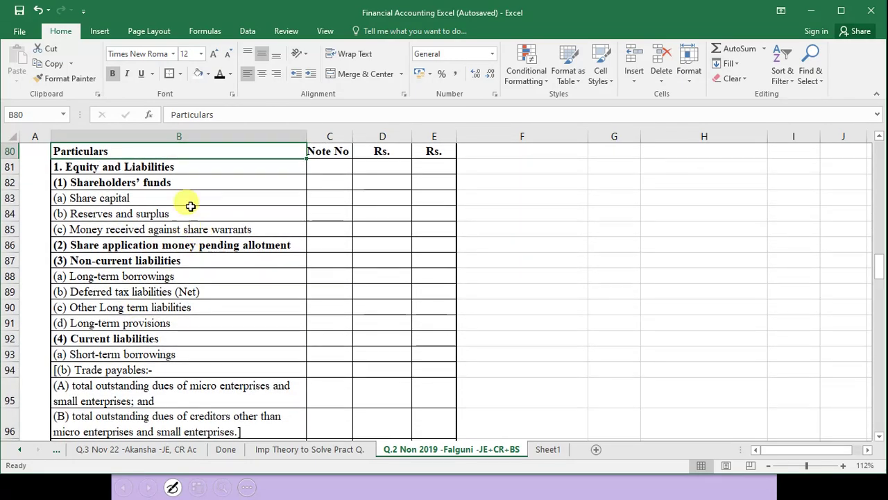
pyautogui.moveTo(222, 166); pyautogui.dragTo(207, 354)
pyautogui.moveTo(213, 407); pyautogui.dragTo(213, 407)
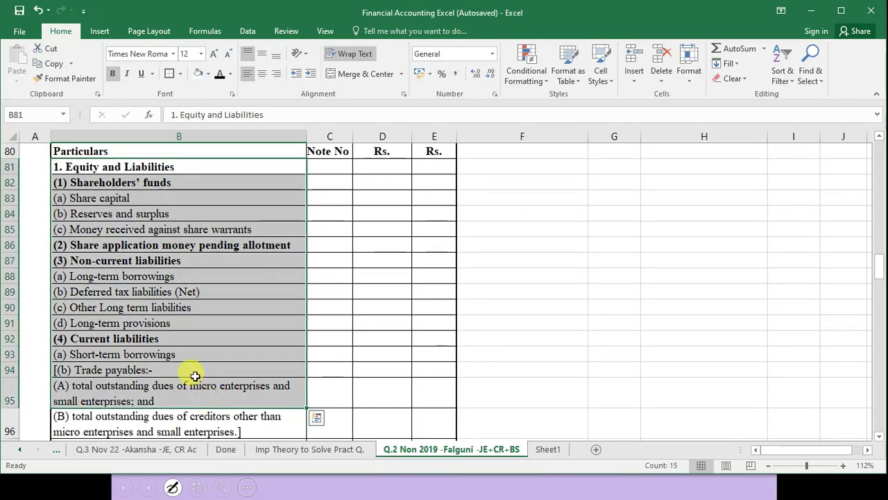
pyautogui.scroll(-3, 192, 373)
pyautogui.scroll(-6, 197, 348)
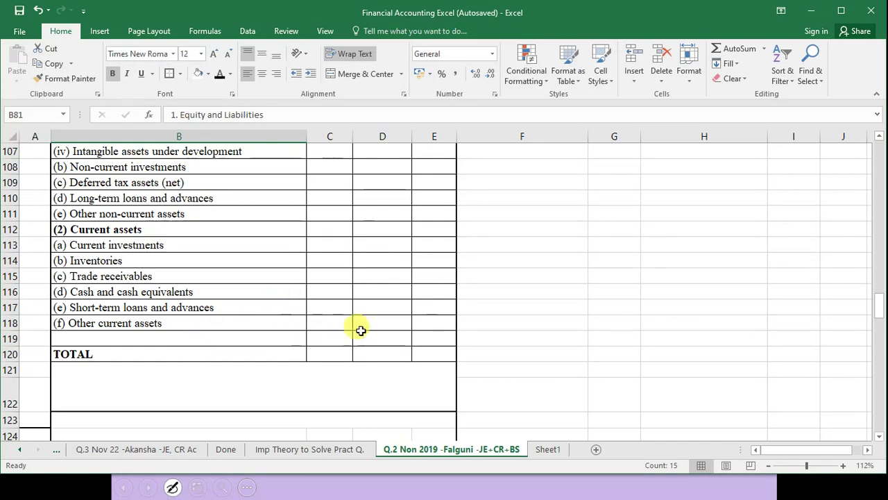
pyautogui.scroll(7, 358, 323)
pyautogui.scroll(-6, 366, 317)
pyautogui.scroll(-2, 369, 310)
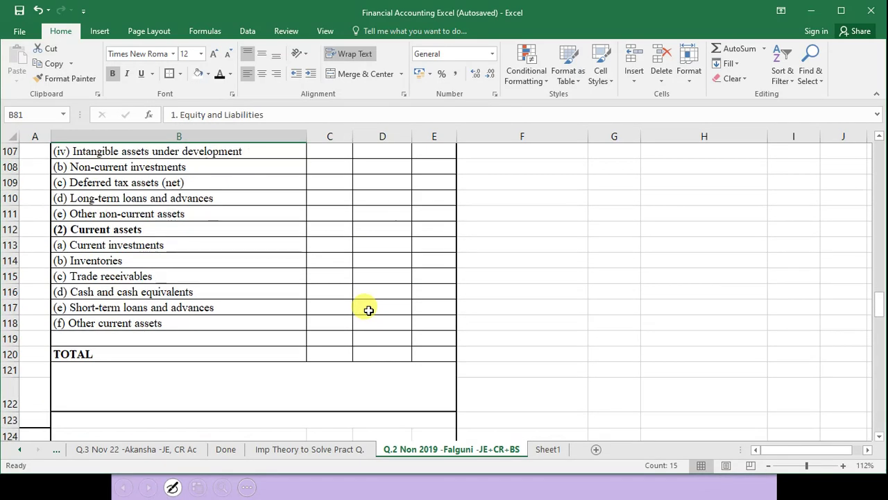
# Show the heading "OLD BALANCE SHEET AMOUNT AND JOURNAL ENTRIES AMOUNT" in B121 below the TOTAL row with black font.
pyautogui.scroll(-3, 369, 310)
pyautogui.click(303, 232)
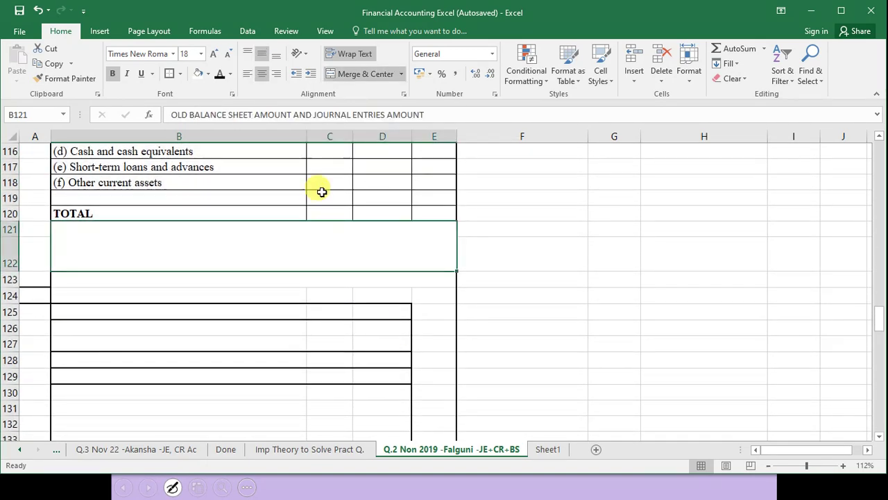
pyautogui.click(220, 74)
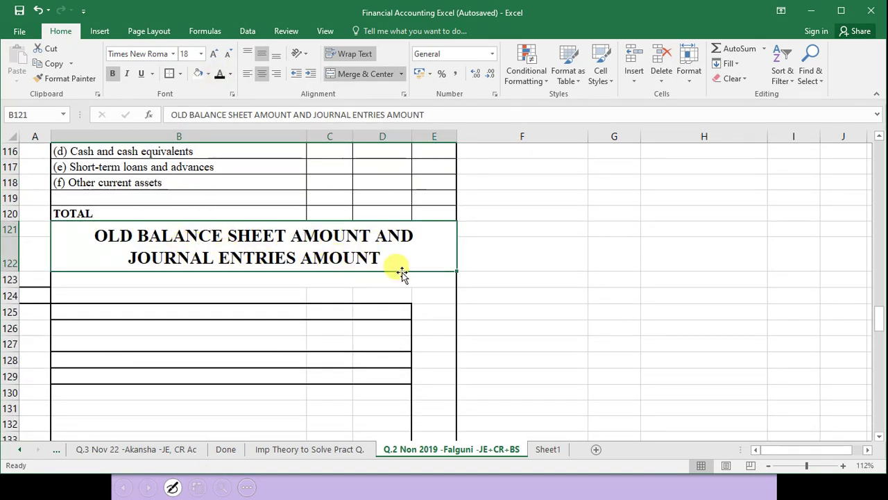
# Consult the question slide's balance sheet and show the labels "Equity Share Capital" in B125 and "Preference share Capital" in B129 with black font.
pyautogui.hotkey('alt', 'Tab')
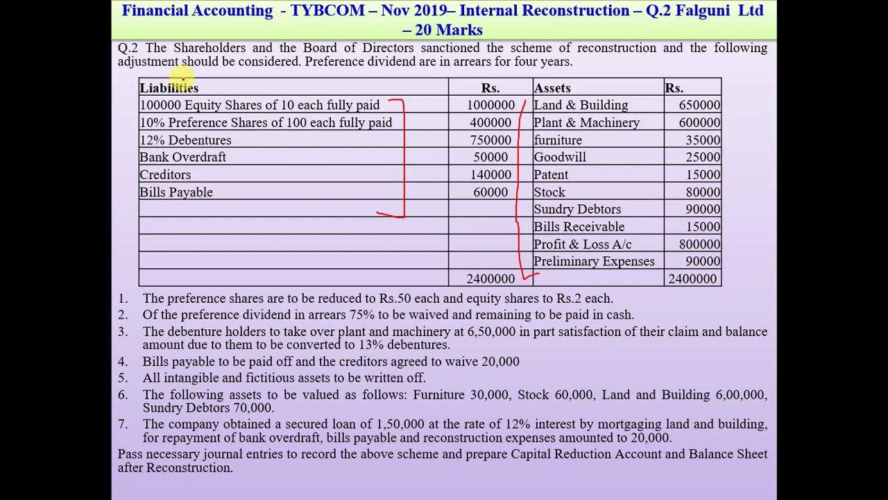
pyautogui.hotkey('alt', 'Tab')
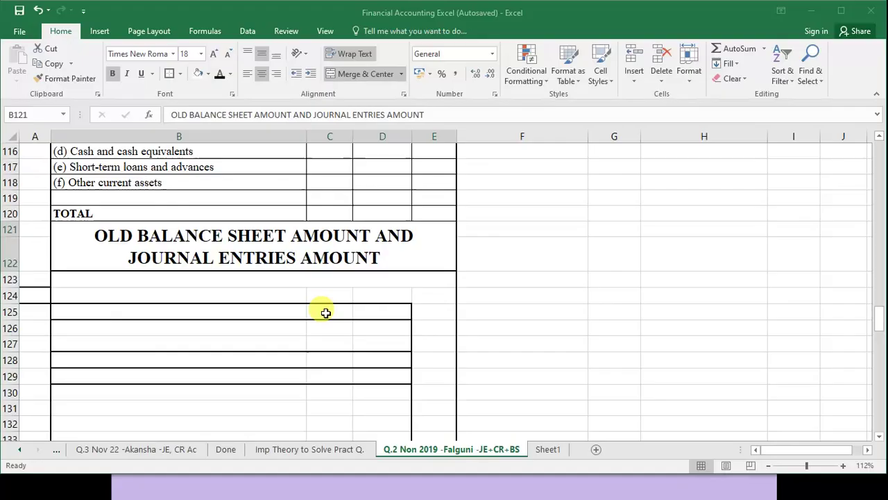
pyautogui.hotkey('alt', 'Tab')
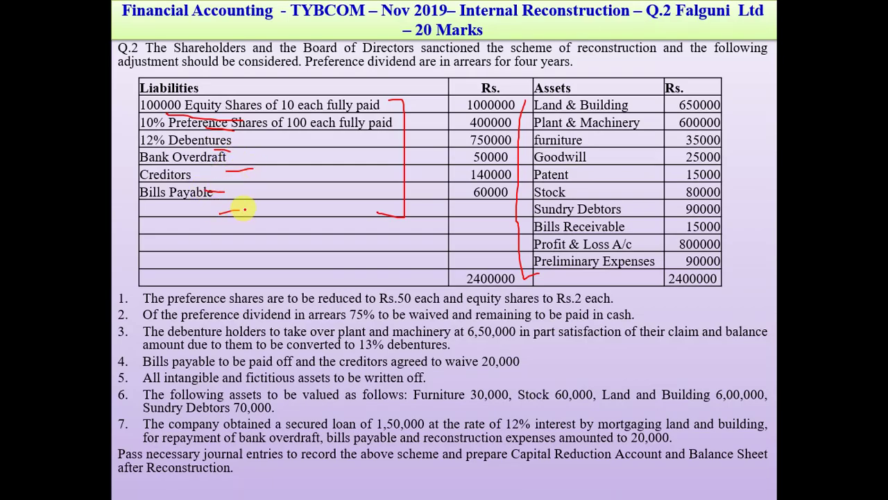
pyautogui.hotkey('alt', 'Tab')
pyautogui.click(153, 326)
pyautogui.click(157, 312)
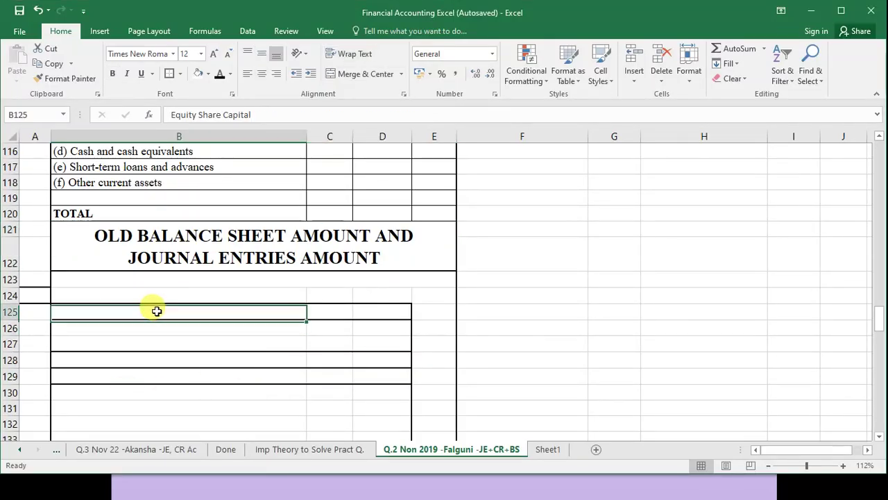
pyautogui.click(221, 74)
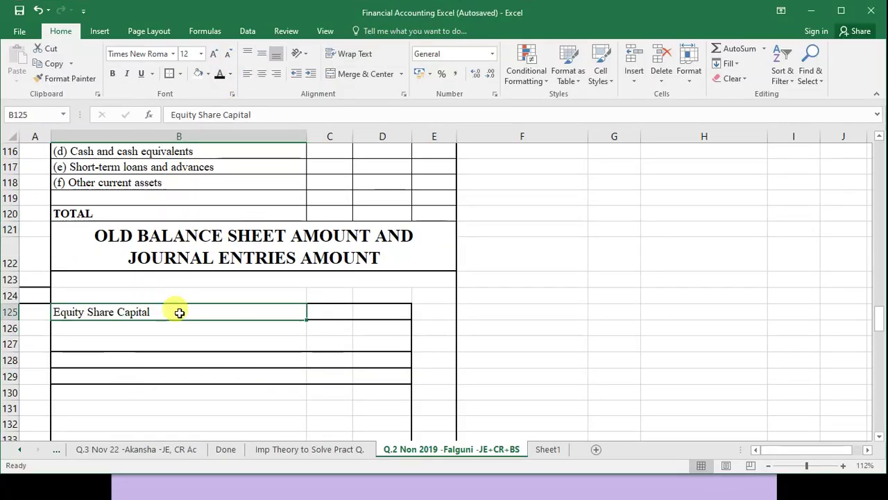
pyautogui.click(148, 364)
pyautogui.click(165, 376)
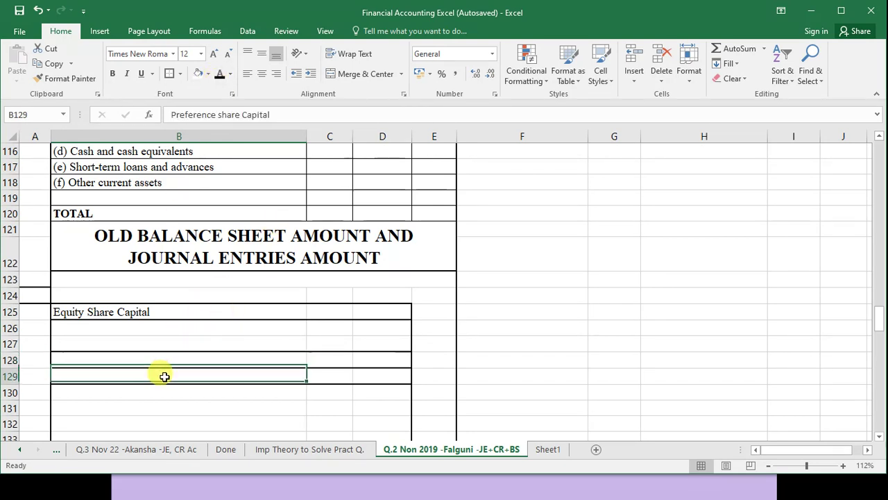
pyautogui.click(221, 74)
# Show the old balances 1000000 CR for equity in C125:D125 and 400000 CR for preference capital in C129:D129 with black font.
pyautogui.moveTo(169, 312); pyautogui.dragTo(381, 311)
pyautogui.click(221, 74)
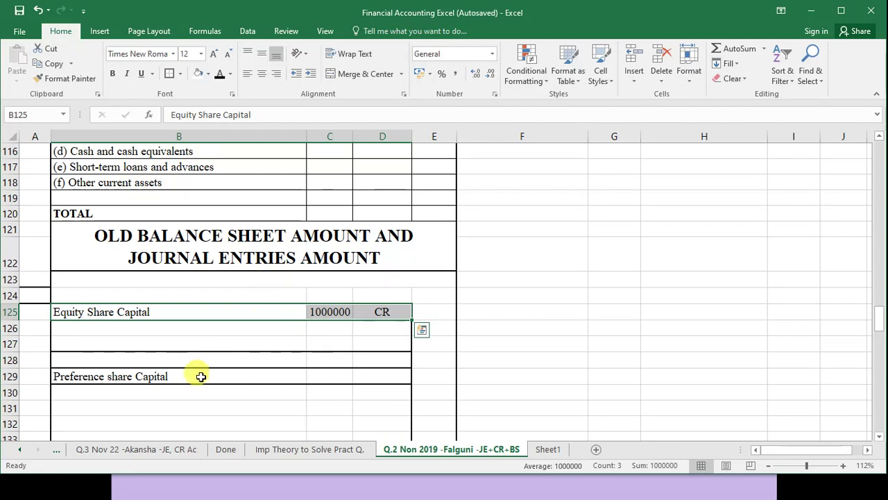
pyautogui.moveTo(200, 376); pyautogui.dragTo(381, 376)
pyautogui.click(220, 74)
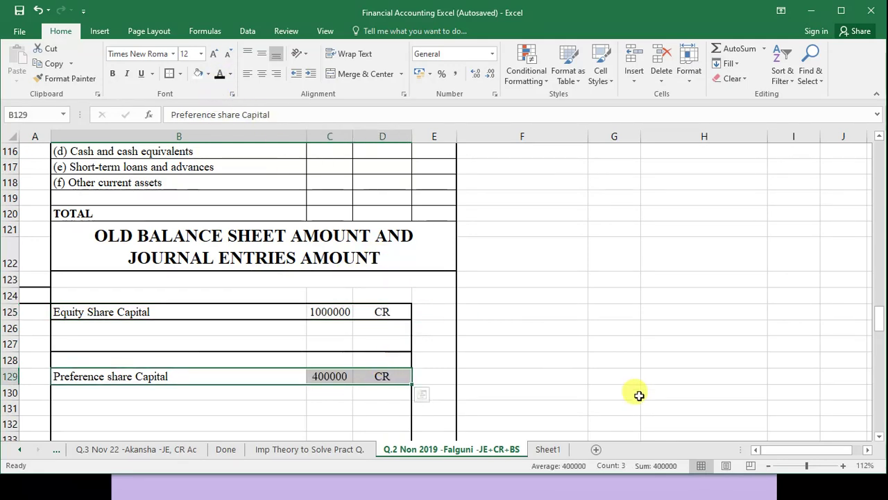
# Check the credit and debit sides on the question slide and show "12% Debentures" 750000 CR in B135:D135 with black font.
pyautogui.hotkey('alt', 'Tab')
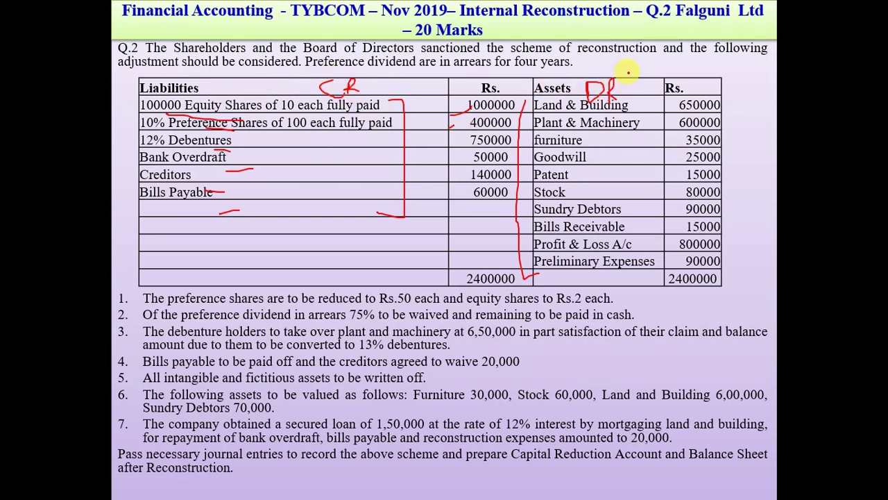
pyautogui.hotkey('alt', 'Tab')
pyautogui.scroll(-3, 249, 386)
pyautogui.scroll(1, 185, 333)
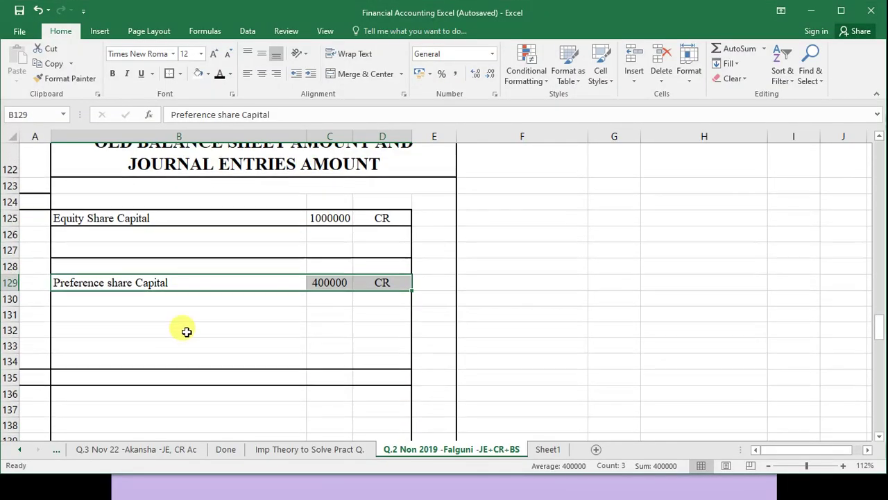
pyautogui.moveTo(159, 378); pyautogui.dragTo(375, 378)
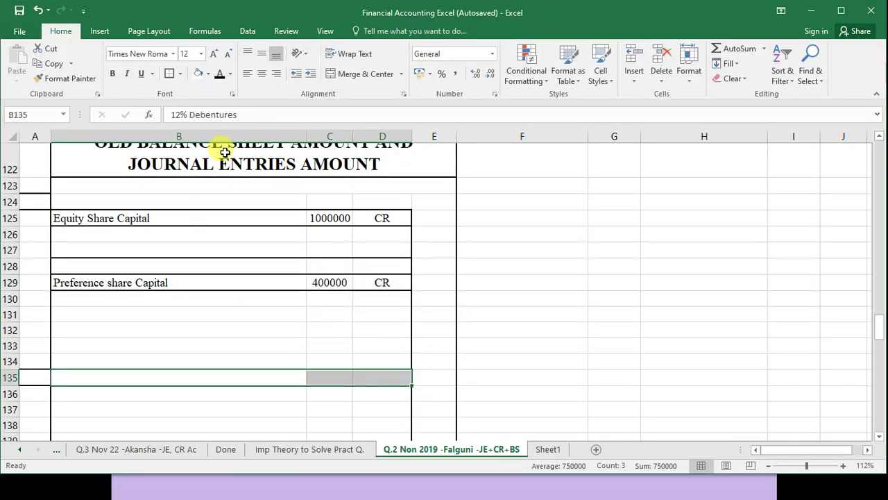
pyautogui.click(221, 74)
# Show "Bank Overdraft" 50000 CR in B142:D142 and "Creditors" 140000 CR in B147:D147 with black font.
pyautogui.scroll(-3, 240, 395)
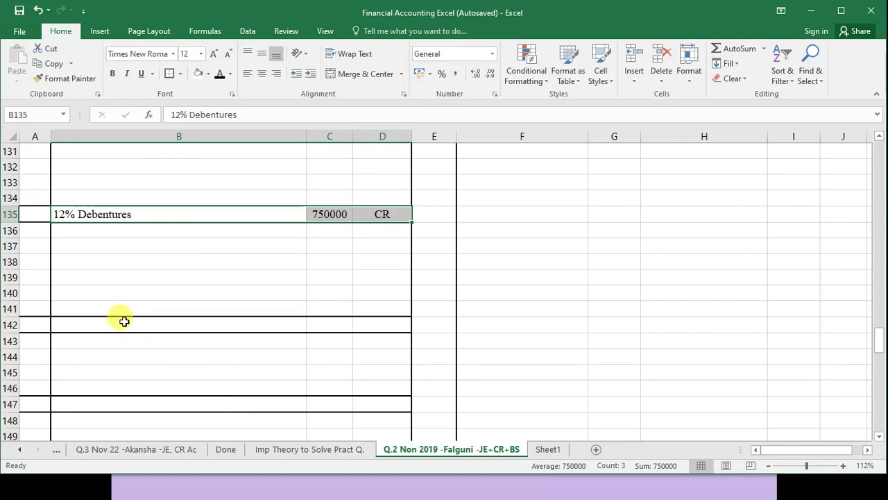
pyautogui.moveTo(123, 323); pyautogui.dragTo(366, 326)
pyautogui.click(221, 75)
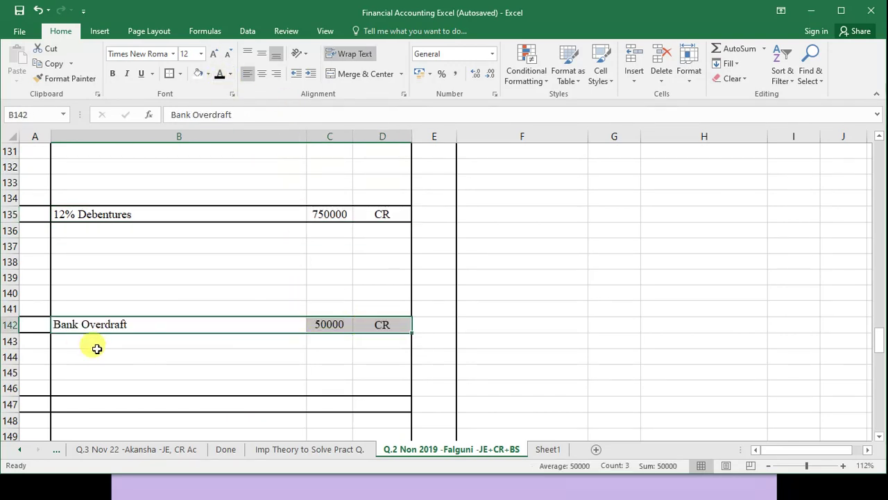
pyautogui.moveTo(144, 407); pyautogui.dragTo(382, 404)
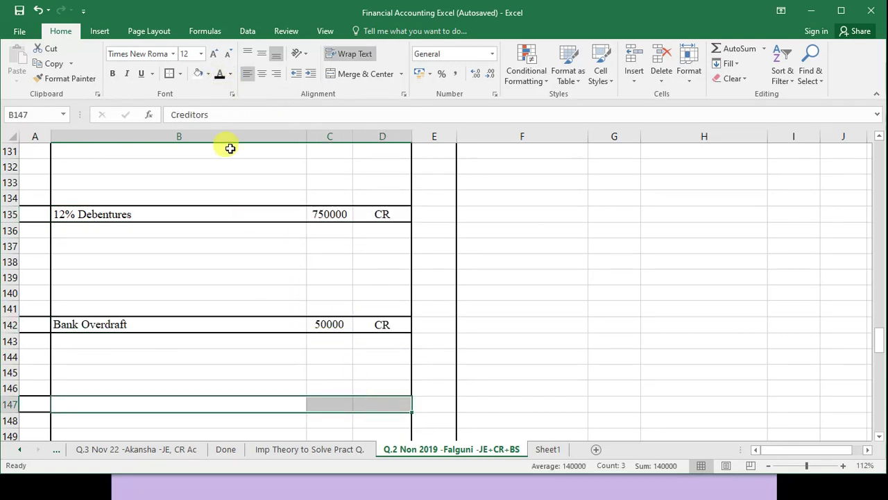
pyautogui.click(220, 75)
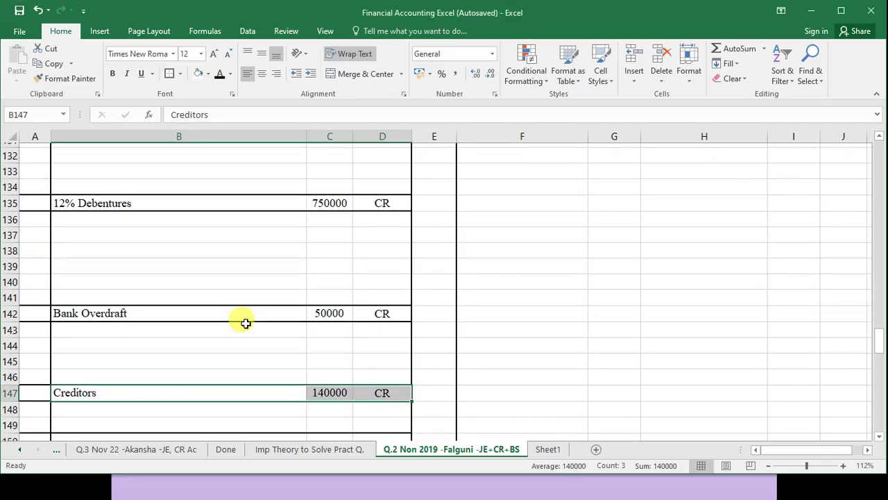
# Show "Bills Payable" 60000 CR in B150:D150 with black font.
pyautogui.scroll(-3, 195, 315)
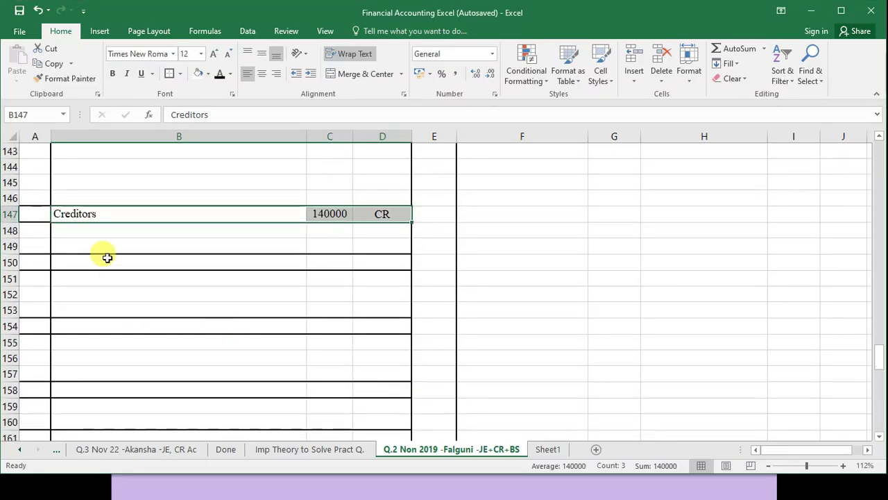
pyautogui.moveTo(104, 258); pyautogui.dragTo(375, 261)
pyautogui.click(219, 75)
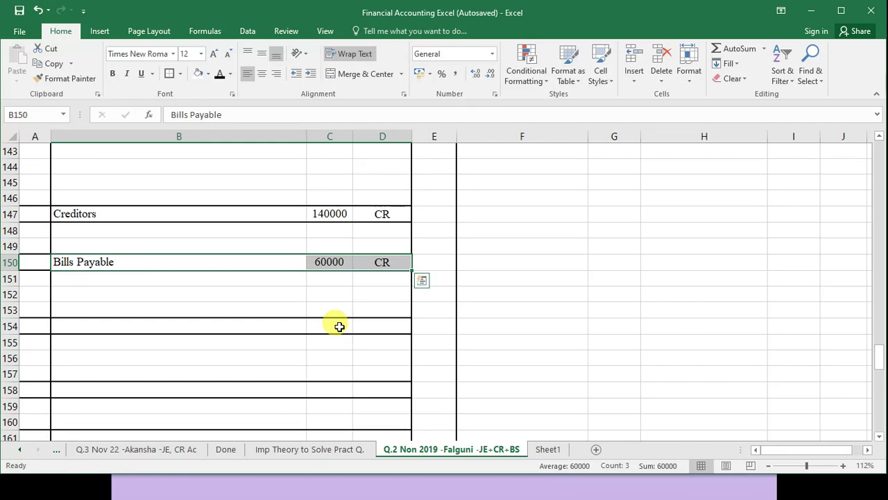
# Check the asset side on the question slide and show "Land & Building" 650000 DR in B154:D154 with black font.
pyautogui.scroll(10, 339, 326)
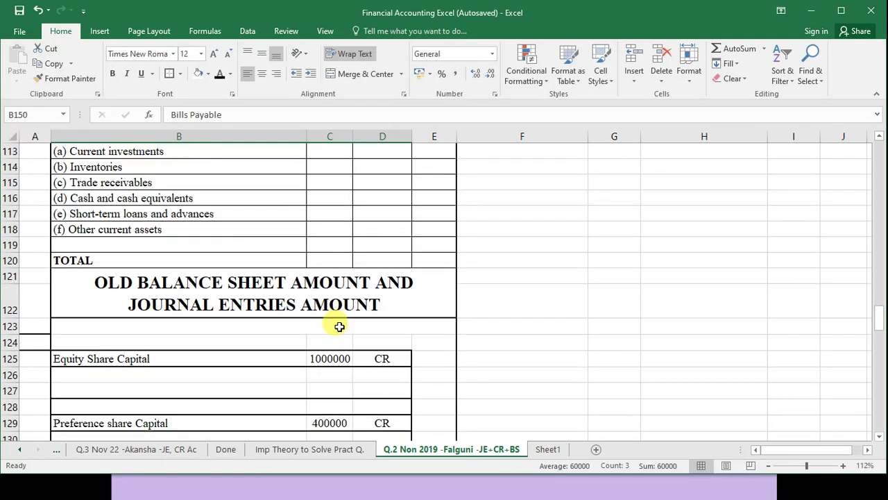
pyautogui.hotkey('alt', 'Tab')
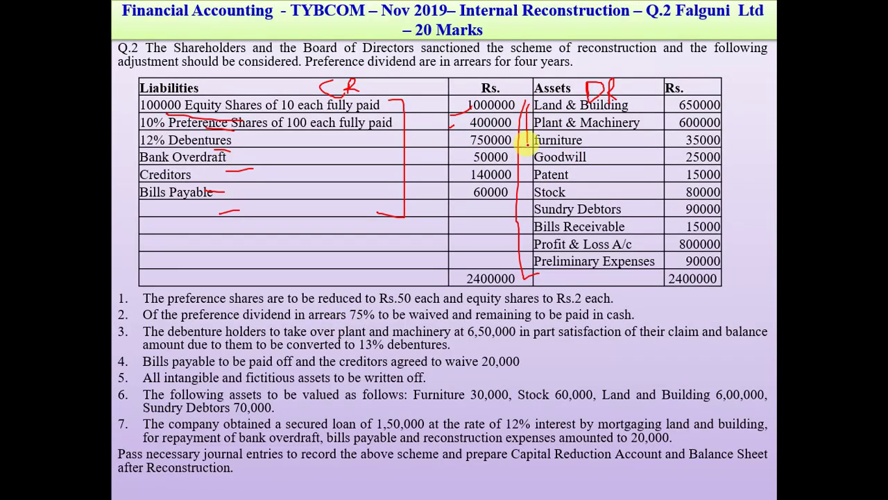
pyautogui.hotkey('alt', 'Tab')
pyautogui.scroll(-10, 159, 315)
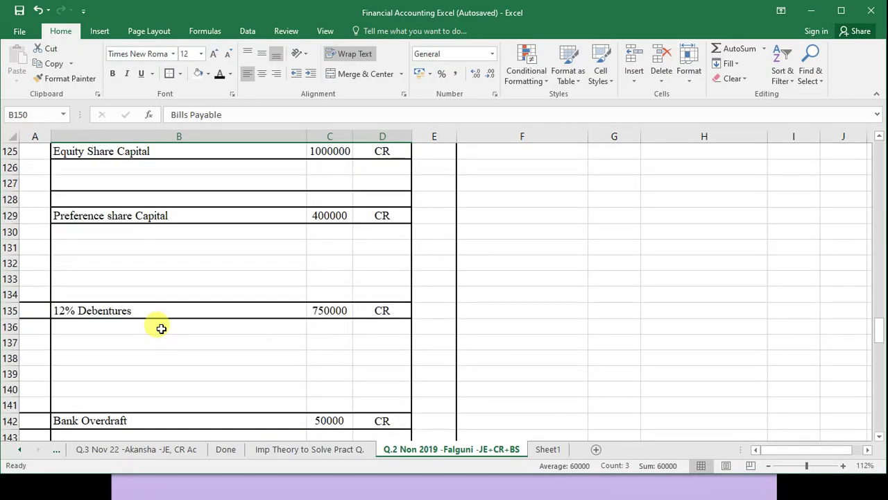
pyautogui.moveTo(139, 274); pyautogui.dragTo(370, 278)
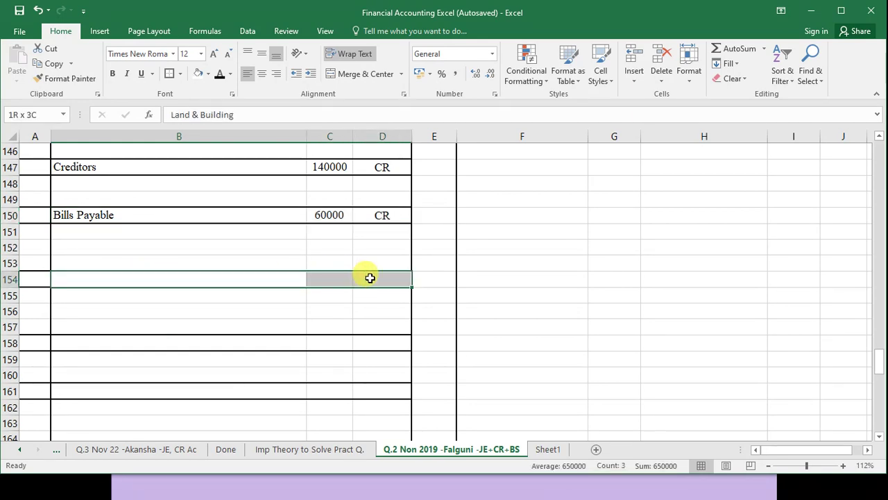
pyautogui.moveTo(377, 214); pyautogui.dragTo(376, 135)
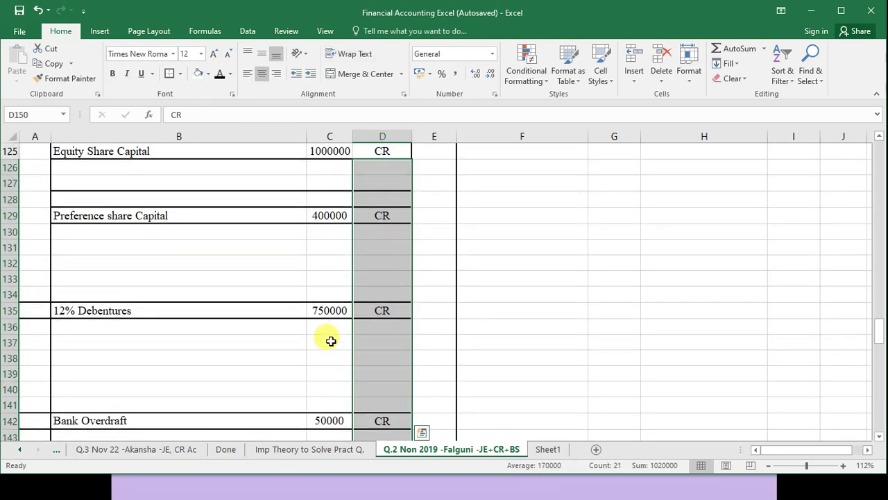
pyautogui.scroll(-6, 324, 333)
pyautogui.scroll(-2, 325, 333)
pyautogui.moveTo(115, 228); pyautogui.dragTo(348, 225)
pyautogui.click(219, 74)
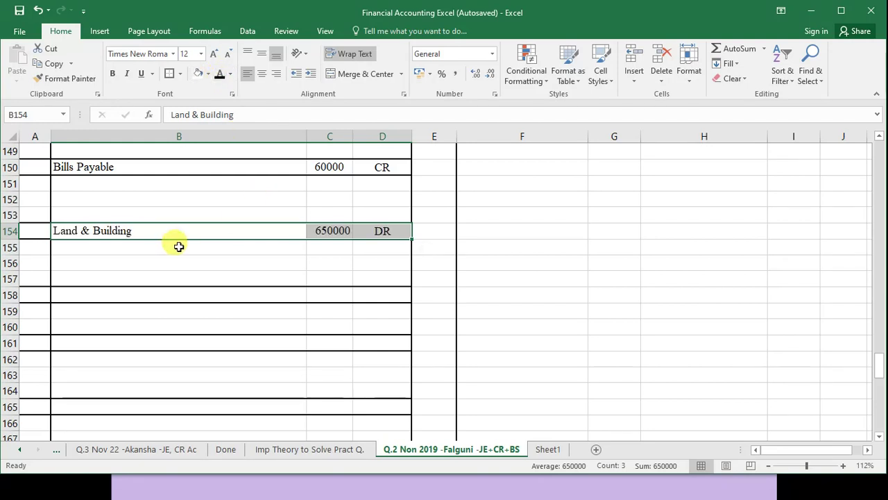
# Show "Plant & Machinery" 600000 DR in B158:D158 with black font.
pyautogui.moveTo(97, 292); pyautogui.dragTo(378, 292)
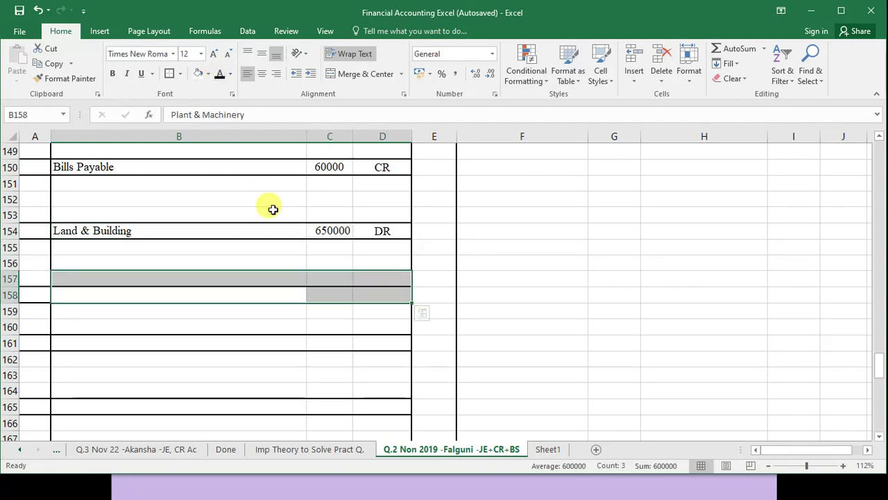
pyautogui.click(112, 297)
pyautogui.moveTo(112, 297); pyautogui.dragTo(400, 293)
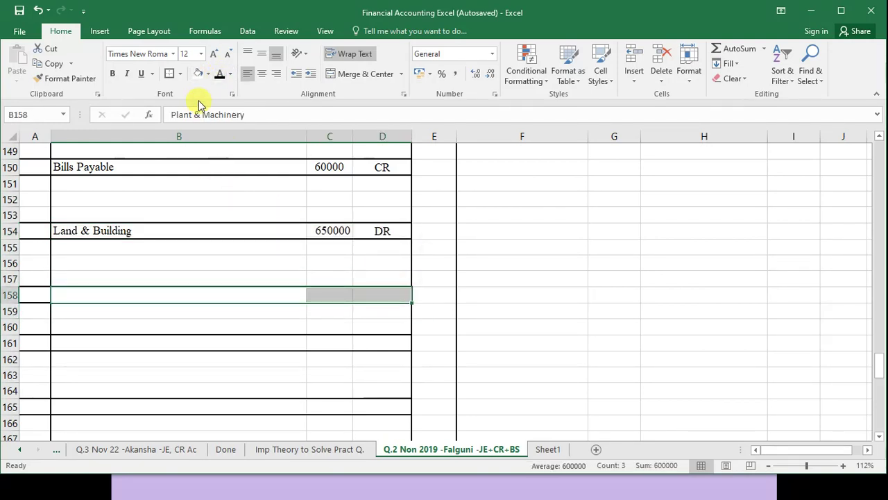
pyautogui.click(219, 74)
# Show "furniture" 35000 DR in B161:D161 and "Goodwill" 25000 DR in B165:D165 with black font.
pyautogui.hotkey('alt', 'Tab')
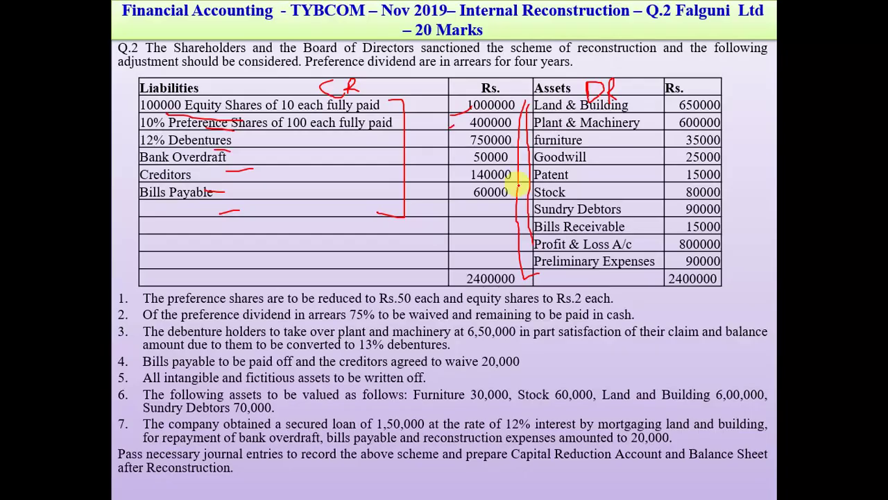
pyautogui.hotkey('alt', 'Tab')
pyautogui.moveTo(143, 340); pyautogui.dragTo(365, 340)
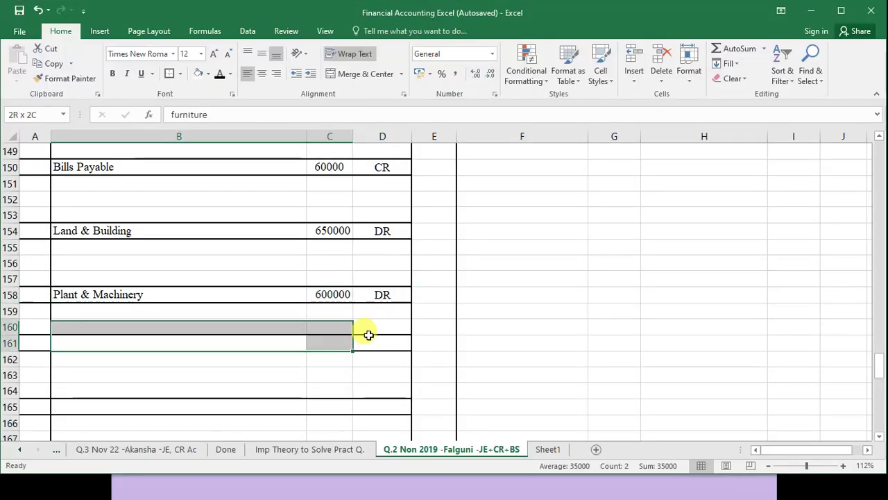
pyautogui.click(220, 75)
pyautogui.scroll(-2, 148, 305)
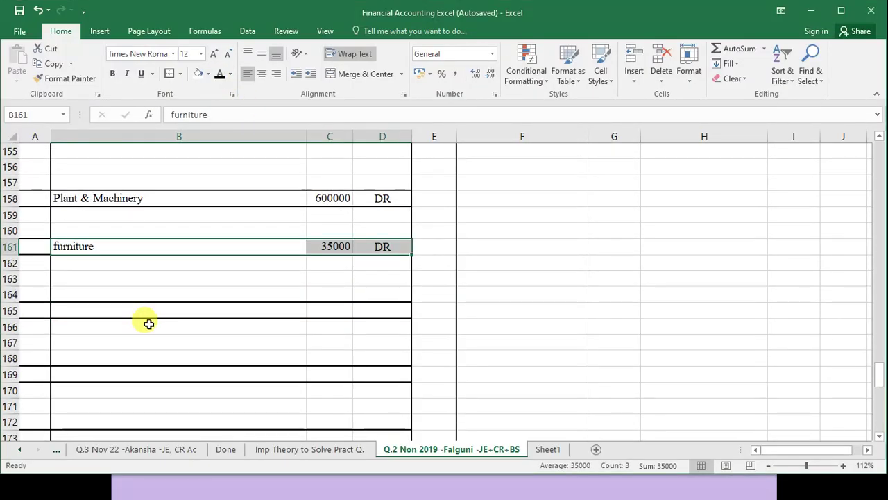
pyautogui.click(148, 310)
pyautogui.moveTo(238, 324); pyautogui.dragTo(374, 311)
pyautogui.click(221, 76)
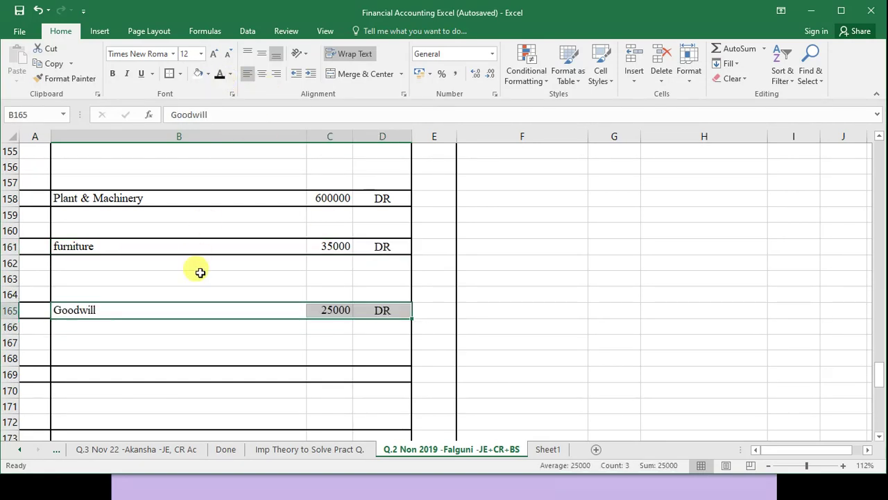
# Show "Patent" 15000 DR in B169:D169 and "Stock" 80000 DR in B173:D173 with black font.
pyautogui.scroll(-1, 125, 294)
pyautogui.moveTo(85, 325); pyautogui.dragTo(373, 328)
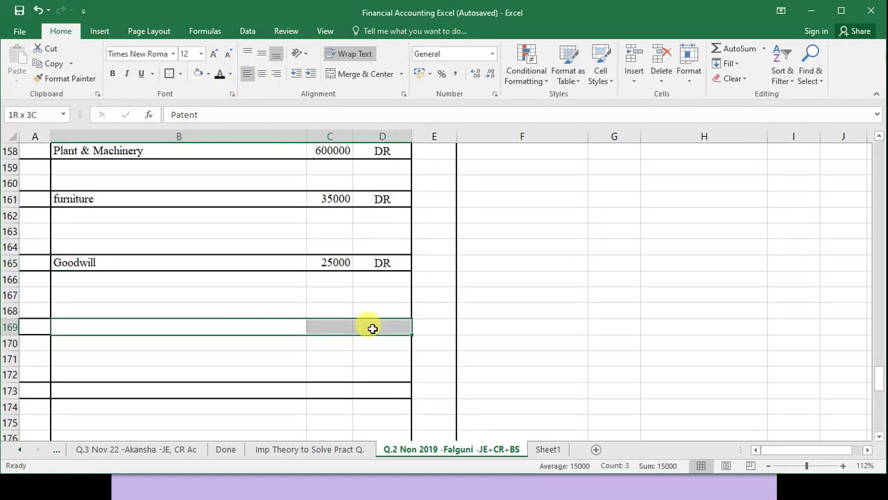
pyautogui.click(220, 76)
pyautogui.click(104, 394)
pyautogui.moveTo(104, 394); pyautogui.dragTo(406, 387)
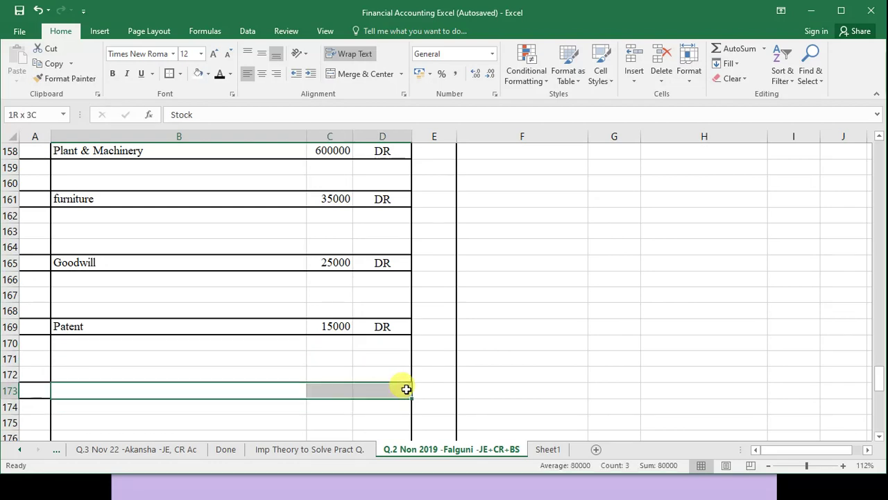
pyautogui.click(221, 76)
# Show "Sundry Debtors" 90000 DR in B177:D177 and "Bills Receivable" 15000 DR in B181:D181 with black font.
pyautogui.scroll(-2, 218, 348)
pyautogui.scroll(-2, 218, 348)
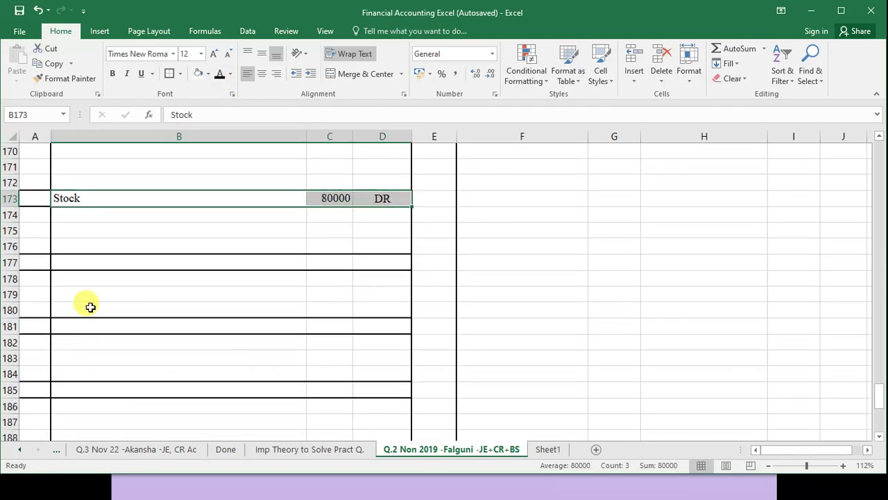
pyautogui.moveTo(76, 263); pyautogui.dragTo(382, 262)
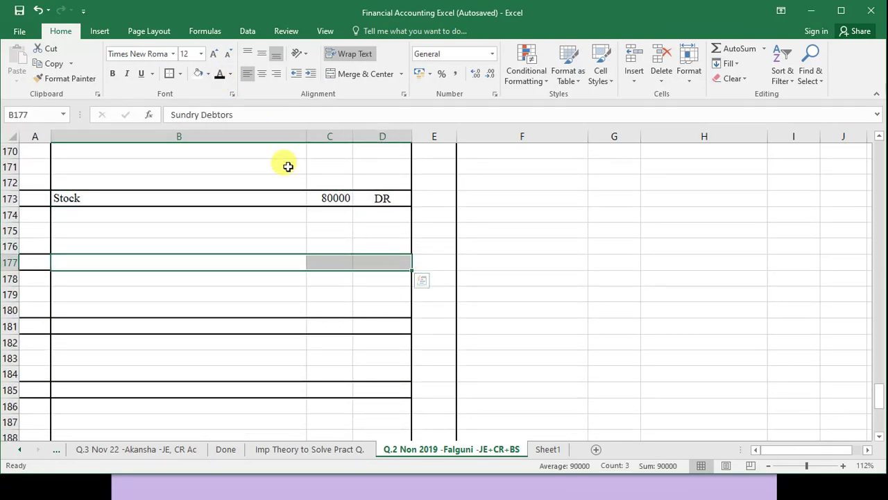
pyautogui.click(219, 75)
pyautogui.moveTo(105, 327); pyautogui.dragTo(384, 324)
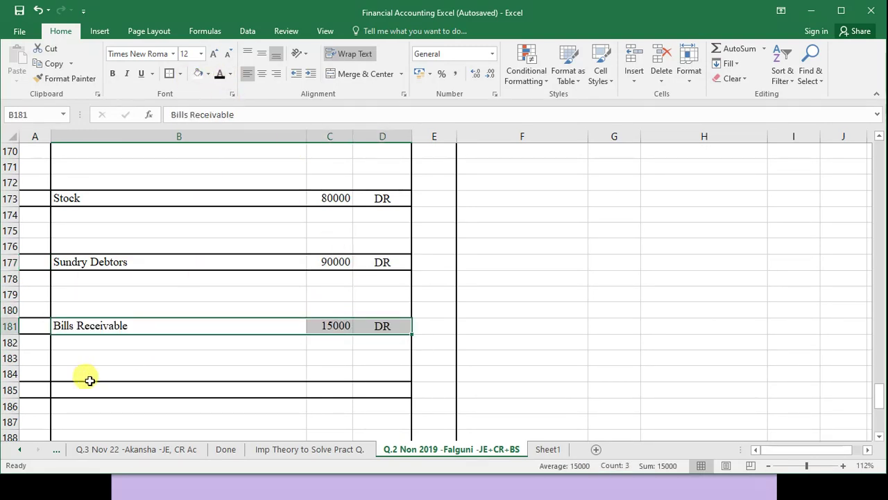
# Show "Profit & Loss A/c" 800000 DR in B185:D185 and "Preliminary Expenses" 90000 DR in B189:D189 with black font.
pyautogui.moveTo(90, 383); pyautogui.dragTo(370, 385)
pyautogui.click(219, 75)
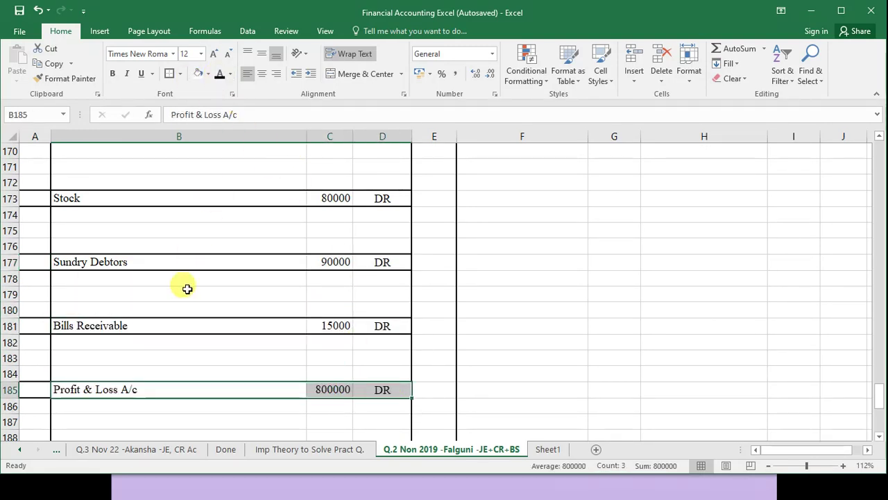
pyautogui.scroll(-1, 187, 288)
pyautogui.moveTo(111, 405); pyautogui.dragTo(380, 405)
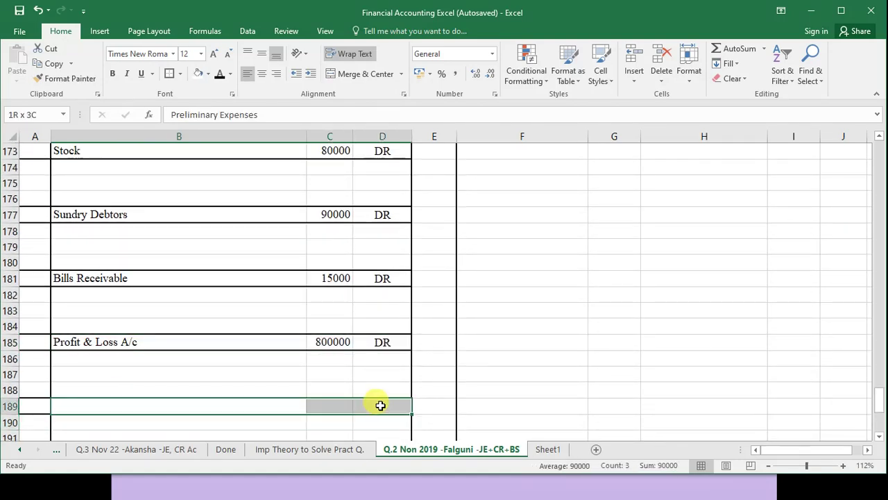
pyautogui.click(219, 75)
# Examine the hidden account names in B193:B195 below Preliminary Expenses and compare them with the question slide.
pyautogui.scroll(-5, 184, 412)
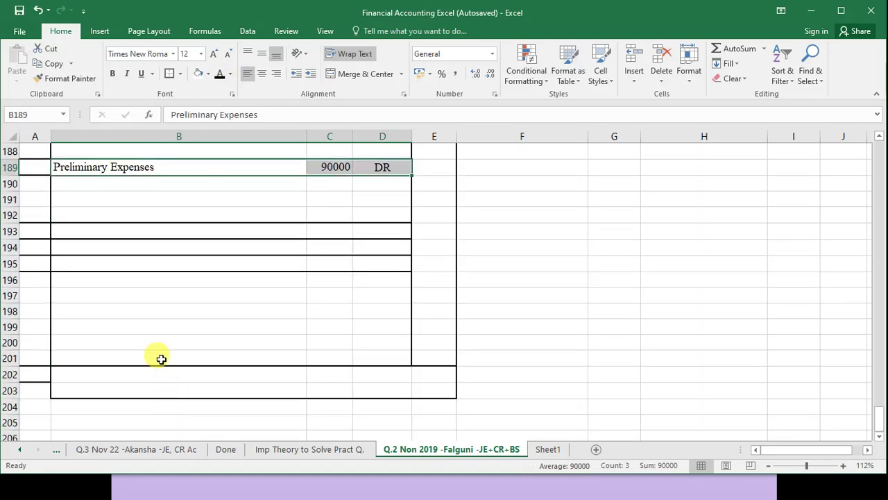
pyautogui.moveTo(100, 233); pyautogui.dragTo(234, 231)
pyautogui.click(198, 249)
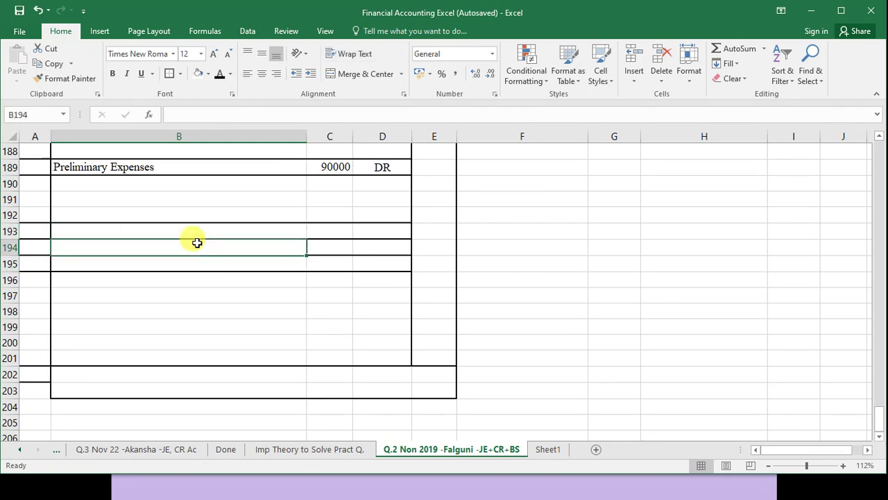
pyautogui.click(204, 231)
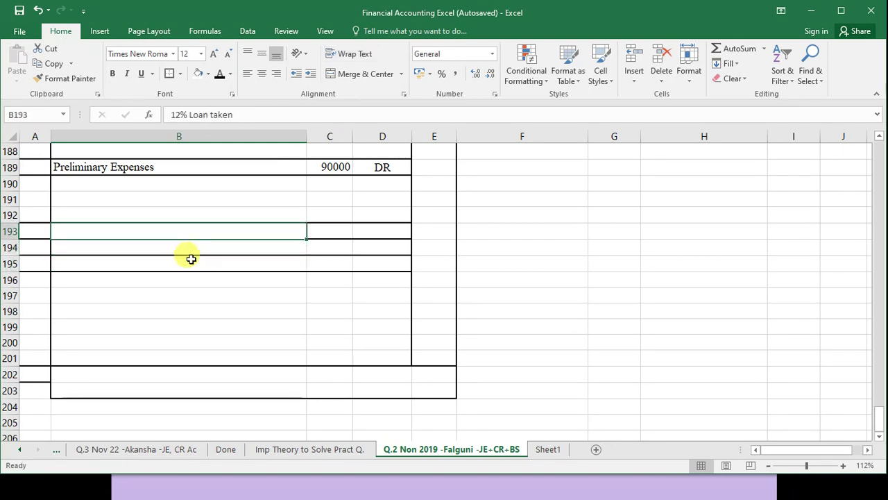
pyautogui.click(188, 266)
pyautogui.click(176, 233)
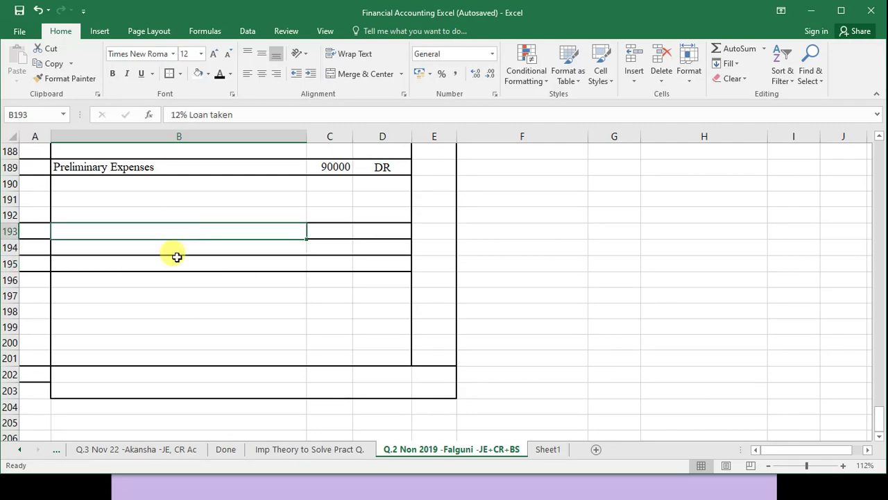
pyautogui.click(176, 262)
pyautogui.hotkey('alt', 'Tab')
pyautogui.hotkey('alt', 'Tab')
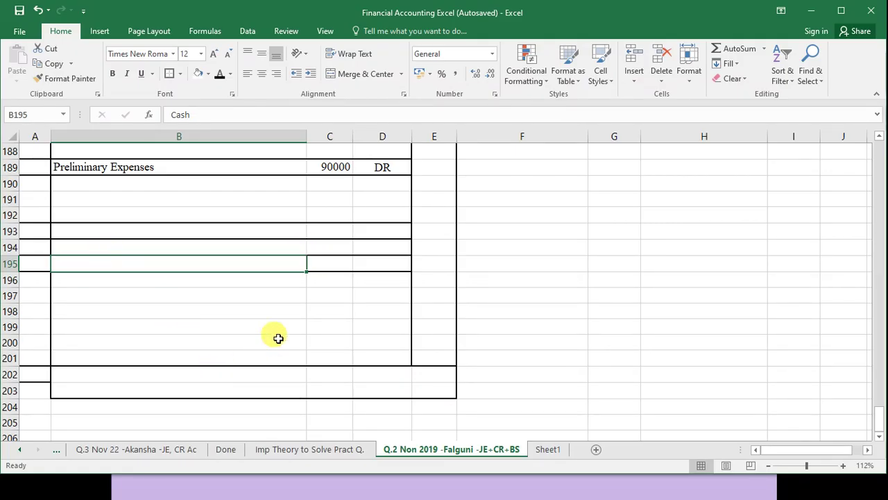
# Review the CR and DR sides of all old balances in column D of the account-wise workings.
pyautogui.scroll(20, 186, 270)
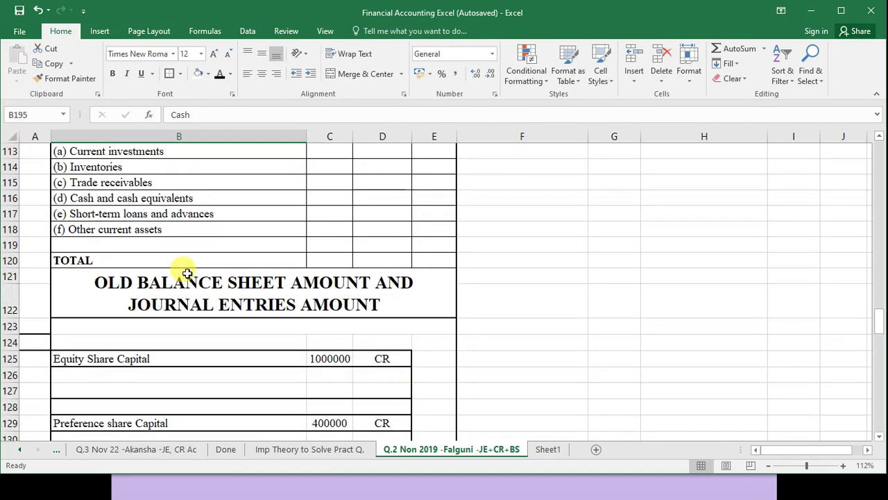
pyautogui.scroll(1, 187, 277)
pyautogui.scroll(-4, 350, 374)
pyautogui.moveTo(381, 202); pyautogui.dragTo(389, 359)
pyautogui.scroll(-13, 388, 359)
pyautogui.moveTo(386, 273); pyautogui.dragTo(389, 395)
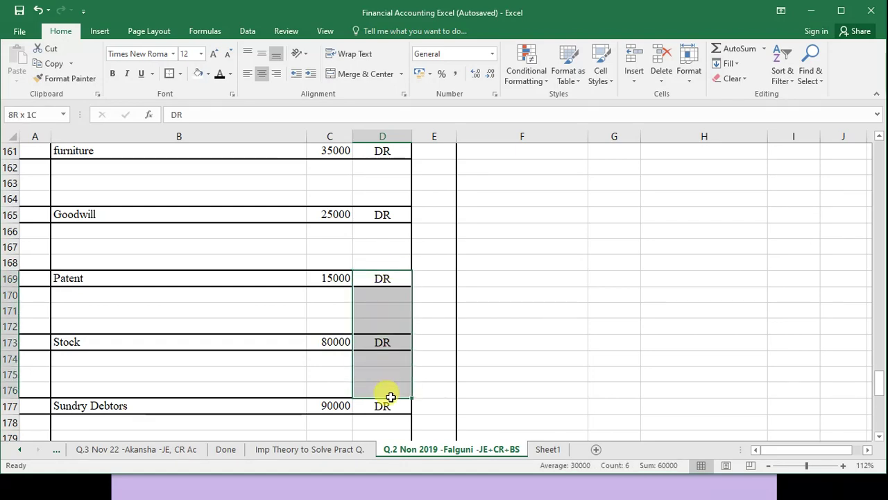
pyautogui.scroll(10, 393, 375)
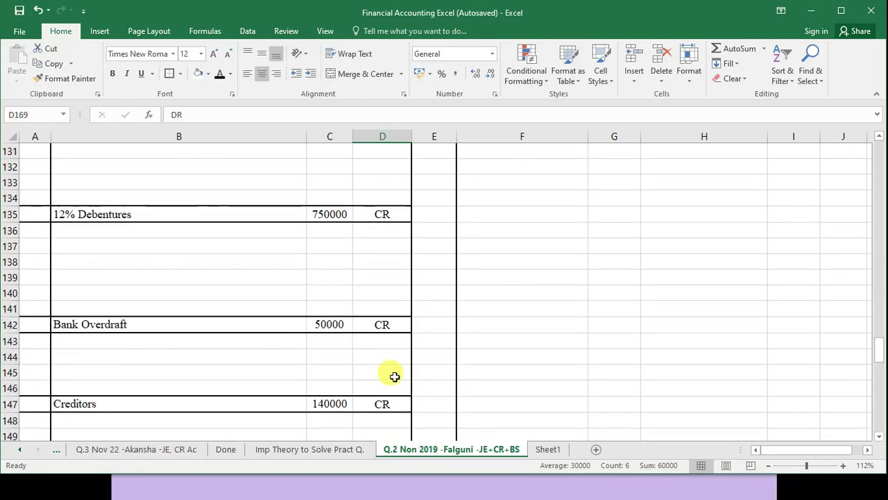
pyautogui.scroll(-1, 393, 375)
pyautogui.scroll(9, 393, 375)
pyautogui.scroll(-2, 393, 376)
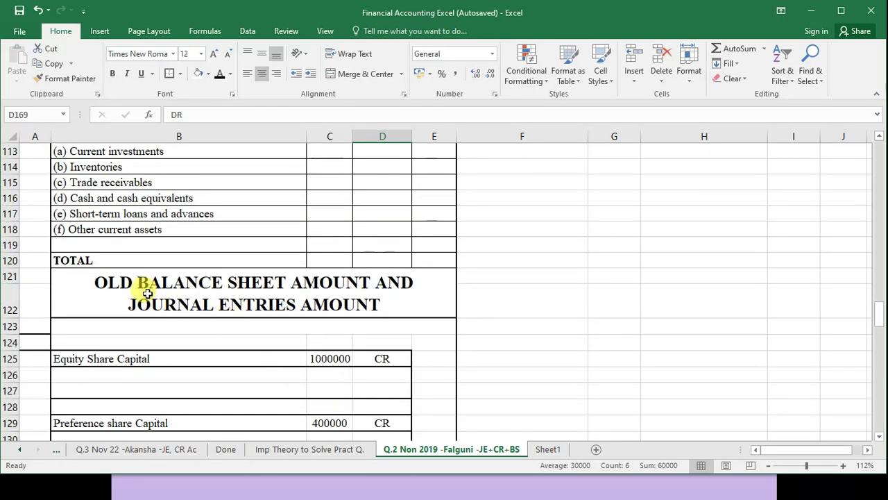
# Examine both parts of the heading in B121, the old balance sheet amount and the journal entries amount.
pyautogui.click(121, 282)
pyautogui.doubleClick(100, 279)
pyautogui.moveTo(96, 280); pyautogui.dragTo(370, 282)
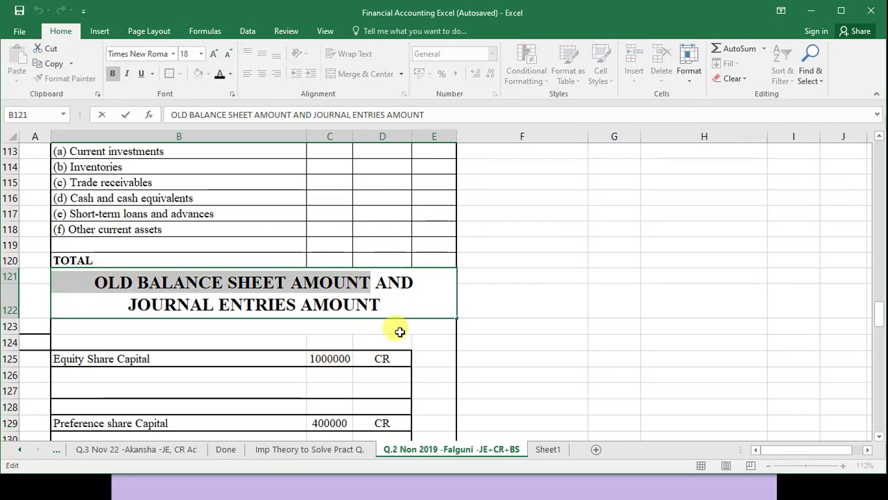
pyautogui.click(131, 306)
pyautogui.moveTo(131, 306); pyautogui.dragTo(390, 313)
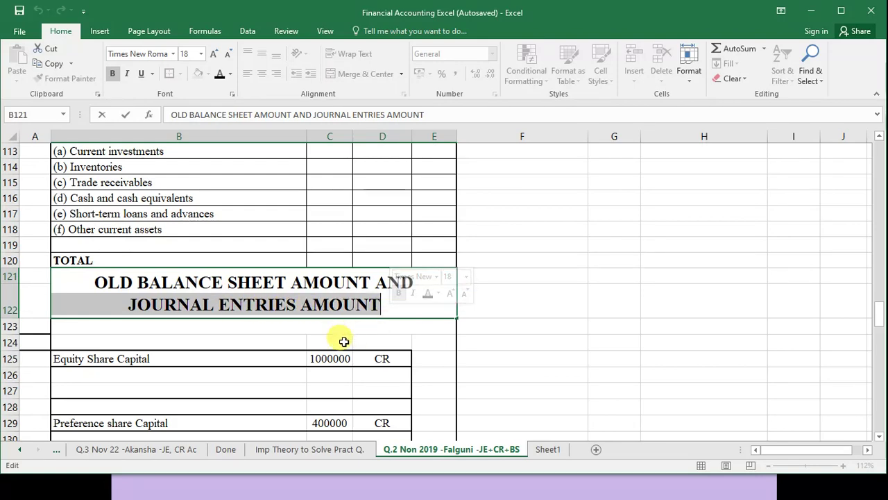
pyautogui.click(317, 285)
# Fill the number cell A5 of the Bills Payable journal entry with yellow to mark the entry for posting.
pyautogui.scroll(5, 327, 292)
pyautogui.scroll(20, 327, 291)
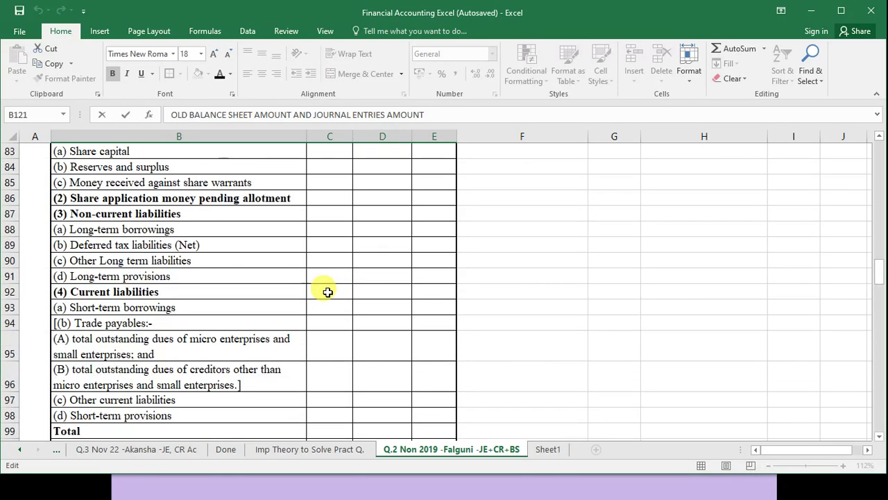
pyautogui.scroll(8, 328, 291)
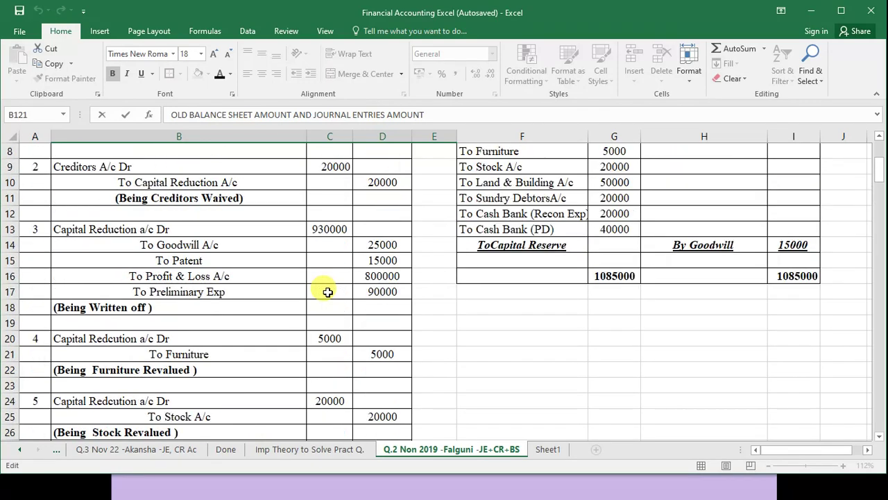
pyautogui.click(34, 210)
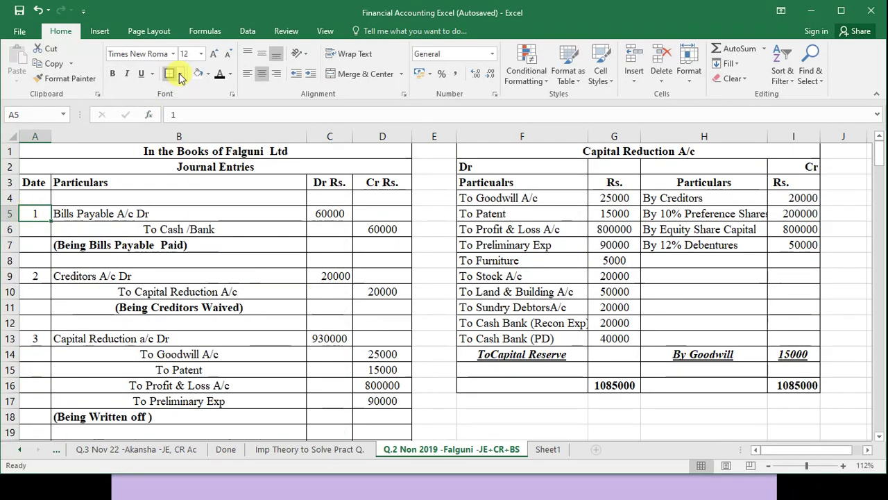
pyautogui.click(208, 75)
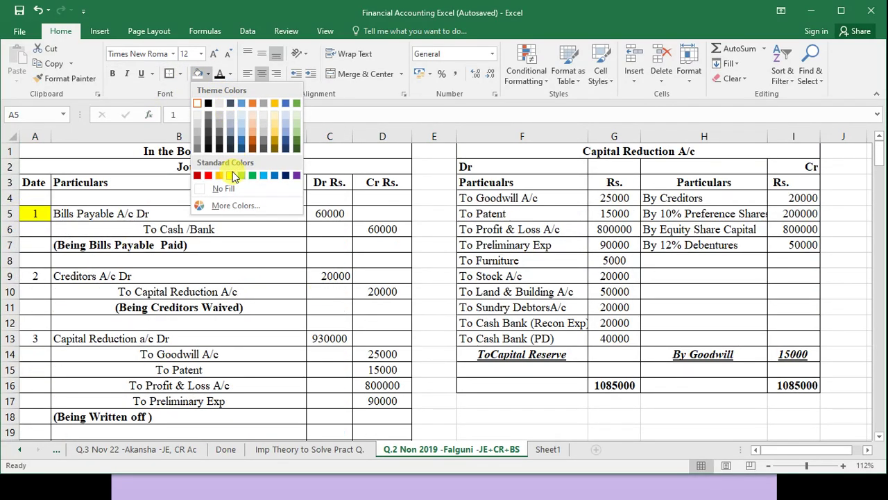
pyautogui.click(231, 165)
pyautogui.click(175, 217)
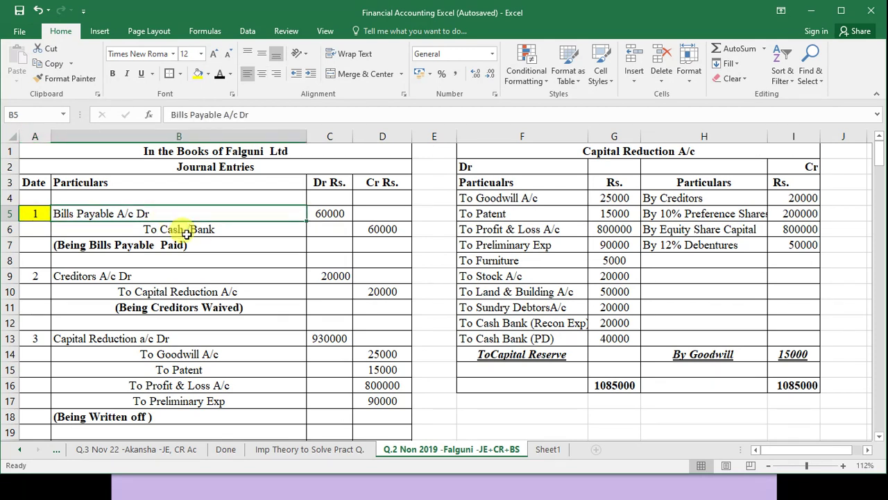
# Post the Bills Payable journal entry by turning the hidden "Cash paid" 60000 DR row B151:D151 black below Bills Payable.
pyautogui.click(178, 227)
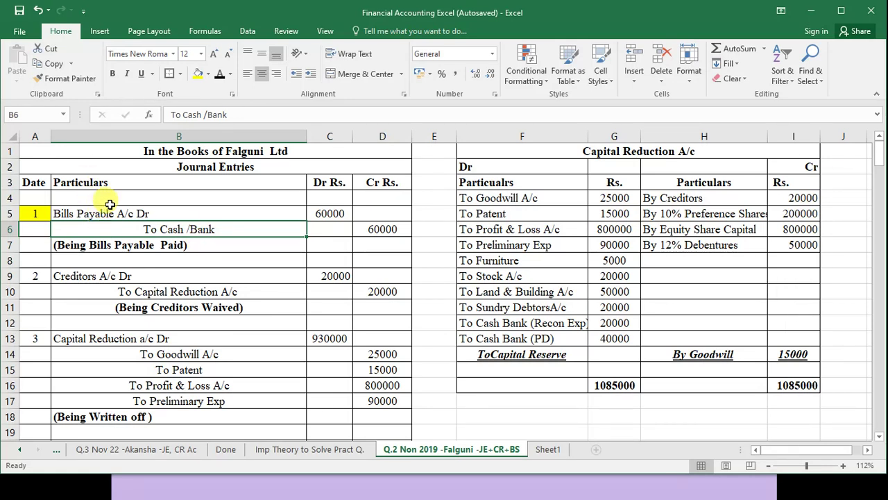
pyautogui.click(130, 216)
pyautogui.click(323, 212)
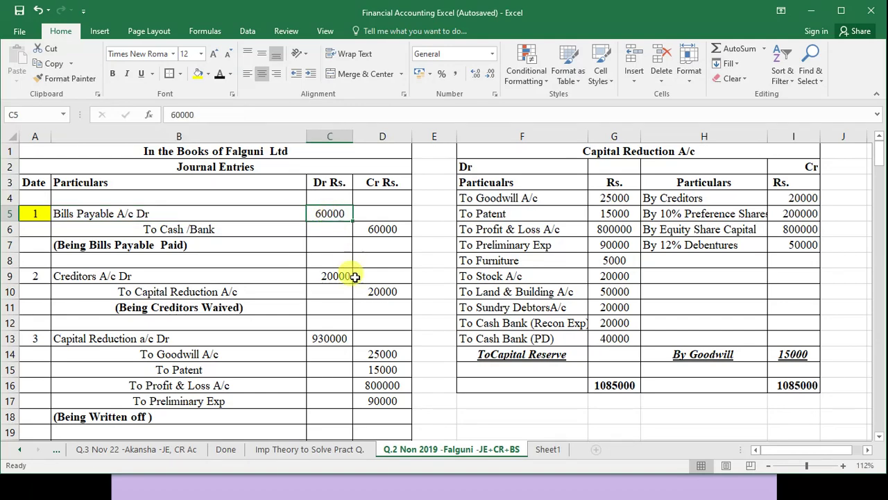
pyautogui.scroll(-4, 197, 304)
pyautogui.scroll(-20, 197, 304)
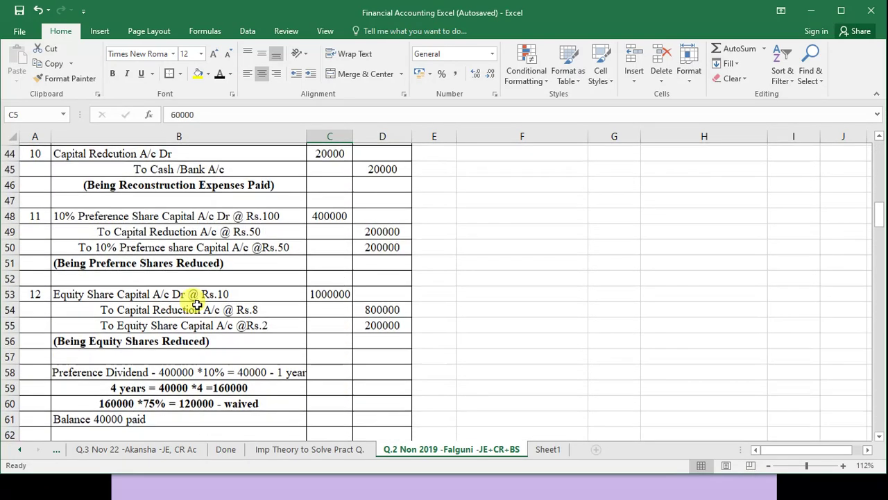
pyautogui.scroll(-10, 197, 304)
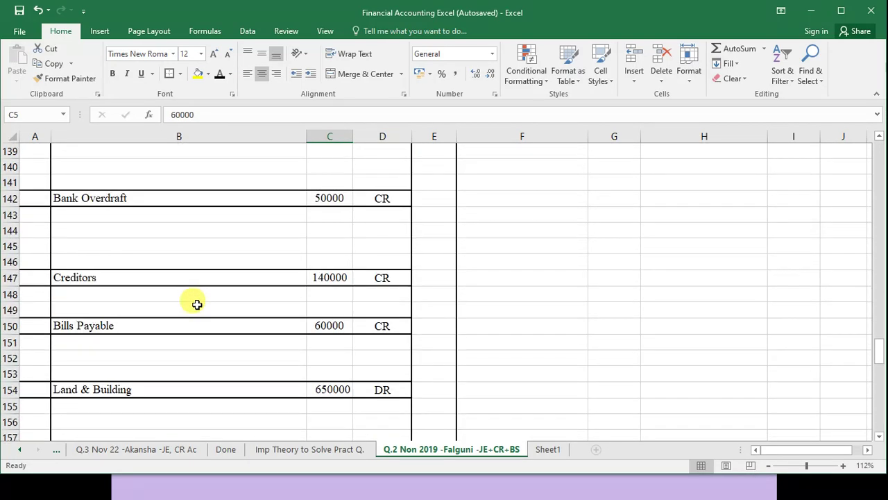
pyautogui.click(380, 323)
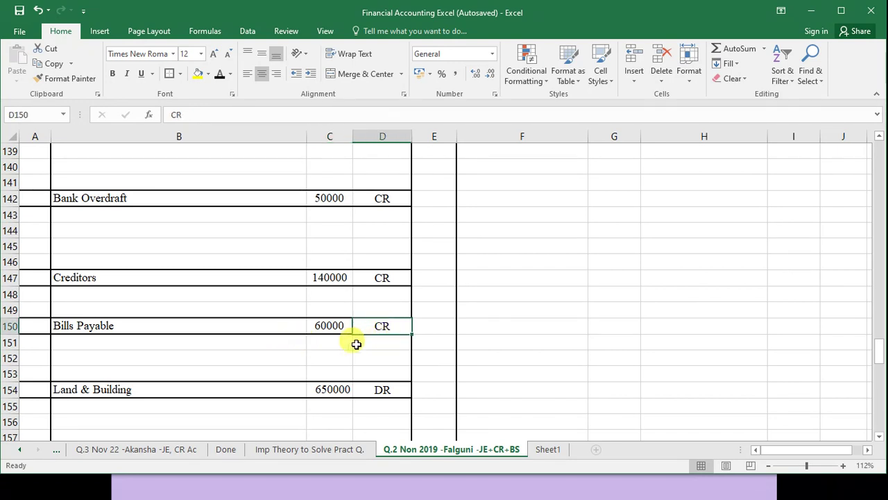
pyautogui.moveTo(299, 343); pyautogui.dragTo(360, 335)
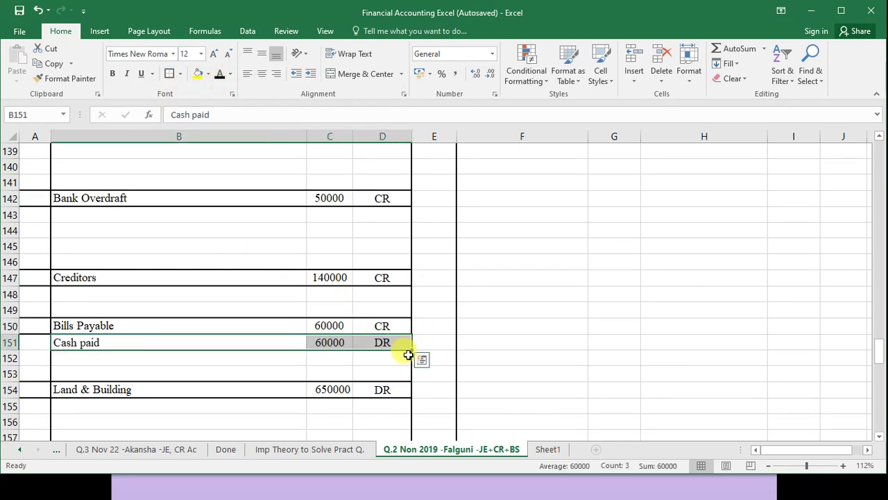
# Reveal the hidden Bills Payable amount of 60000 in B198:C198 below the Bank overdraft line with black font.
pyautogui.scroll(-17, 139, 332)
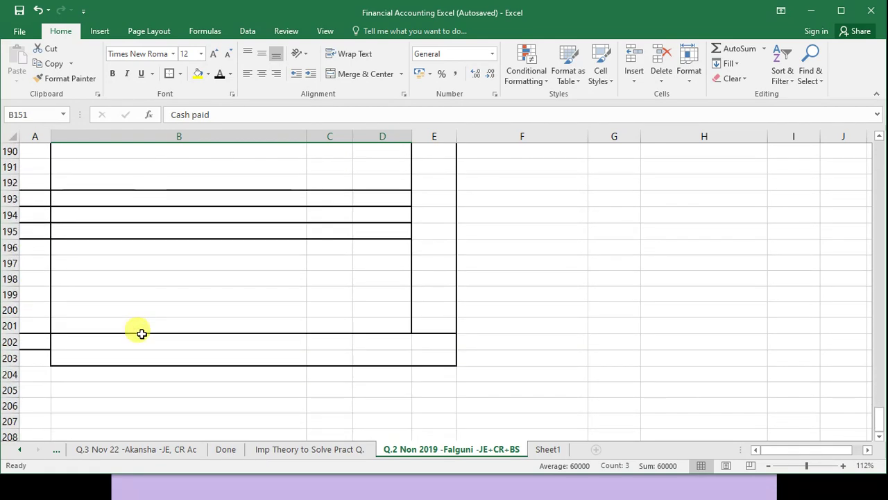
pyautogui.click(120, 276)
pyautogui.click(131, 261)
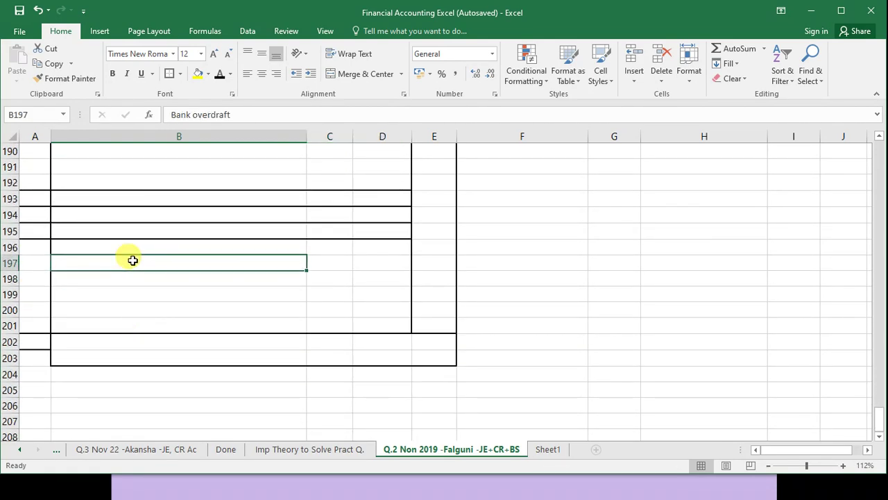
pyautogui.press('Down')
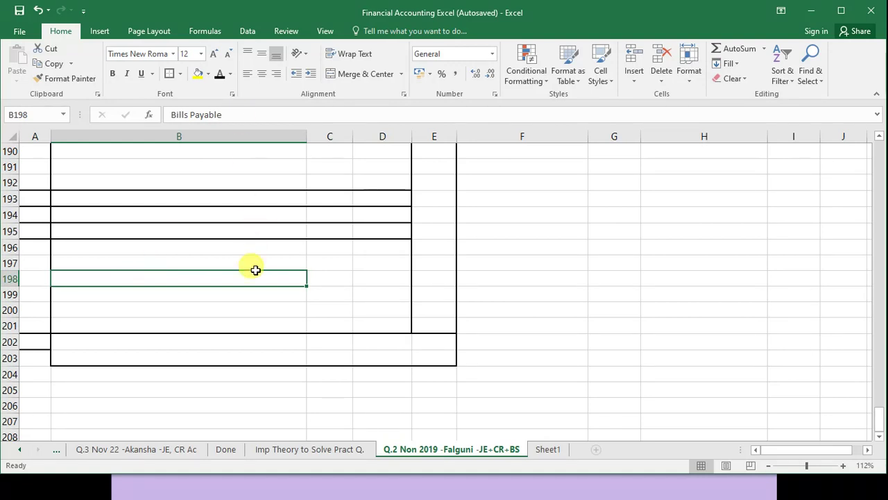
pyautogui.moveTo(283, 278); pyautogui.dragTo(337, 274)
pyautogui.click(221, 73)
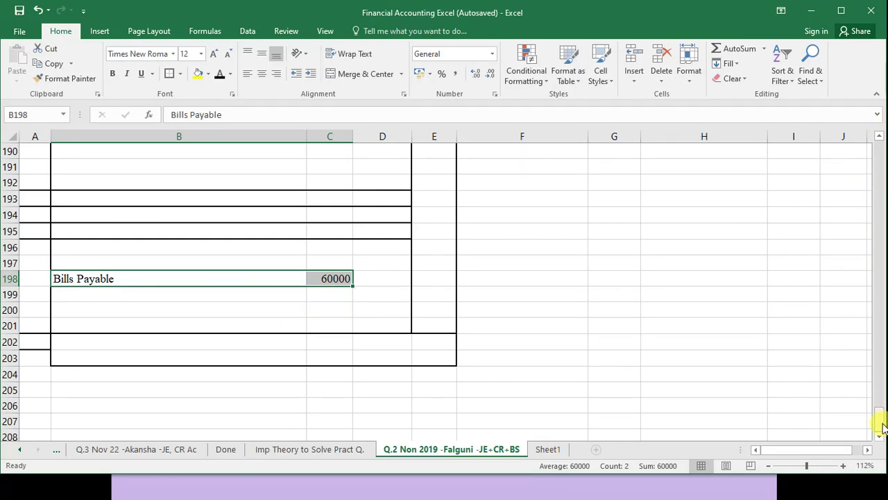
# Examine both lines of the Creditors waiver journal entry and compare its credit with the Capital Reduction account.
pyautogui.moveTo(879, 419); pyautogui.dragTo(879, 145)
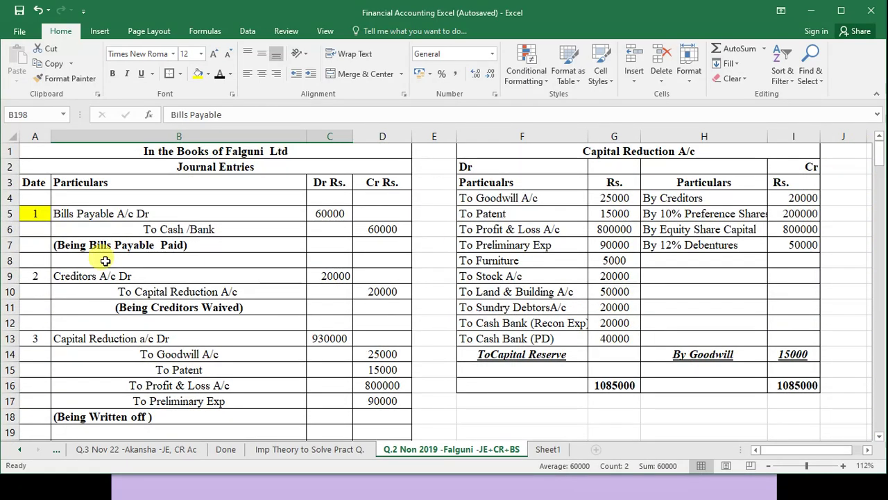
pyautogui.click(64, 276)
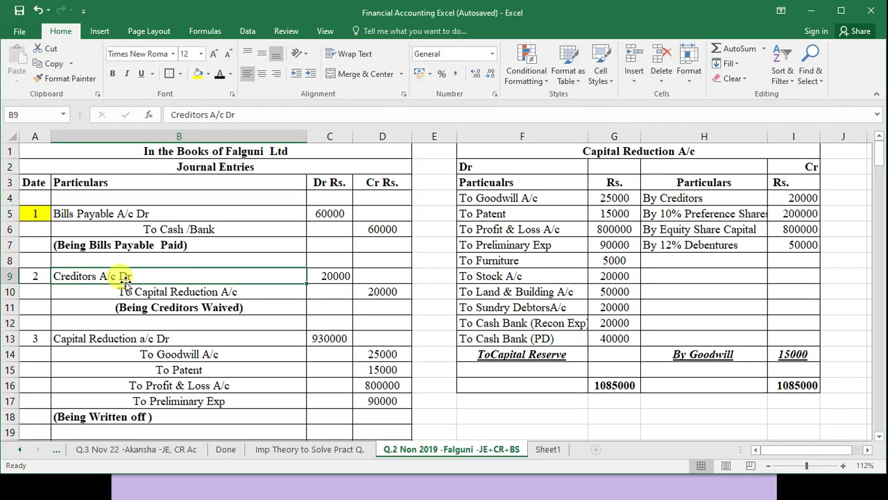
pyautogui.click(170, 290)
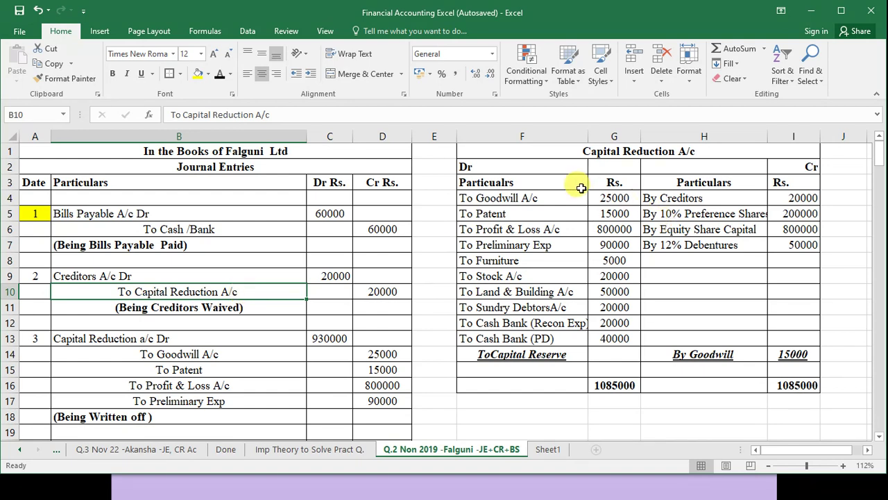
pyautogui.moveTo(581, 188); pyautogui.dragTo(760, 295)
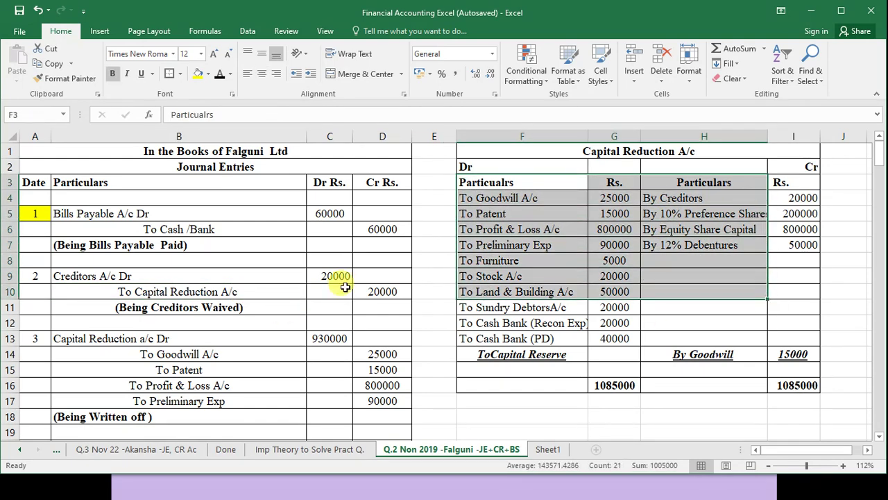
pyautogui.click(191, 291)
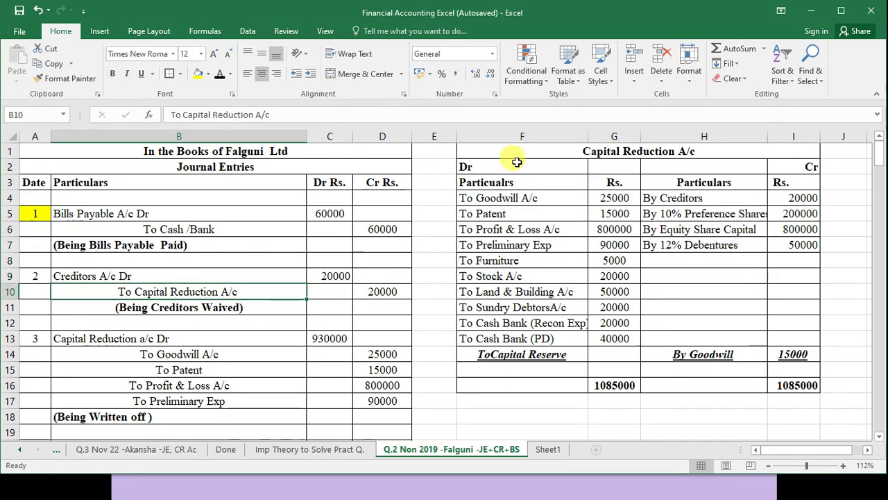
pyautogui.moveTo(515, 163); pyautogui.dragTo(781, 378)
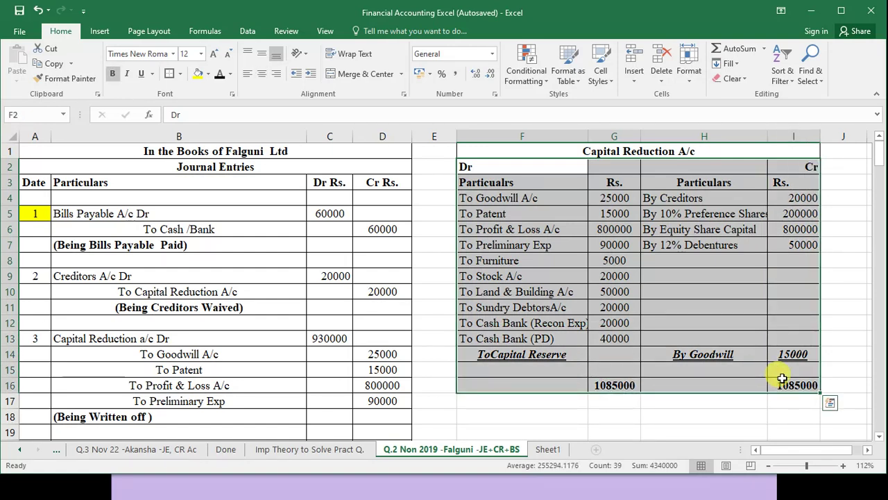
pyautogui.click(143, 288)
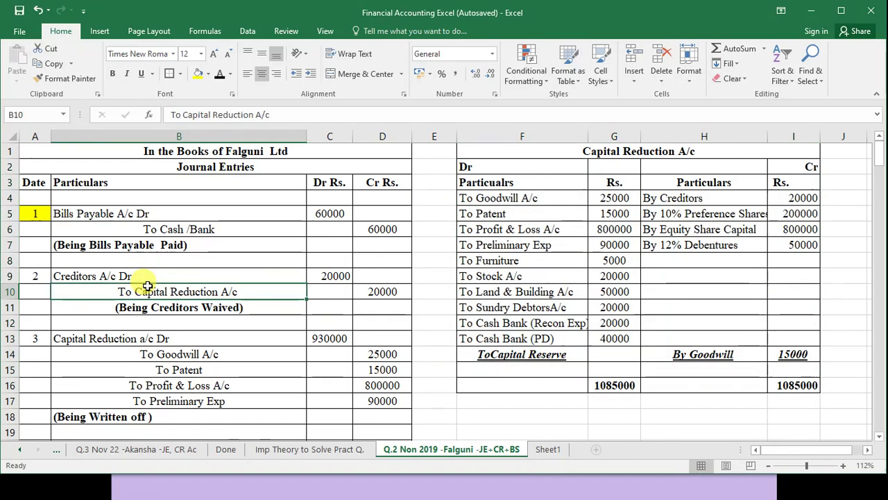
# Fill the number cell A9 of the Creditors journal entry with yellow to mark the entry for posting.
pyautogui.click(143, 275)
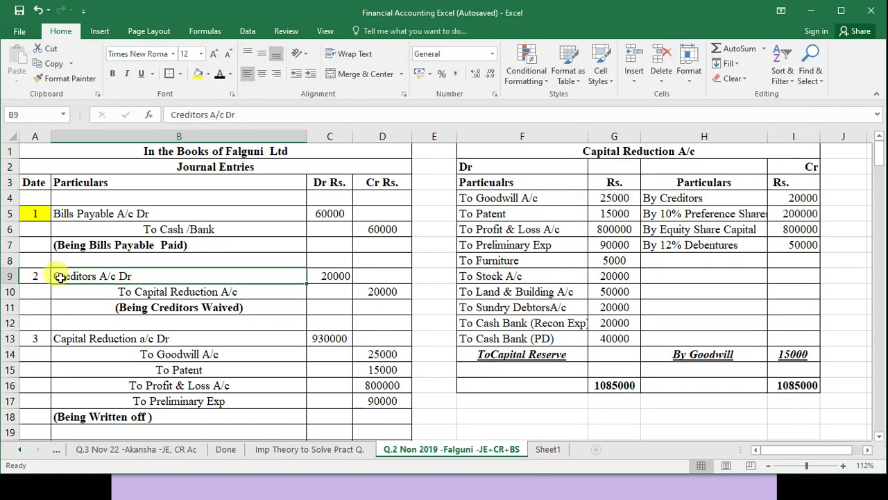
pyautogui.moveTo(277, 277); pyautogui.dragTo(314, 276)
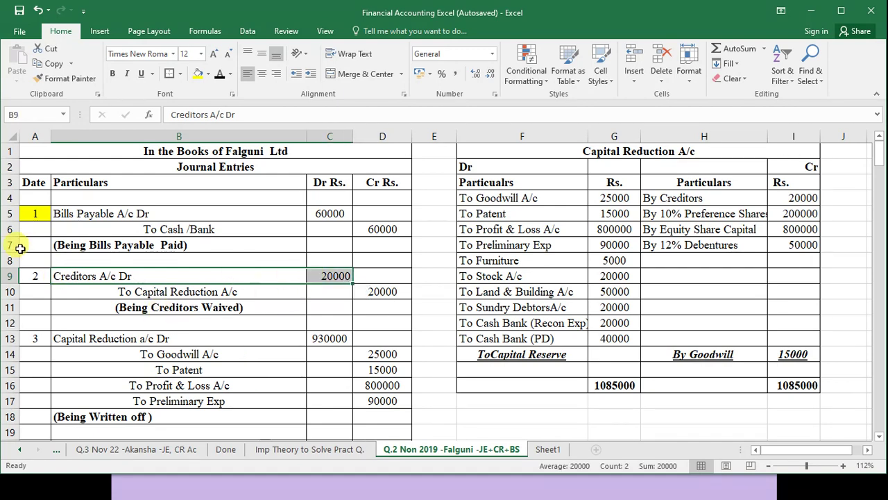
pyautogui.click(32, 275)
pyautogui.click(197, 75)
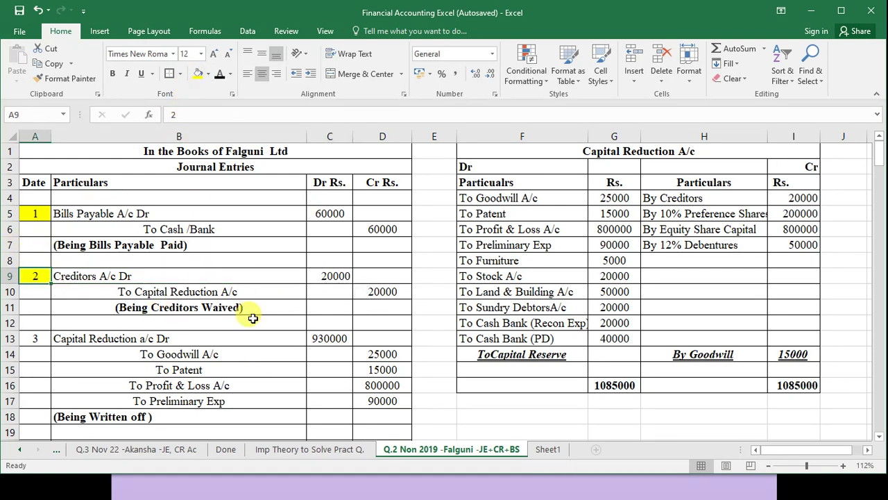
# Reveal the hidden "waived" 20000 DR row in B148:D148 below Creditors with black font.
pyautogui.moveTo(877, 159); pyautogui.dragTo(880, 344)
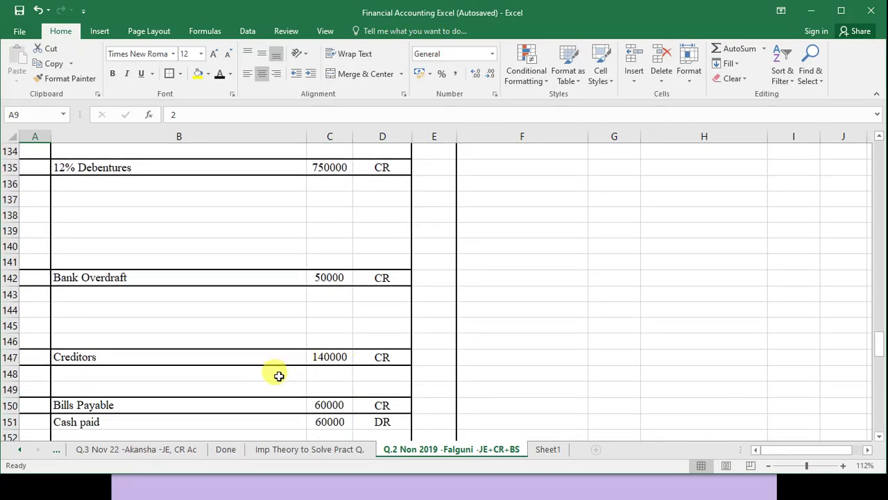
pyautogui.moveTo(279, 375); pyautogui.dragTo(368, 374)
pyautogui.click(219, 74)
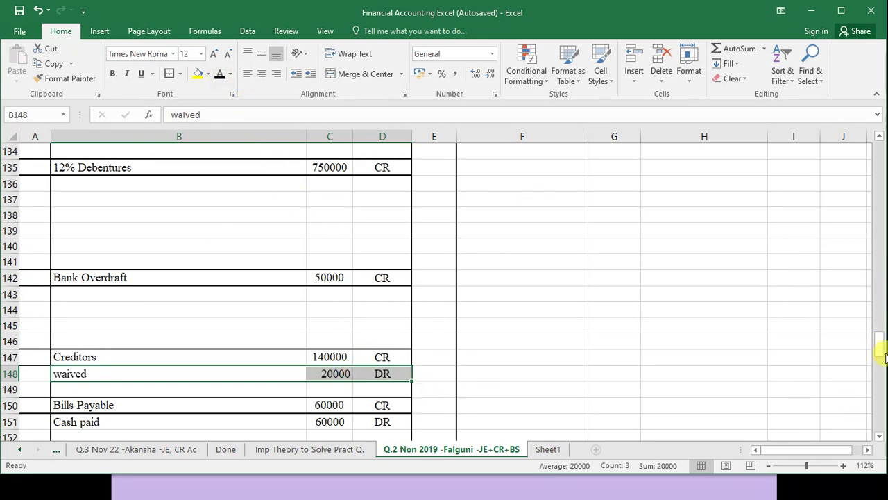
# Review the third journal entry, covering the Capital Reduction debit and the Goodwill, Patent, Profit & Loss and Preliminary Exp credits.
pyautogui.moveTo(881, 354); pyautogui.dragTo(878, 145)
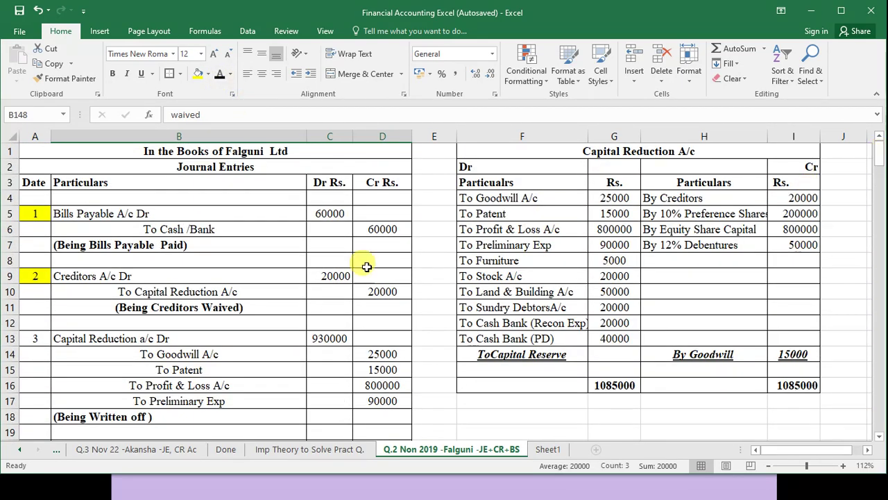
pyautogui.click(36, 338)
pyautogui.write('3')
pyautogui.moveTo(109, 338); pyautogui.dragTo(390, 320)
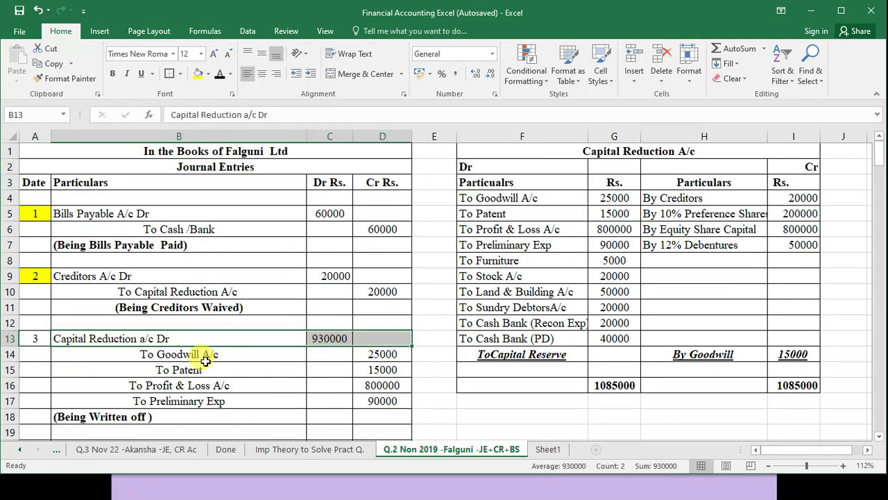
pyautogui.moveTo(206, 361); pyautogui.dragTo(375, 401)
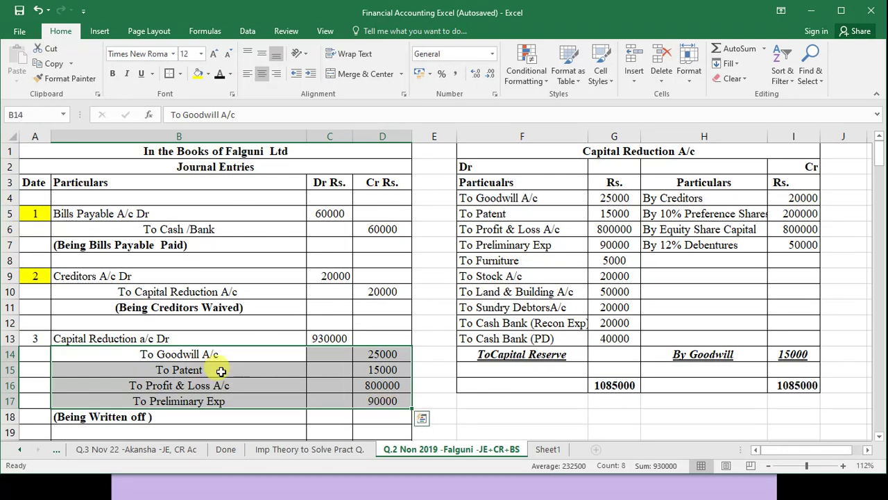
pyautogui.click(179, 350)
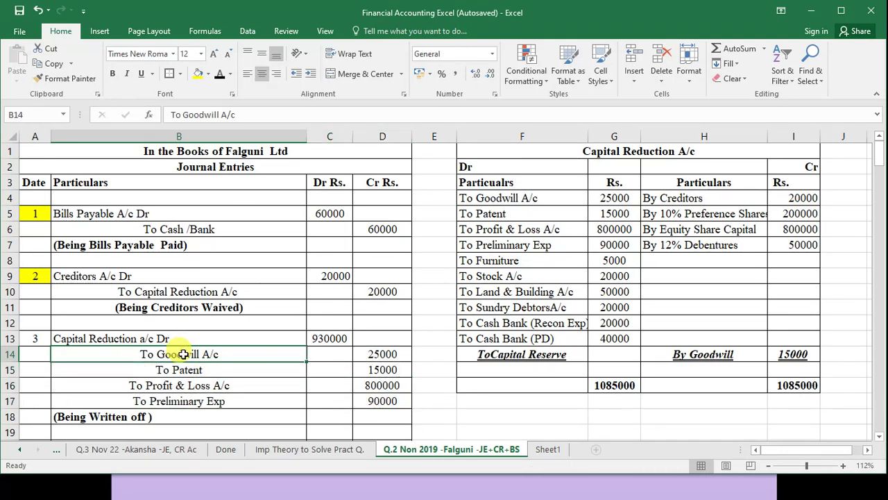
pyautogui.moveTo(182, 354); pyautogui.dragTo(196, 400)
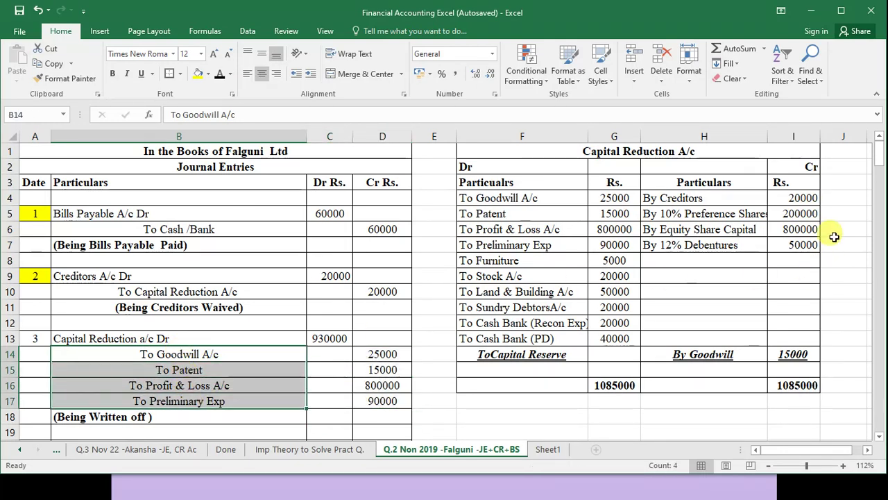
# Reveal the hidden "write off" rows 166, 170, 186 and 190 under Goodwill, Patent, Profit & Loss A/c and Preliminary Expenses with black font.
pyautogui.moveTo(879, 160); pyautogui.dragTo(858, 377)
pyautogui.moveTo(70, 280); pyautogui.dragTo(382, 283)
pyautogui.moveTo(87, 340); pyautogui.dragTo(398, 343)
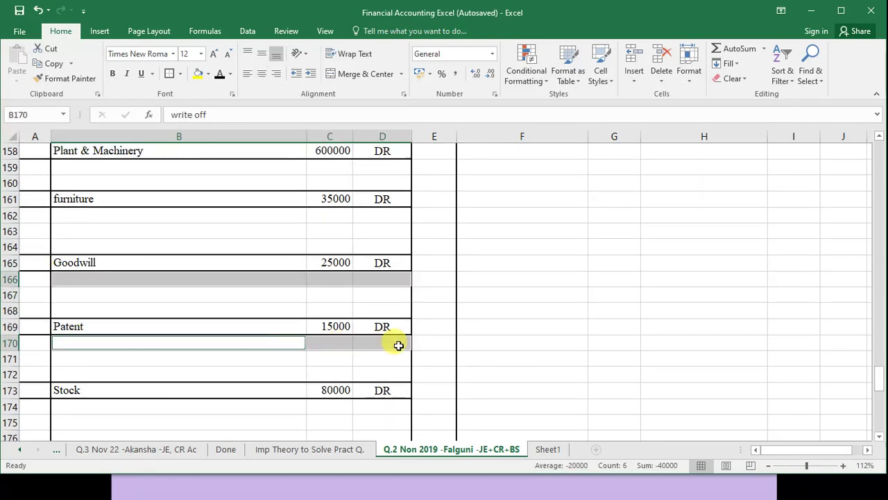
pyautogui.scroll(-2, 398, 343)
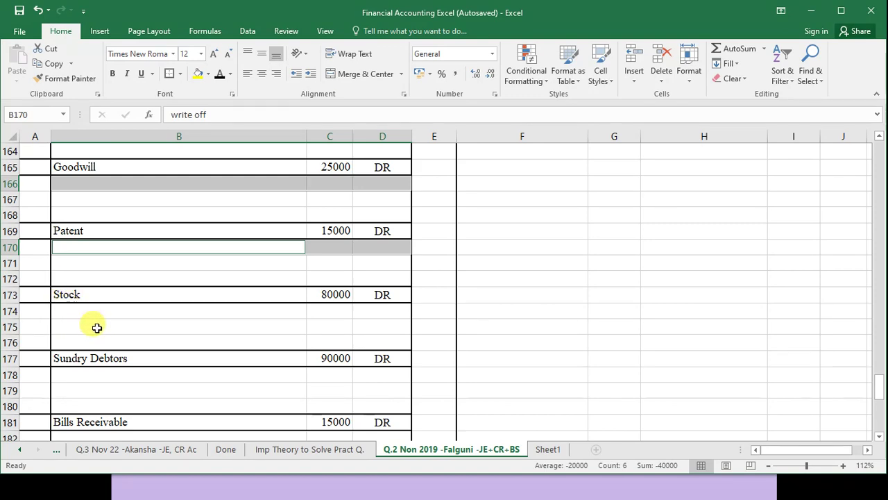
pyautogui.scroll(-4, 138, 340)
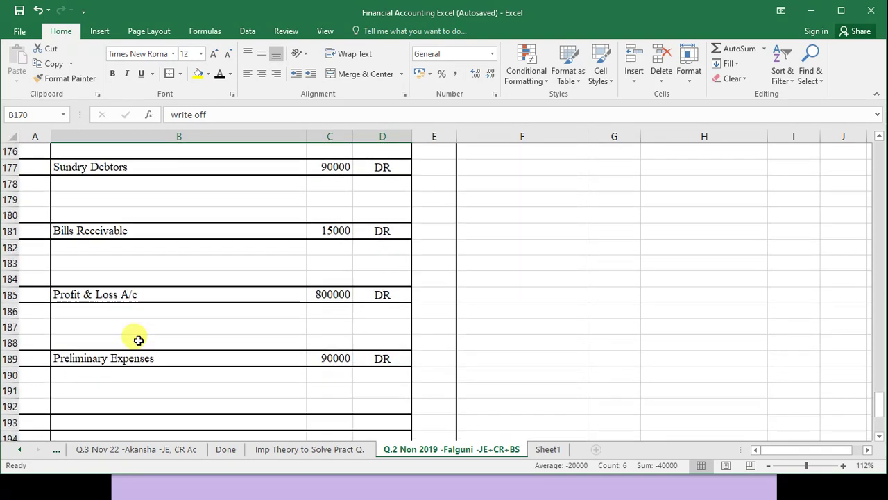
pyautogui.moveTo(54, 310); pyautogui.dragTo(371, 315)
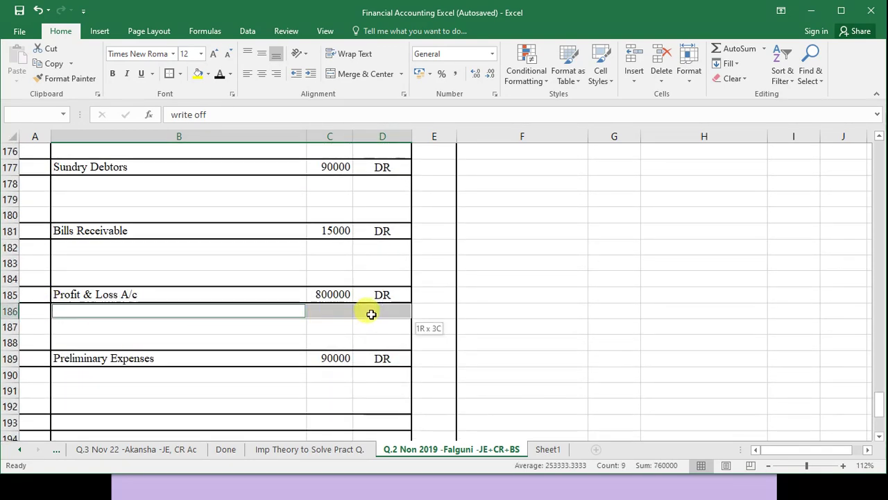
pyautogui.moveTo(79, 373); pyautogui.dragTo(383, 375)
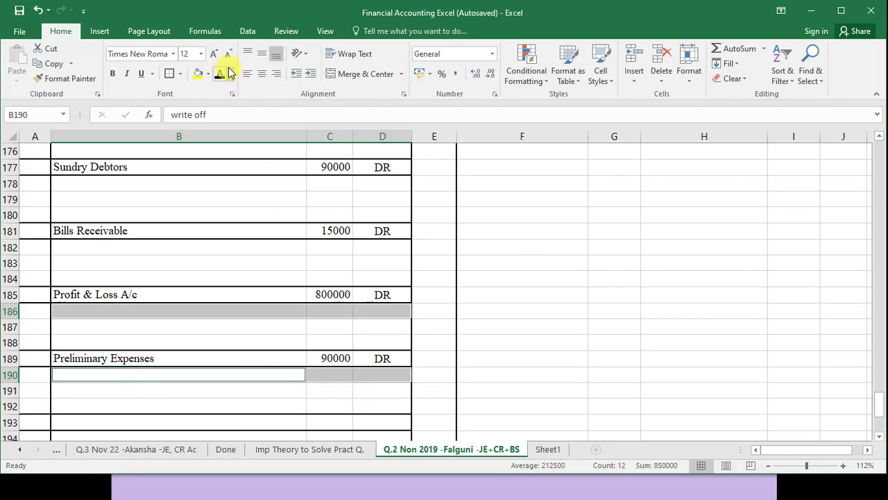
pyautogui.click(221, 76)
pyautogui.scroll(5, 230, 296)
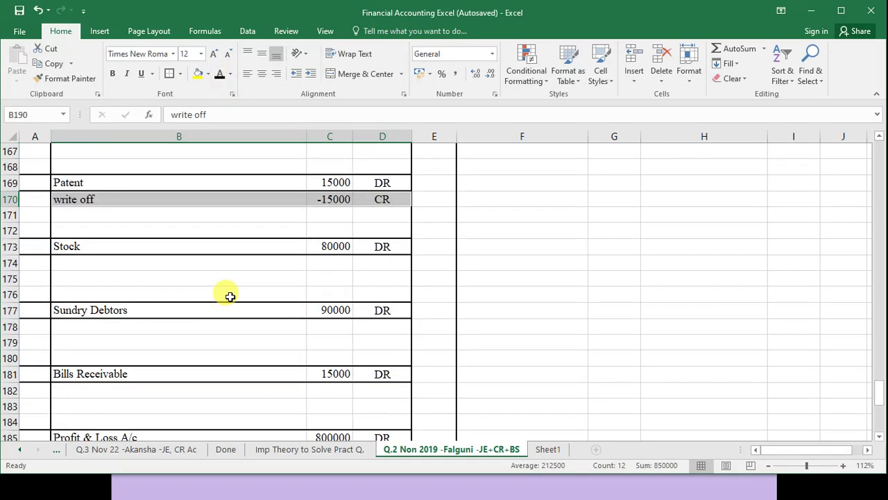
pyautogui.scroll(-5, 230, 296)
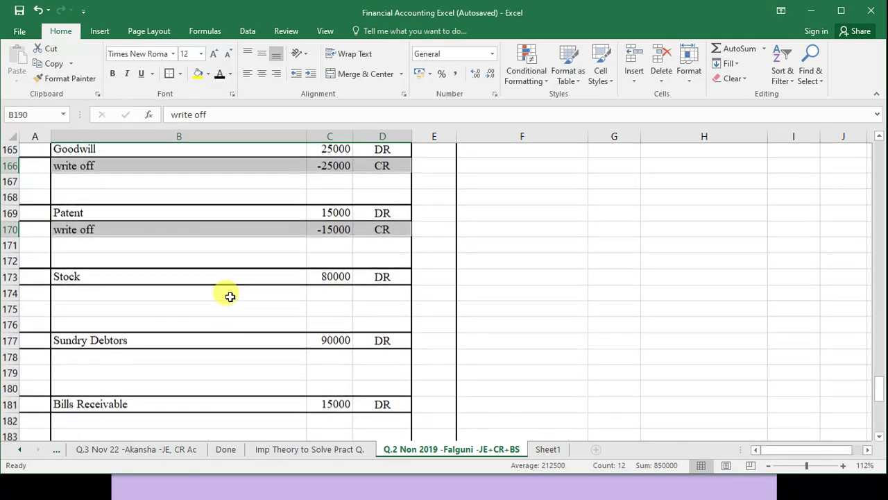
pyautogui.scroll(4, 230, 296)
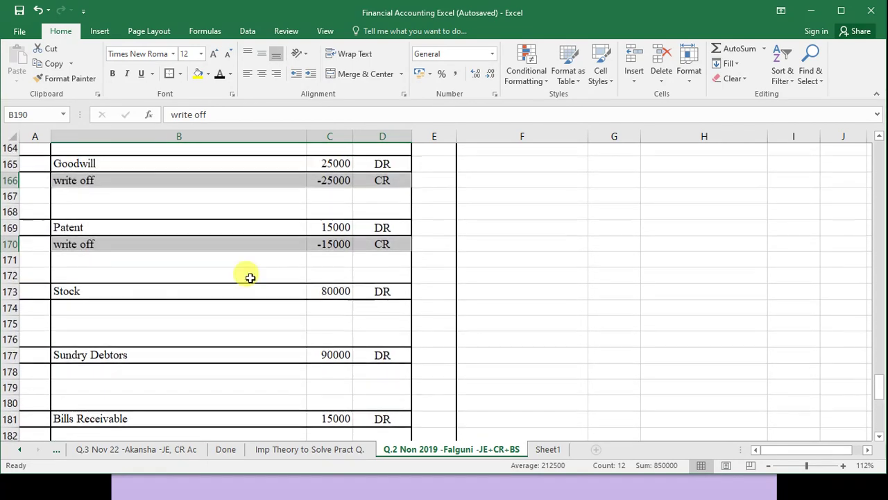
pyautogui.doubleClick(325, 180)
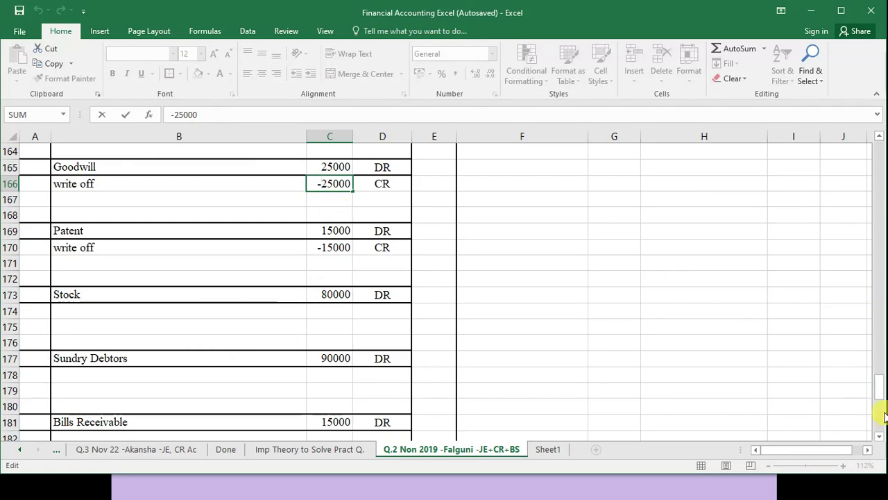
pyautogui.moveTo(881, 389); pyautogui.dragTo(848, 135)
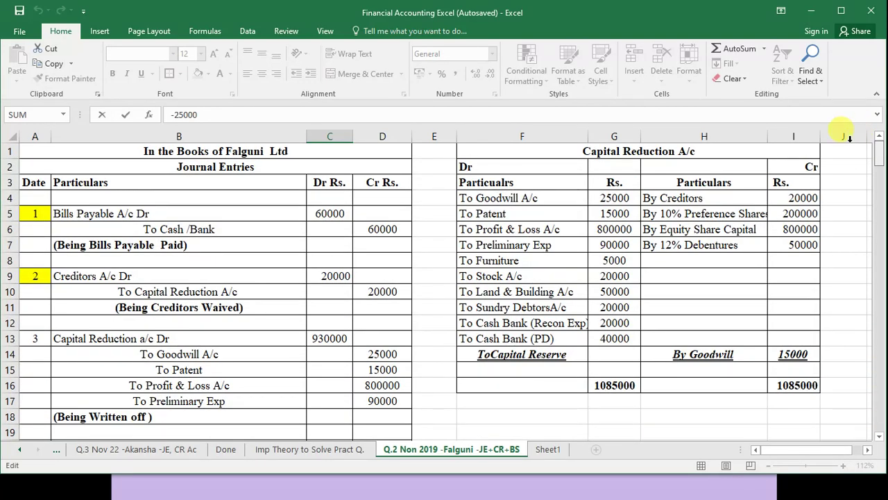
pyautogui.scroll(-1, 220, 307)
pyautogui.click(32, 292)
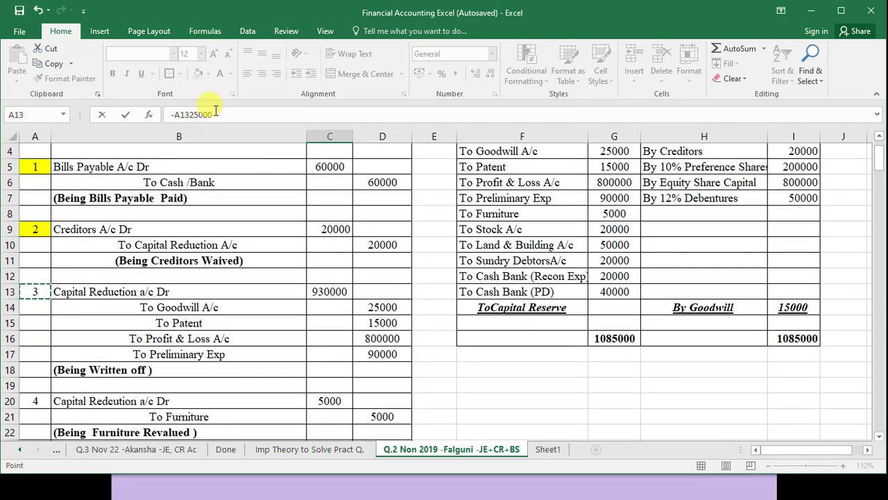
pyautogui.press('Escape')
# Fill the number cell A13 of the third journal entry with yellow to mark the entry for posting.
pyautogui.scroll(20, 70, 317)
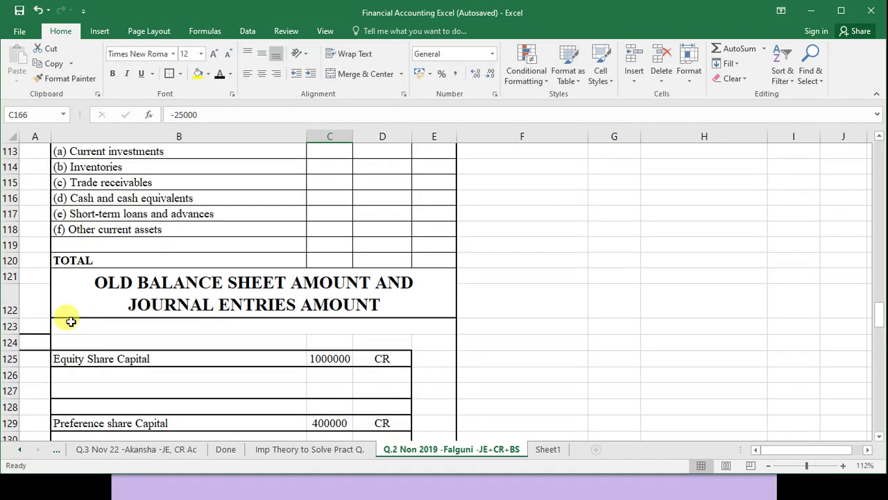
pyautogui.scroll(20, 71, 321)
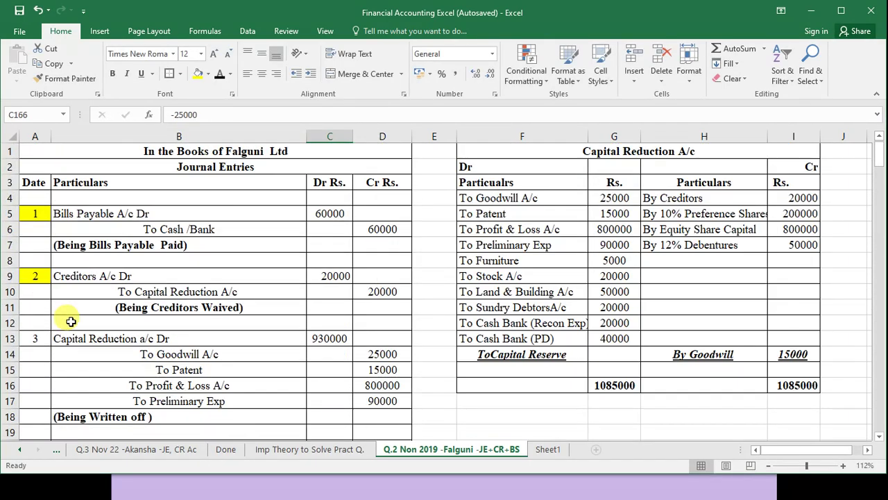
pyautogui.click(35, 338)
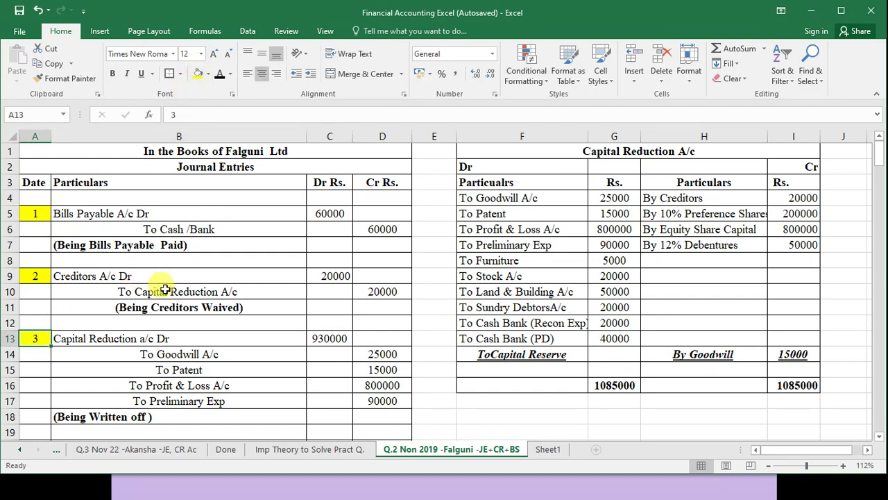
# Review journal entries 4 to 7 and select their Furniture, Stock, Land & Building and Sundry Debtors credit lines together.
pyautogui.scroll(-4, 166, 290)
pyautogui.click(122, 258)
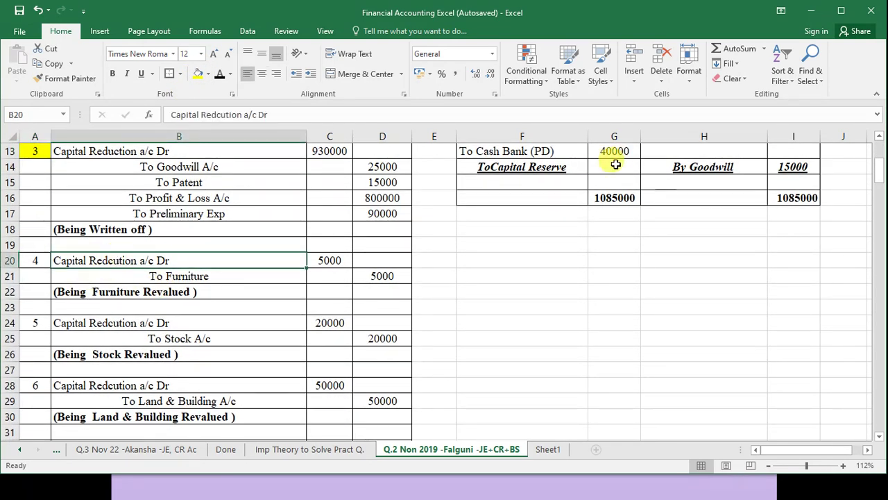
pyautogui.click(628, 180)
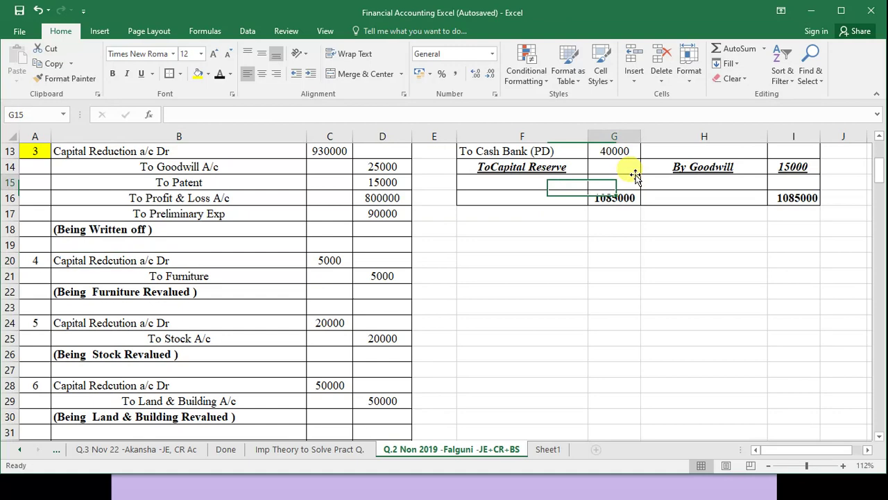
pyautogui.click(226, 275)
pyautogui.click(204, 338)
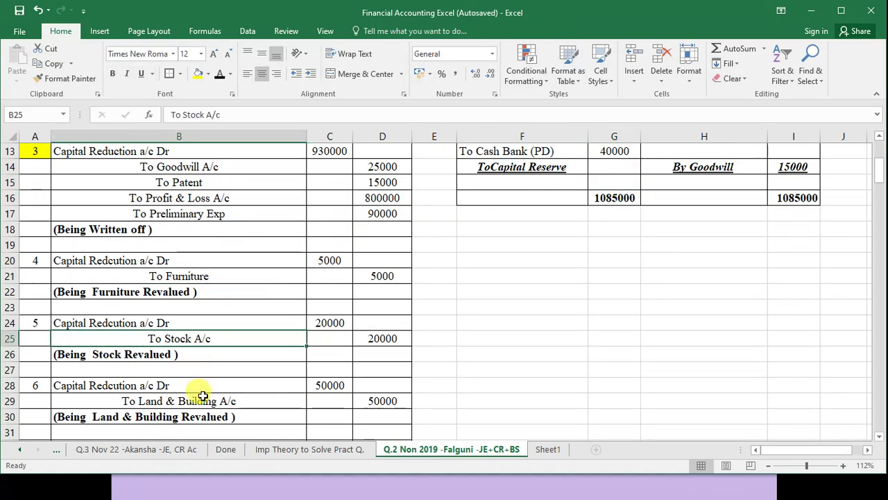
pyautogui.click(271, 401)
pyautogui.scroll(-2, 267, 399)
pyautogui.click(204, 369)
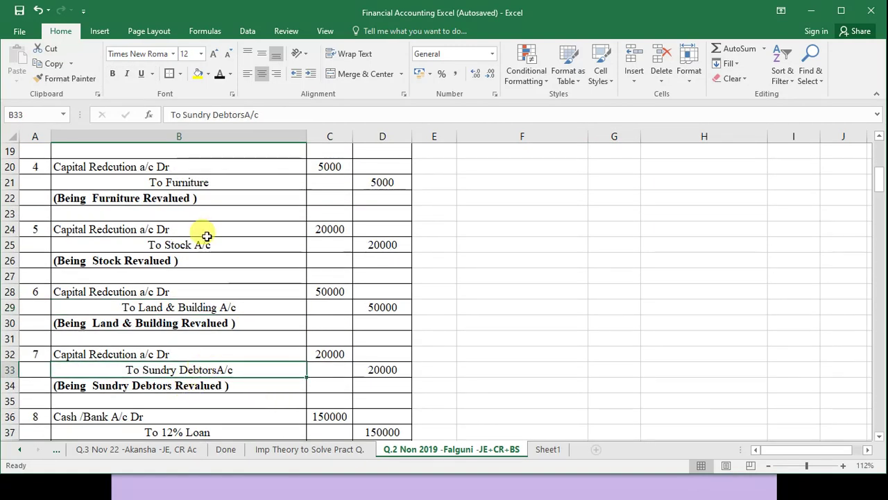
pyautogui.click(200, 182)
pyautogui.keyDown('ctrl'); pyautogui.click(197, 244); pyautogui.keyUp('ctrl')
pyautogui.keyDown('ctrl'); pyautogui.click(196, 306); pyautogui.keyUp('ctrl')
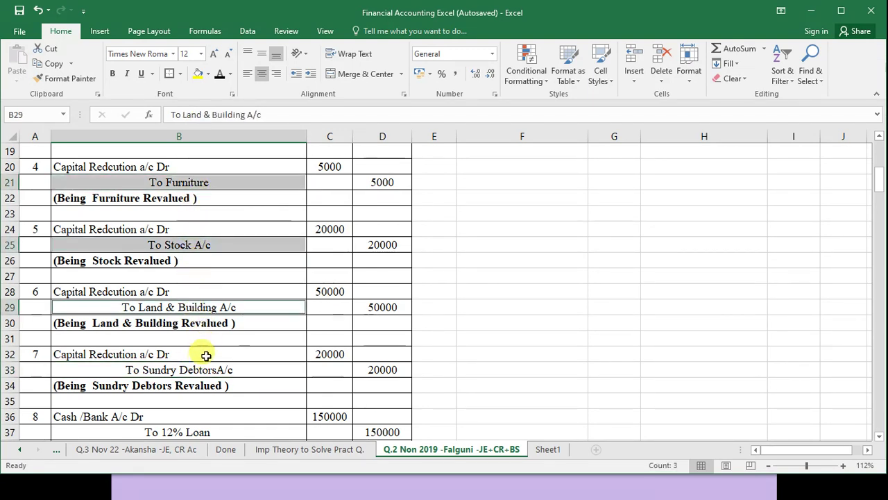
pyautogui.keyDown('ctrl'); pyautogui.click(201, 366); pyautogui.keyUp('ctrl')
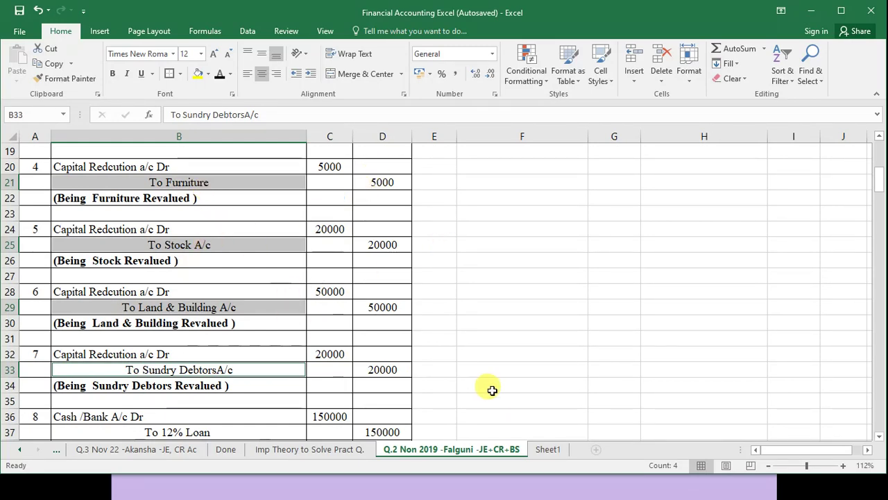
# Reveal the hidden "revalued" -5000 CR row in B162:D162 below furniture with black font.
pyautogui.scroll(-20, 492, 390)
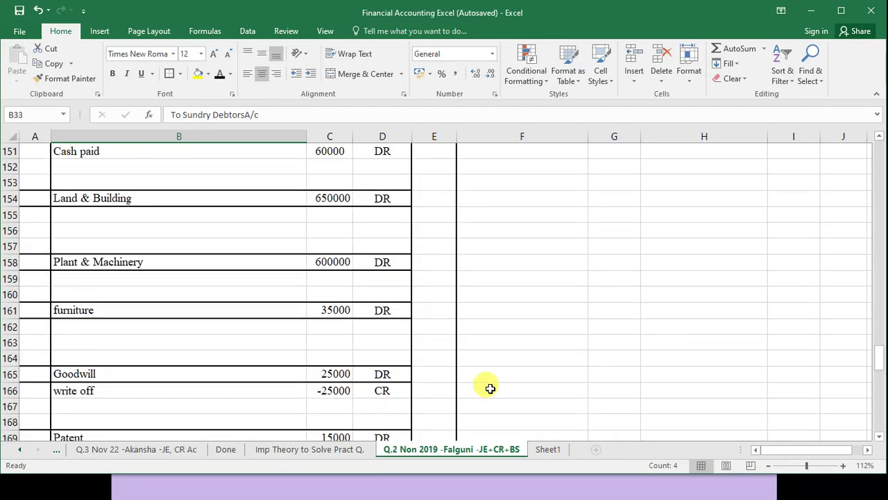
pyautogui.scroll(-10, 490, 388)
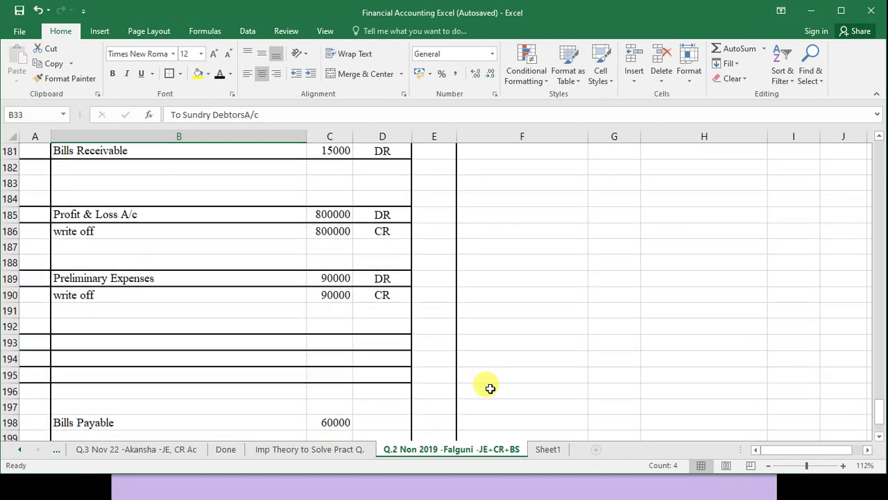
pyautogui.scroll(6, 490, 388)
pyautogui.scroll(4, 490, 388)
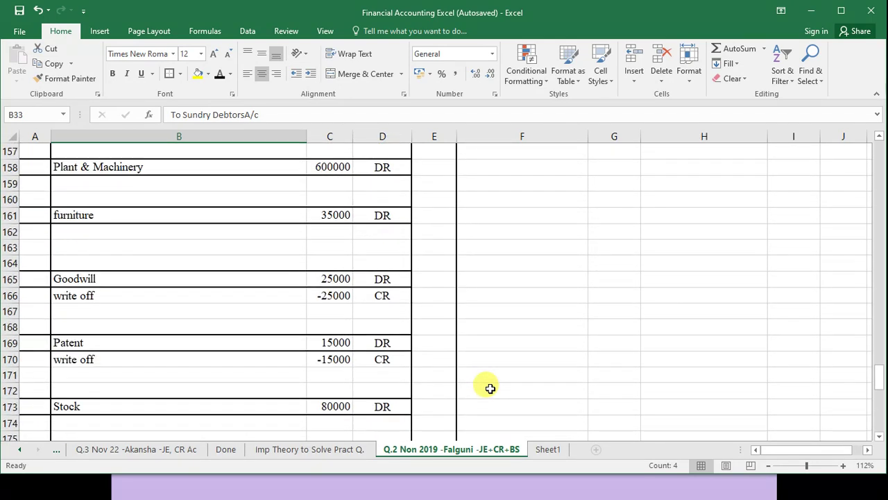
pyautogui.click(280, 326)
pyautogui.moveTo(279, 326); pyautogui.dragTo(385, 325)
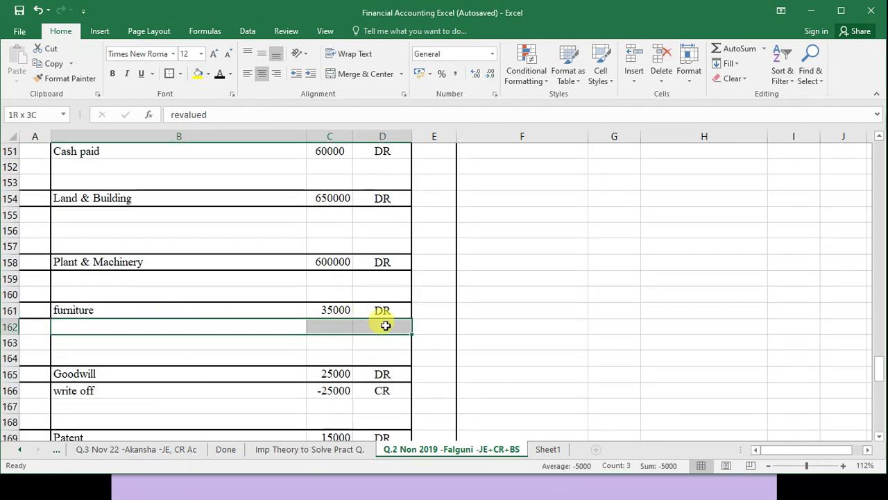
pyautogui.click(222, 80)
# Reveal the hidden "revalued" -20000 row in B174:D174 below Stock.
pyautogui.scroll(-5, 240, 306)
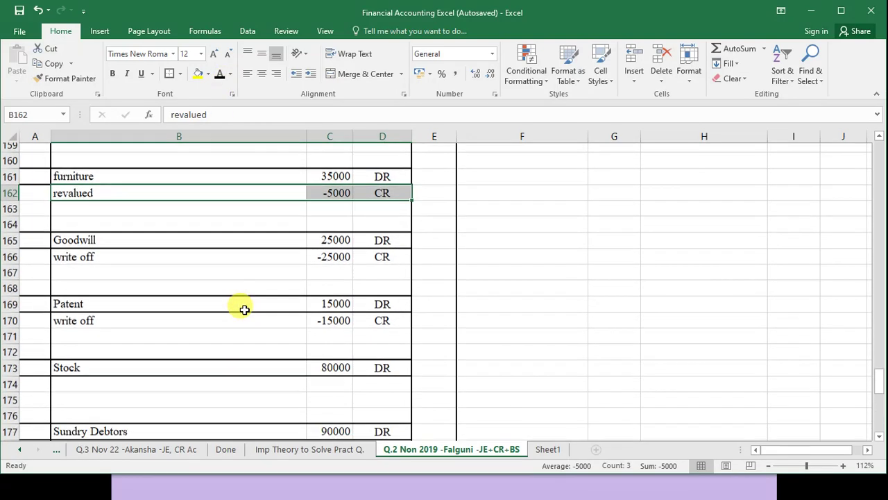
pyautogui.click(178, 275)
pyautogui.moveTo(178, 274); pyautogui.dragTo(364, 274)
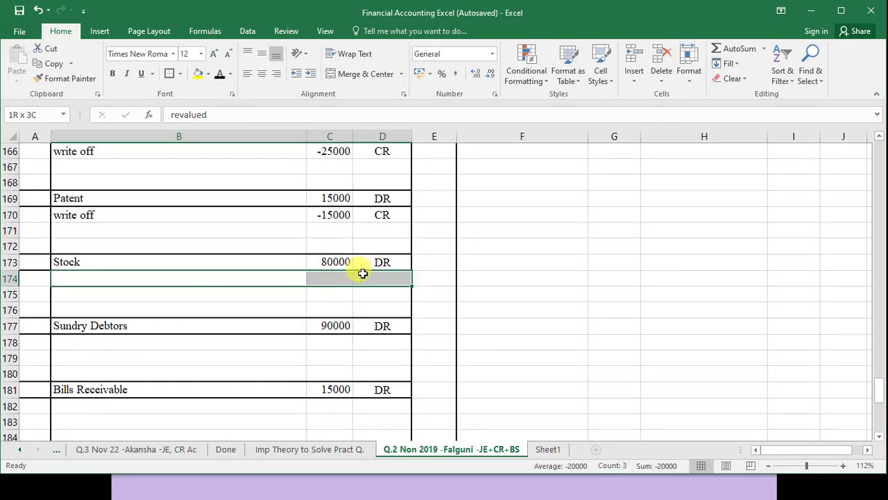
# Make the hidden revaluation entries under Stock (B174:D174) and Sundry Debtors (B178:D178) visible with a black font colour.
pyautogui.click(221, 73)
pyautogui.scroll(-2, 270, 302)
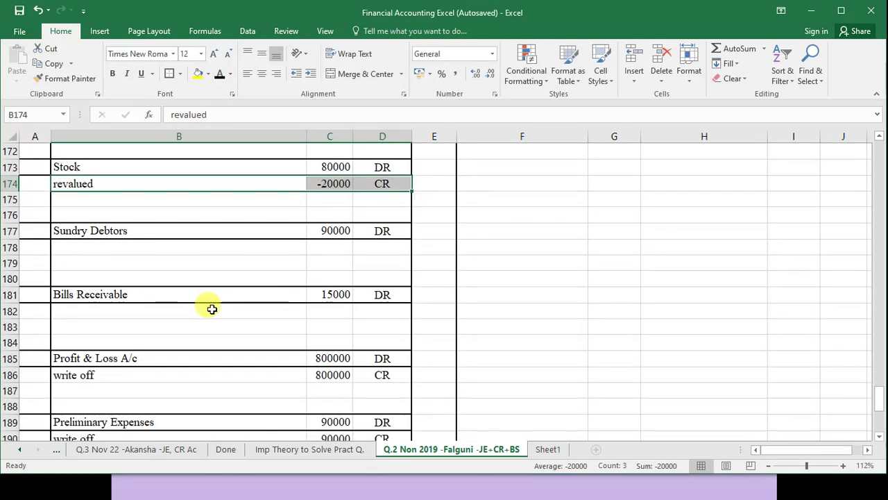
pyautogui.click(251, 246)
pyautogui.moveTo(251, 246); pyautogui.dragTo(375, 245)
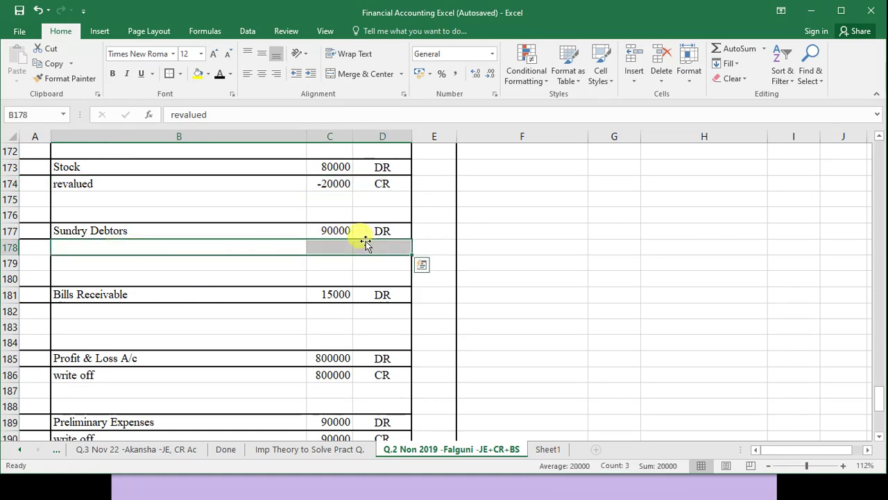
pyautogui.click(219, 74)
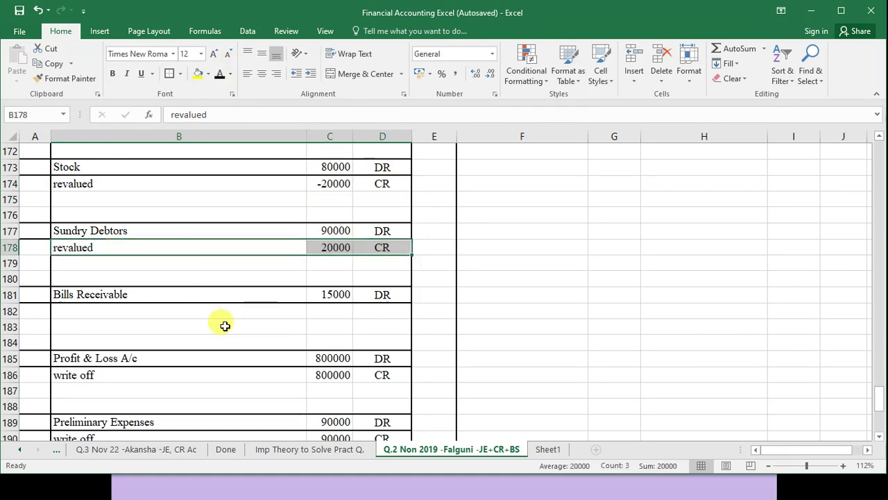
# Apply the black font colour to the hidden revaluation entry under Land & Building in B155:D155.
pyautogui.scroll(8, 225, 325)
pyautogui.moveTo(204, 264); pyautogui.dragTo(387, 259)
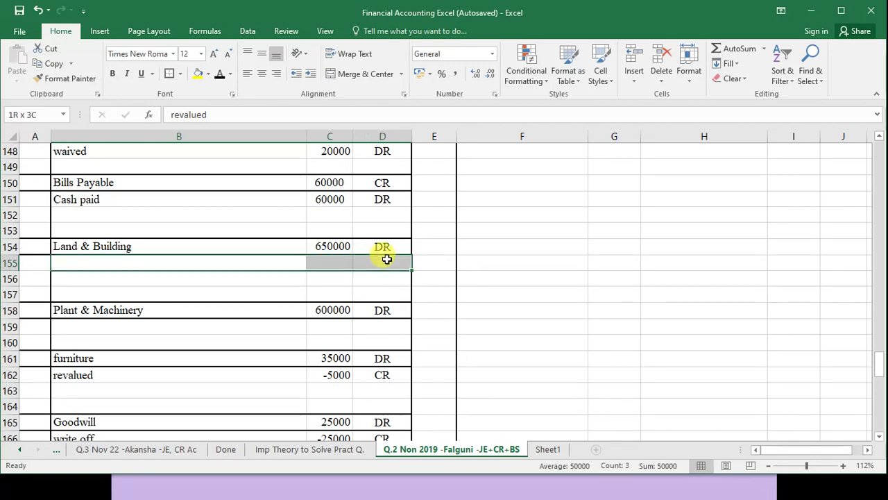
pyautogui.click(220, 74)
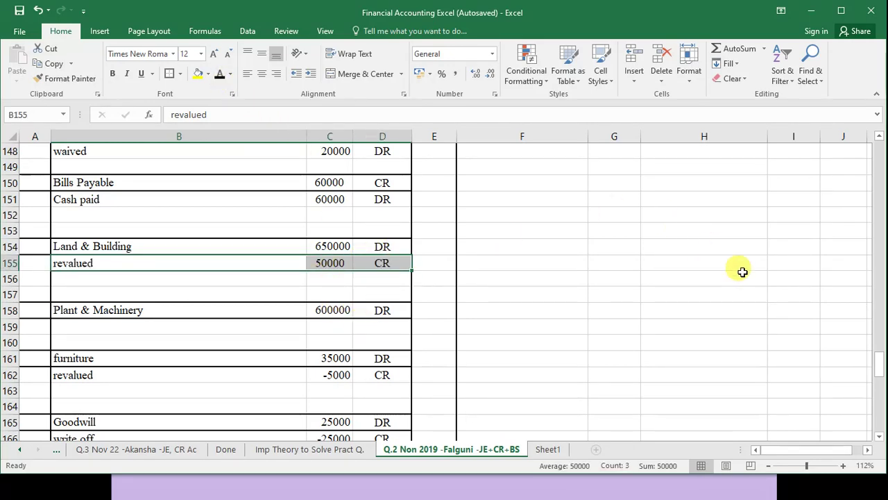
# Fill the journal entry numbers 4, 5, 6 and 7 in cells A20, A24, A28 and A32 with yellow.
pyautogui.moveTo(883, 360); pyautogui.dragTo(843, 181)
pyautogui.click(36, 210)
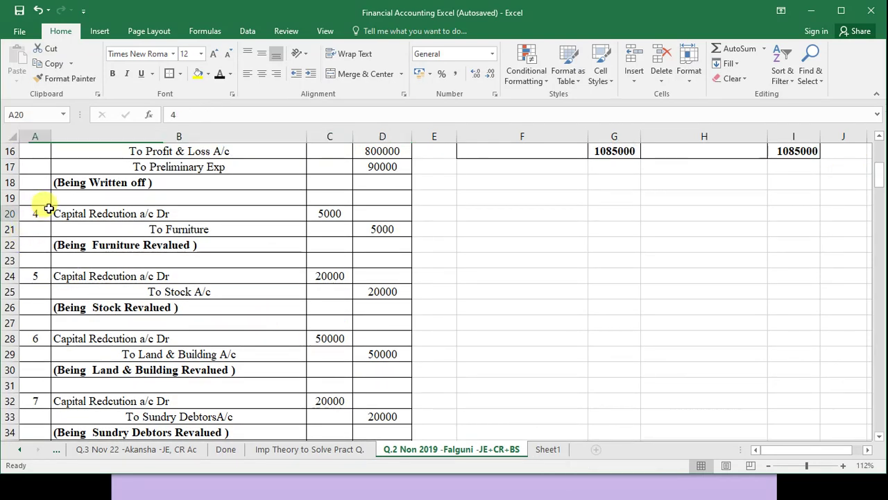
pyautogui.click(33, 276)
pyautogui.click(197, 74)
pyautogui.click(49, 338)
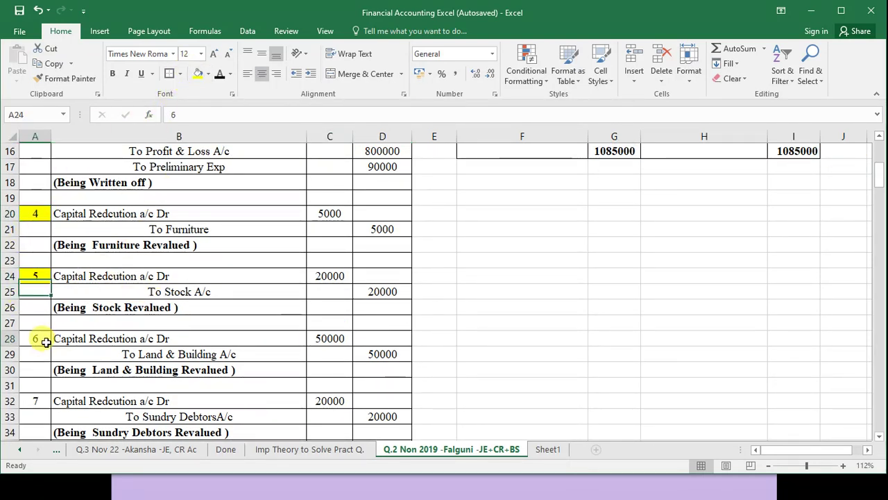
pyautogui.click(45, 400)
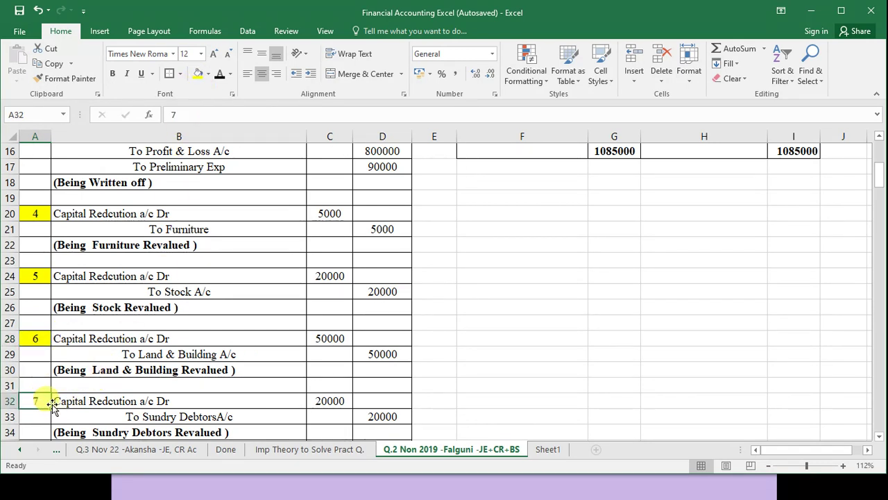
pyautogui.click(197, 73)
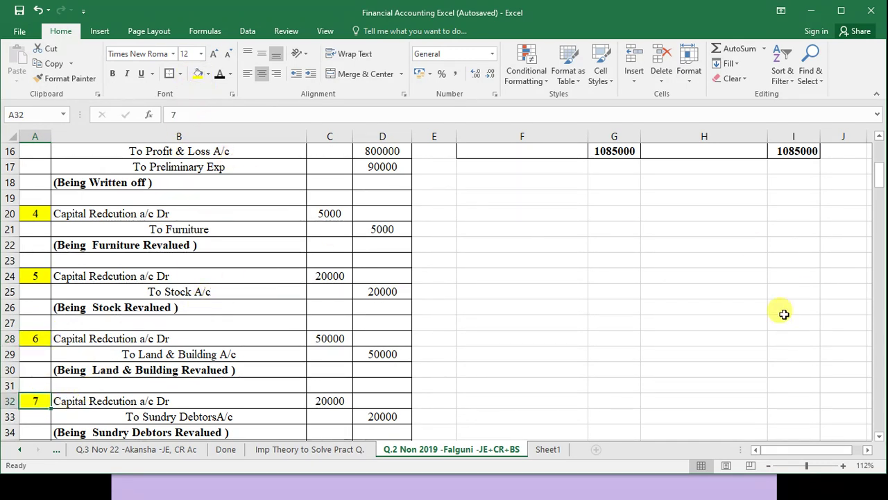
# Check journal entry 8 for the loan obtained and turn the hidden Cash amount and DR marker in C195:D195 black.
pyautogui.moveTo(882, 180); pyautogui.dragTo(881, 197)
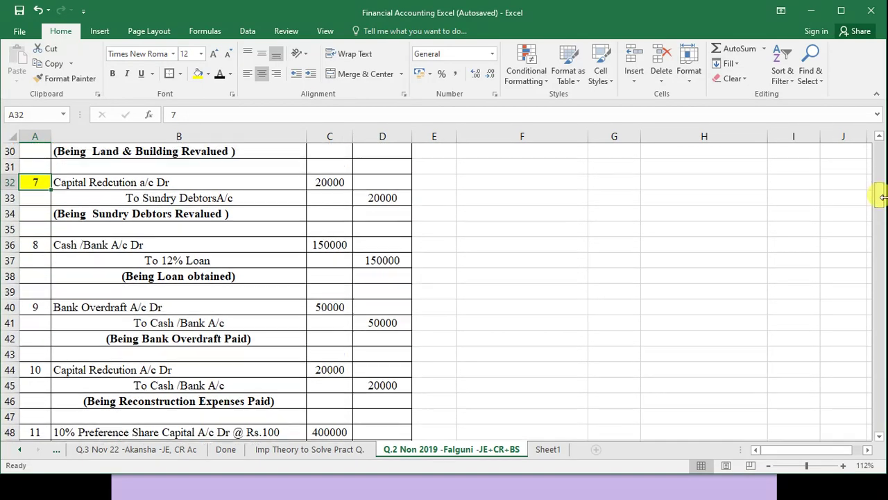
pyautogui.click(107, 241)
pyautogui.click(130, 260)
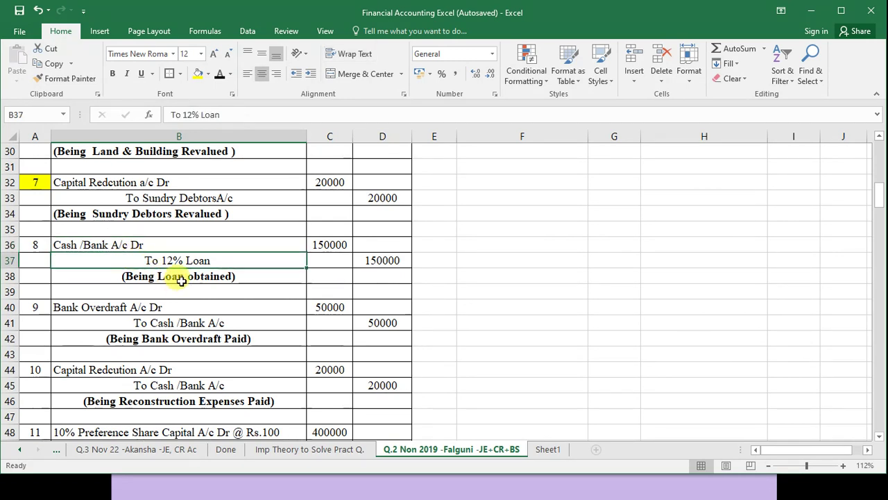
pyautogui.click(139, 250)
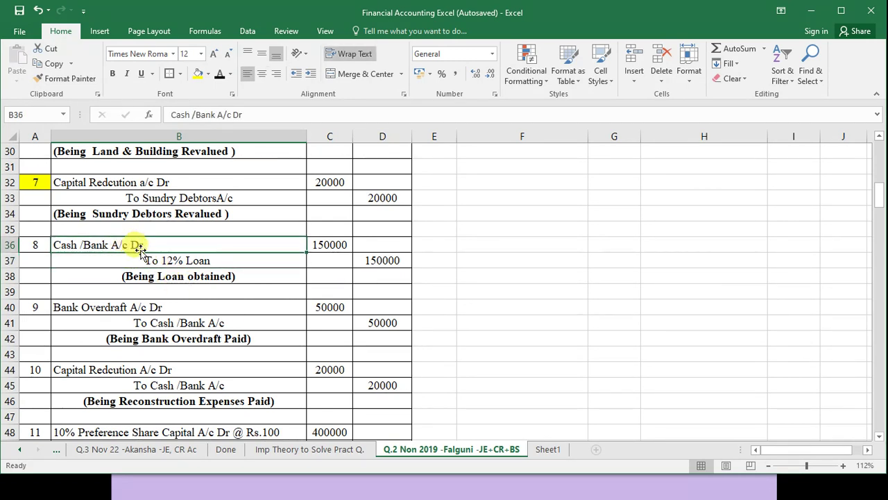
pyautogui.click(324, 246)
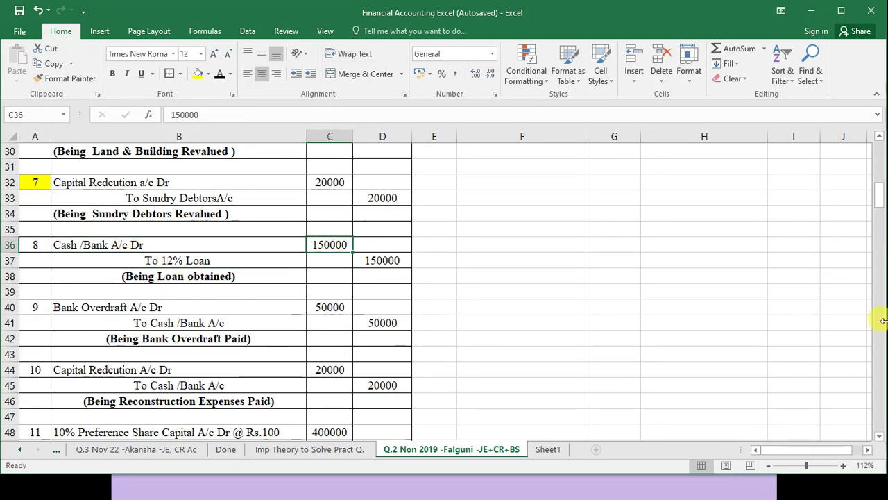
pyautogui.moveTo(881, 199); pyautogui.dragTo(876, 423)
pyautogui.moveTo(179, 295); pyautogui.dragTo(127, 293)
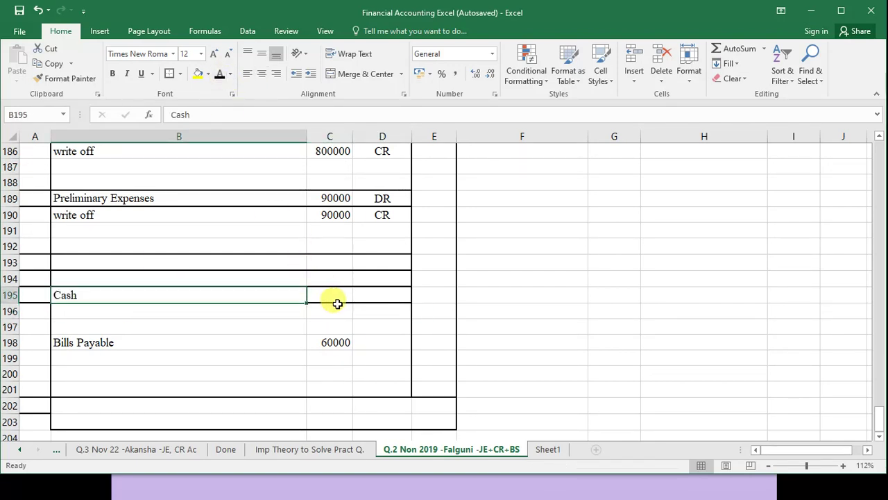
pyautogui.moveTo(337, 303); pyautogui.dragTo(382, 298)
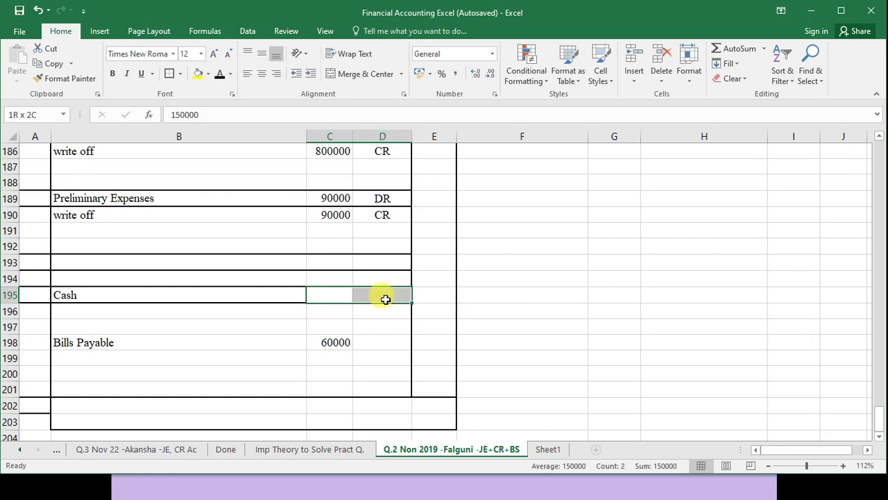
pyautogui.click(220, 75)
# Apply the black font colour to the hidden CR marker for Bills Payable in D198.
pyautogui.click(328, 341)
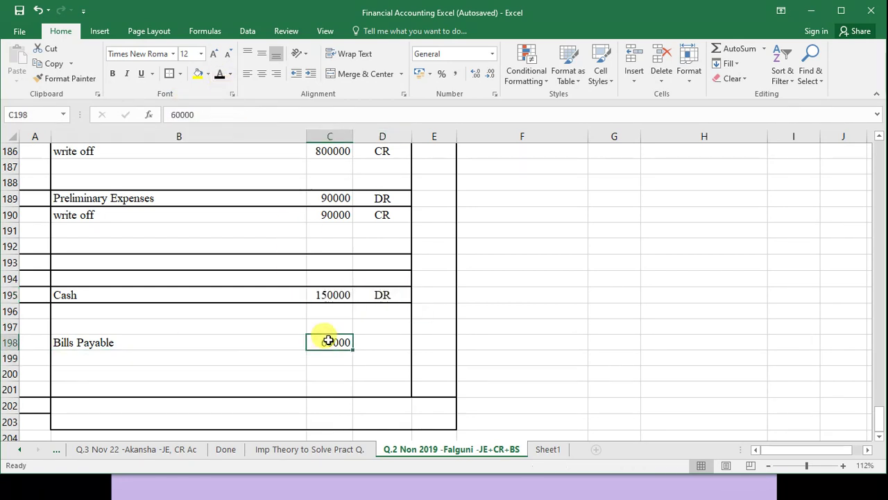
pyautogui.click(377, 343)
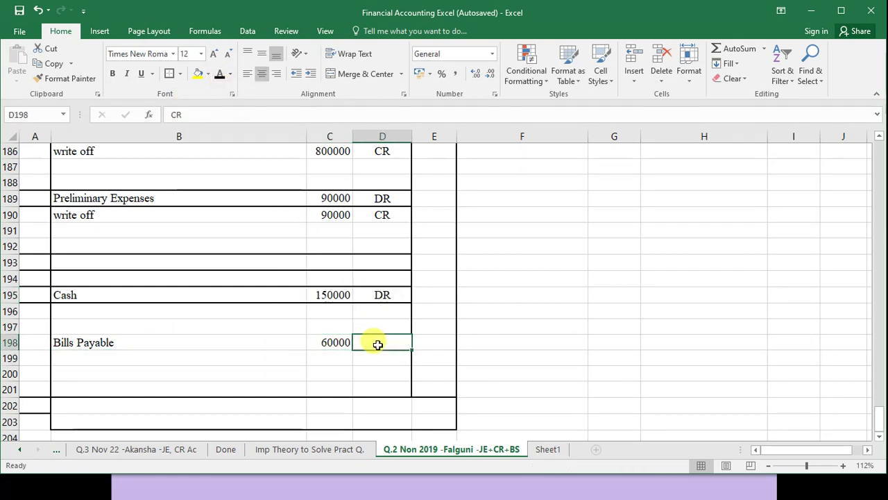
pyautogui.click(219, 81)
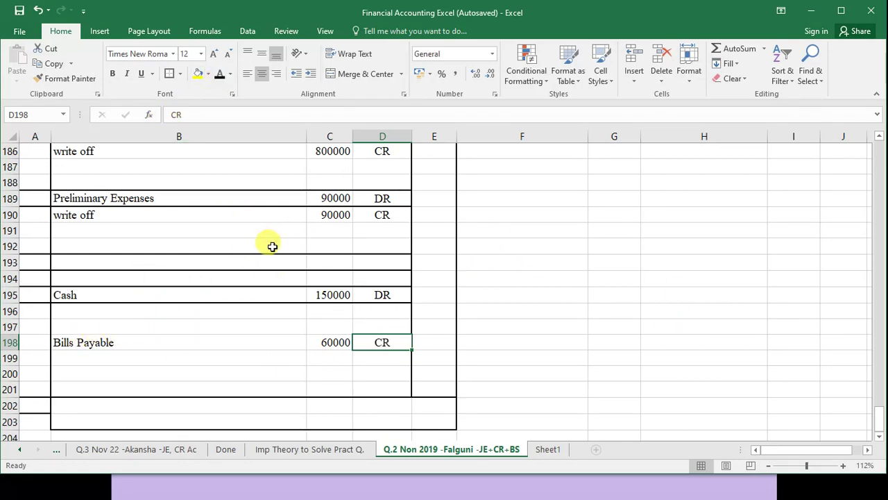
# Fill the journal entry number 8 in cell A36 with yellow.
pyautogui.scroll(14, 271, 245)
pyautogui.scroll(15, 272, 246)
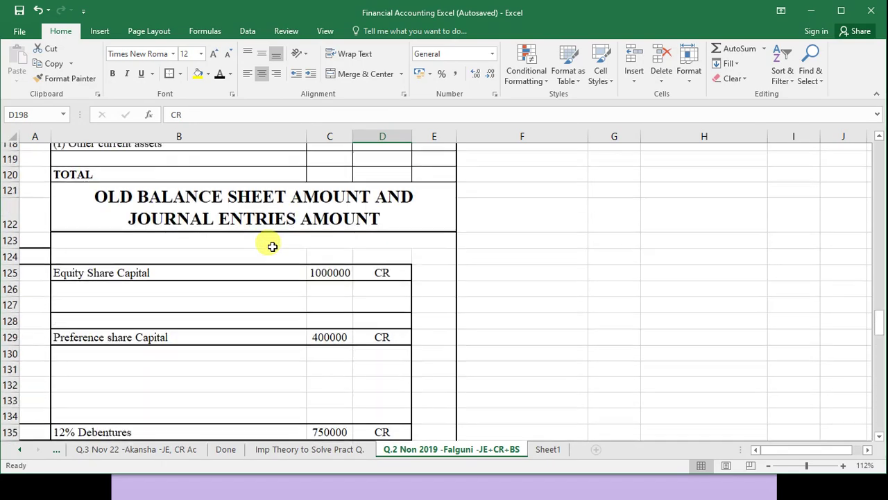
pyautogui.scroll(20, 272, 247)
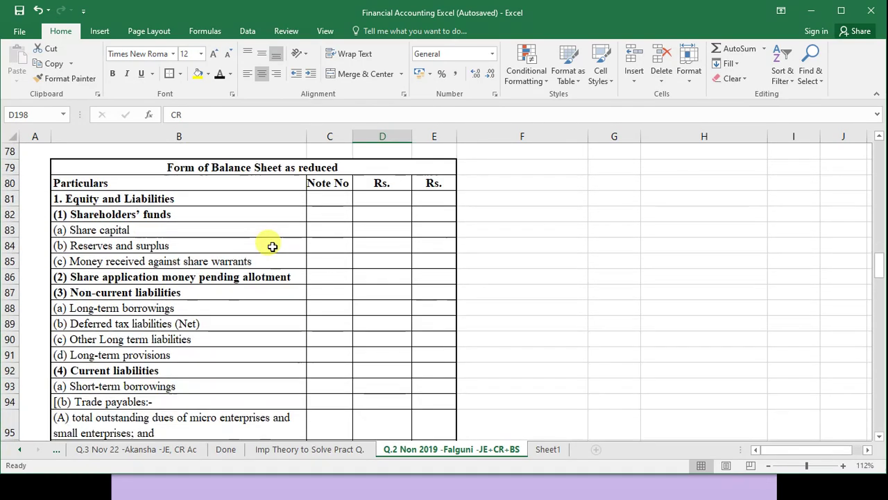
pyautogui.scroll(2, 272, 246)
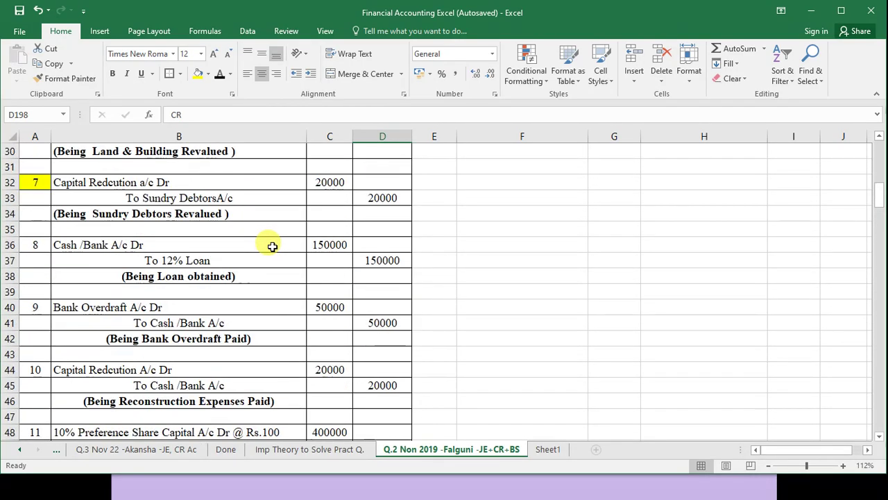
pyautogui.click(38, 244)
pyautogui.click(198, 74)
# Turn the hidden 12% Loan taken entry in B193:D193 black.
pyautogui.click(202, 260)
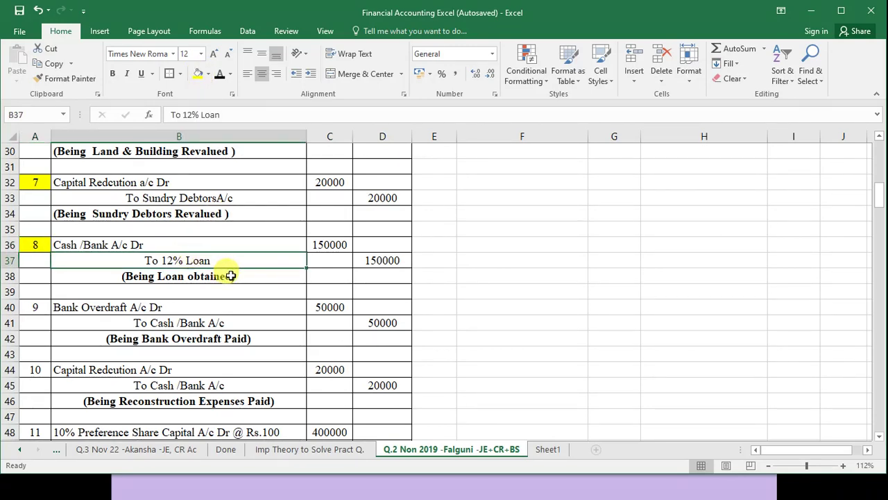
pyautogui.moveTo(882, 197); pyautogui.dragTo(880, 408)
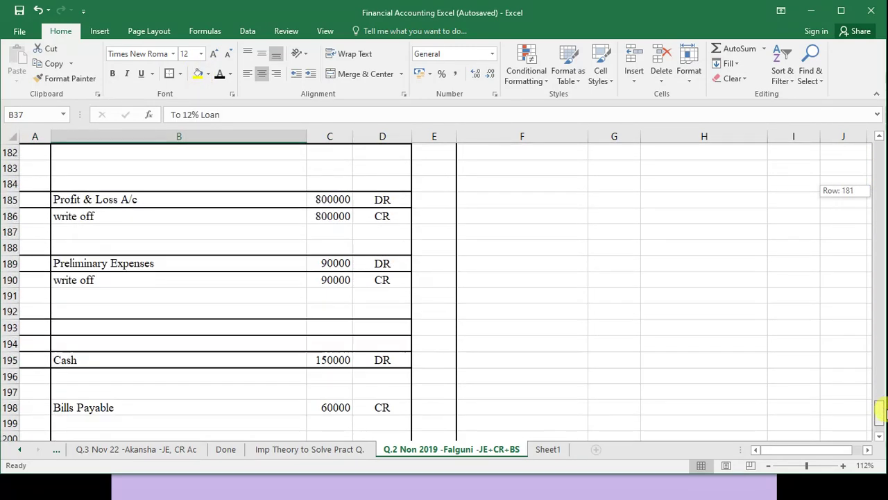
pyautogui.moveTo(159, 326); pyautogui.dragTo(357, 329)
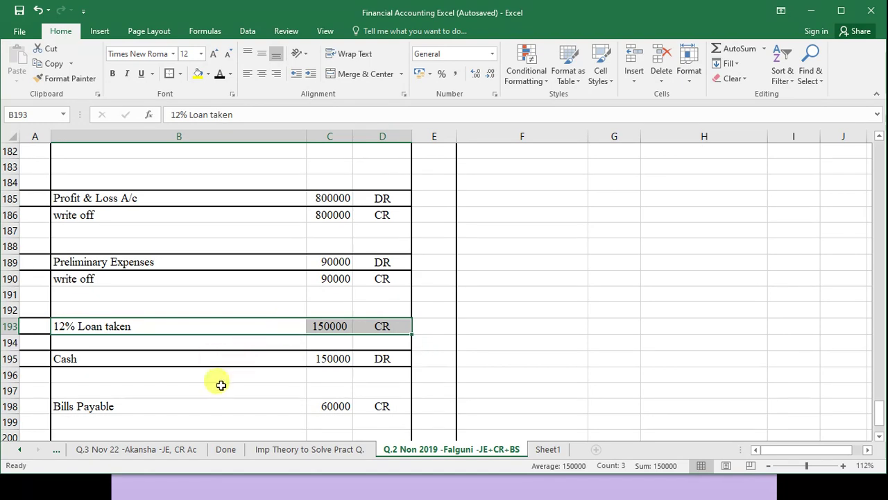
# Move the 12% Loan taken row from B193:D193 to B139:D139, between 12% Debentures and Bank Overdraft.
pyautogui.hotkey('ctrl', 'c')
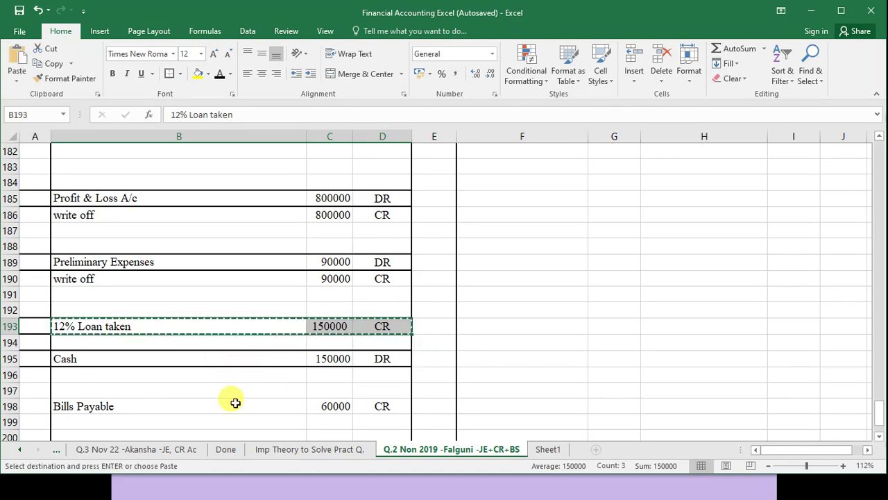
pyautogui.moveTo(881, 415); pyautogui.dragTo(879, 325)
pyautogui.click(179, 352)
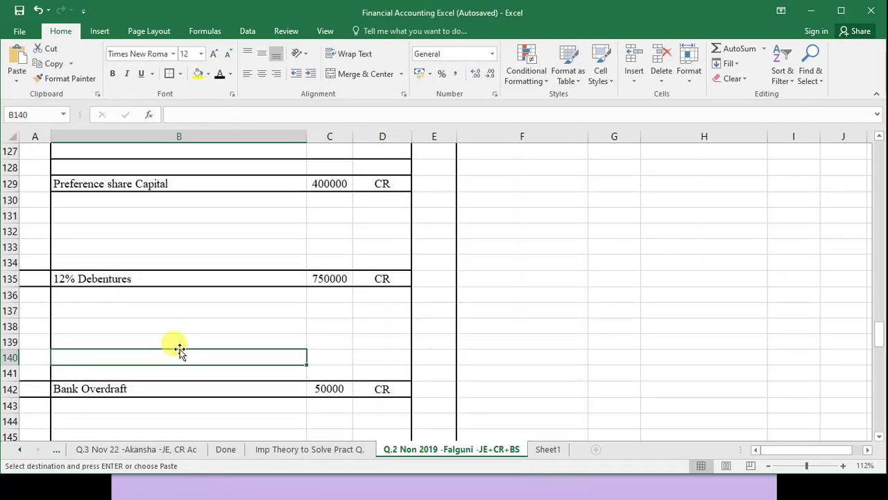
pyautogui.click(129, 327)
pyautogui.click(134, 342)
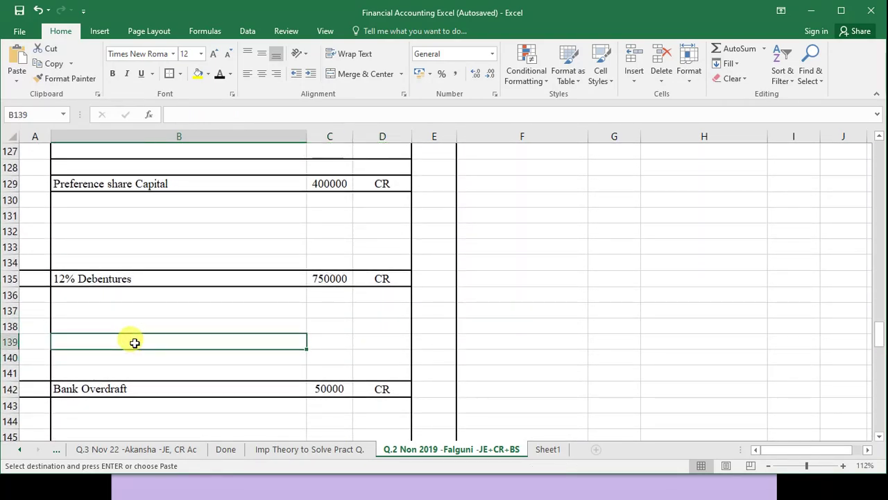
pyautogui.press('Return')
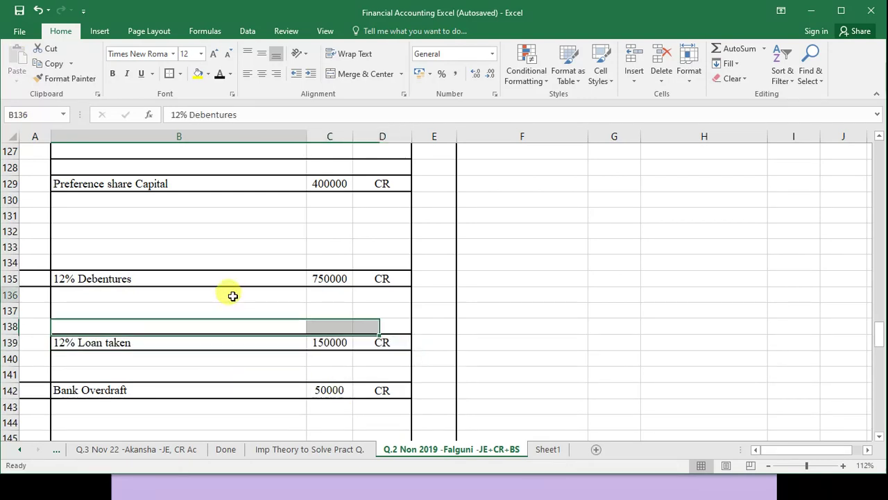
# Fill the journal entry number 9 for the bank overdraft payment in cell A40 with yellow.
pyautogui.moveTo(232, 296); pyautogui.dragTo(393, 323)
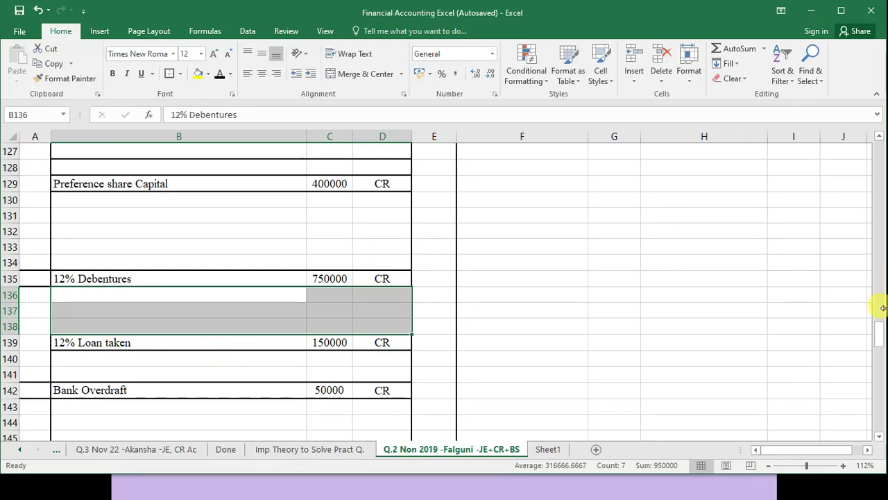
pyautogui.moveTo(883, 336); pyautogui.dragTo(878, 208)
pyautogui.click(35, 167)
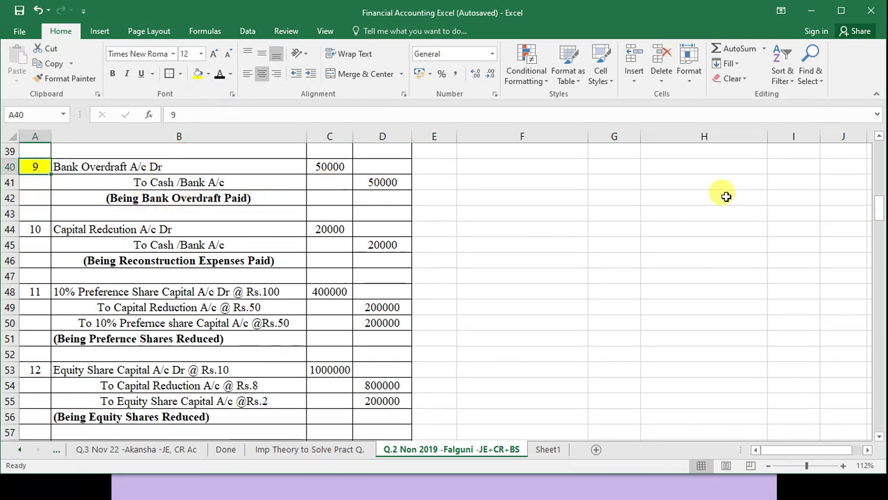
# Apply the black font colour to the hidden paid entry under Bank Overdraft in B143:D143.
pyautogui.moveTo(878, 215); pyautogui.dragTo(868, 340)
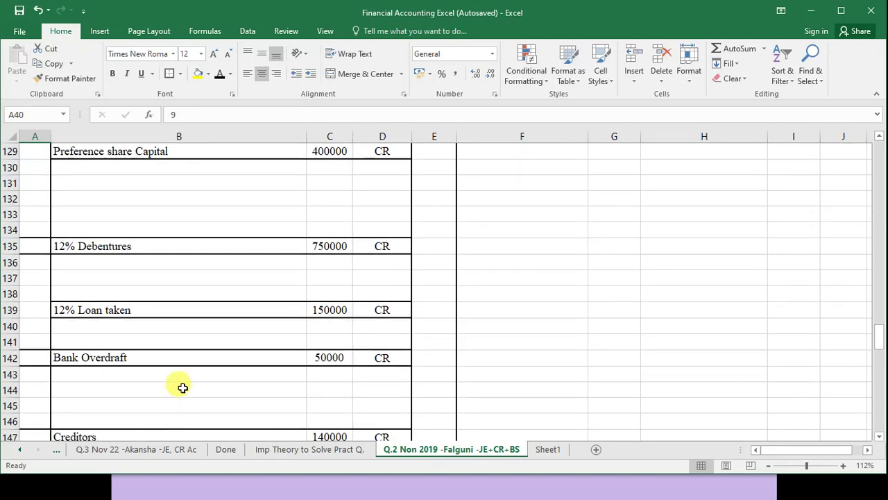
pyautogui.click(292, 377)
pyautogui.moveTo(292, 378); pyautogui.dragTo(376, 374)
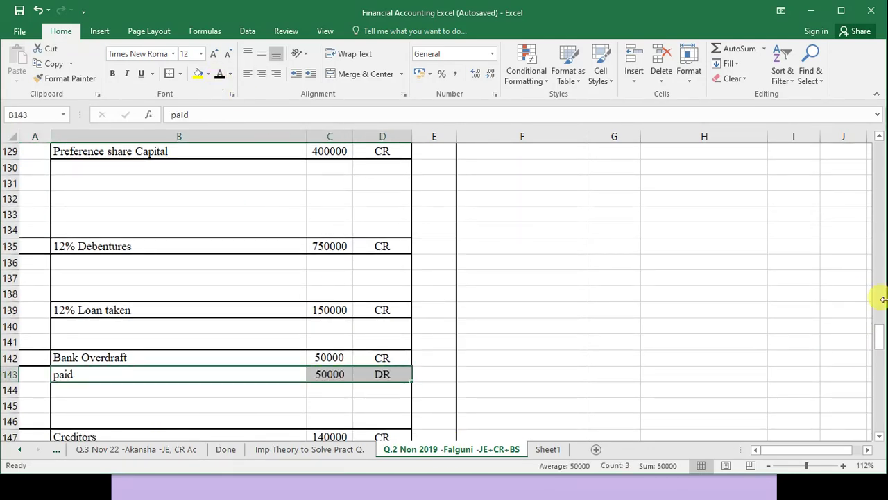
# Turn the hidden Bank overdraft entry under Cash in B197:D197 black.
pyautogui.moveTo(878, 320); pyautogui.dragTo(880, 418)
pyautogui.moveTo(122, 357); pyautogui.dragTo(365, 354)
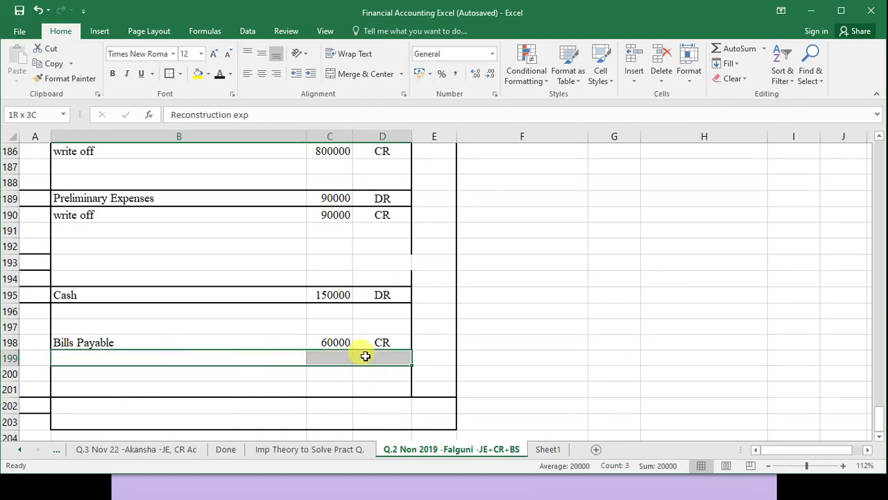
pyautogui.click(278, 339)
pyautogui.hotkey('ctrl', 'z')
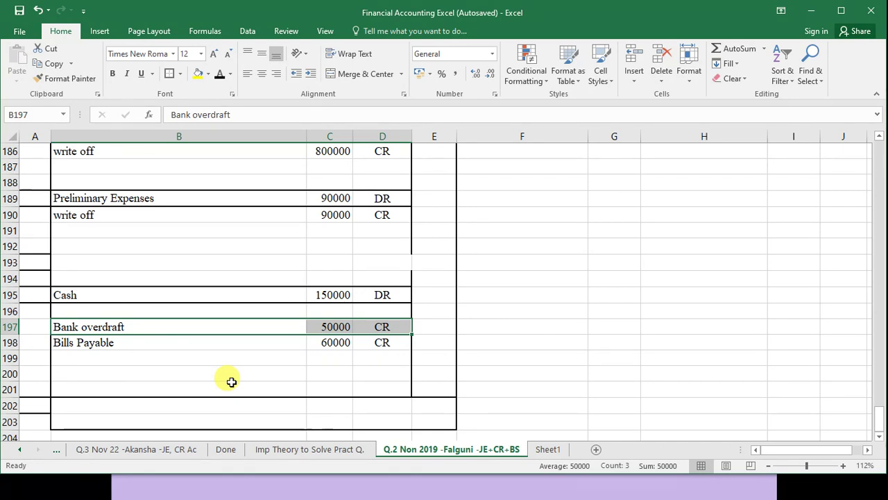
pyautogui.click(376, 331)
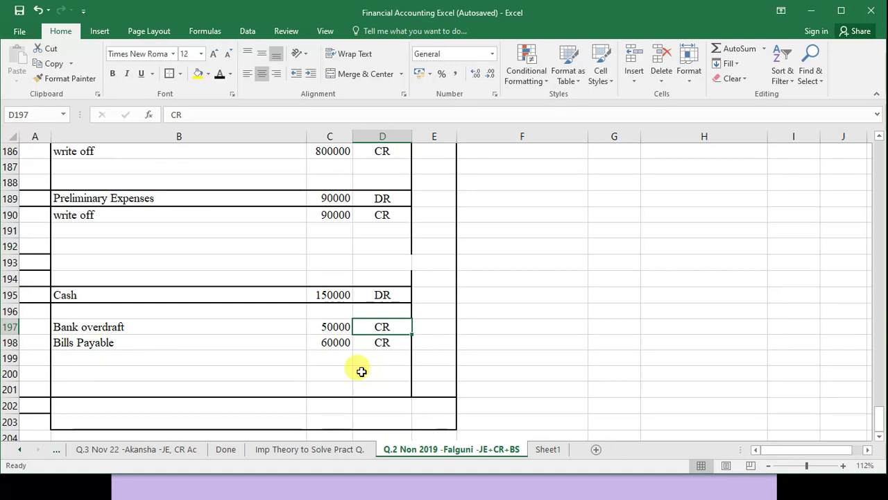
# Highlight the DR marker of the Cash account in cell D195 with yellow fill.
pyautogui.click(390, 296)
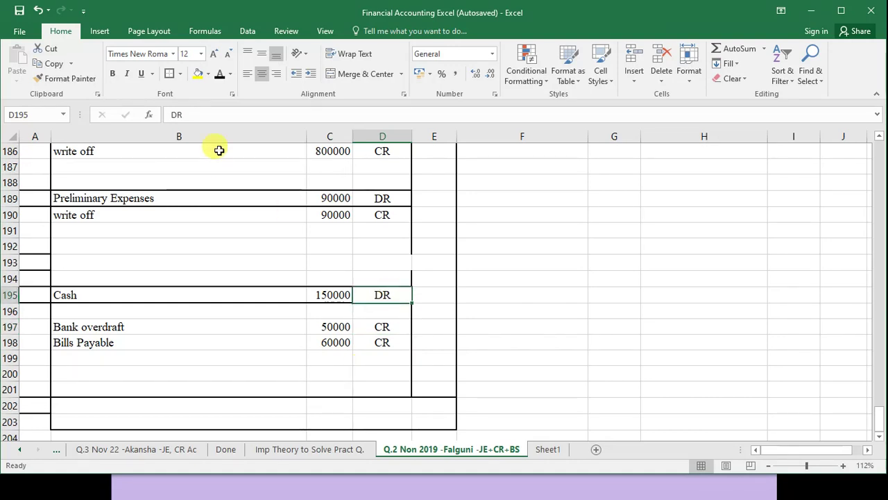
pyautogui.click(197, 73)
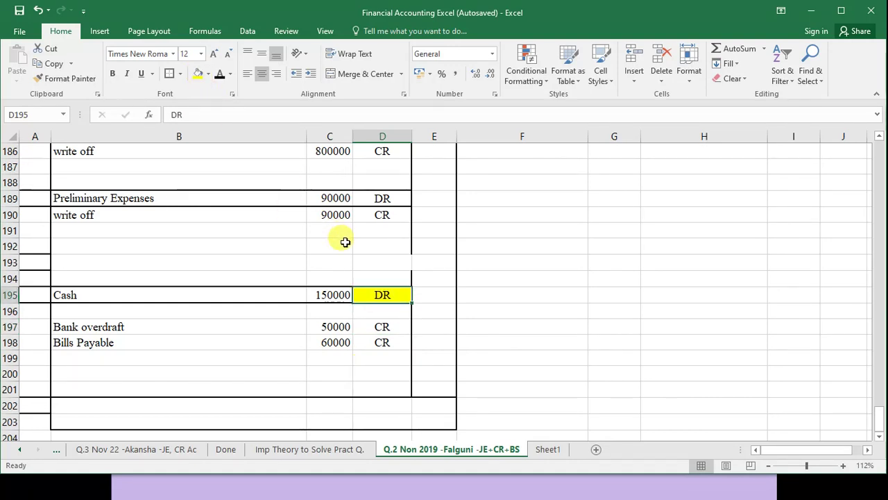
pyautogui.click(367, 330)
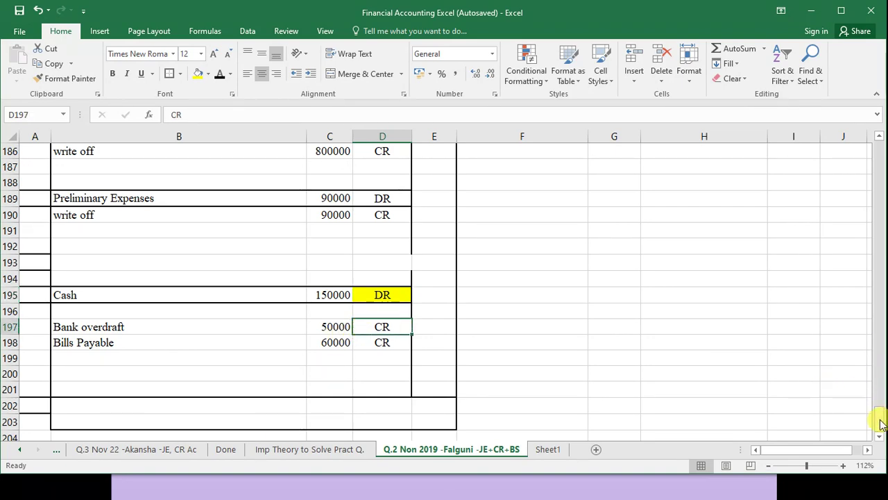
# Examine journal entry 10 for the reconstruction expenses paid, checking its accounts and amounts in rows 44 to 46.
pyautogui.moveTo(881, 423); pyautogui.dragTo(875, 123)
pyautogui.scroll(-6, 295, 324)
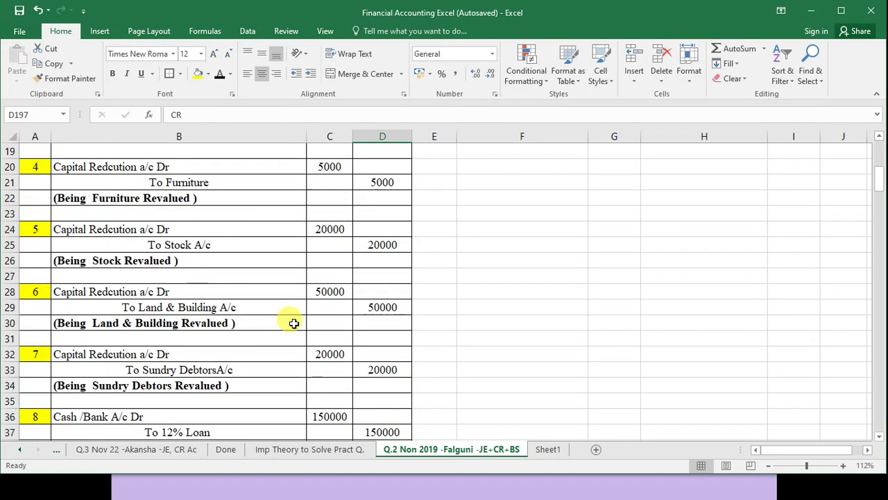
pyautogui.scroll(-6, 294, 323)
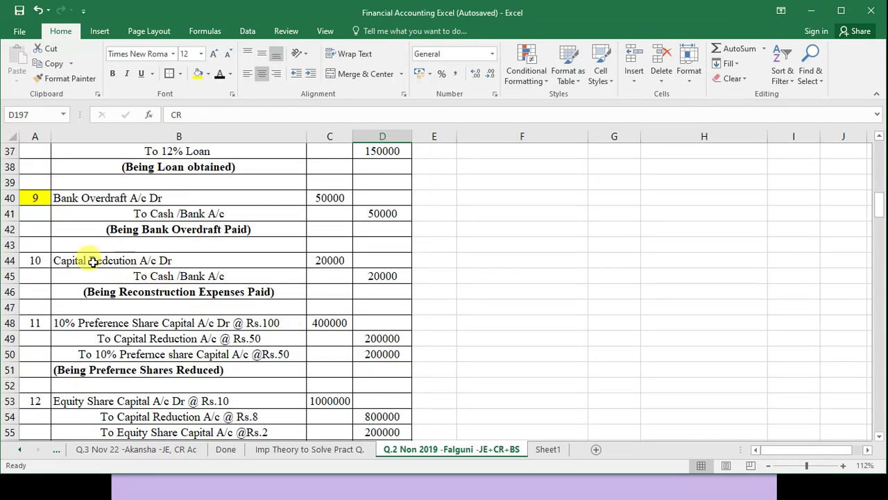
pyautogui.click(34, 259)
pyautogui.write('10')
pyautogui.click(93, 258)
pyautogui.moveTo(159, 273); pyautogui.dragTo(198, 289)
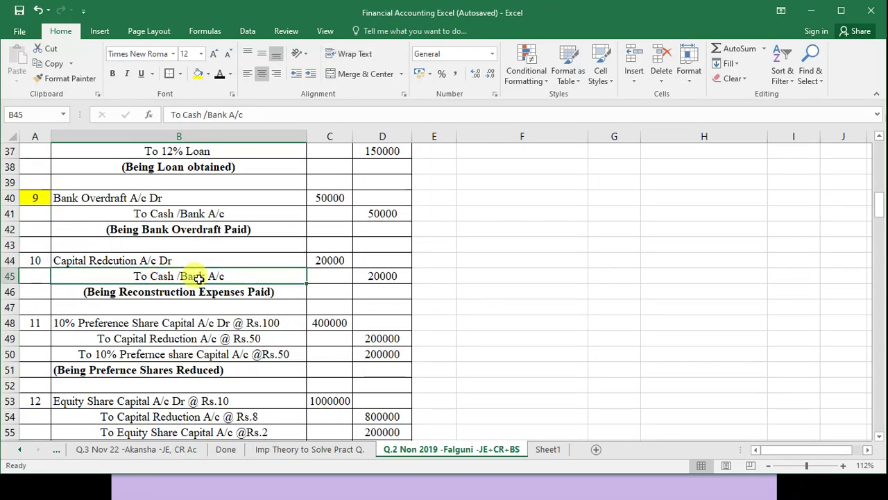
pyautogui.hotkey('ctrl', 'c')
pyautogui.click(202, 302)
pyautogui.click(200, 291)
pyautogui.press('Escape')
pyautogui.click(194, 275)
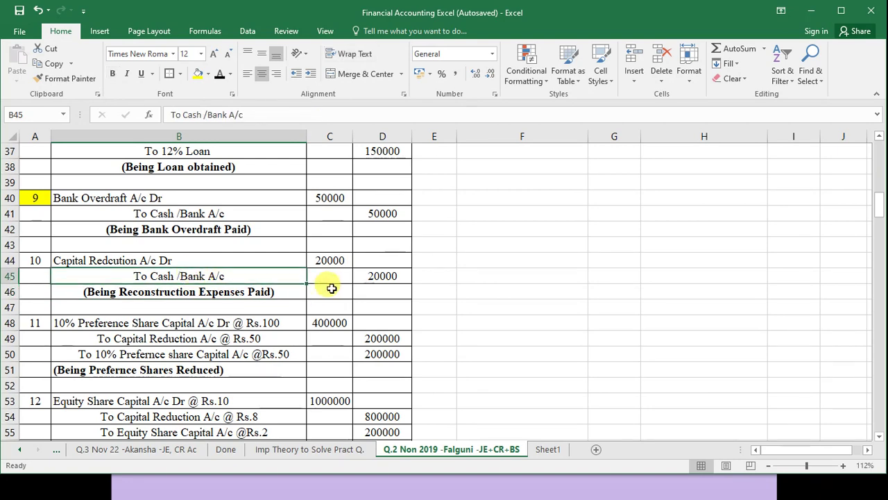
pyautogui.click(368, 279)
# Turn the hidden Reconstruction exp entry under Cash in B199:D199 black.
pyautogui.moveTo(882, 208); pyautogui.dragTo(878, 430)
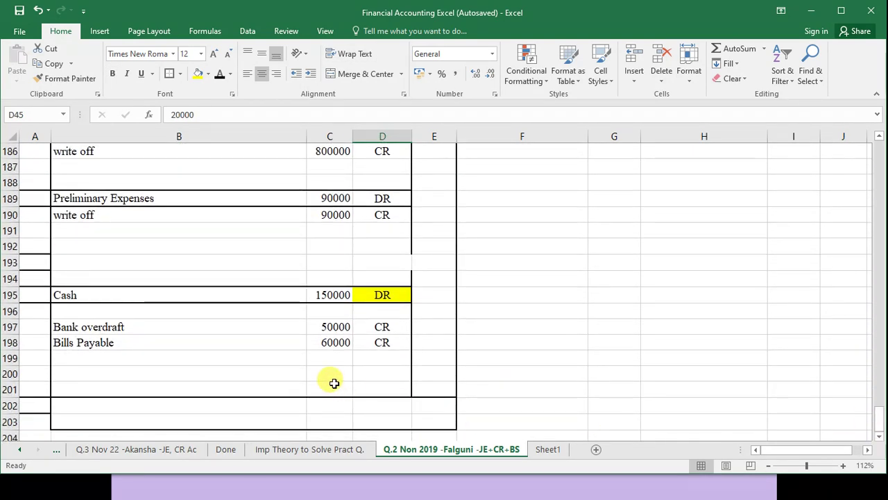
pyautogui.moveTo(298, 358); pyautogui.dragTo(375, 356)
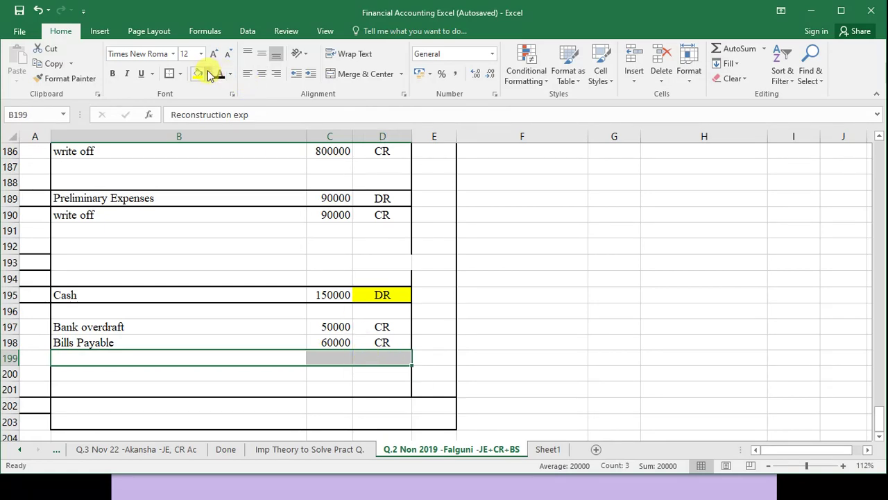
pyautogui.click(217, 75)
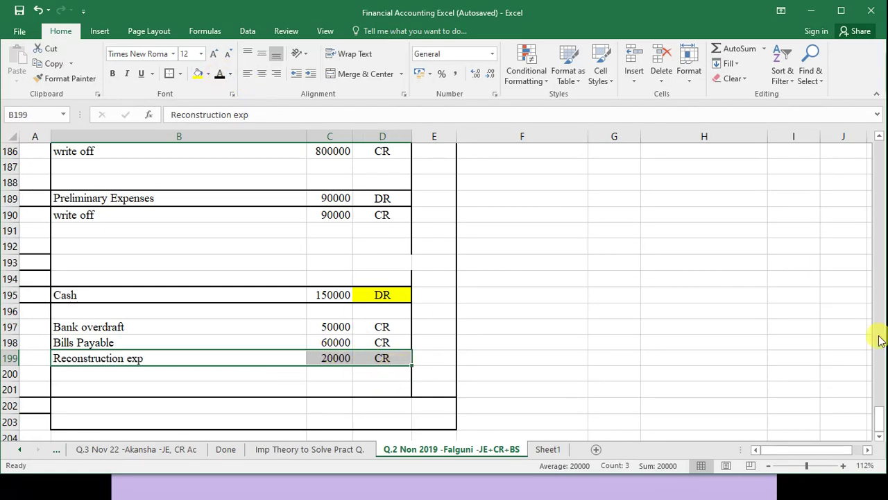
# Fill the journal entry number 10 for the reconstruction expenses in cell A44 with yellow.
pyautogui.moveTo(882, 388); pyautogui.dragTo(868, 213)
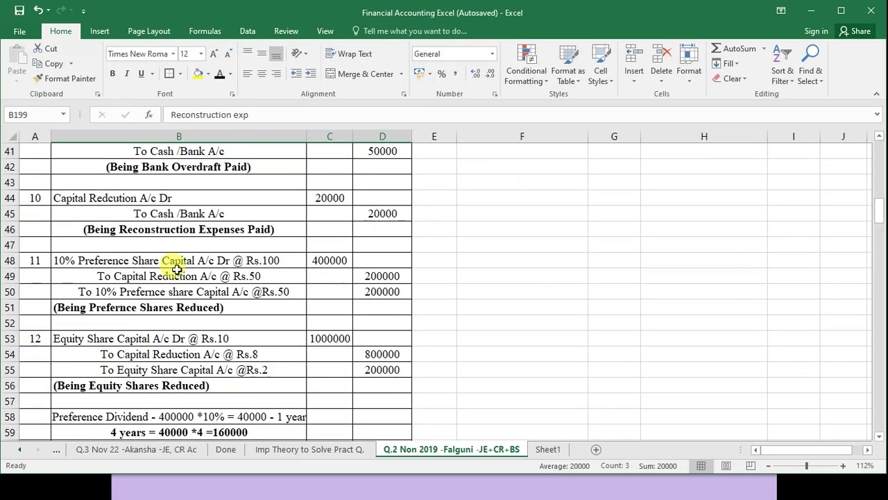
pyautogui.scroll(2, 177, 269)
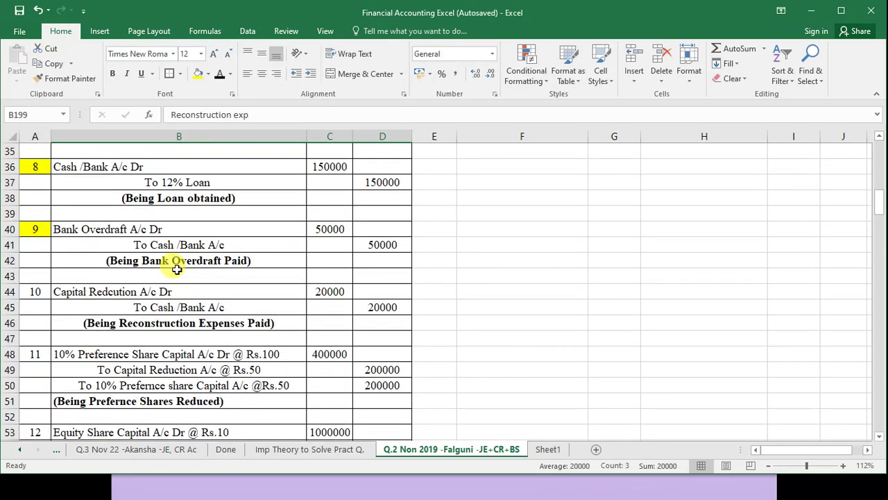
pyautogui.click(33, 287)
pyautogui.click(198, 74)
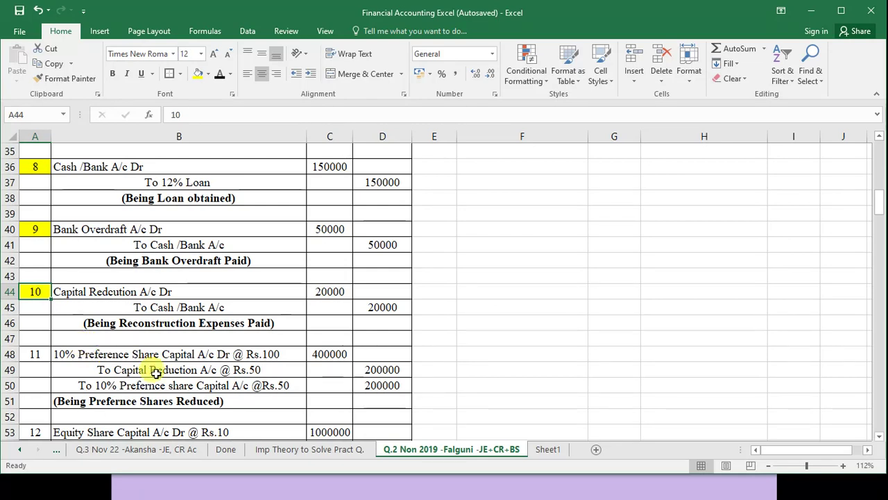
# Check journal entry 11 and reveal the hidden 400000 DR and 200000 CR rows under Preference share Capital in B130:D131 with black font.
pyautogui.click(181, 355)
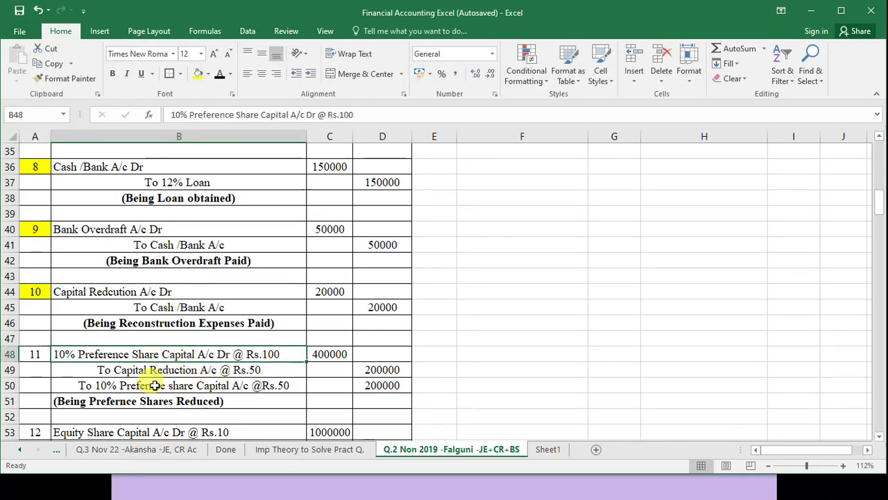
pyautogui.click(330, 354)
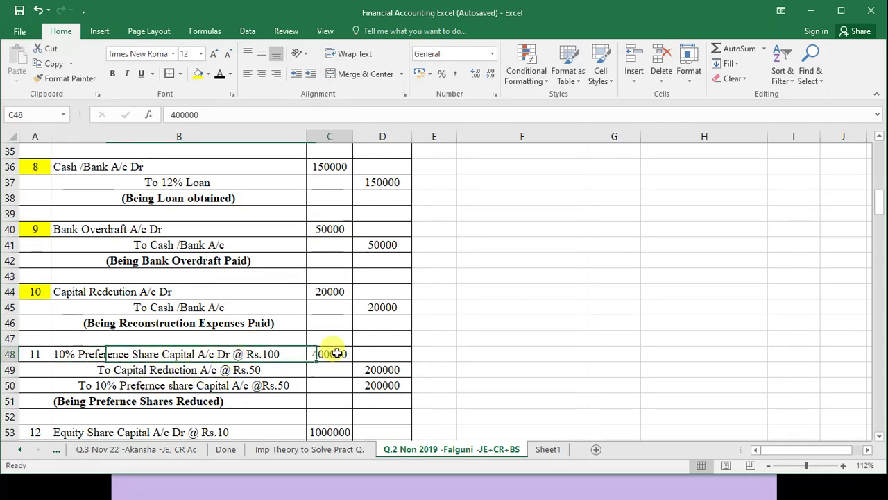
pyautogui.click(217, 386)
pyautogui.click(315, 355)
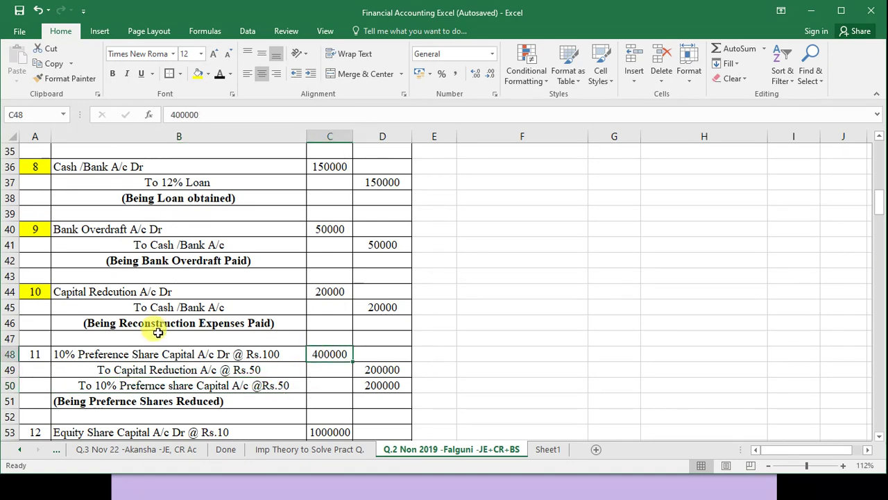
pyautogui.click(197, 353)
pyautogui.moveTo(302, 386); pyautogui.dragTo(382, 401)
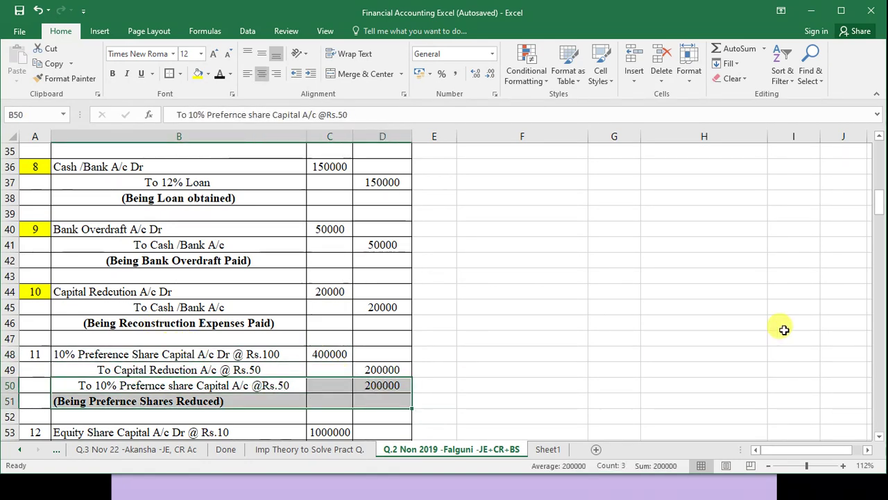
pyautogui.moveTo(882, 206); pyautogui.dragTo(867, 324)
pyautogui.moveTo(285, 362); pyautogui.dragTo(386, 358)
pyautogui.hotkey('ctrl', 'v')
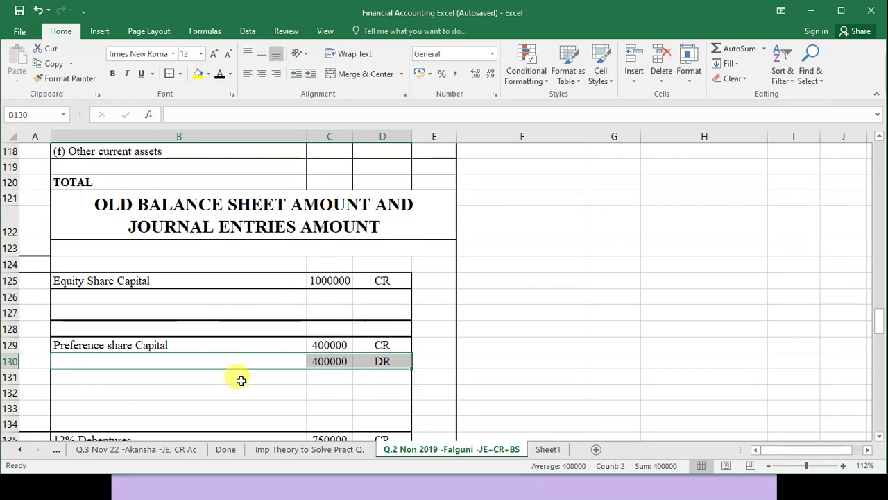
pyautogui.moveTo(240, 377); pyautogui.dragTo(386, 363)
pyautogui.click(219, 73)
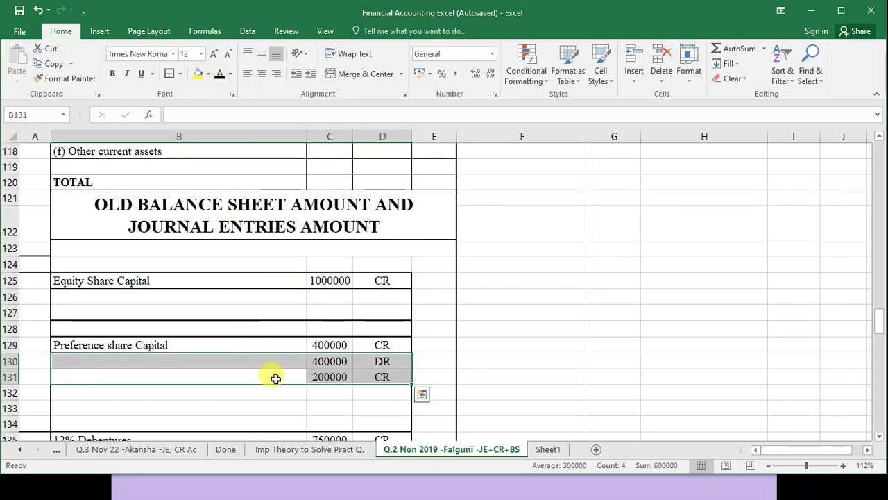
pyautogui.moveTo(234, 356); pyautogui.dragTo(238, 375)
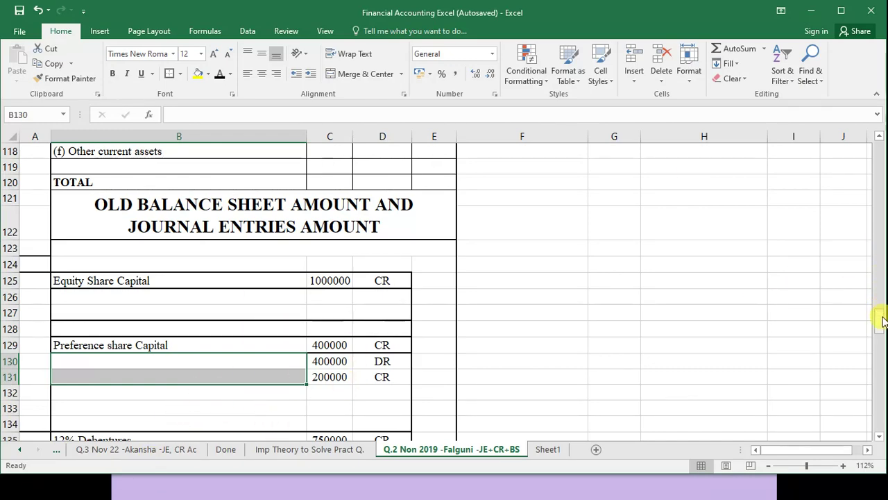
# Fill the journal entry number 11 for the preference share reduction in cell A48 with yellow.
pyautogui.moveTo(883, 321); pyautogui.dragTo(876, 143)
pyautogui.scroll(-4, 199, 365)
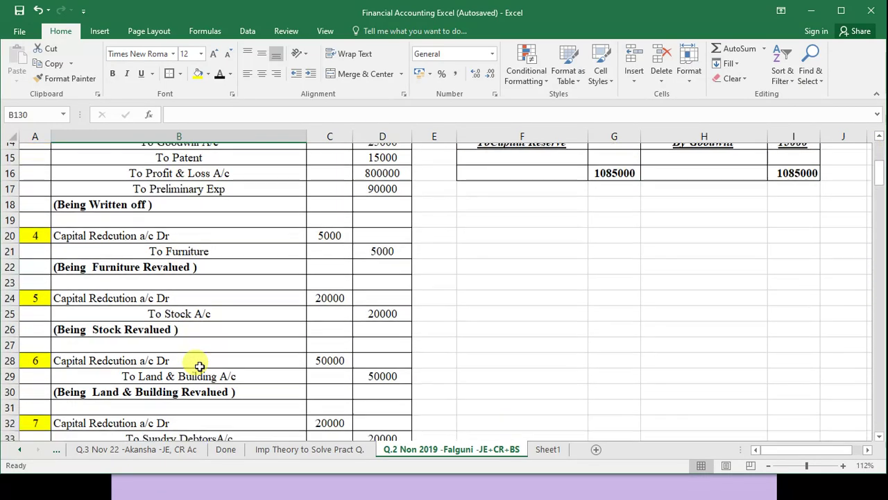
pyautogui.scroll(-9, 199, 365)
pyautogui.click(35, 276)
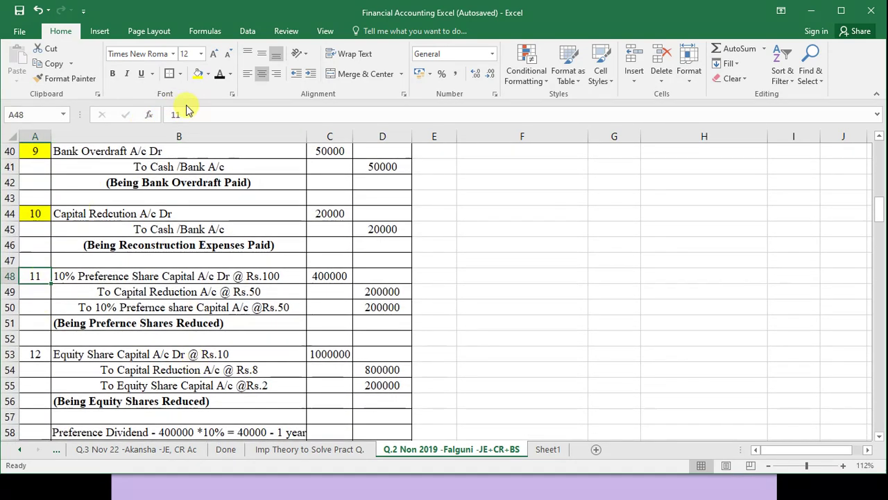
# Check journal entry 12 and reveal the hidden 1000000 DR and 200000 CR rows under Equity Share Capital in B126:D127 with black font.
pyautogui.click(114, 354)
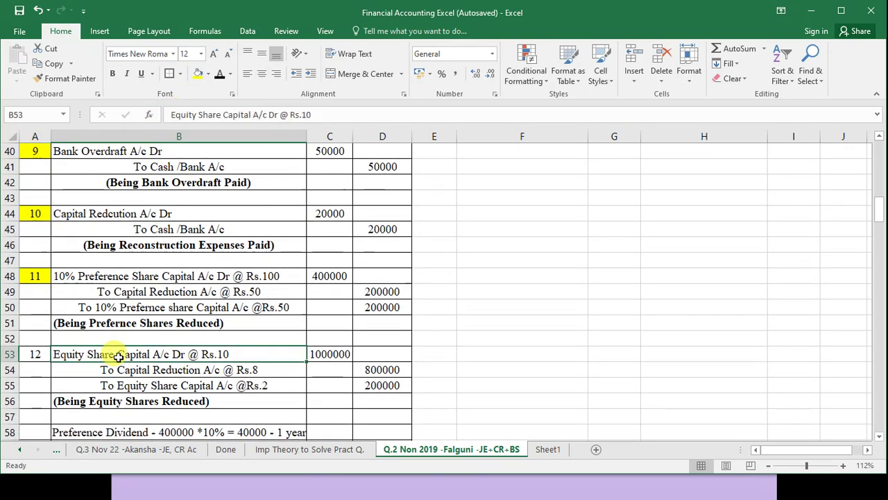
pyautogui.click(333, 354)
pyautogui.keyDown('ctrl'); pyautogui.moveTo(254, 385); pyautogui.dragTo(375, 386); pyautogui.keyUp('ctrl')
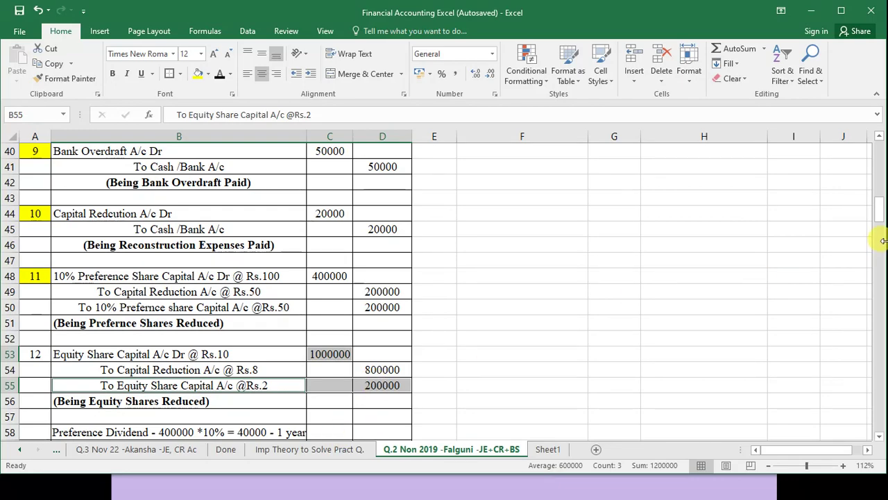
pyautogui.moveTo(881, 213); pyautogui.dragTo(881, 319)
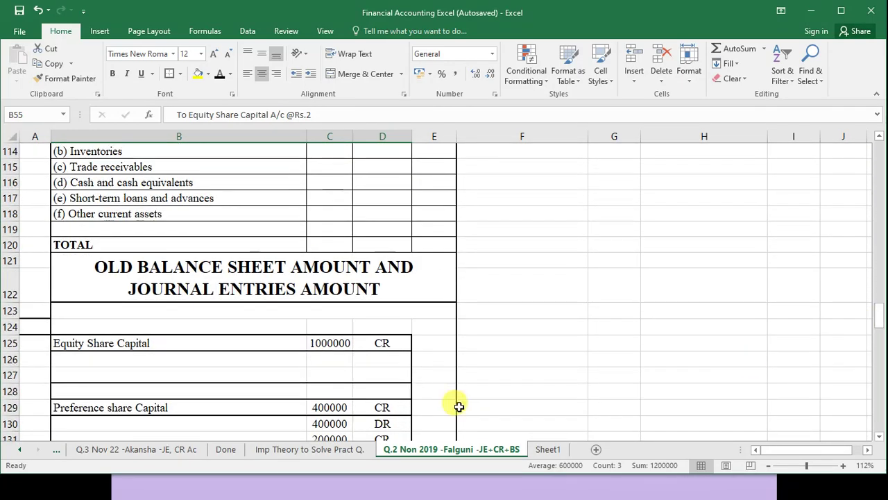
pyautogui.click(249, 360)
pyautogui.moveTo(250, 361); pyautogui.dragTo(369, 357)
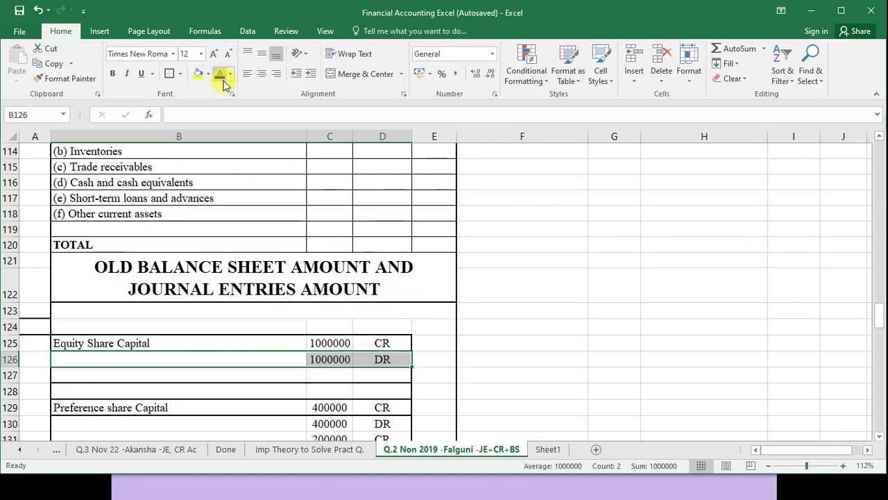
pyautogui.moveTo(264, 375); pyautogui.dragTo(360, 373)
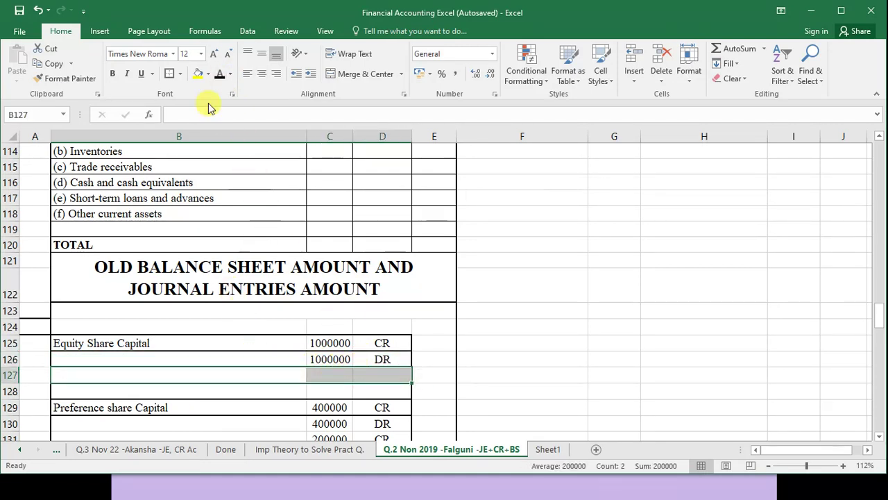
pyautogui.click(224, 78)
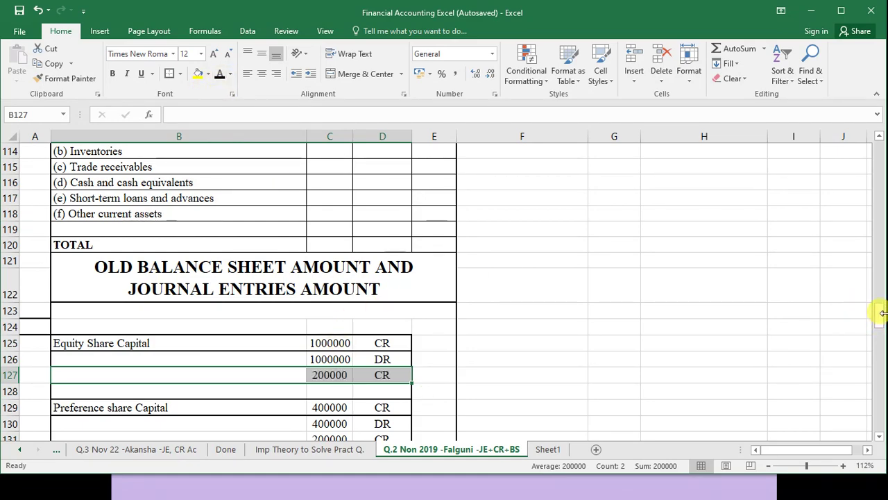
# Fill the journal entry number 13 for the preference dividend payment in cell A63 with yellow.
pyautogui.moveTo(880, 312); pyautogui.dragTo(875, 226)
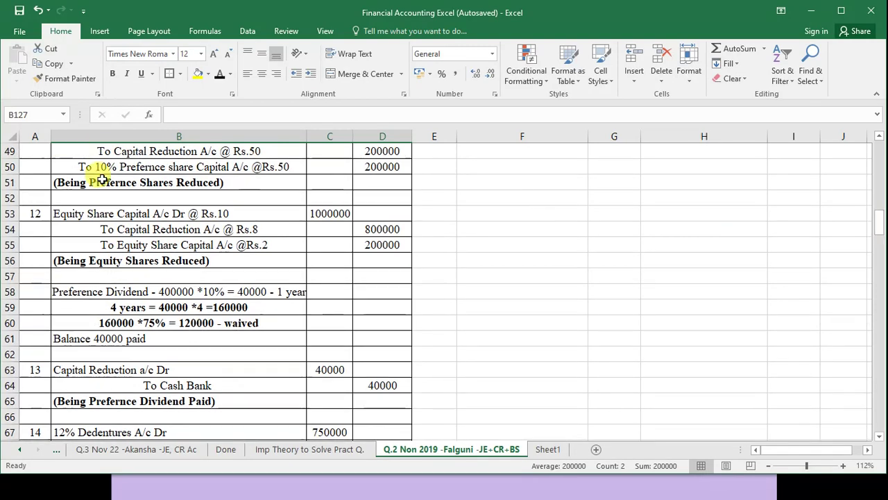
pyautogui.click(35, 210)
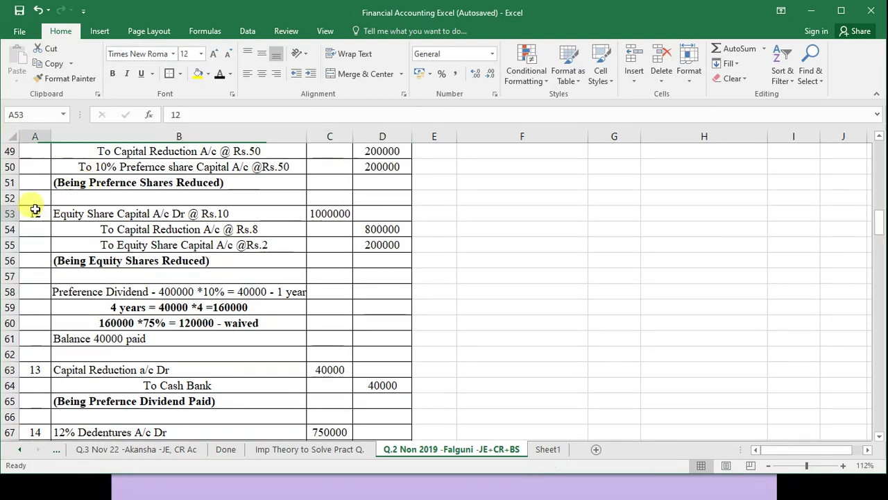
pyautogui.click(48, 371)
pyautogui.moveTo(878, 222); pyautogui.dragTo(879, 233)
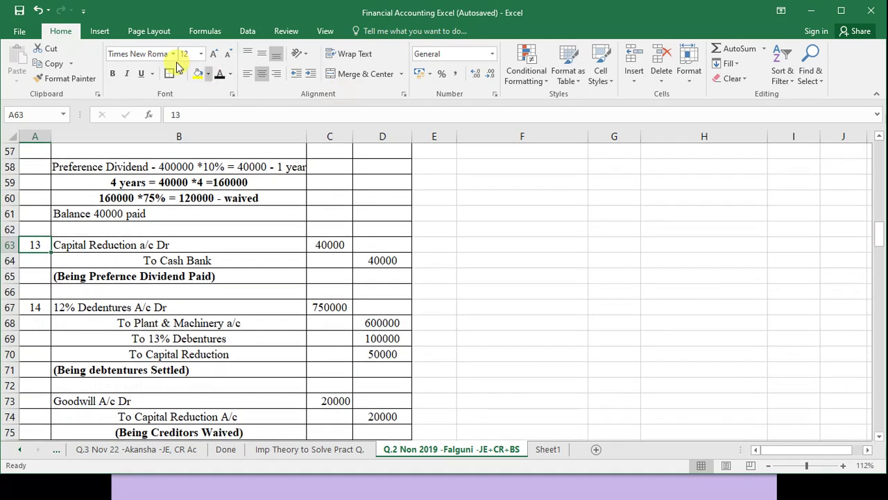
pyautogui.click(198, 74)
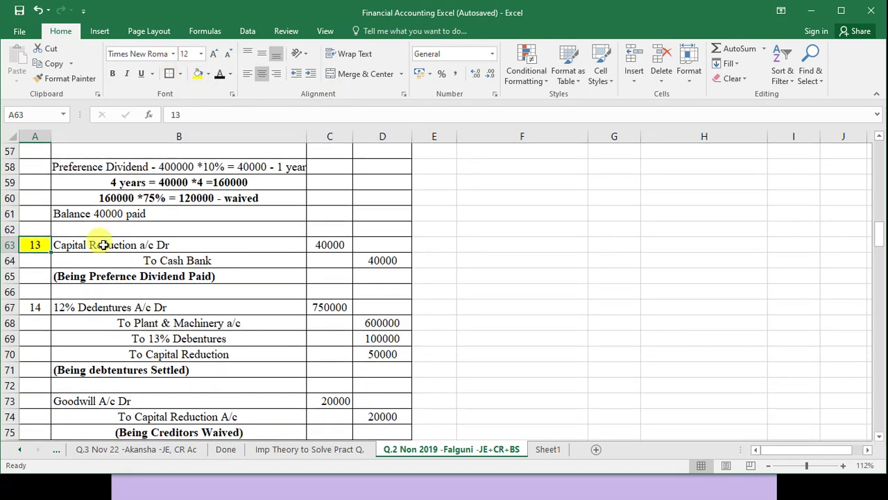
# Reveal the hidden Preference Dividend entry of 40000 under Cash in B200:D200 with black font.
pyautogui.click(186, 260)
pyautogui.moveTo(880, 231); pyautogui.dragTo(876, 427)
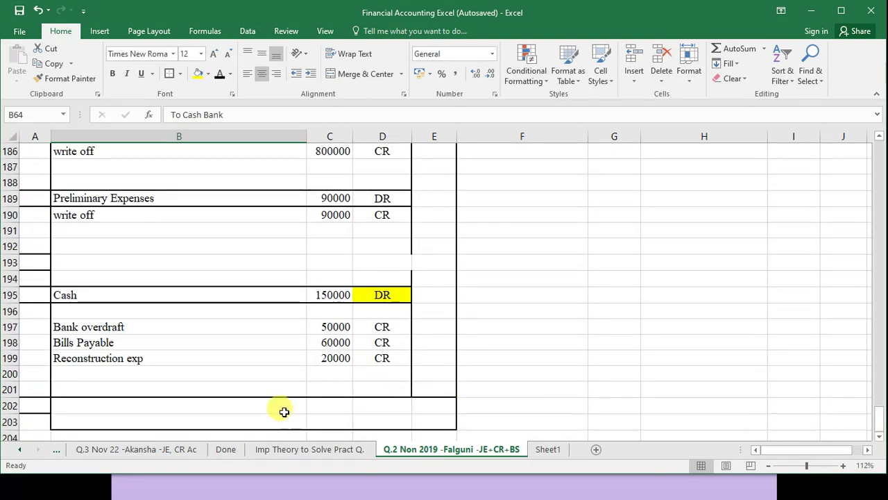
pyautogui.click(247, 374)
pyautogui.write('Preference Dividend\t40000\t-20000')
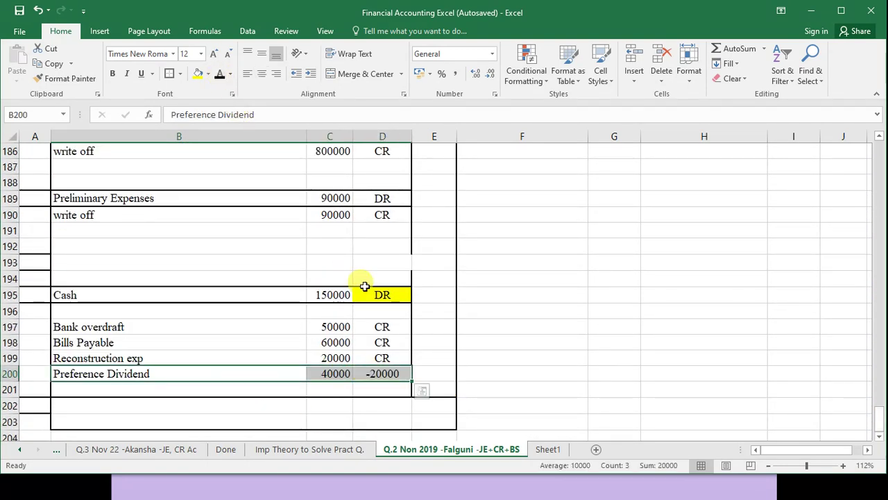
pyautogui.click(374, 375)
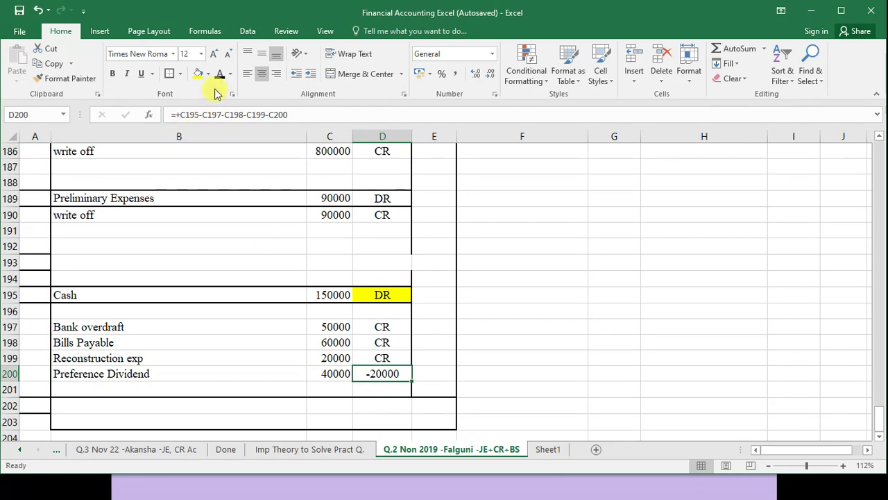
# Replace the formula in D200 of the Preference Dividend row with CR and show it in black font.
pyautogui.click(231, 75)
pyautogui.click(220, 115)
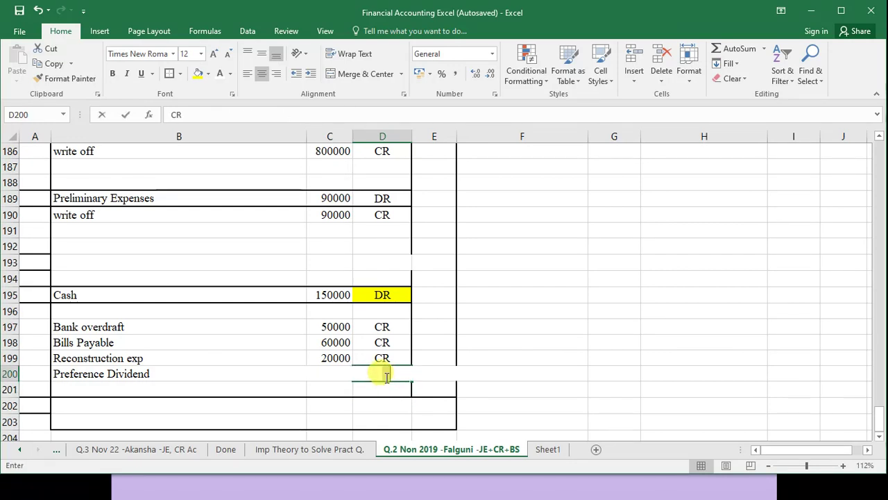
pyautogui.press('Down')
pyautogui.click(397, 364)
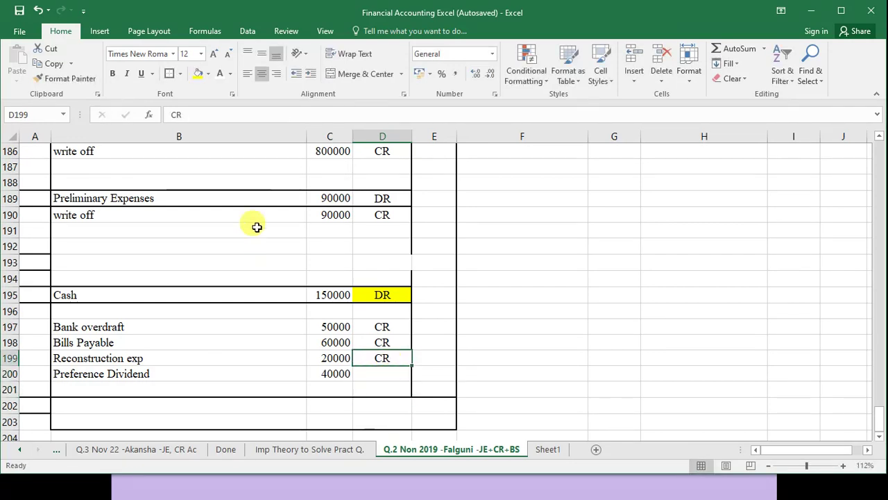
pyautogui.click(397, 372)
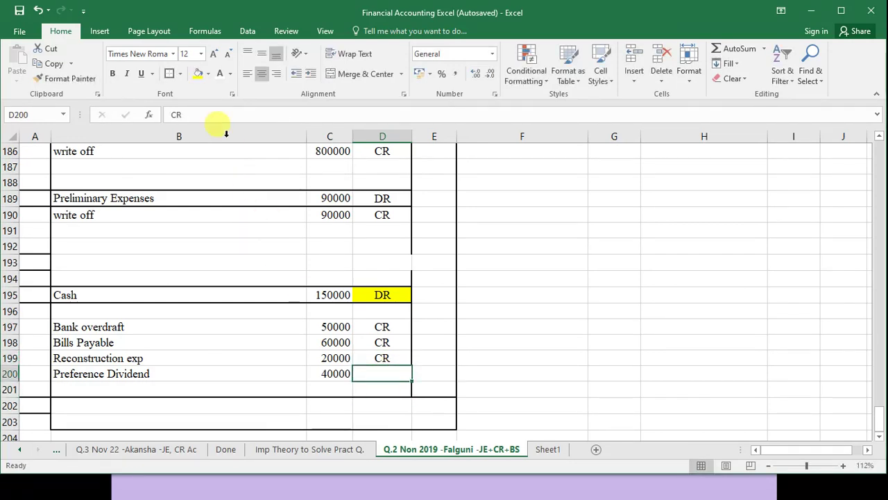
pyautogui.click(231, 75)
pyautogui.click(240, 130)
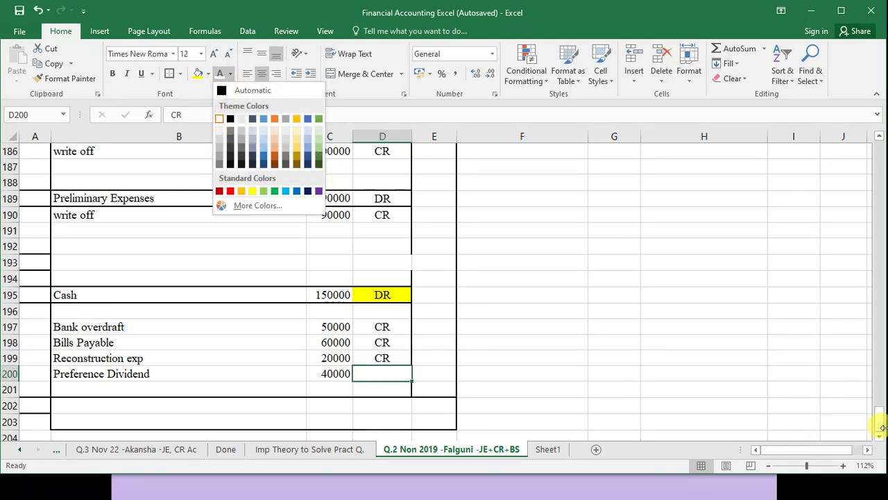
pyautogui.click(226, 91)
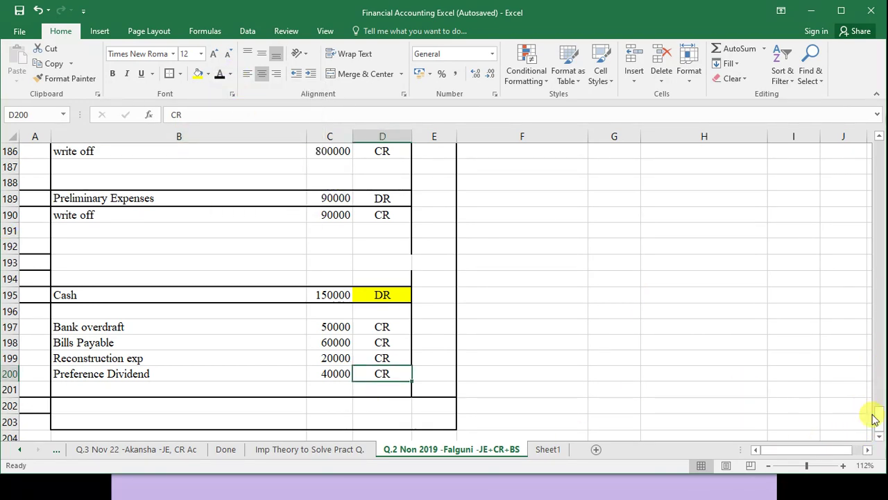
# Check journal entry 14 and reveal the hidden 12% Debentures 750000 DR row in B136:D136 with black font.
pyautogui.moveTo(883, 414); pyautogui.dragTo(875, 173)
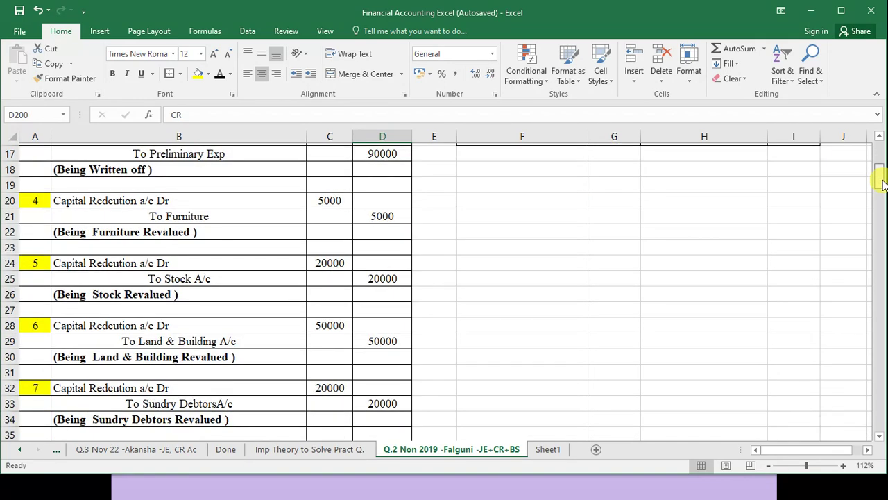
pyautogui.scroll(-12, 179, 369)
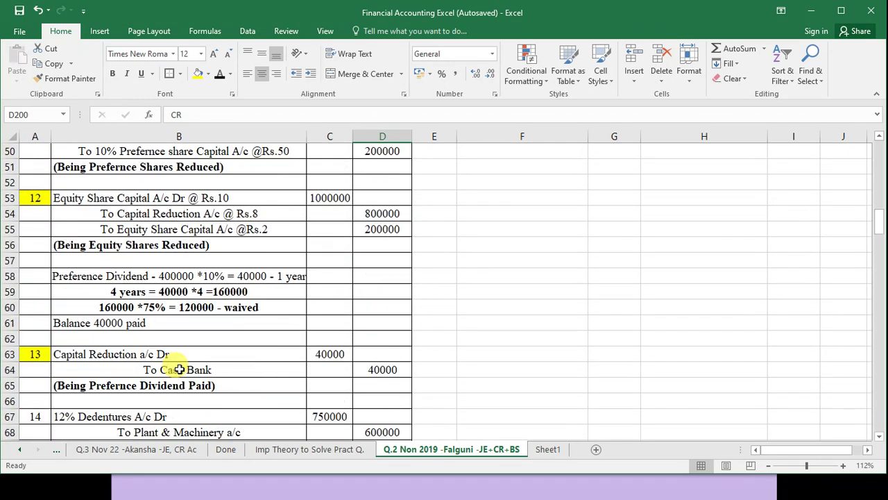
pyautogui.scroll(-1, 179, 369)
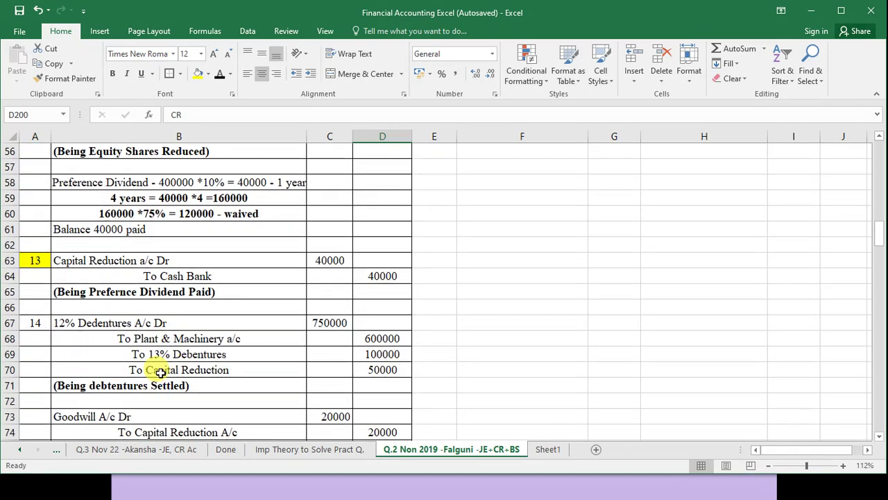
pyautogui.scroll(-2, 184, 326)
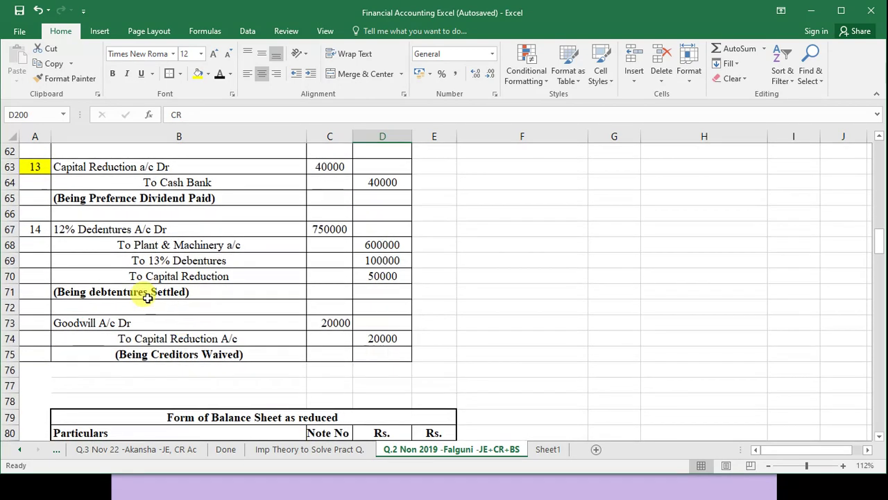
pyautogui.click(82, 229)
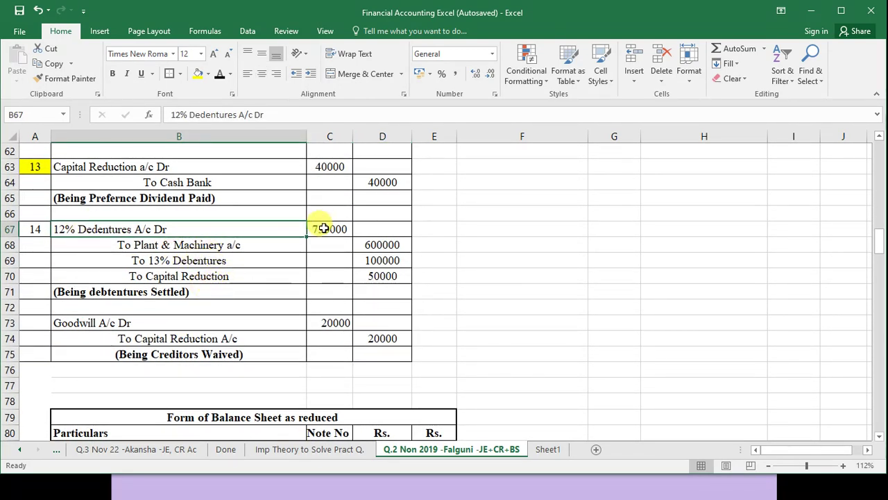
pyautogui.scroll(-17, 430, 343)
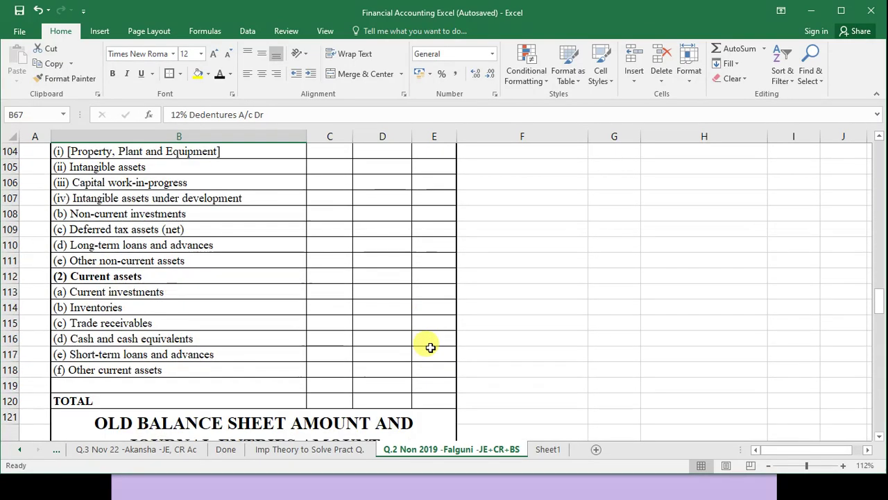
pyautogui.scroll(-4, 430, 344)
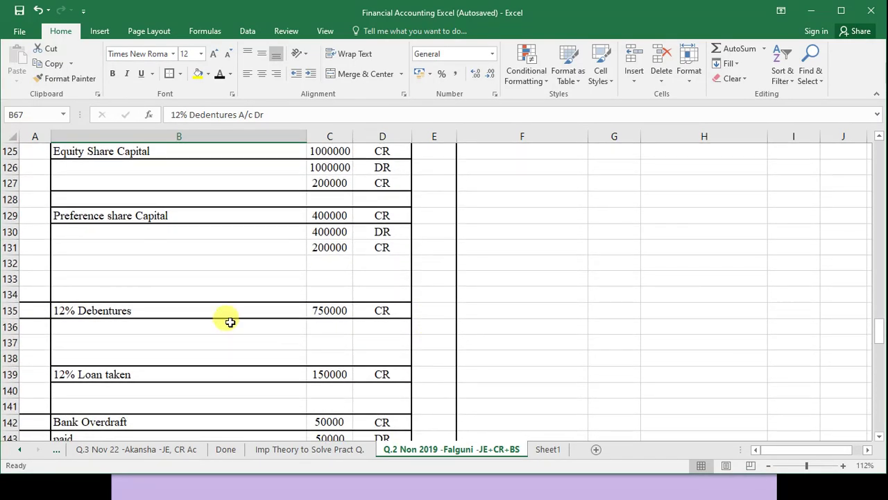
pyautogui.moveTo(281, 320); pyautogui.dragTo(388, 324)
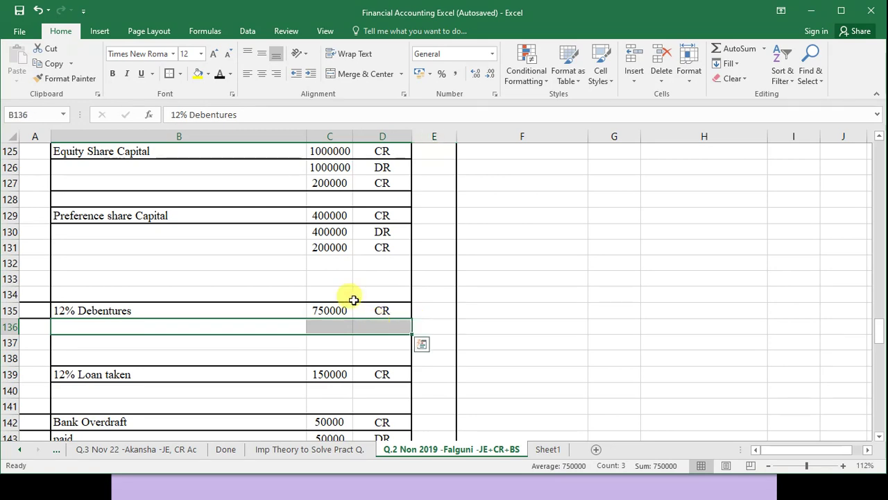
pyautogui.click(219, 73)
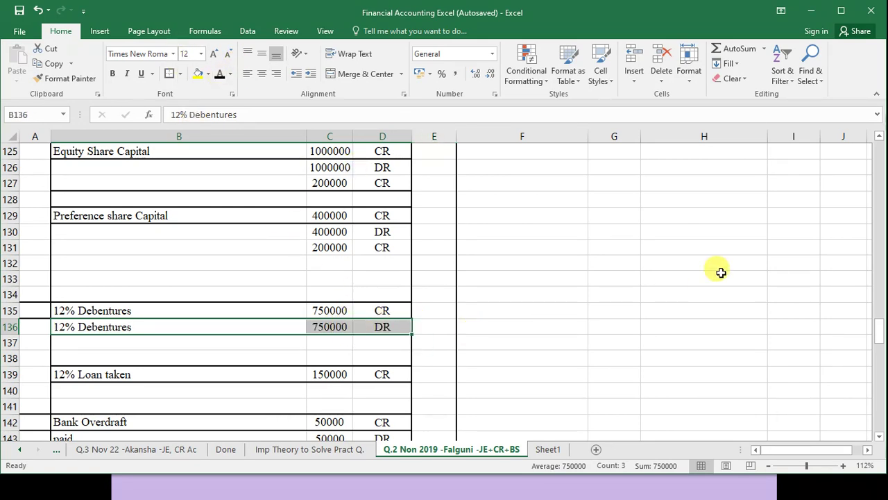
# Reveal the hidden "given to debentures" row of 600000 CR under Plant & Machinery in B159:D159 with black font.
pyautogui.moveTo(881, 340); pyautogui.dragTo(881, 247)
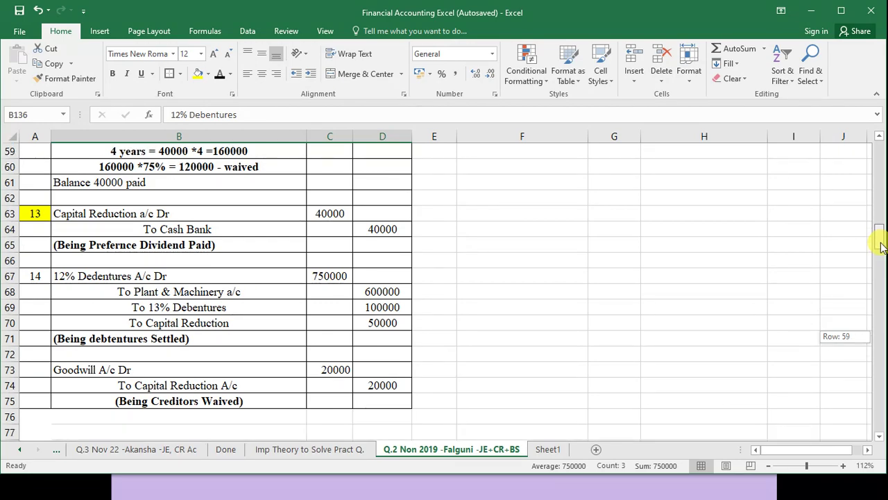
pyautogui.click(229, 292)
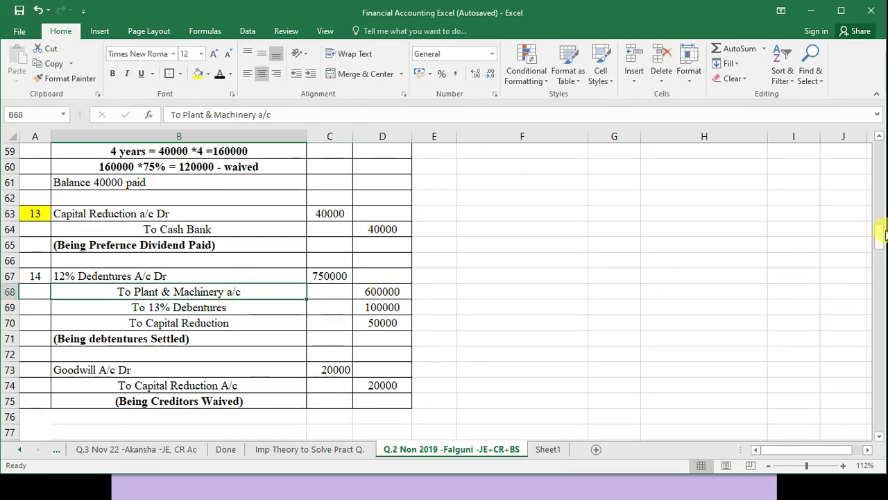
pyautogui.moveTo(881, 240); pyautogui.dragTo(880, 358)
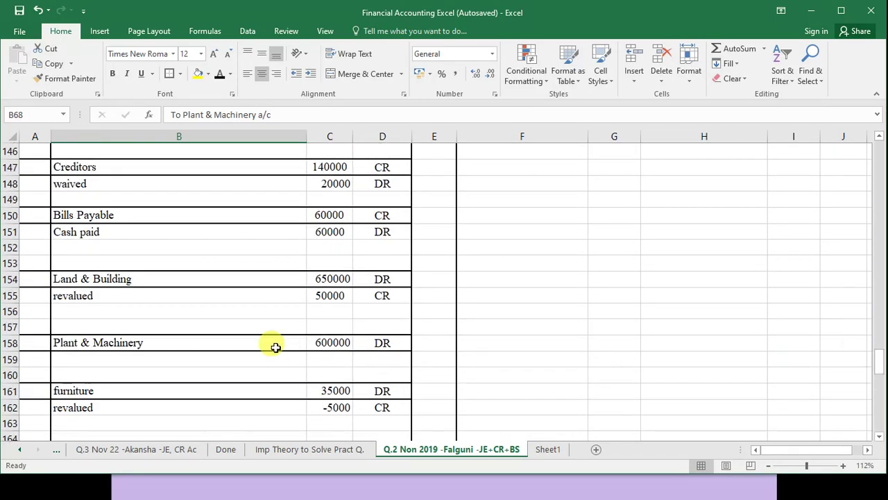
pyautogui.moveTo(267, 354); pyautogui.dragTo(382, 359)
pyautogui.click(219, 74)
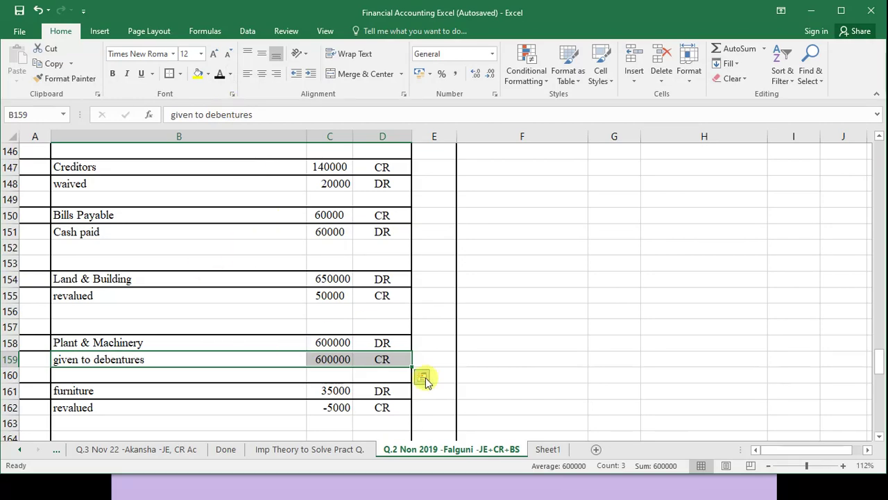
# Reveal the hidden 13% Debentures 100000 CR row in B137:D137 with black font.
pyautogui.moveTo(881, 368); pyautogui.dragTo(878, 238)
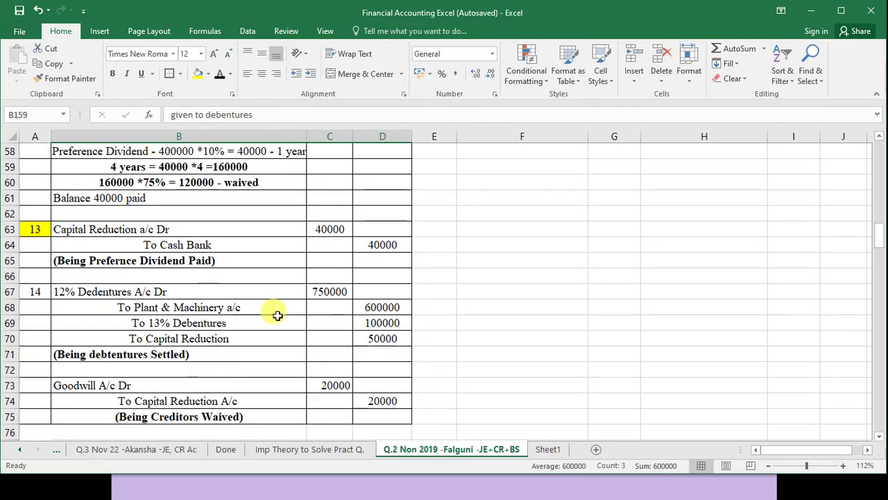
pyautogui.click(200, 327)
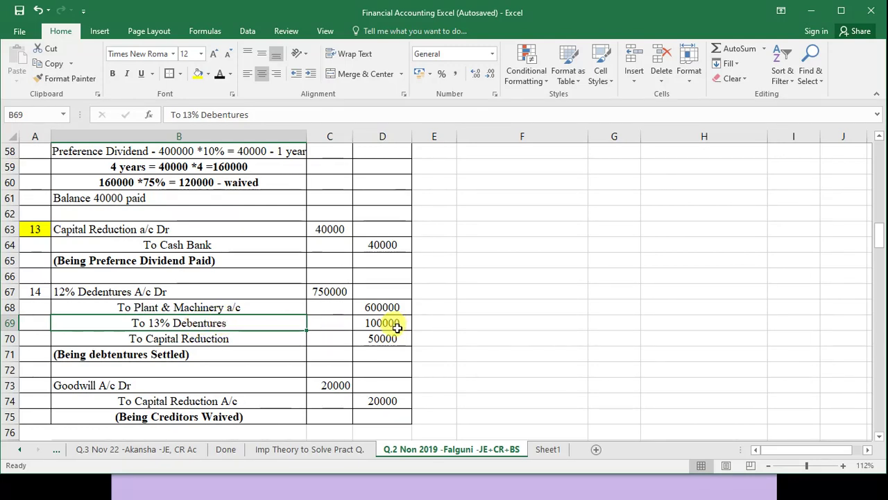
pyautogui.moveTo(880, 236); pyautogui.dragTo(882, 332)
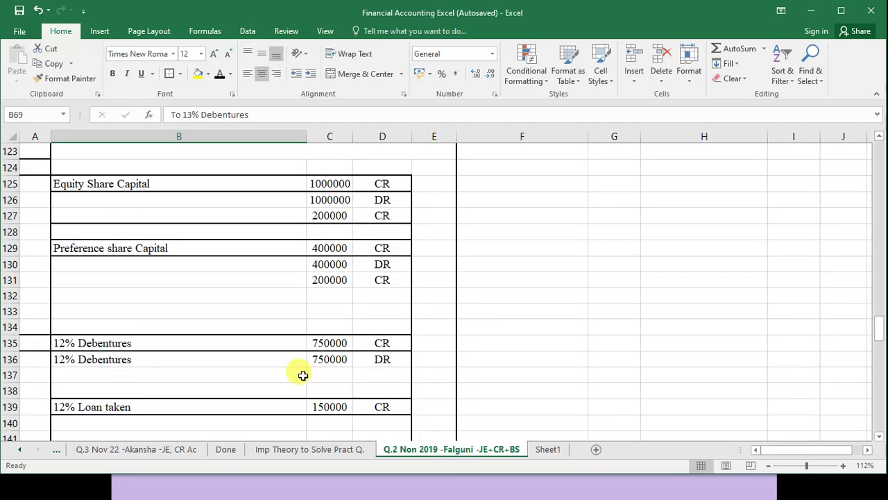
pyautogui.moveTo(297, 373); pyautogui.dragTo(388, 375)
pyautogui.click(219, 73)
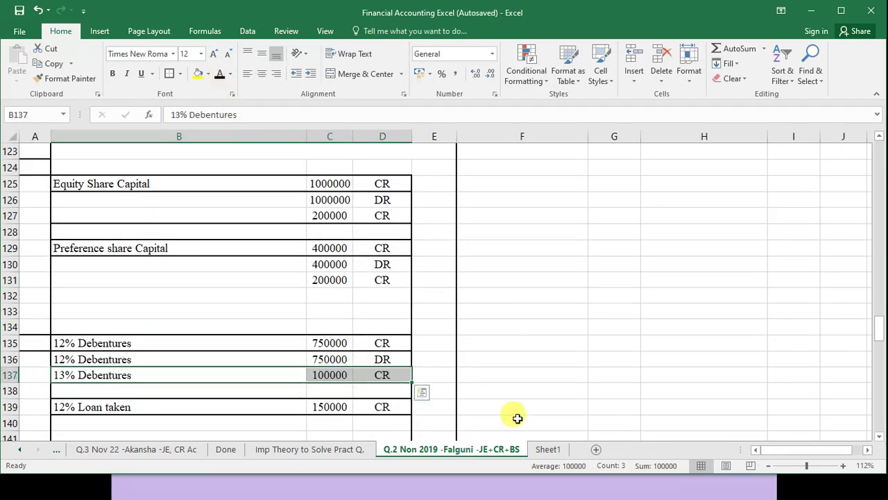
# Fill the journal entry number 14 for the debenture settlement in cell A67 with yellow.
pyautogui.moveTo(881, 332); pyautogui.dragTo(880, 233)
pyautogui.click(173, 369)
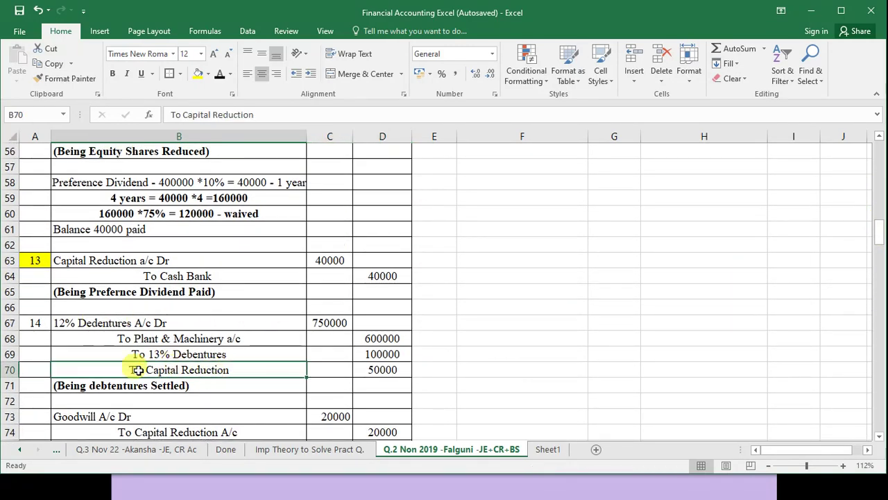
pyautogui.click(25, 324)
pyautogui.click(198, 74)
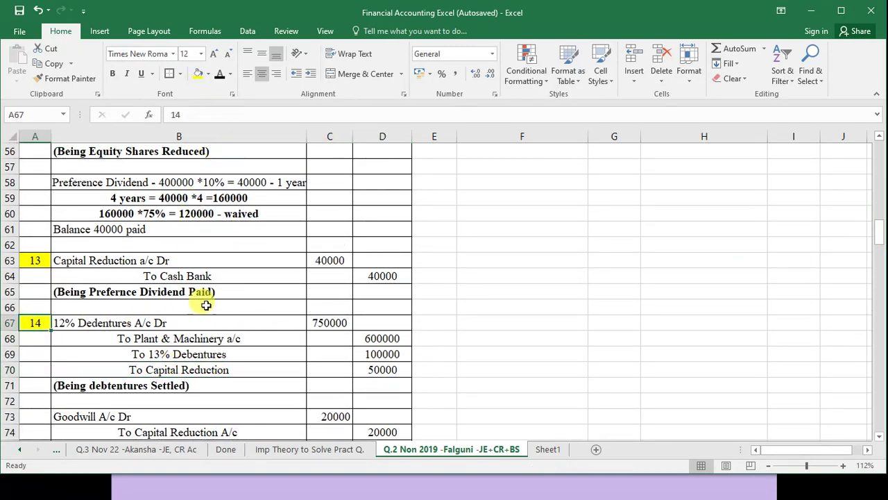
# Examine the unnumbered Goodwill journal entry in rows 73 to 75, including its debit and Capital Reduction credit.
pyautogui.scroll(-2, 279, 323)
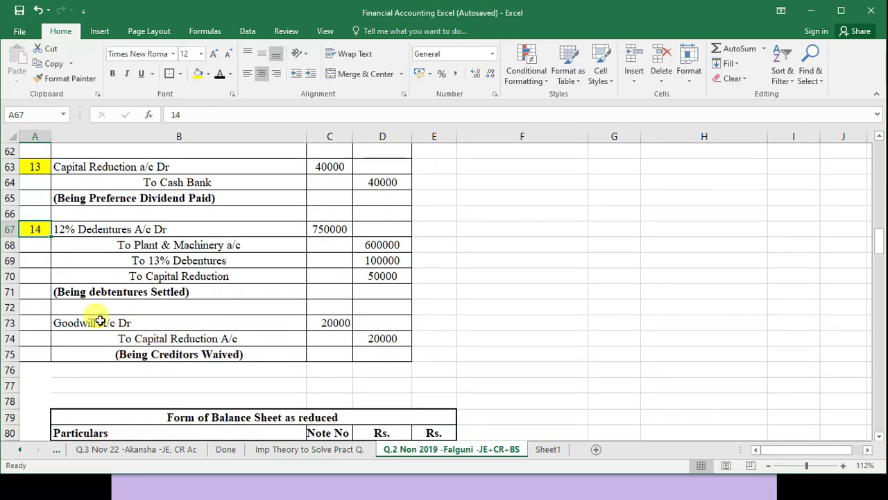
pyautogui.click(101, 321)
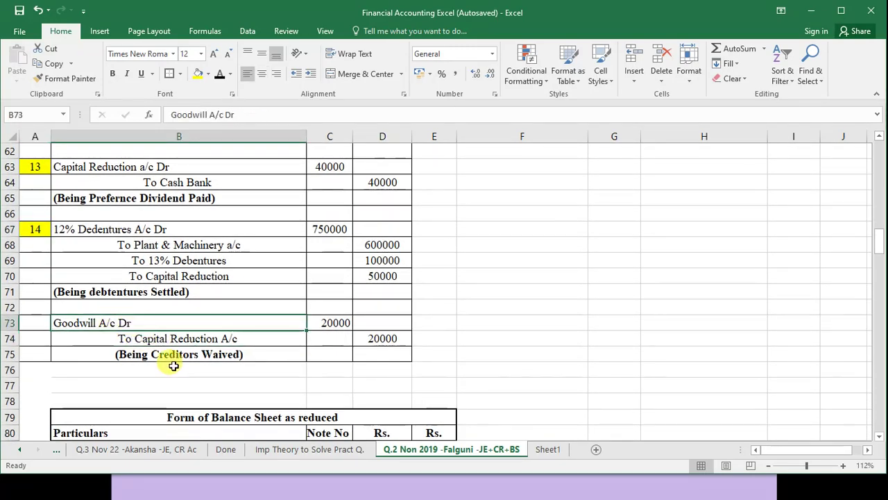
pyautogui.click(331, 322)
pyautogui.click(230, 339)
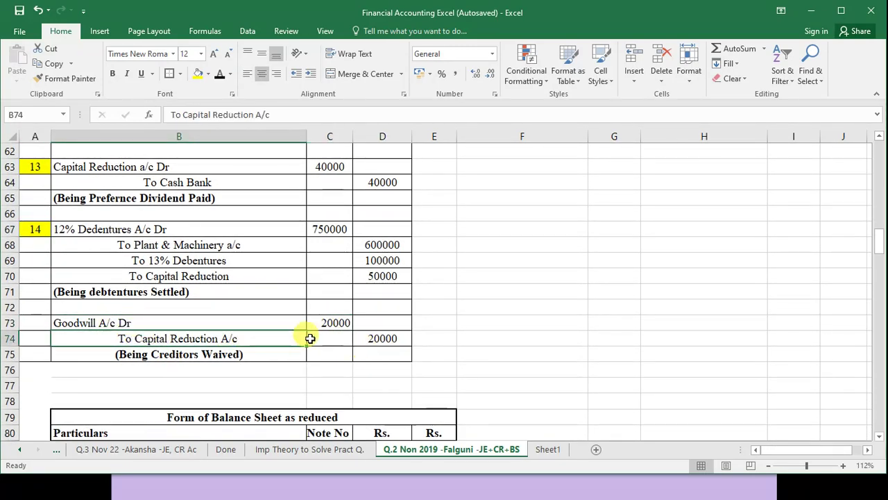
pyautogui.moveTo(311, 338); pyautogui.dragTo(359, 340)
pyautogui.click(274, 327)
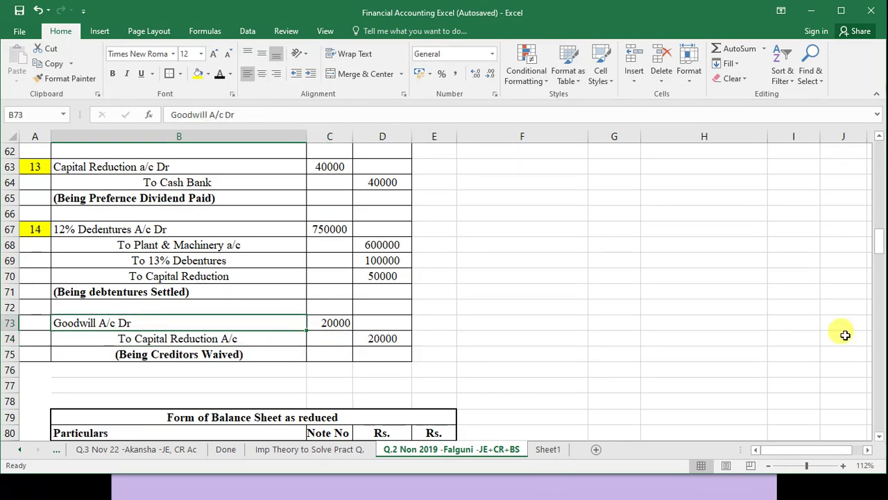
pyautogui.moveTo(878, 242); pyautogui.dragTo(882, 349)
pyautogui.moveTo(881, 354); pyautogui.dragTo(872, 247)
pyautogui.moveTo(73, 244); pyautogui.dragTo(337, 269)
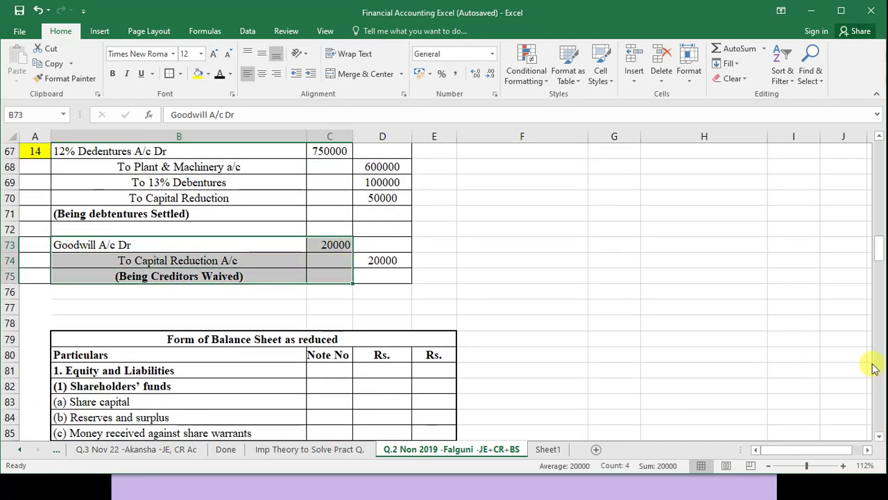
# Post a 20000 DR line below the Goodwill write-off in C167:D167, using black font.
pyautogui.moveTo(878, 255); pyautogui.dragTo(872, 379)
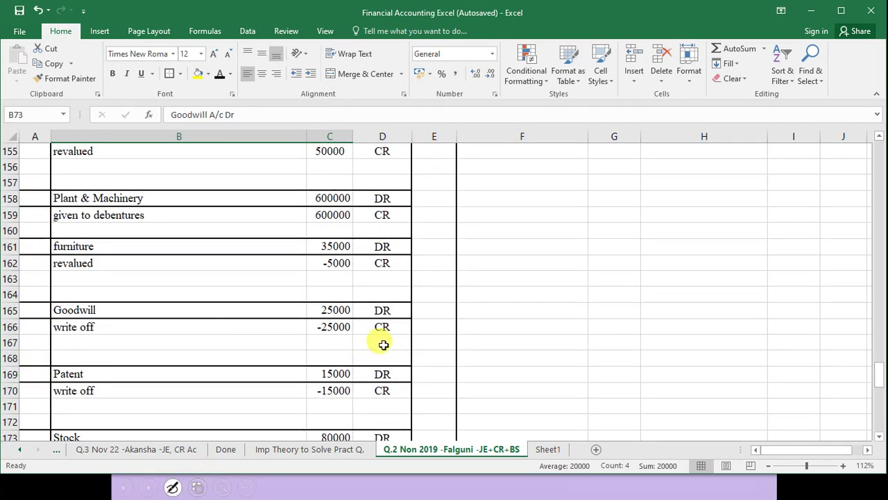
pyautogui.click(334, 341)
pyautogui.write('20000')
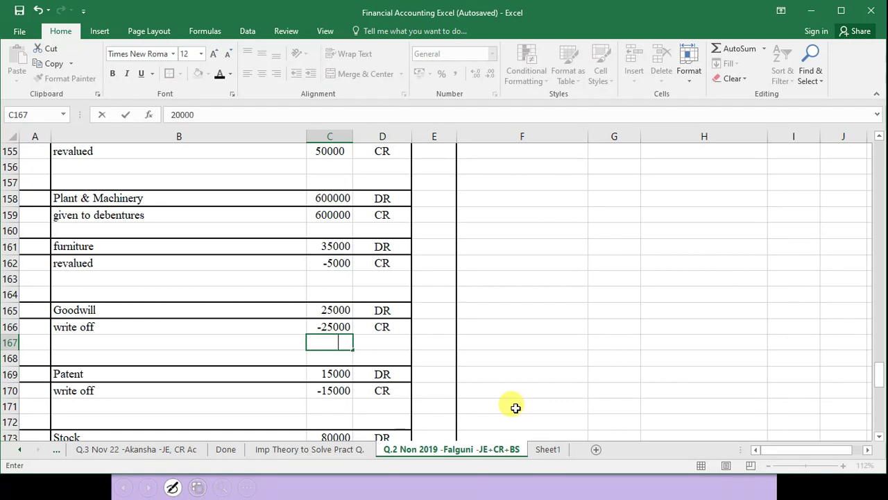
pyautogui.moveTo(347, 341); pyautogui.dragTo(382, 342)
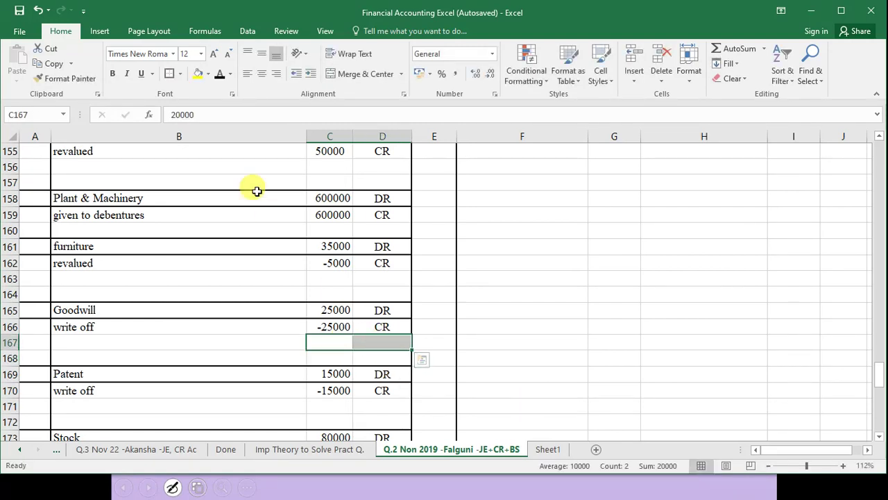
pyautogui.click(219, 78)
pyautogui.click(382, 342)
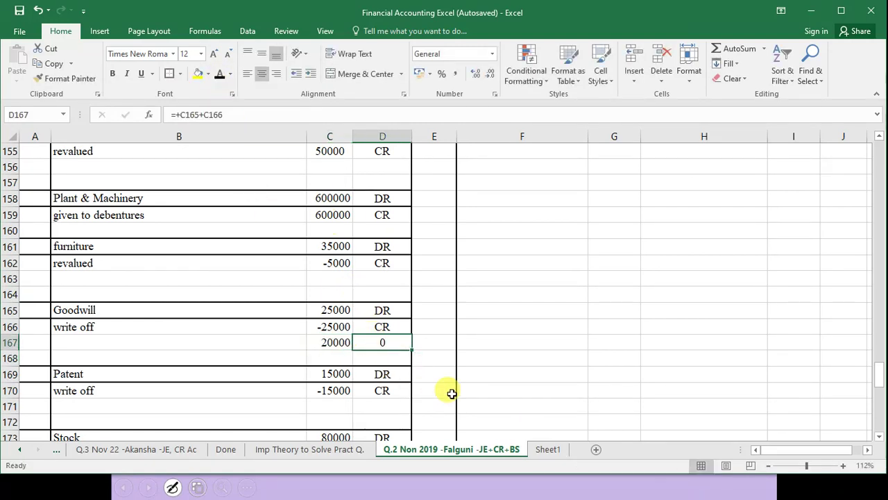
pyautogui.write('DR')
pyautogui.press('Return')
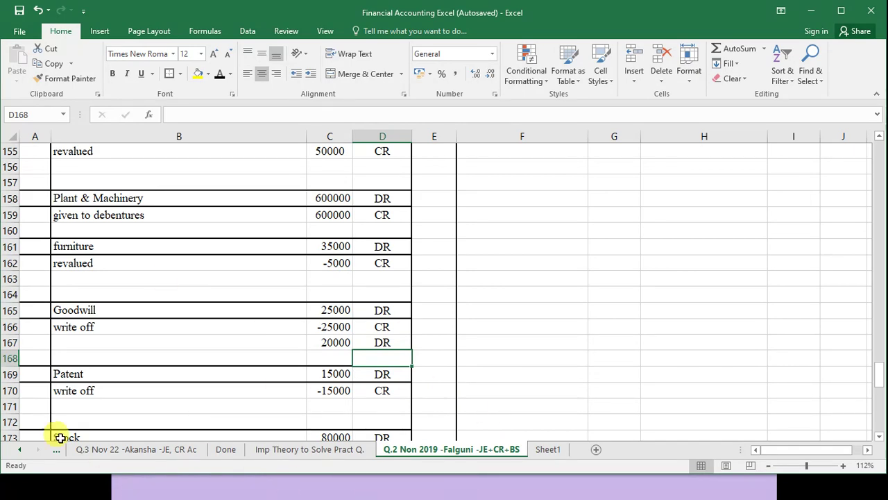
# Examine the OLD BALANCE SHEET AMOUNT AND JOURNAL ENTRIES AMOUNT heading and the accounts listed below it.
pyautogui.moveTo(880, 380); pyautogui.dragTo(877, 303)
pyautogui.doubleClick(141, 392)
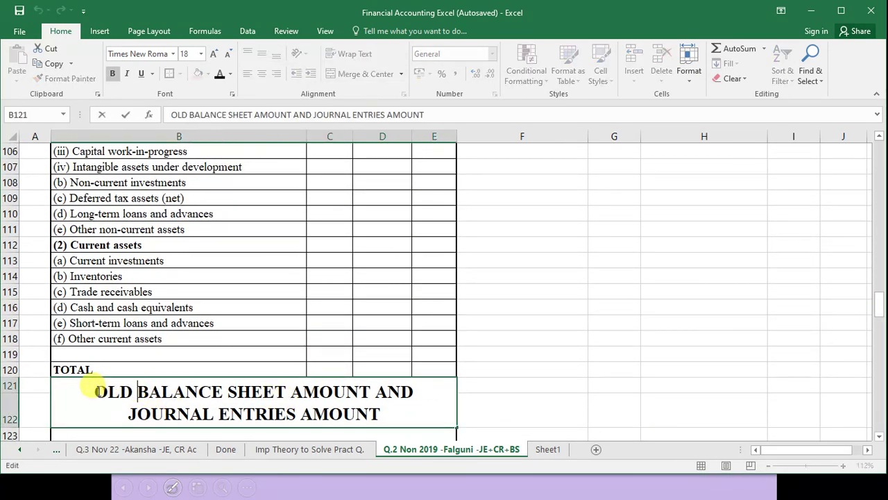
pyautogui.moveTo(95, 391); pyautogui.dragTo(291, 392)
pyautogui.moveTo(124, 414); pyautogui.dragTo(378, 409)
pyautogui.scroll(-5, 324, 430)
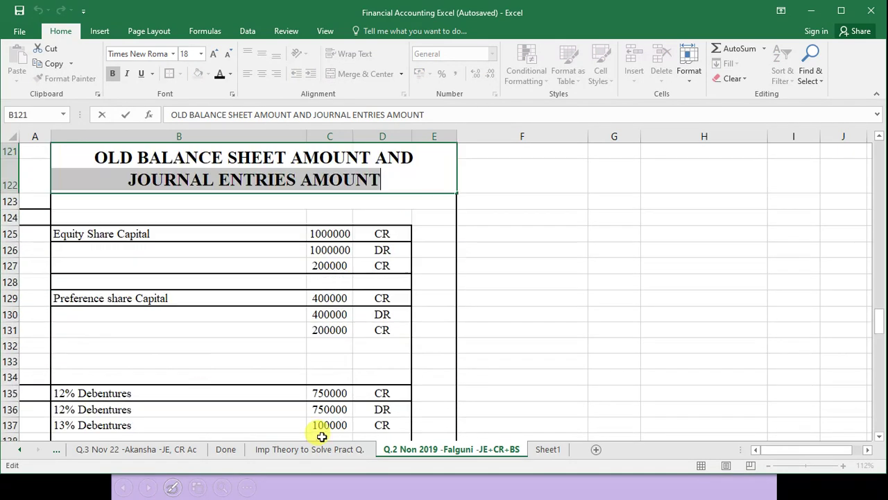
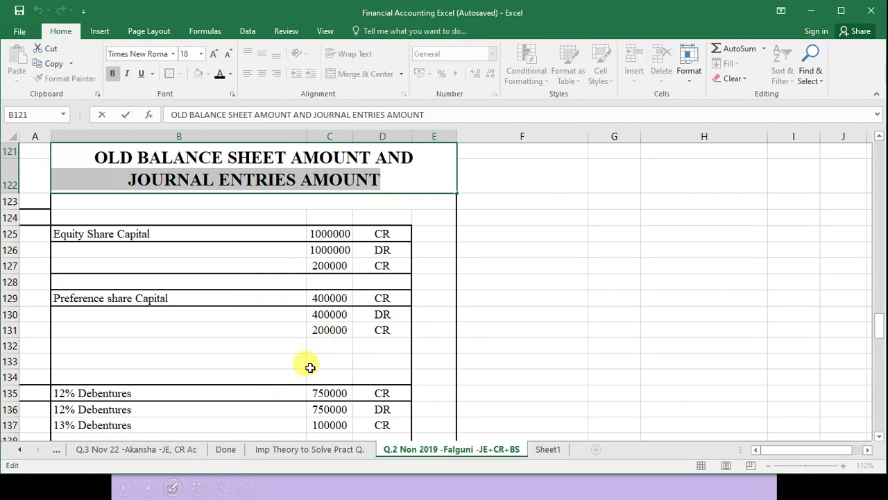
pyautogui.click(310, 362)
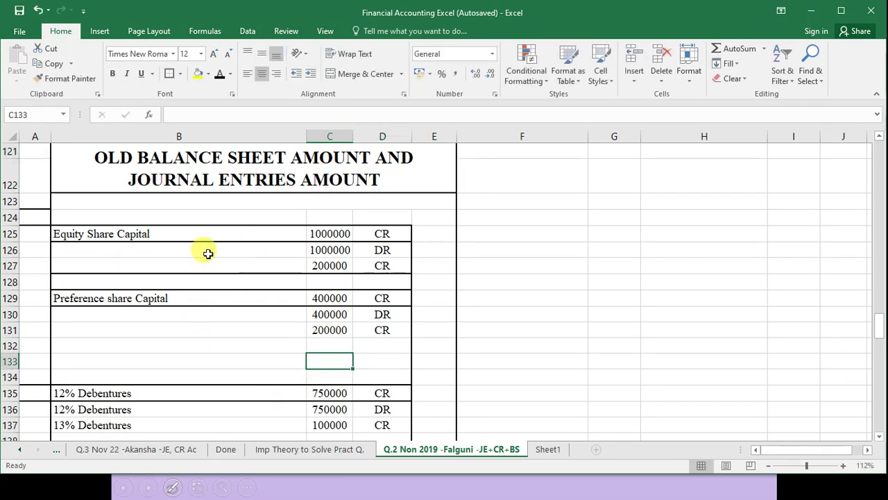
# Reveal the hidden note numbers beside the old balance sheet accounts in A124:A201 with black font.
pyautogui.click(162, 233)
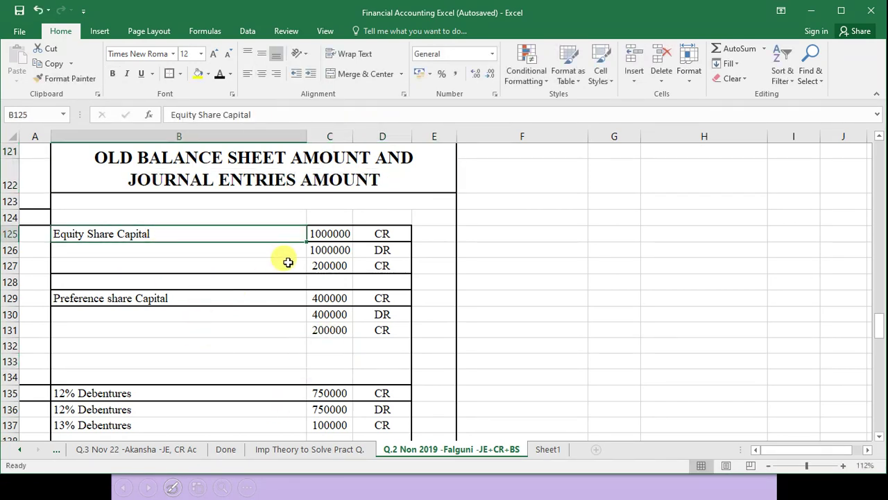
pyautogui.moveTo(34, 222); pyautogui.dragTo(40, 341)
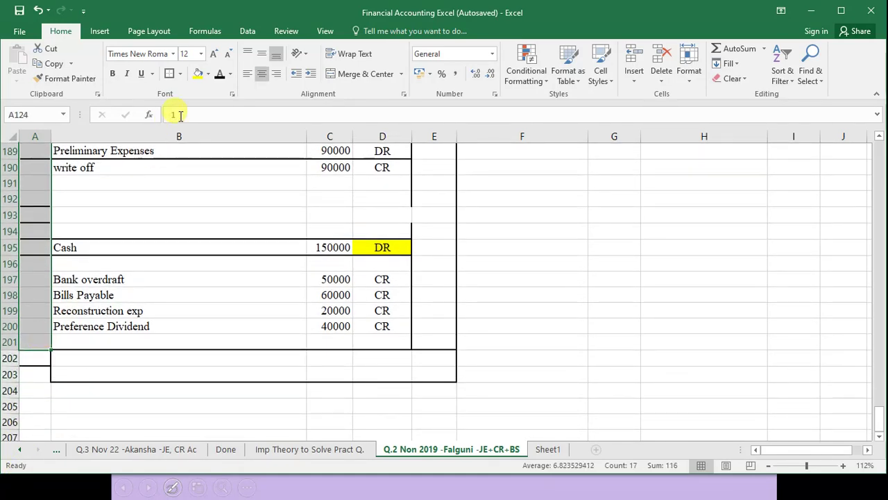
pyautogui.scroll(20, 123, 251)
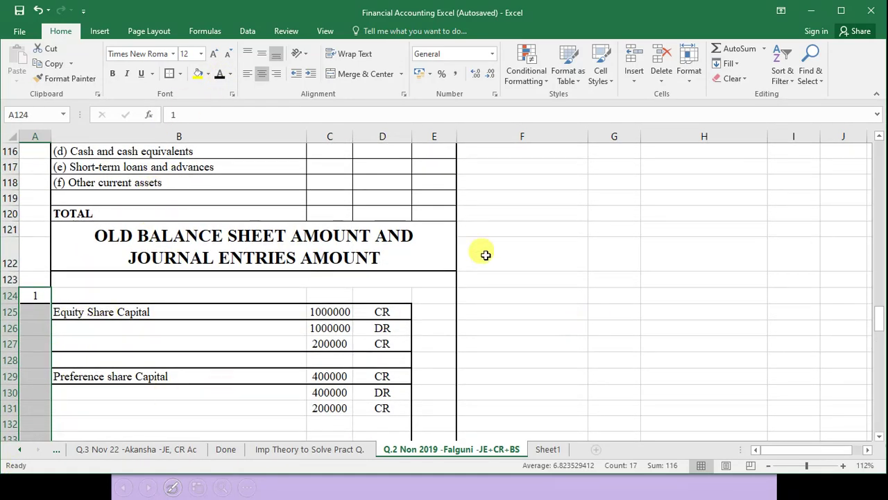
# Relate the note numbers to the Note No column of the reduced balance sheet form, from C80 downward.
pyautogui.scroll(7, 391, 216)
pyautogui.scroll(8, 391, 216)
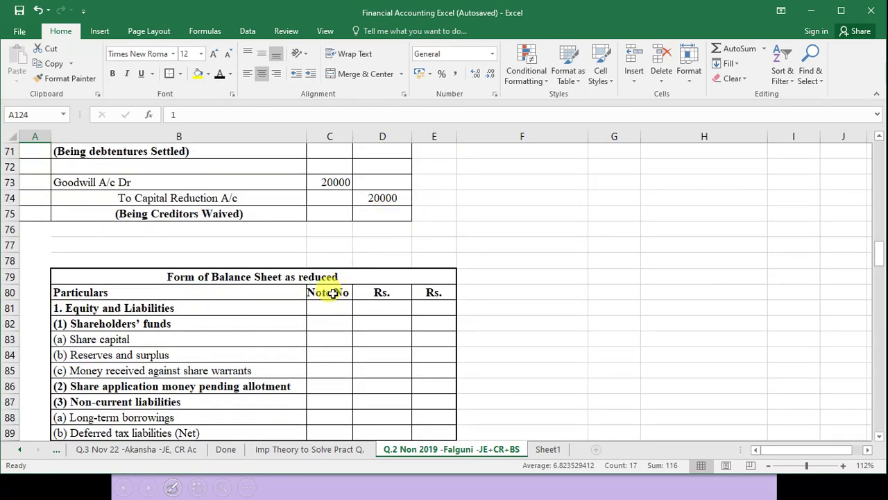
pyautogui.click(331, 294)
pyautogui.moveTo(331, 303); pyautogui.dragTo(349, 347)
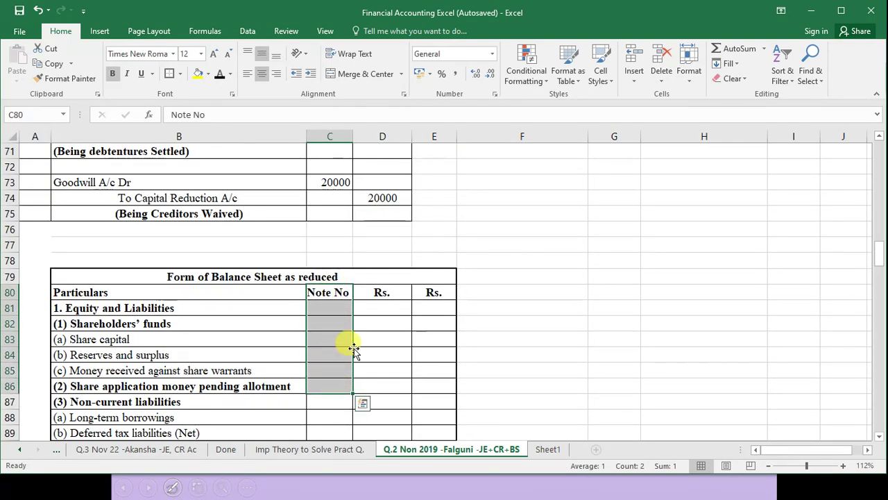
pyautogui.scroll(-6, 354, 348)
pyautogui.scroll(-12, 351, 347)
pyautogui.scroll(2, 250, 345)
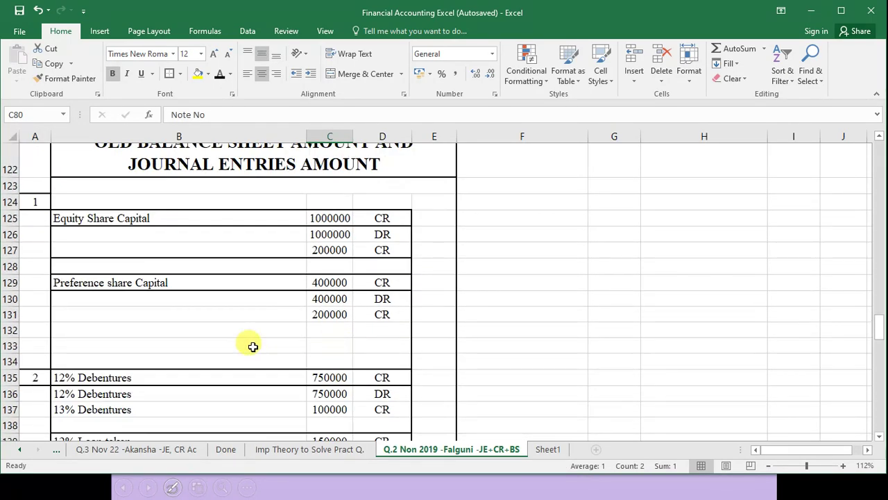
# Net the Equity Share Capital credits and debit, revealing the hidden balance of 200000 in D128 with black font.
pyautogui.moveTo(326, 219); pyautogui.dragTo(375, 221)
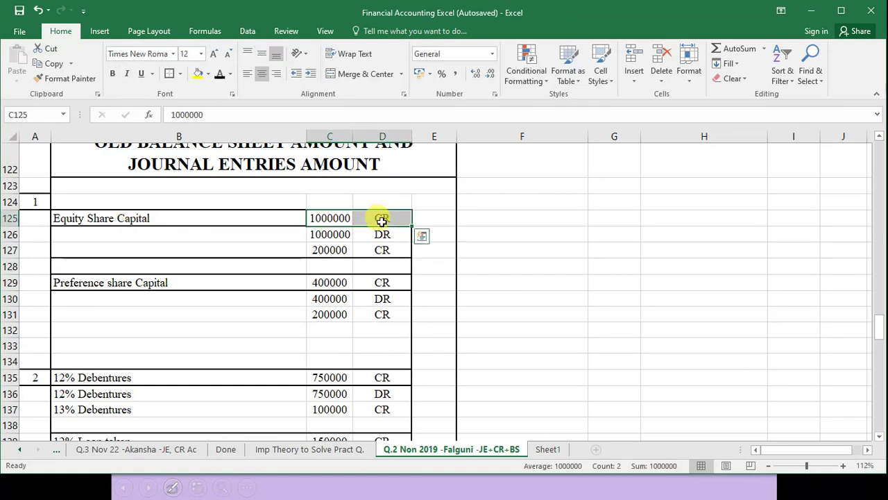
pyautogui.moveTo(374, 219); pyautogui.dragTo(382, 251)
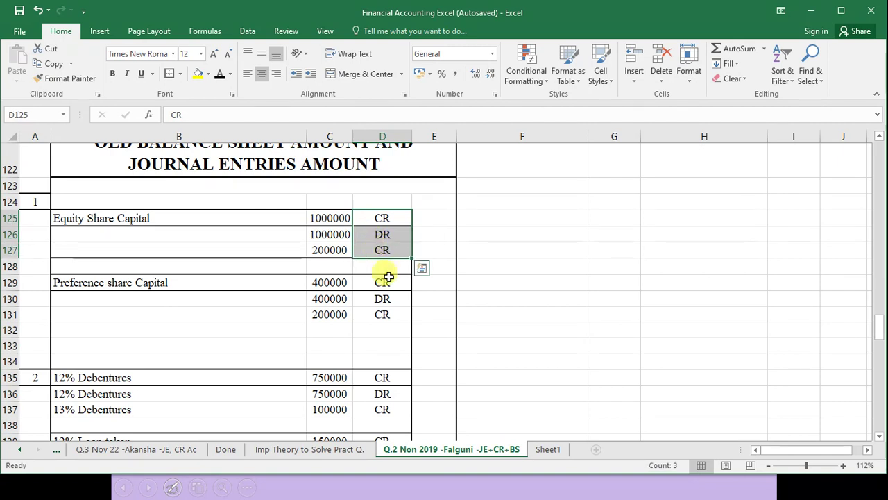
pyautogui.moveTo(319, 218); pyautogui.dragTo(369, 235)
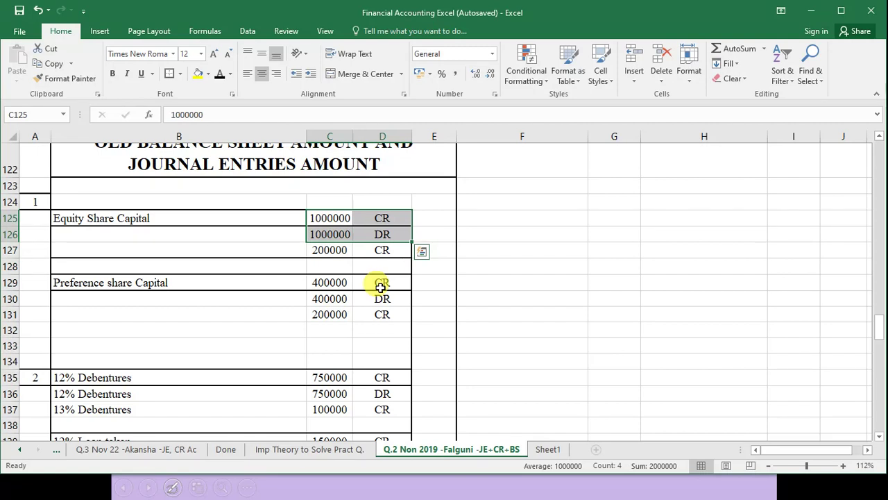
pyautogui.click(344, 250)
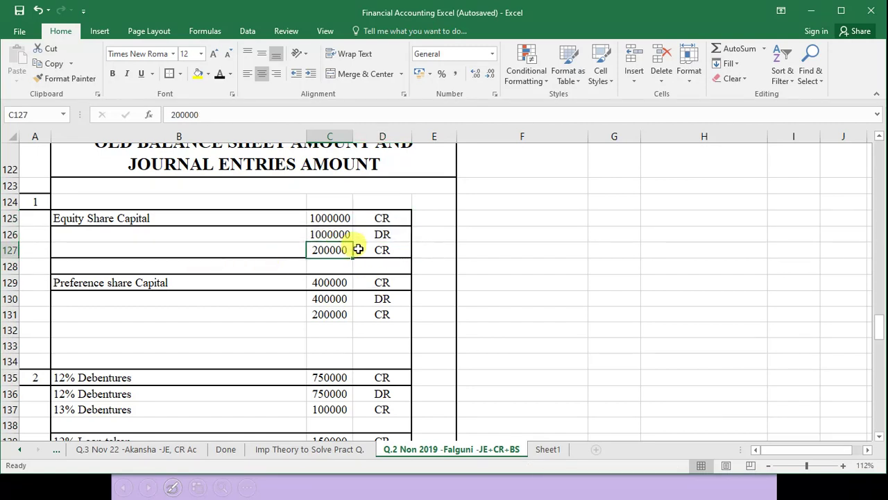
pyautogui.click(403, 263)
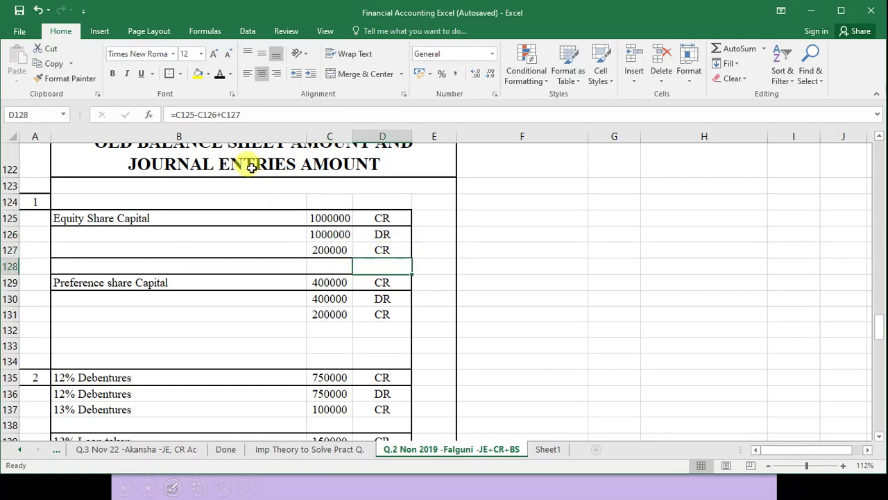
pyautogui.click(219, 78)
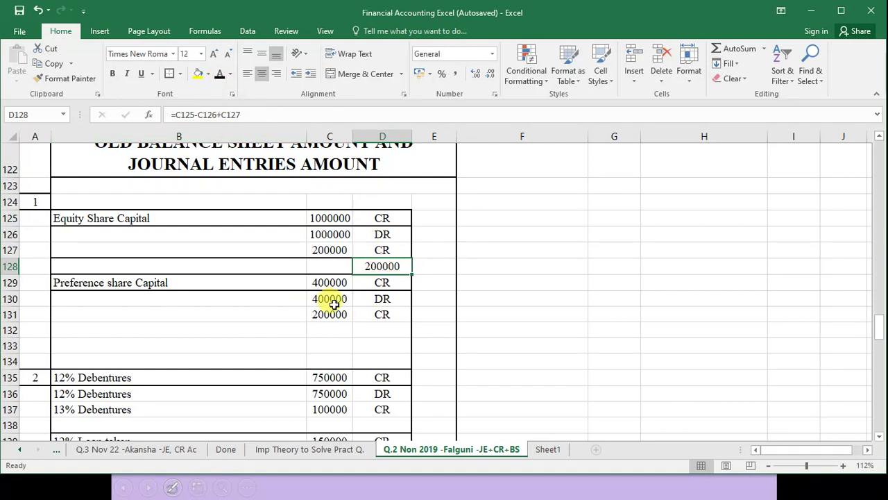
# Reveal the hidden Preference share Capital balance of 200000 in D132 with black font.
pyautogui.moveTo(337, 283); pyautogui.dragTo(380, 314)
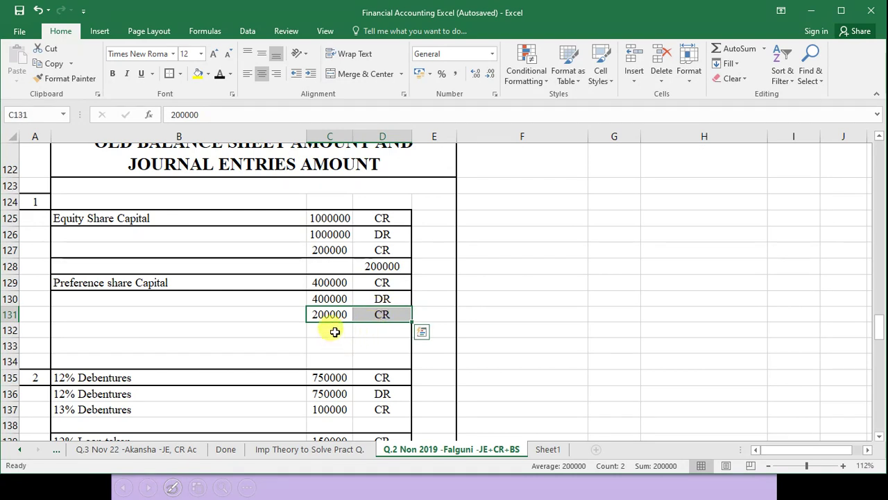
pyautogui.moveTo(331, 330); pyautogui.dragTo(376, 330)
pyautogui.click(220, 73)
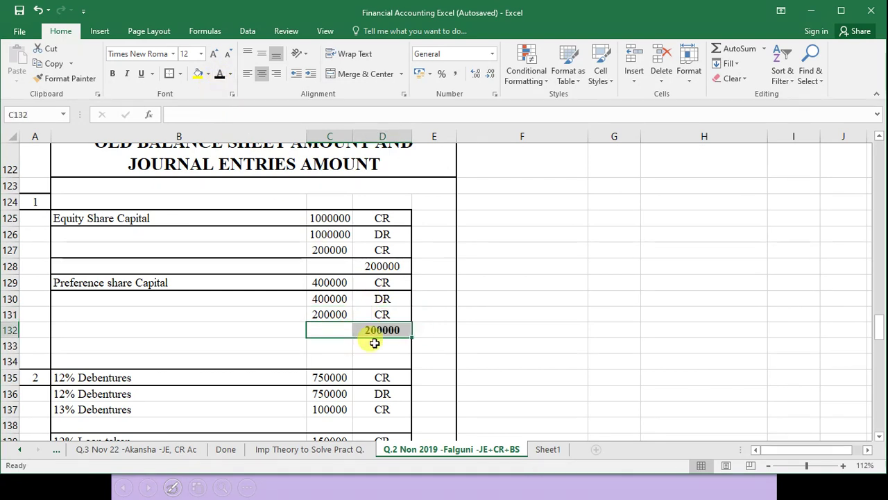
# Reveal the combined share capital total of 400000 in D133 with black font and fill it yellow.
pyautogui.click(374, 266)
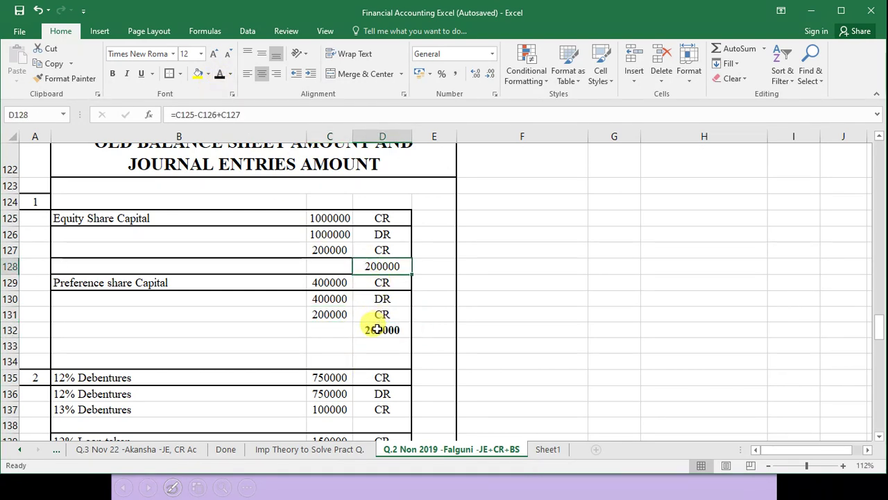
pyautogui.click(381, 326)
pyautogui.click(377, 361)
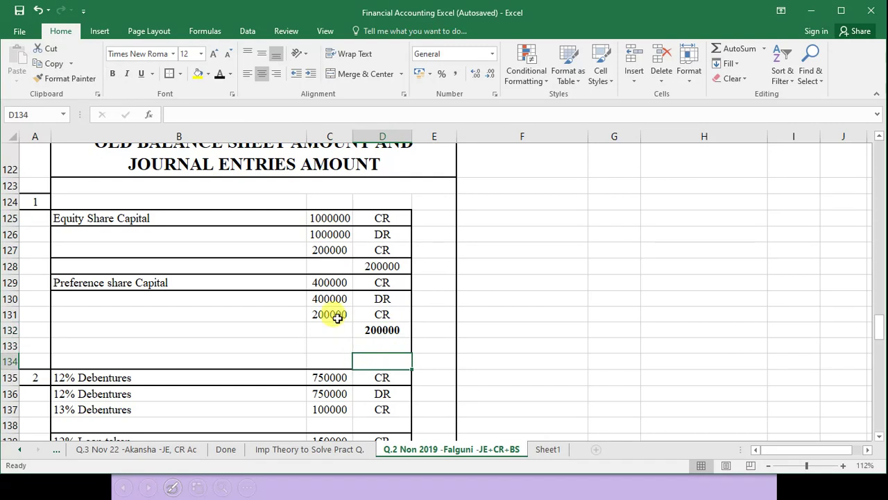
pyautogui.click(368, 345)
pyautogui.click(219, 74)
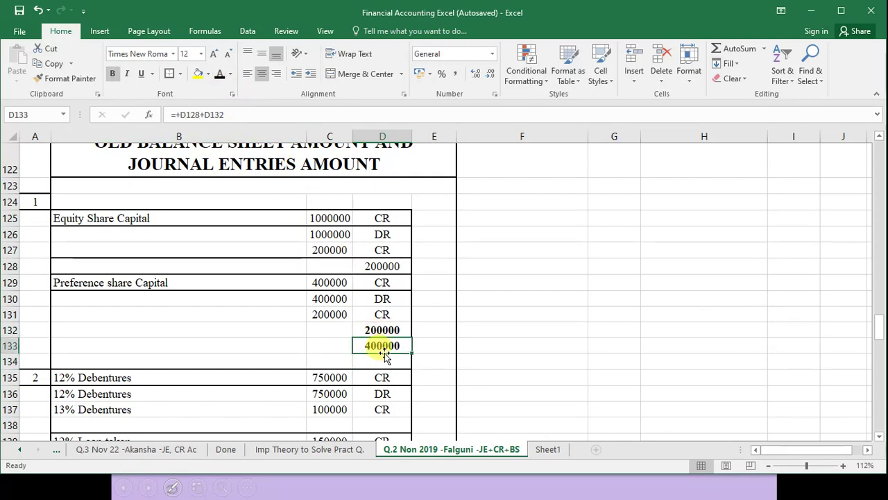
pyautogui.click(197, 74)
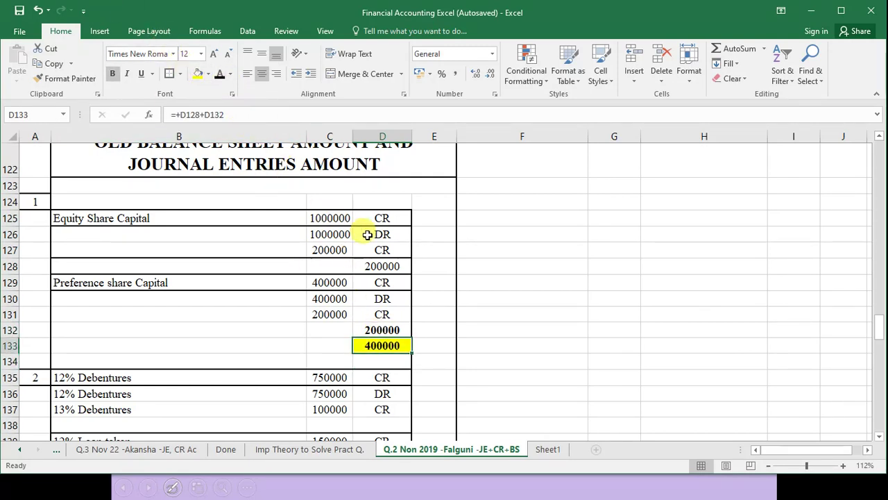
# Net the 12% and 13% Debentures rows, revealing the hidden balance of 100000 in D138 with black font.
pyautogui.scroll(-3, 418, 299)
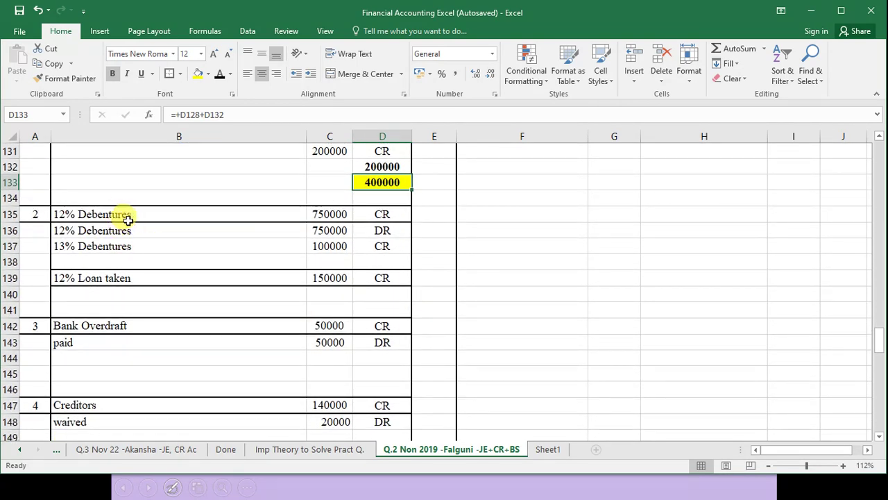
pyautogui.click(332, 216)
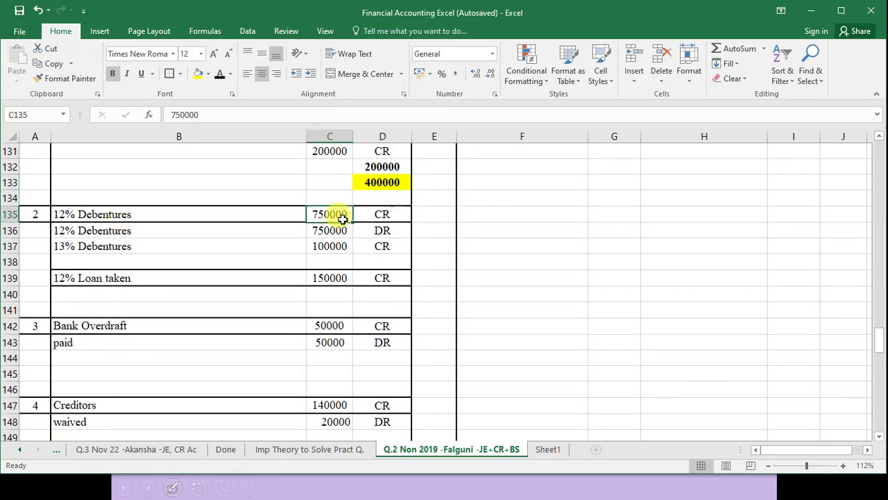
pyautogui.click(365, 216)
pyautogui.click(343, 231)
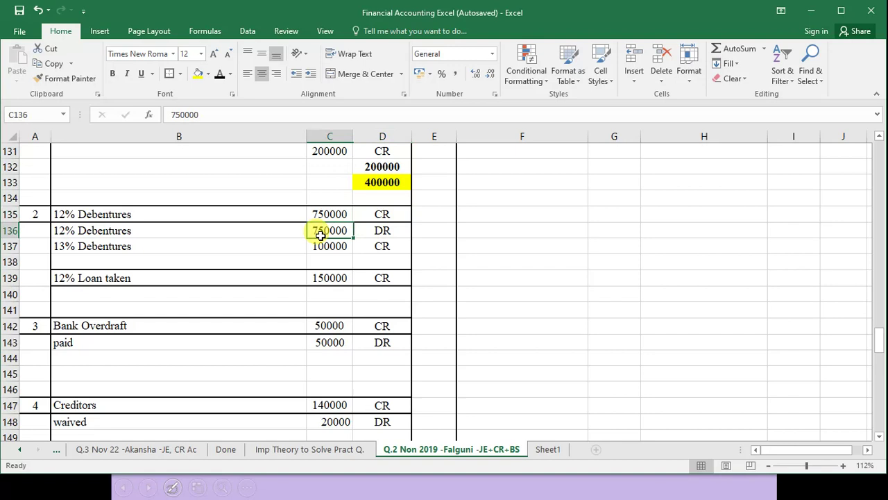
pyautogui.click(373, 229)
pyautogui.moveTo(376, 222); pyautogui.dragTo(383, 246)
pyautogui.click(375, 260)
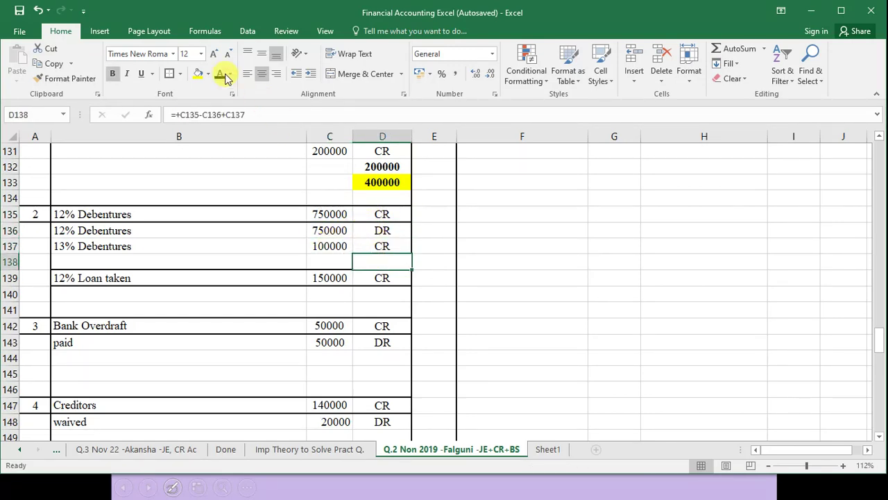
# Enter the 12% Loan taken balance of 150000 in D140.
pyautogui.click(139, 278)
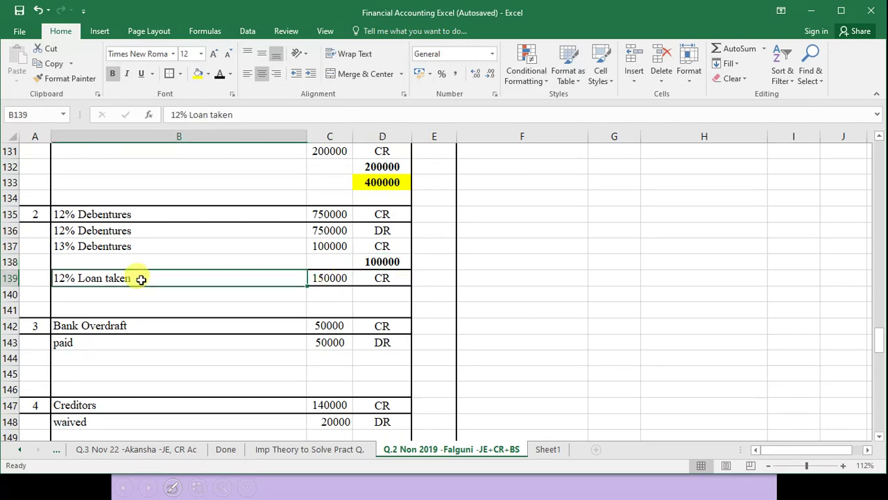
pyautogui.click(388, 295)
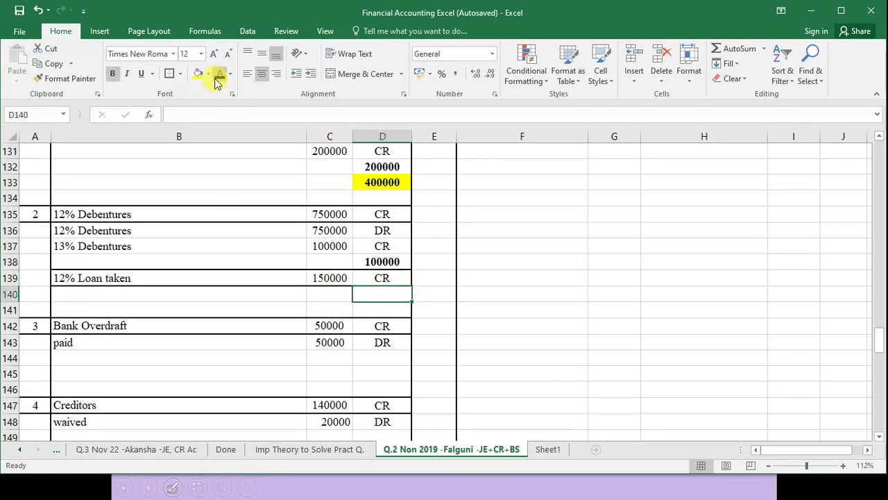
pyautogui.write('15000')
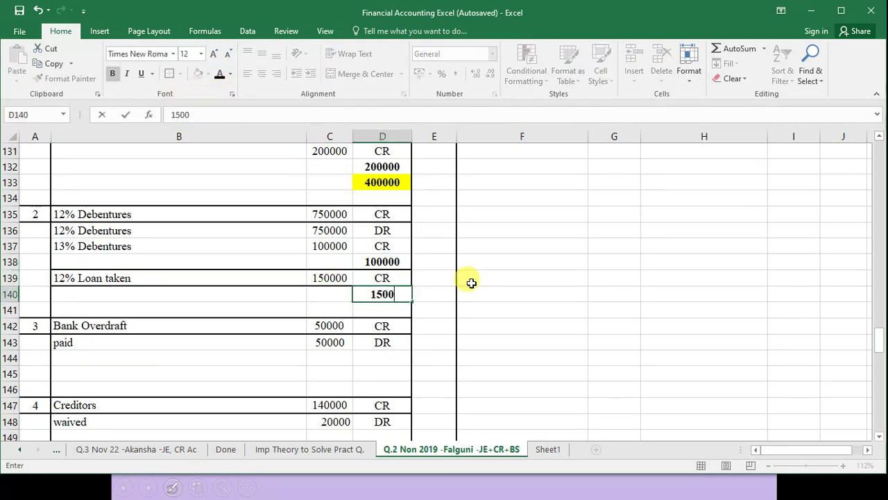
pyautogui.press('Return')
pyautogui.click(404, 297)
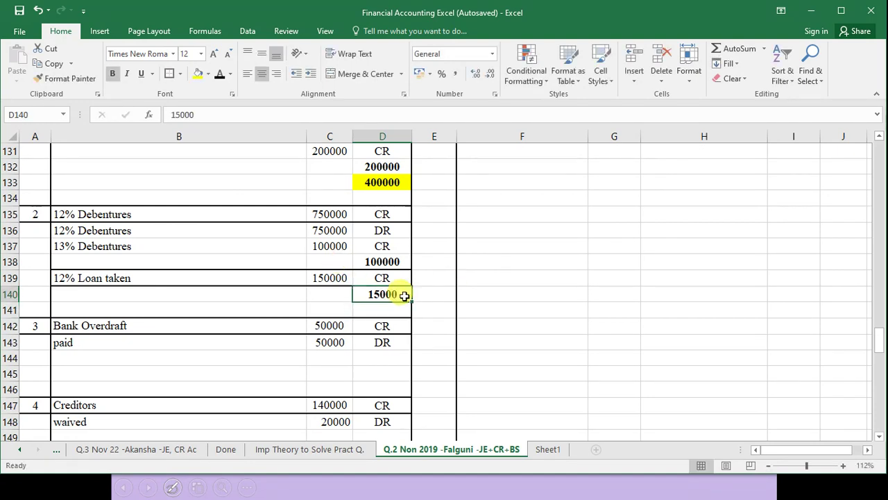
pyautogui.write('1500')
pyautogui.press('Return')
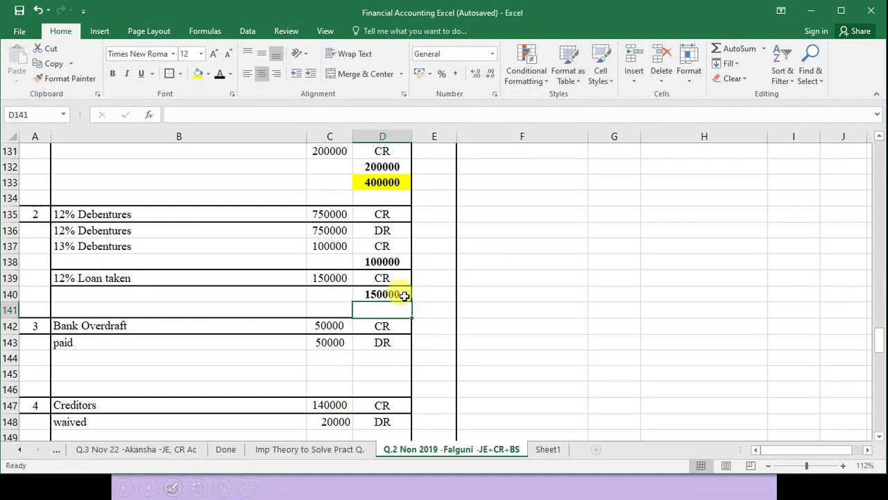
# Enter the debentures and loan total of 250000 in D141, with bold black font and yellow fill.
pyautogui.write('250000')
pyautogui.press('Return')
pyautogui.click(399, 305)
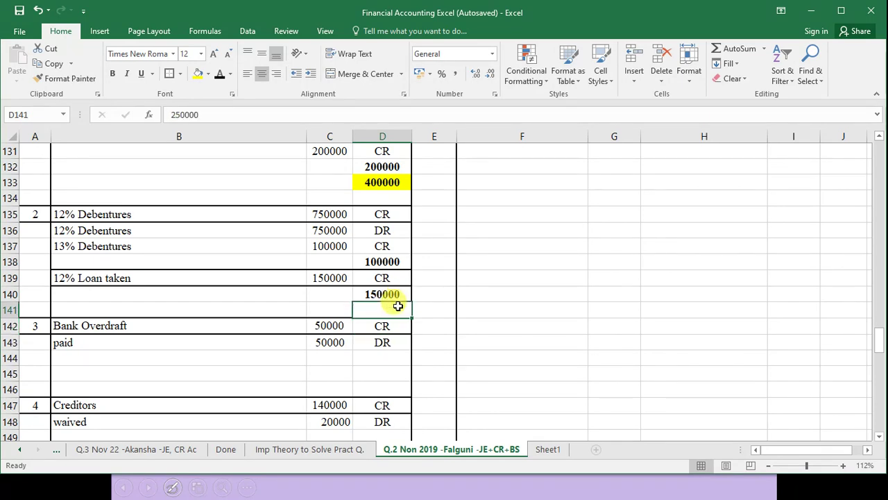
pyautogui.click(199, 74)
pyautogui.click(219, 74)
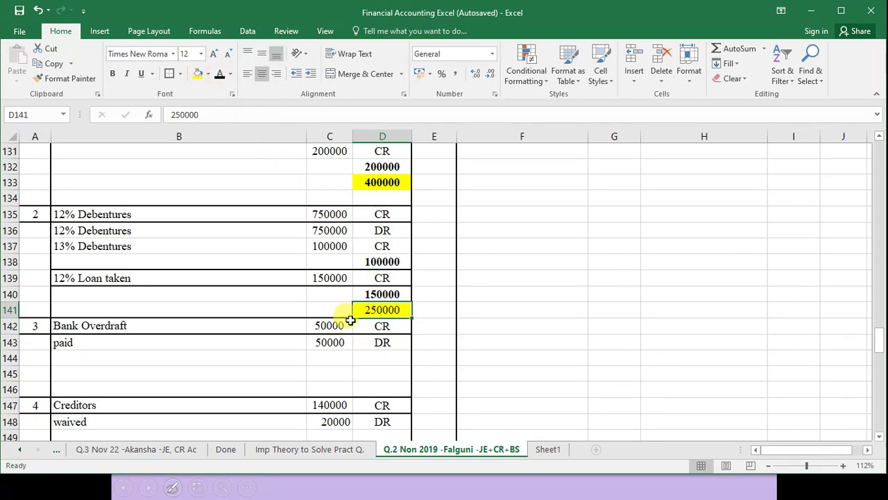
# Reveal the Bank Overdraft balance of 0 in D144 with black font and fill it yellow.
pyautogui.scroll(-1, 296, 255)
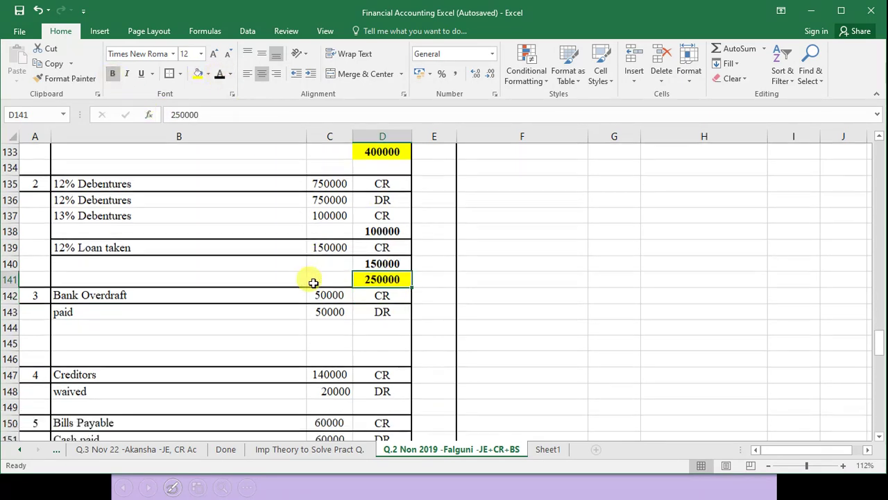
pyautogui.moveTo(326, 279); pyautogui.dragTo(363, 291)
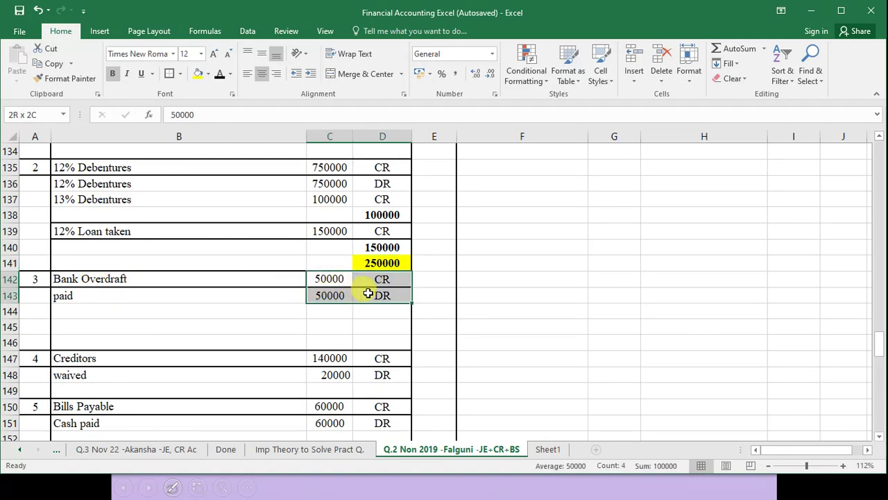
pyautogui.click(383, 309)
pyautogui.click(220, 77)
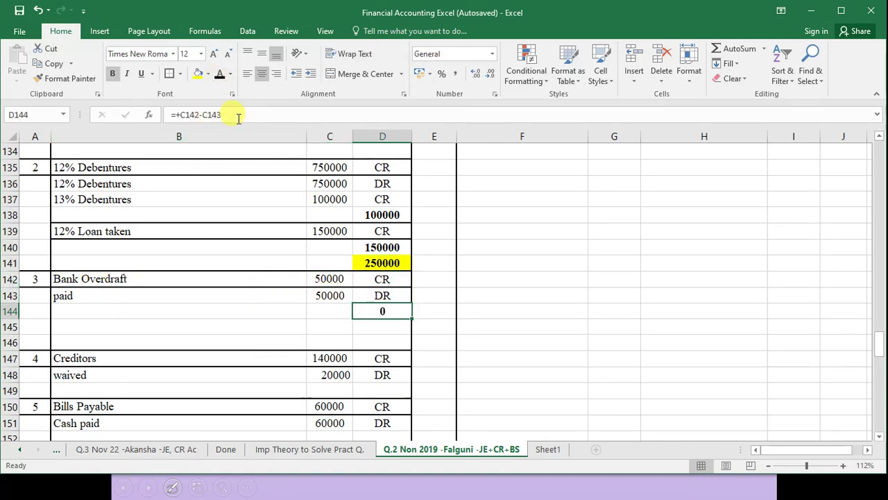
# Net the Creditors and waived rows, revealing the hidden balance of 120000 in D149 with black font and yellow fill.
pyautogui.scroll(-1, 267, 305)
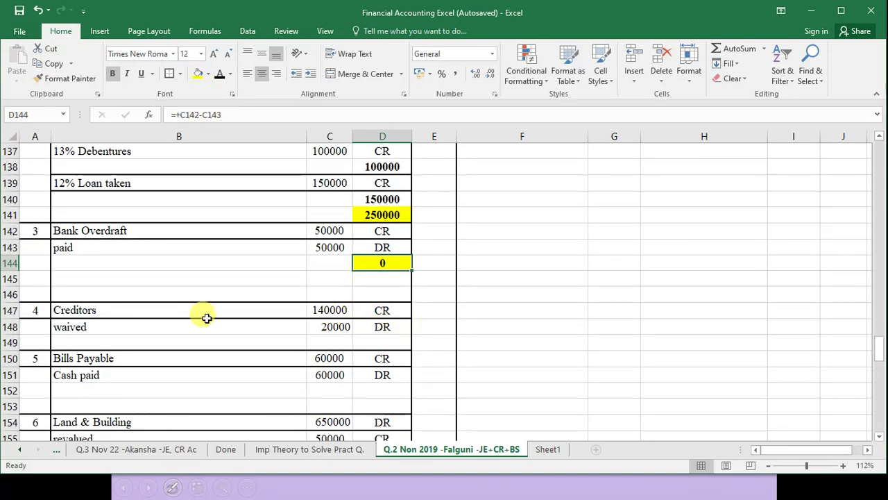
pyautogui.moveTo(330, 310); pyautogui.dragTo(380, 328)
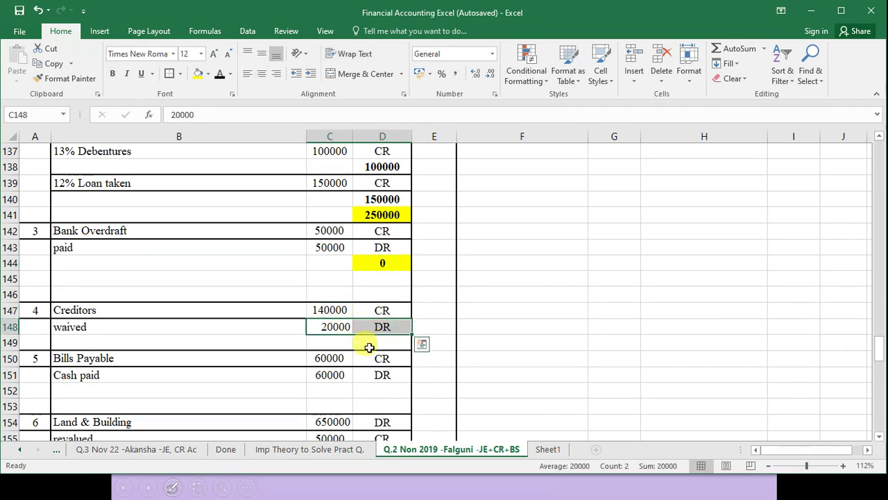
pyautogui.click(335, 313)
pyautogui.click(335, 327)
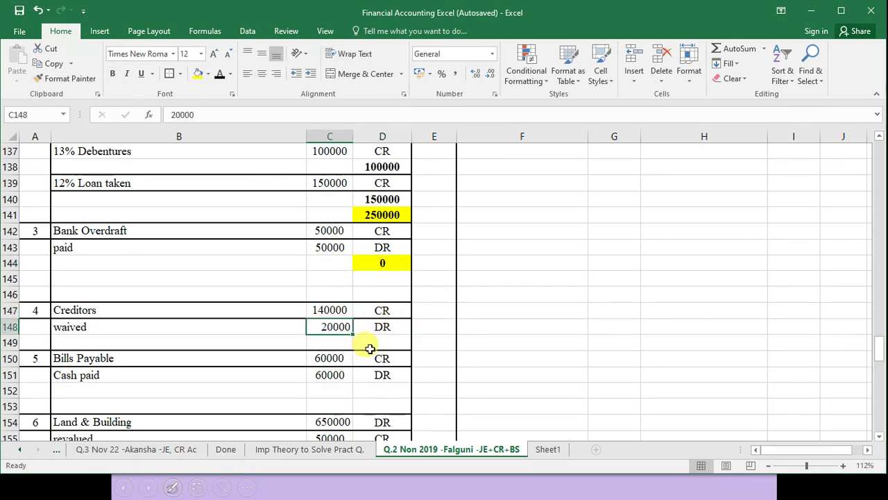
pyautogui.click(381, 342)
pyautogui.click(221, 76)
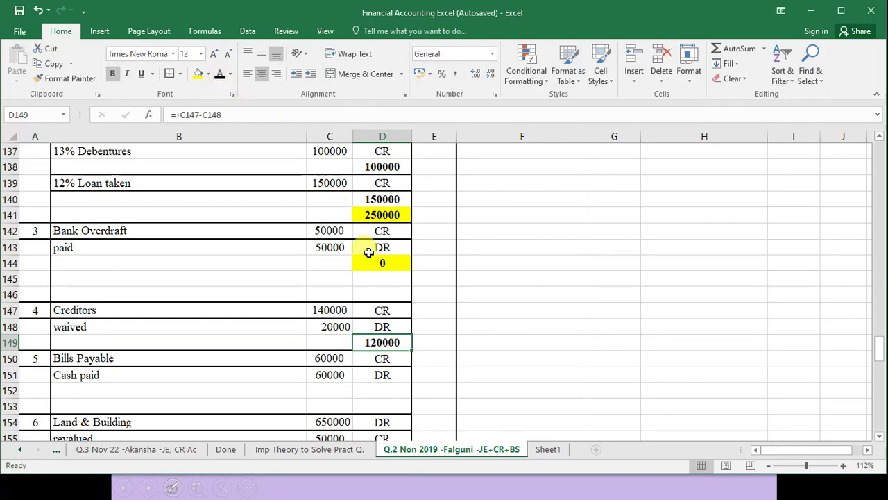
pyautogui.click(199, 74)
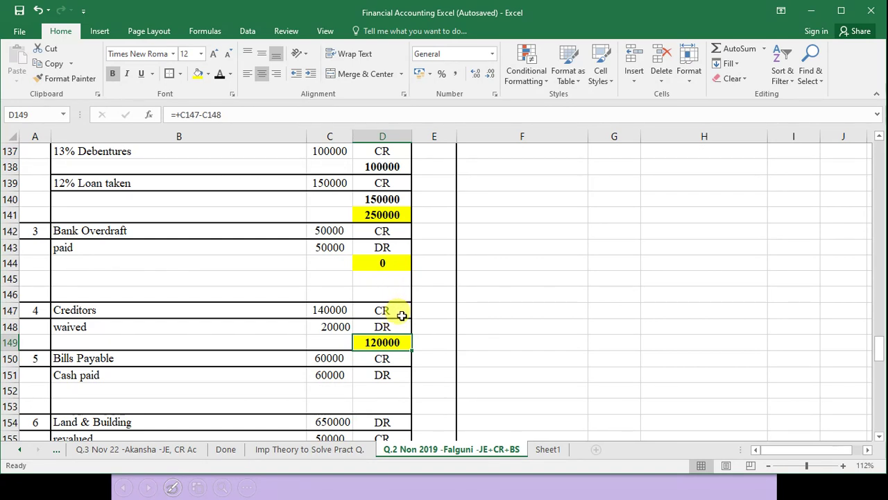
# Review the Creditors credit entry and the waived debit entry against the balance in D149.
pyautogui.moveTo(402, 315)
pyautogui.mouseDown()
pyautogui.moveTo(402, 326)
pyautogui.moveTo(400, 316)
pyautogui.mouseUp()
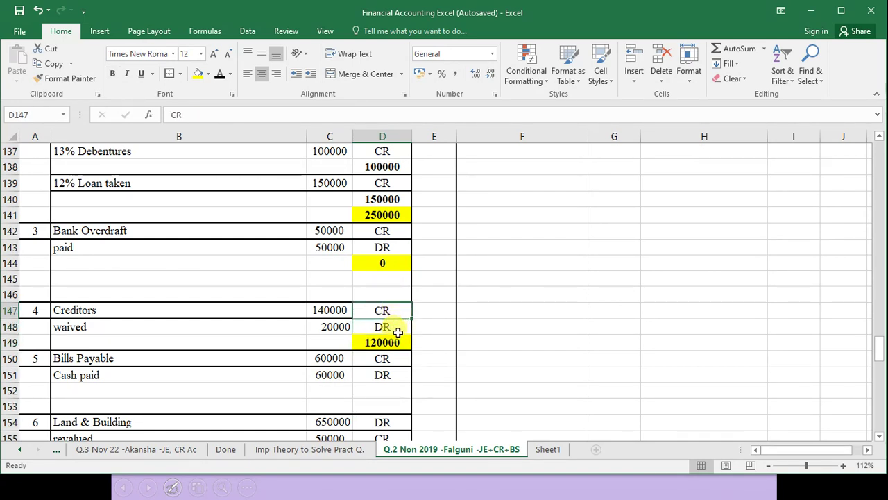
pyautogui.click(398, 332)
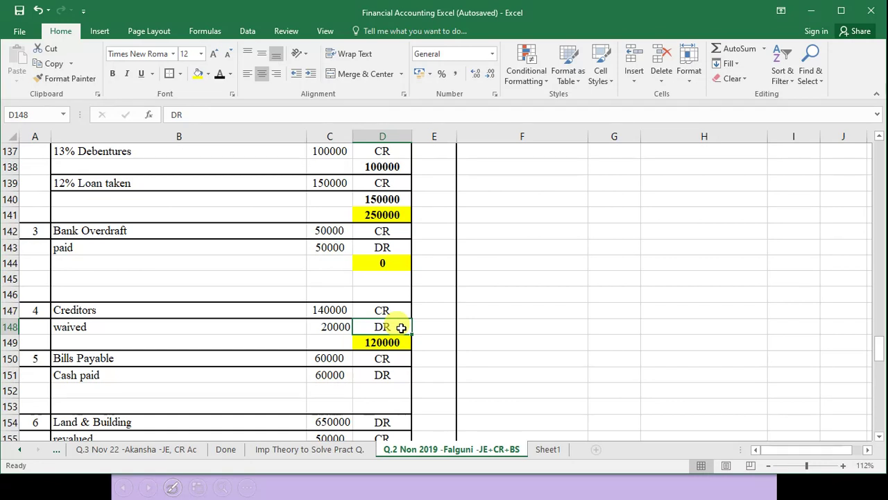
pyautogui.moveTo(384, 316); pyautogui.dragTo(391, 326)
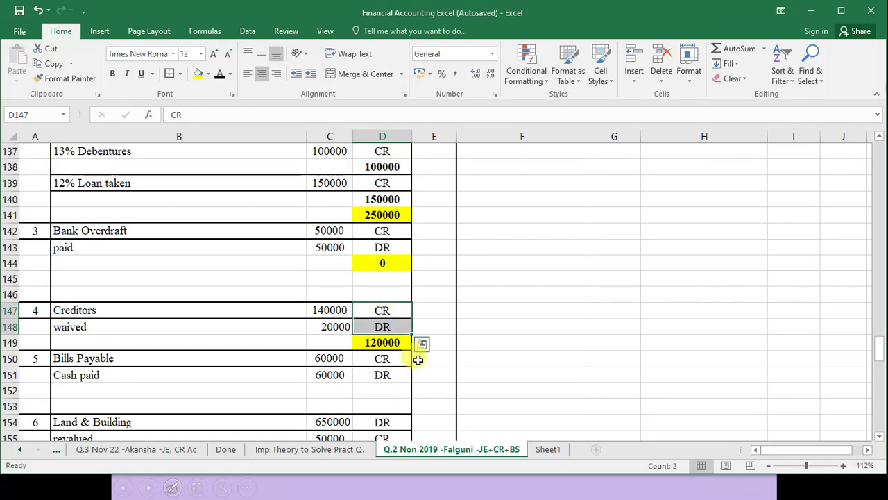
pyautogui.click(373, 343)
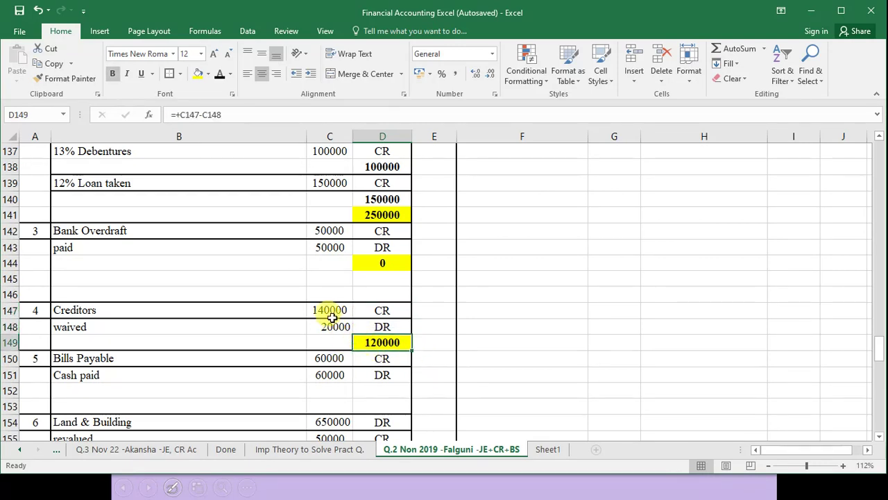
pyautogui.moveTo(329, 311); pyautogui.dragTo(375, 328)
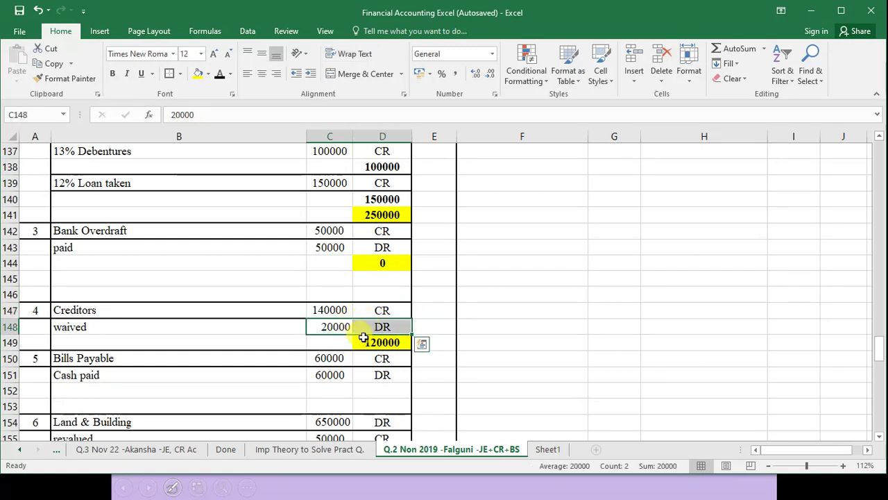
pyautogui.click(391, 342)
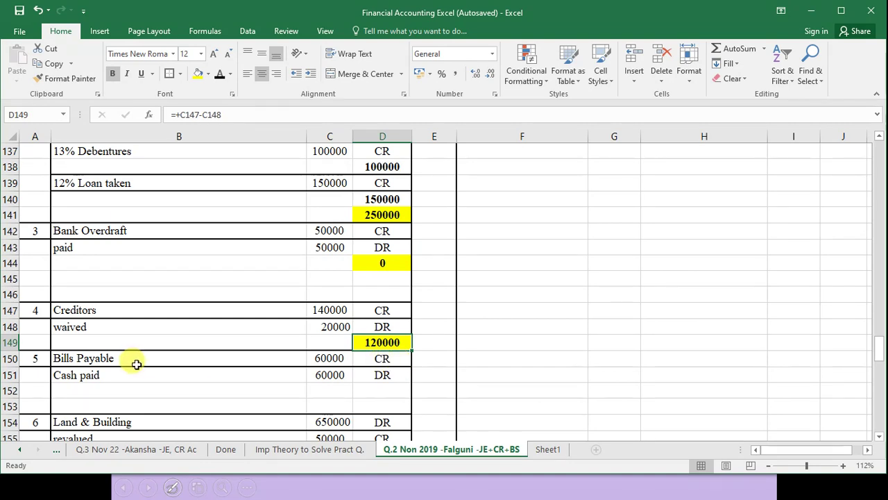
# Reveal the Bills Payable balance of 0 in D152 in black font and fill it yellow.
pyautogui.moveTo(333, 358); pyautogui.dragTo(363, 371)
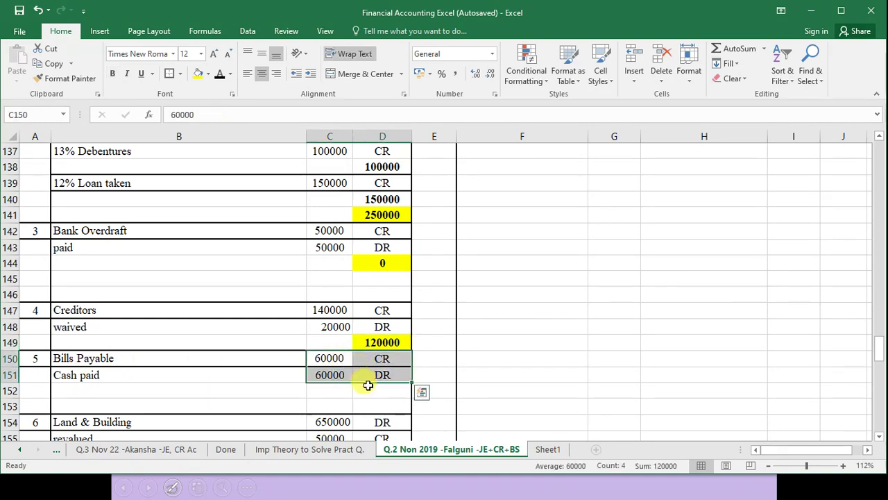
pyautogui.click(367, 388)
pyautogui.click(197, 74)
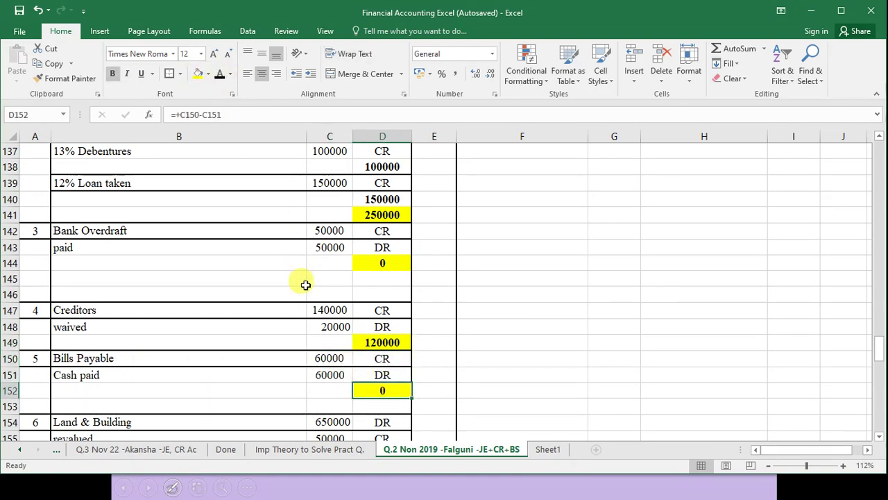
# Reveal the Land & Building balance of 600000 in D156 in bold black font with yellow fill.
pyautogui.scroll(-3, 305, 284)
pyautogui.moveTo(329, 283); pyautogui.dragTo(378, 305)
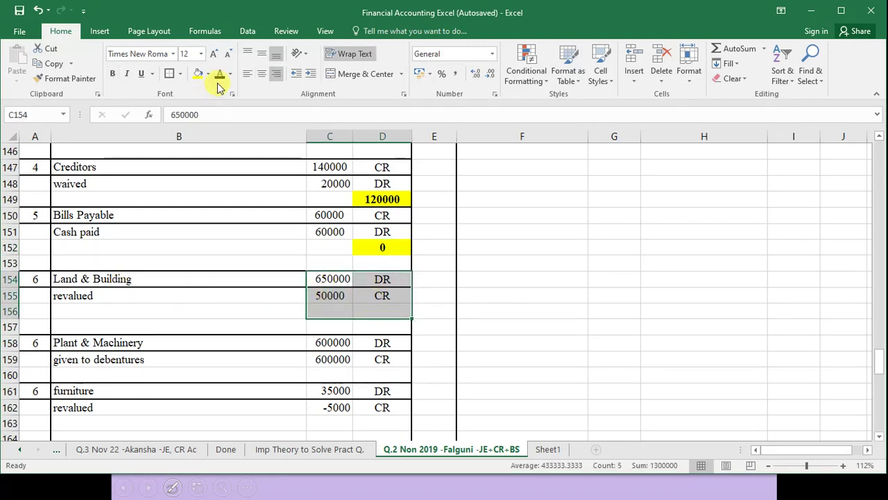
pyautogui.click(368, 308)
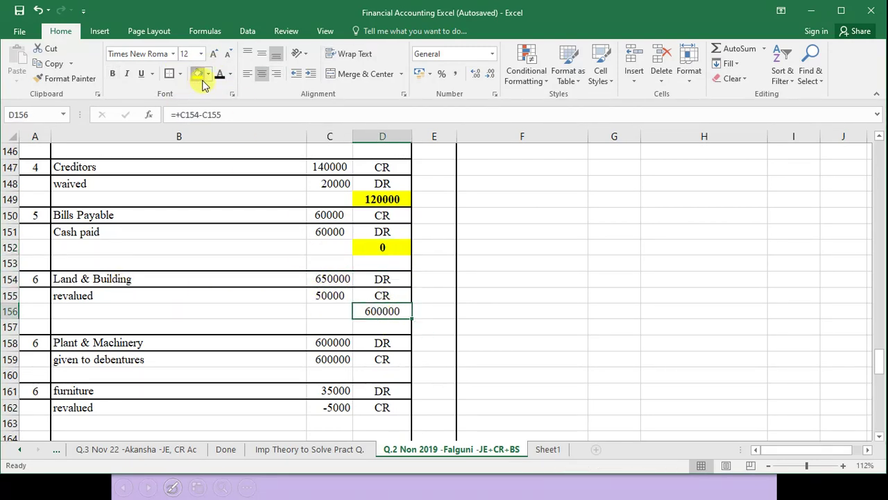
pyautogui.click(197, 73)
pyautogui.moveTo(347, 279); pyautogui.dragTo(367, 298)
pyautogui.click(366, 308)
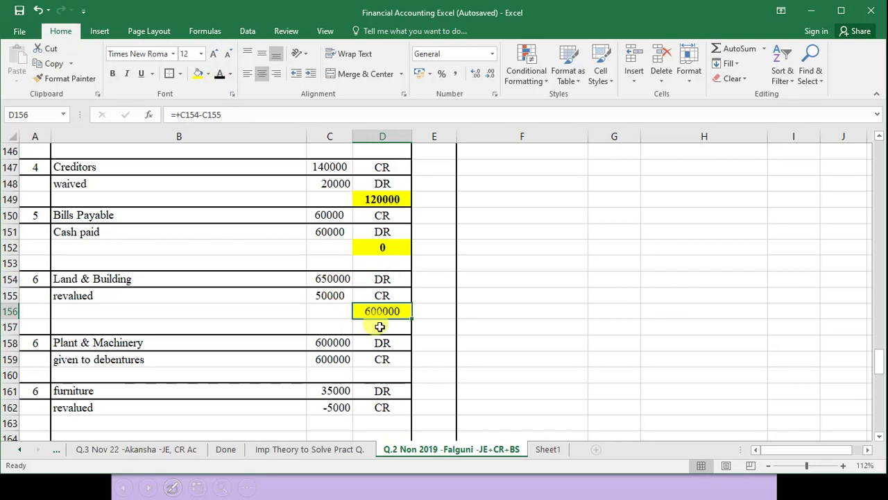
pyautogui.hotkey('ctrl', 'b')
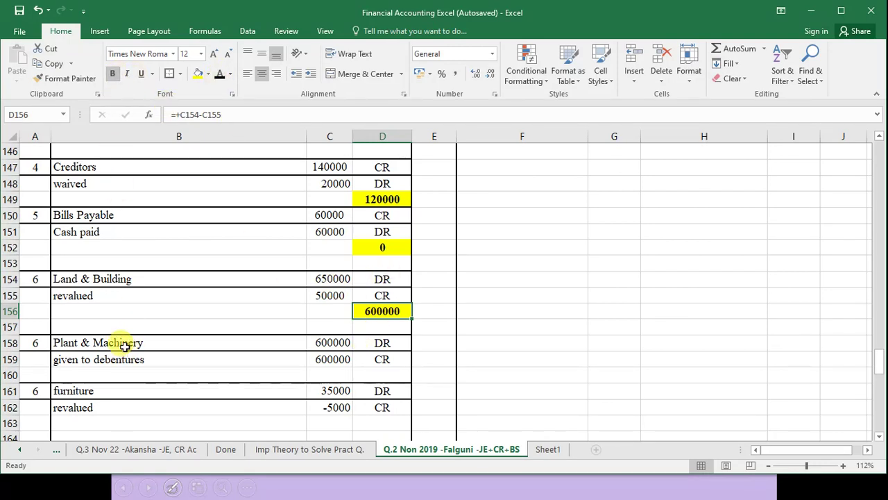
# Reveal the Plant & Machinery balance of 0 in D160 with black font and fill it yellow.
pyautogui.moveTo(123, 344); pyautogui.dragTo(381, 356)
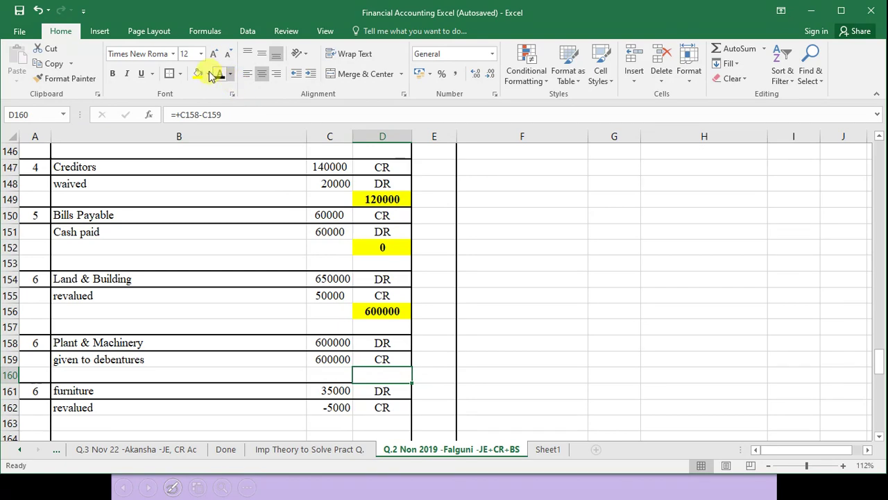
pyautogui.click(208, 73)
pyautogui.click(219, 79)
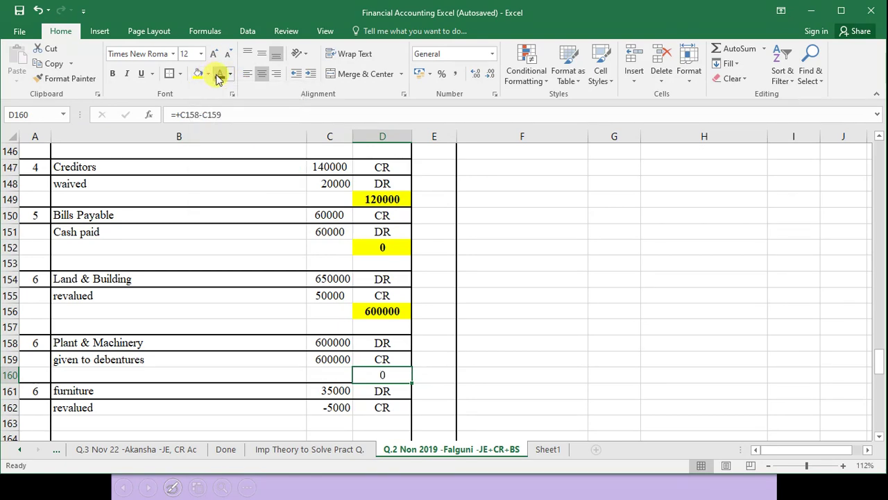
# Apply black font to the furniture block B161:D163 to reveal its balance, leaving the block with no fill.
pyautogui.scroll(-3, 394, 329)
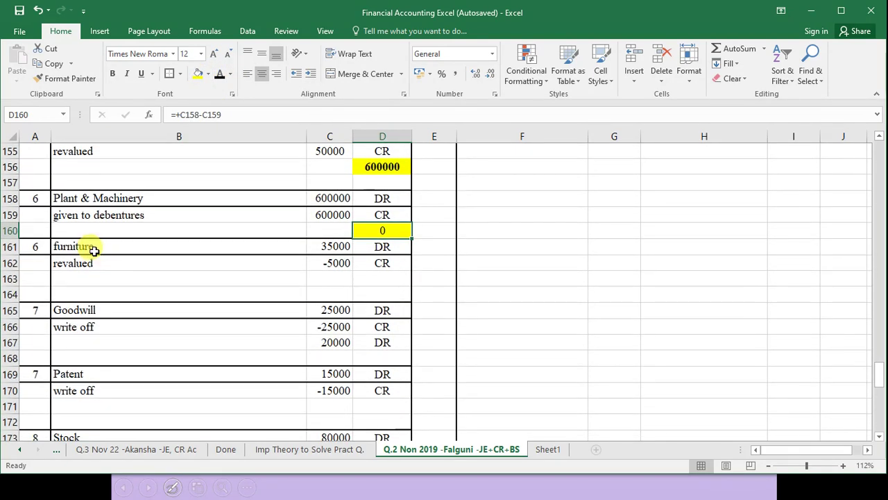
pyautogui.moveTo(93, 250); pyautogui.dragTo(386, 276)
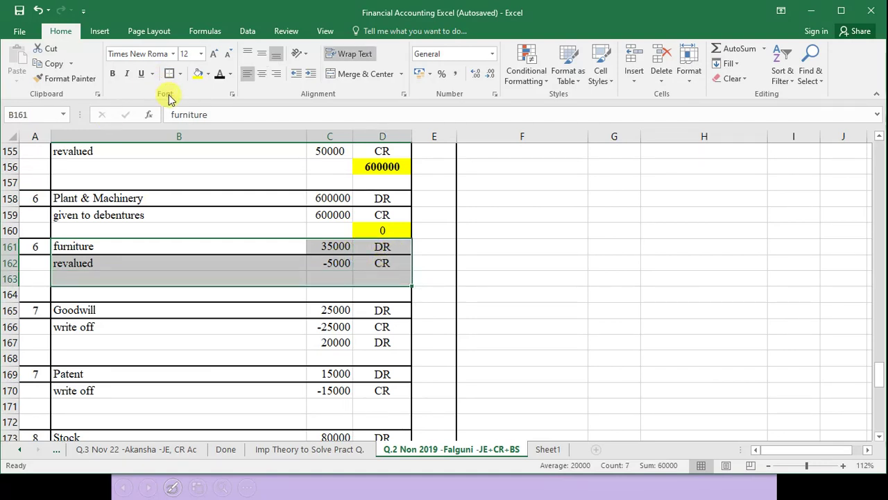
pyautogui.click(199, 74)
pyautogui.click(219, 73)
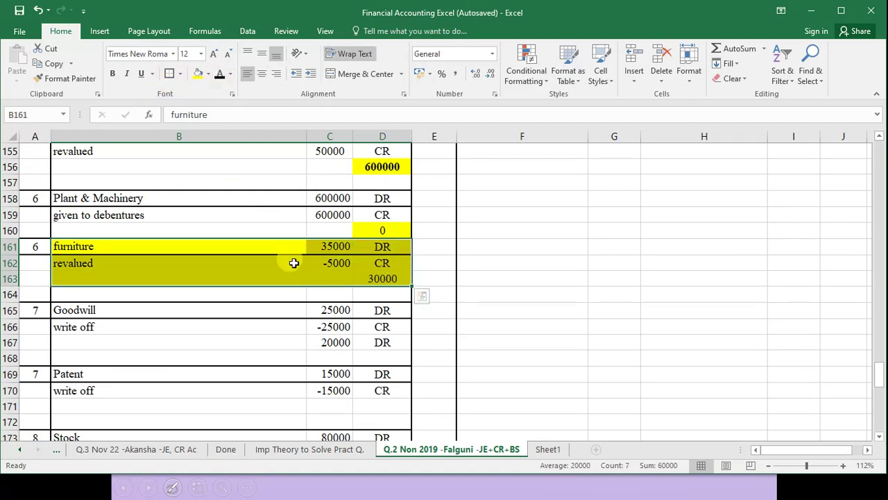
pyautogui.click(207, 74)
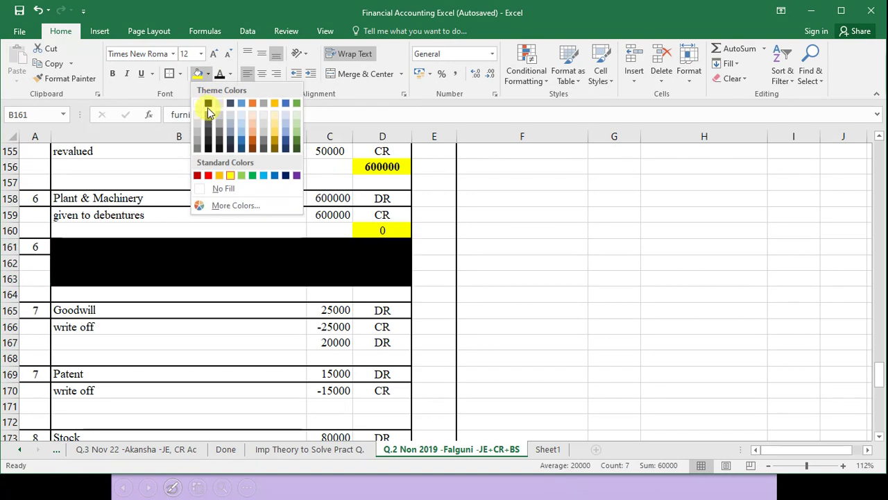
pyautogui.click(211, 188)
# Fill the furniture balance of 30000 in D163 yellow and make it bold.
pyautogui.click(381, 278)
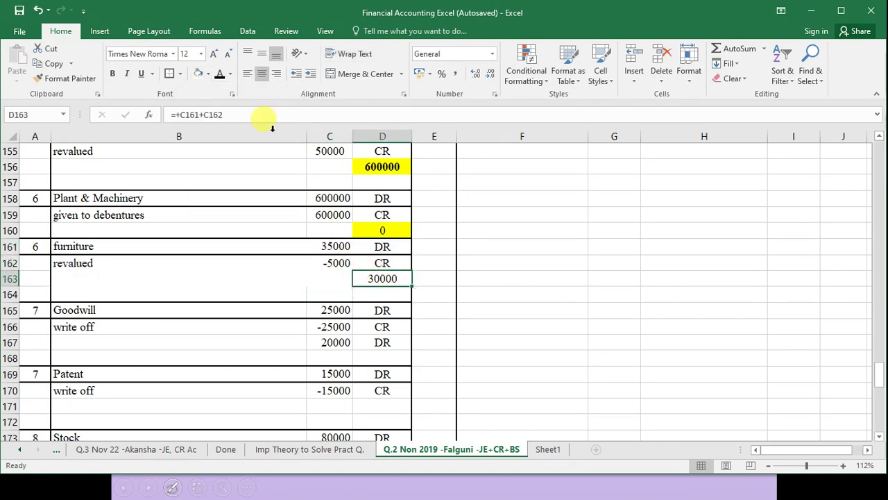
pyautogui.click(207, 73)
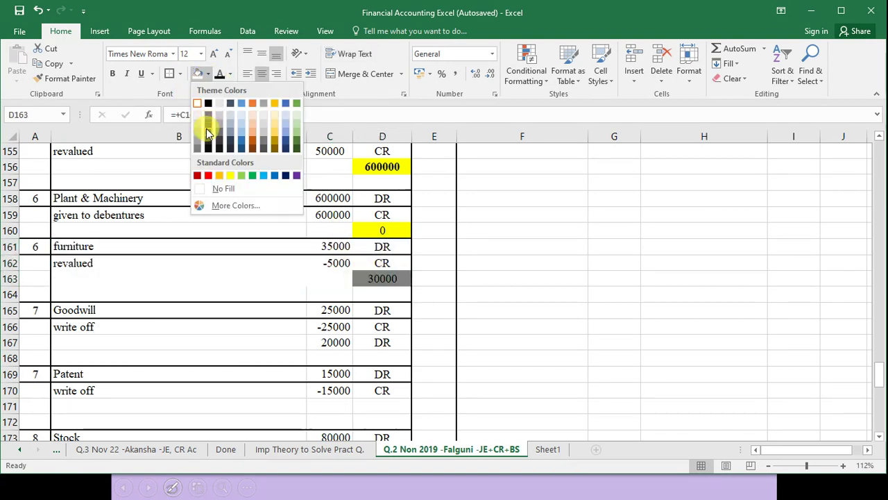
pyautogui.click(228, 175)
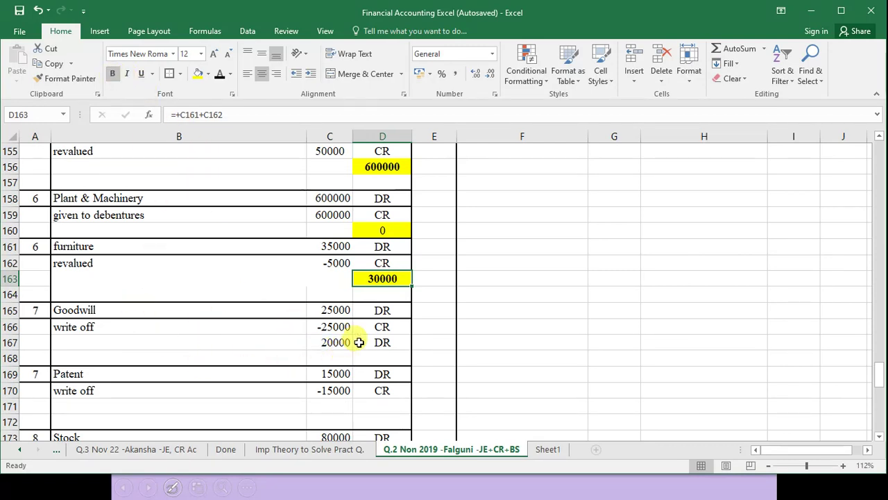
# Review the Goodwill opening balance, write-off and additional debit entries in rows 165 to 167.
pyautogui.click(336, 311)
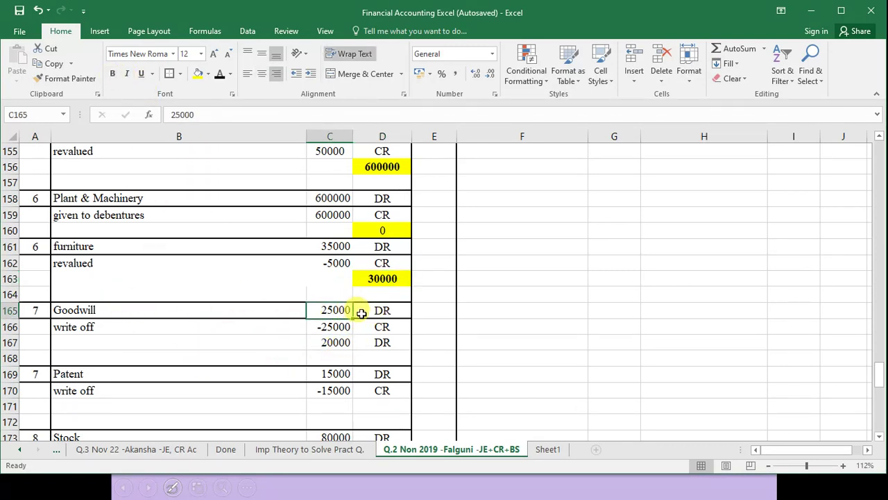
pyautogui.click(363, 312)
pyautogui.click(326, 329)
pyautogui.doubleClick(326, 327)
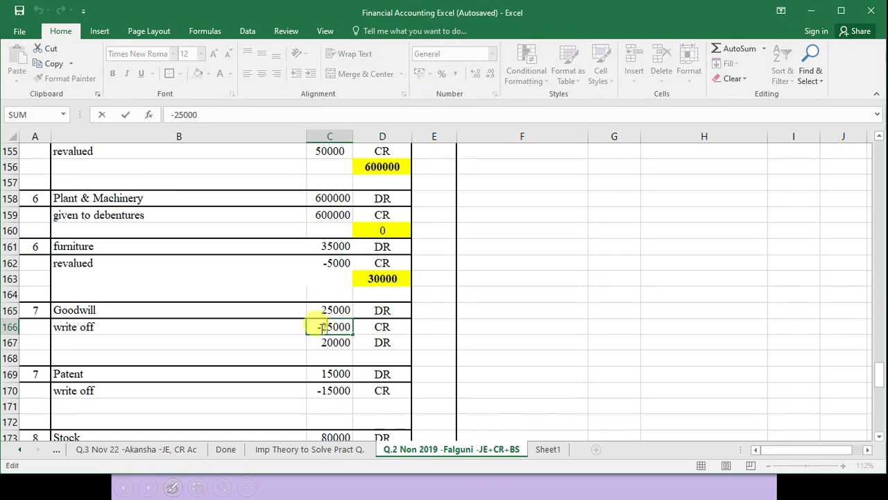
pyautogui.moveTo(321, 328); pyautogui.dragTo(388, 329)
pyautogui.press('Escape')
pyautogui.moveTo(333, 343); pyautogui.dragTo(382, 345)
# Fill D168 yellow and enter 200000 as the Goodwill balance.
pyautogui.click(373, 361)
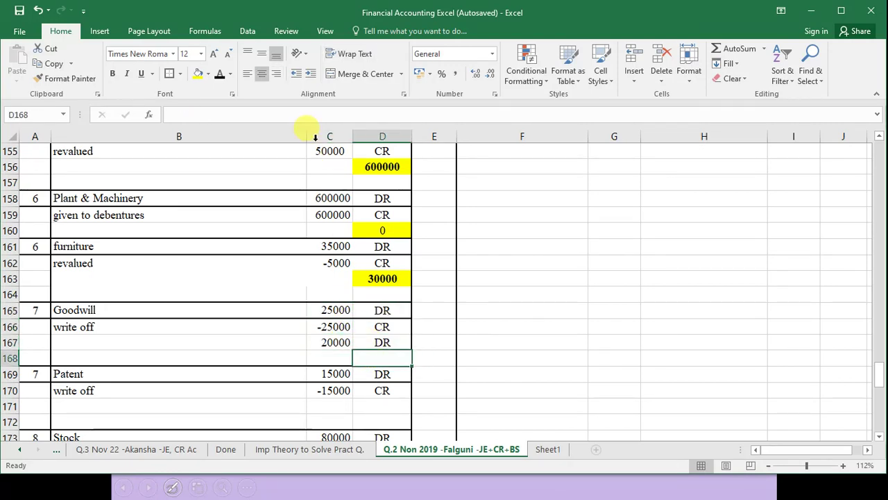
pyautogui.click(193, 76)
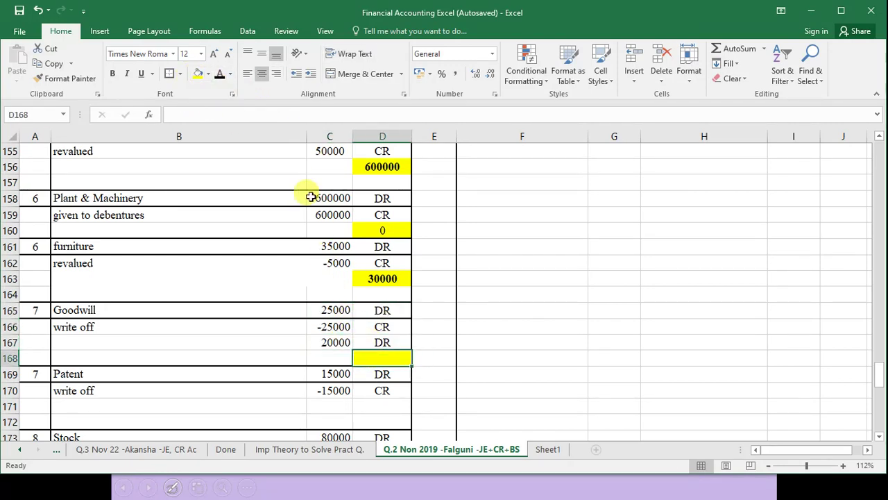
pyautogui.click(341, 353)
pyautogui.click(384, 356)
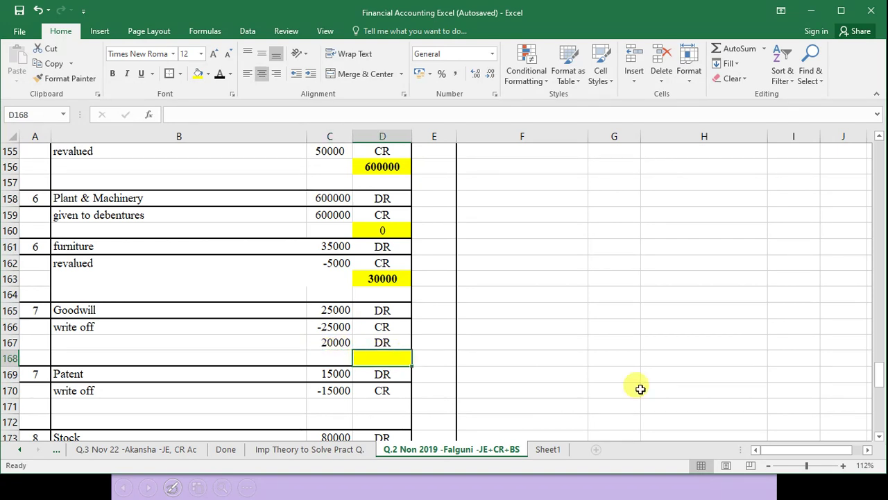
pyautogui.write('200000')
pyautogui.press('Return')
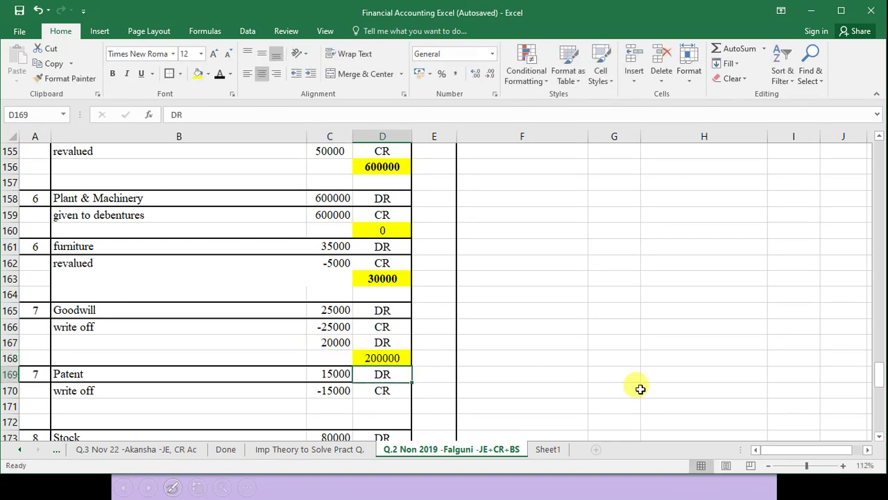
# Correct the Goodwill balance in D168 to 20000 and make it bold.
pyautogui.click(404, 356)
pyautogui.write('200')
pyautogui.hotkey('ctrl', 'Return')
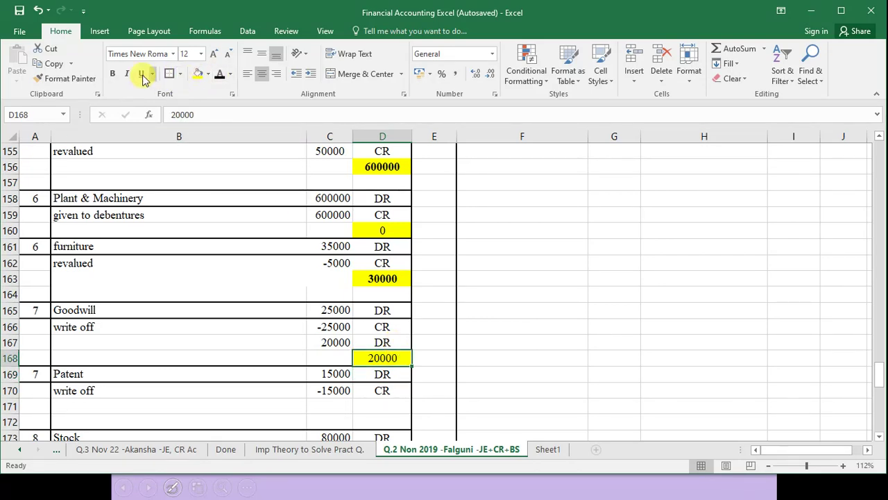
# Fill the Patent balance cell D171 yellow.
pyautogui.scroll(-3, 370, 313)
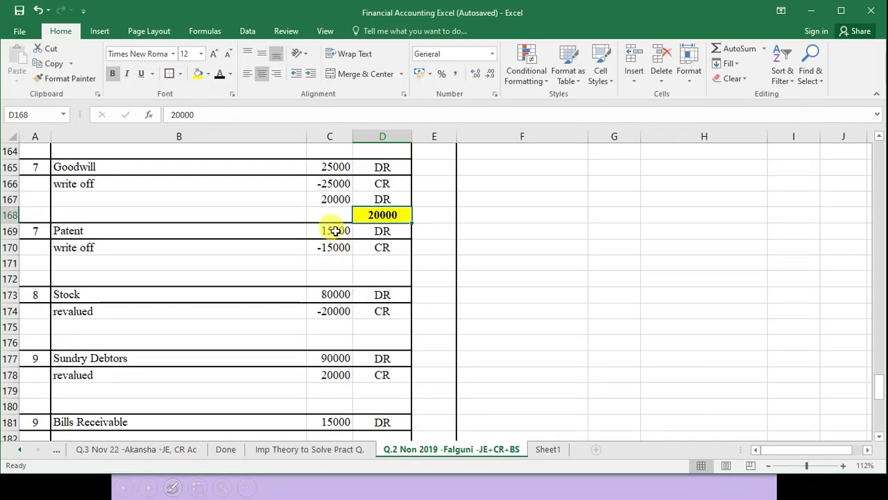
pyautogui.moveTo(331, 230); pyautogui.dragTo(367, 257)
pyautogui.click(373, 264)
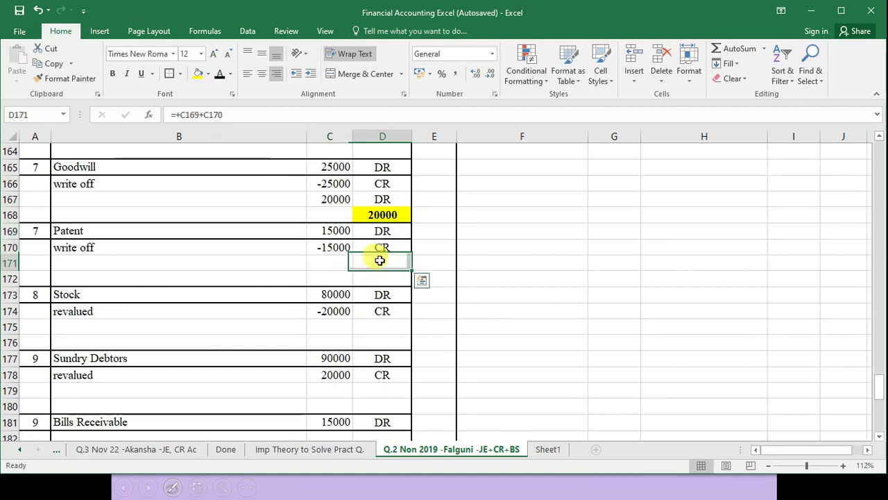
pyautogui.click(198, 74)
# Fill the Stock balance in D175 and the Sundry Debtors balance in D179 yellow.
pyautogui.scroll(-1, 371, 296)
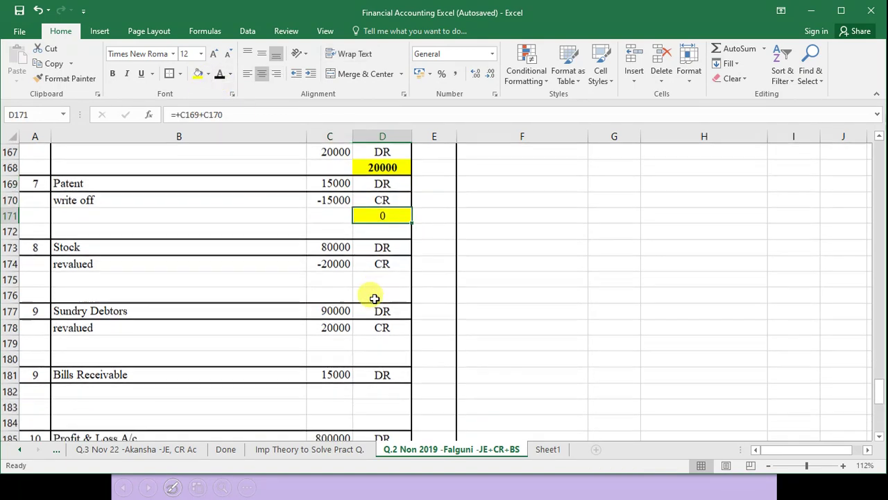
pyautogui.click(367, 278)
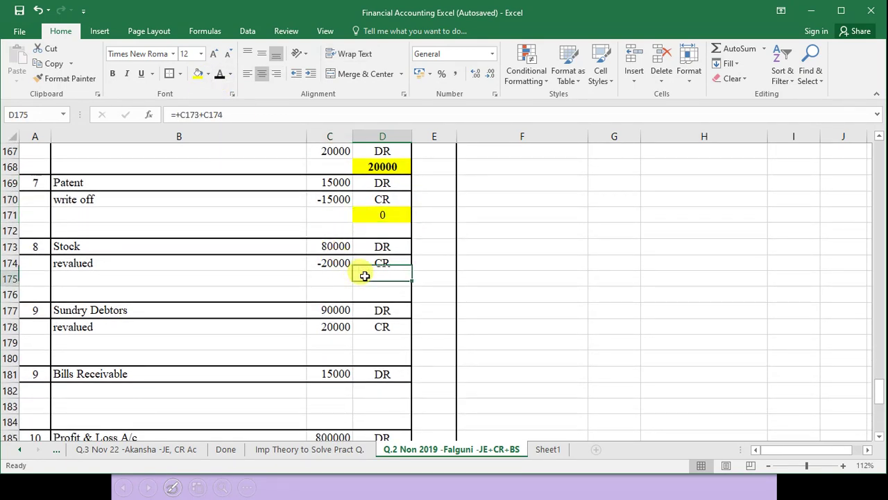
pyautogui.click(198, 74)
pyautogui.click(369, 340)
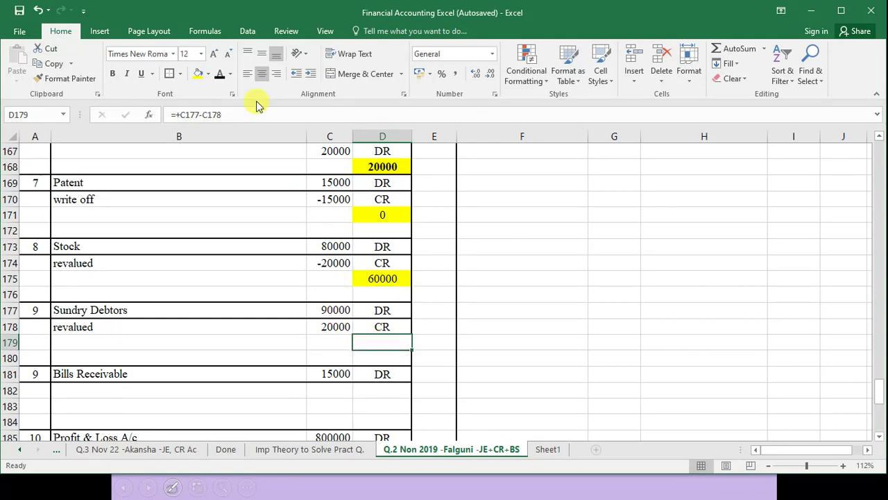
pyautogui.click(197, 74)
# Fill the Bills Receivable amount in C181 yellow.
pyautogui.moveTo(347, 244); pyautogui.dragTo(378, 263)
pyautogui.scroll(-2, 368, 340)
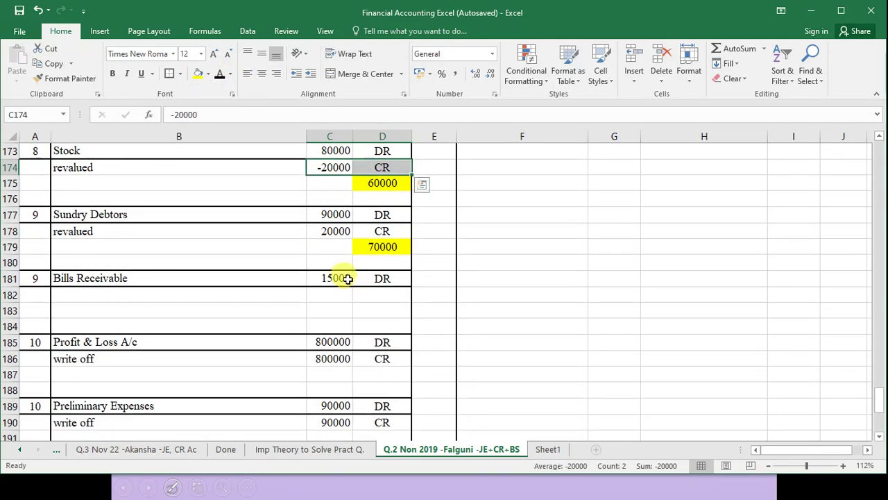
pyautogui.moveTo(350, 295); pyautogui.dragTo(363, 292)
pyautogui.click(382, 277)
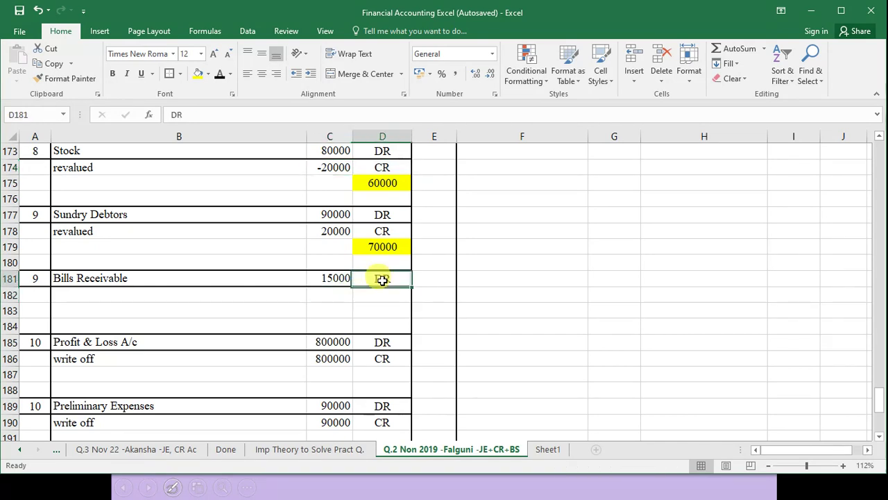
pyautogui.click(345, 275)
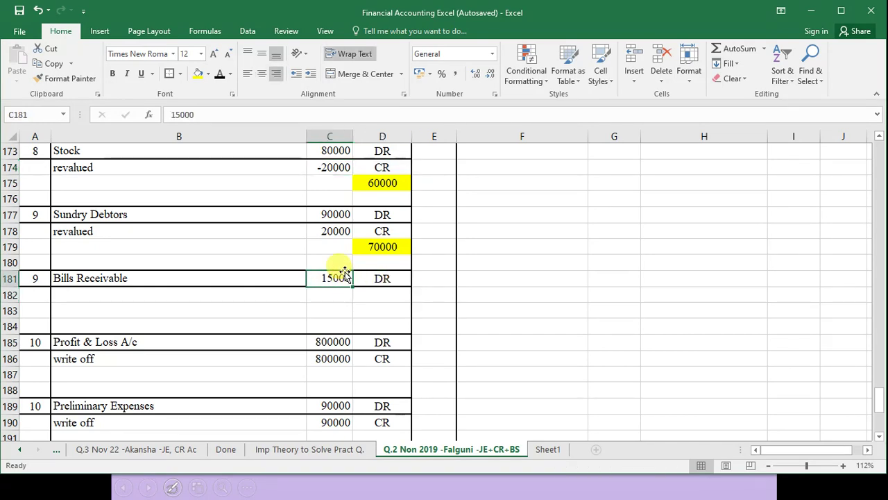
pyautogui.click(197, 76)
# Fill the Profit & Loss balance in D187 and the Preliminary Expenses balance in D191 yellow.
pyautogui.scroll(-2, 333, 367)
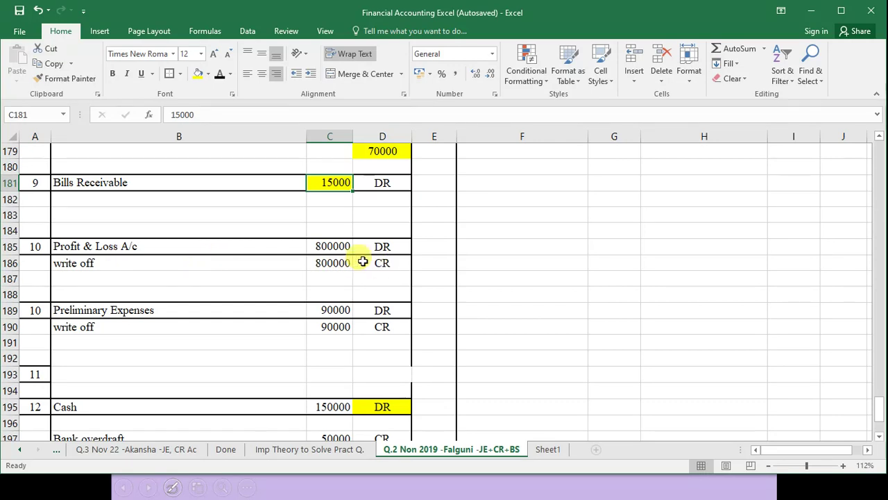
pyautogui.moveTo(363, 247); pyautogui.dragTo(376, 261)
pyautogui.click(377, 278)
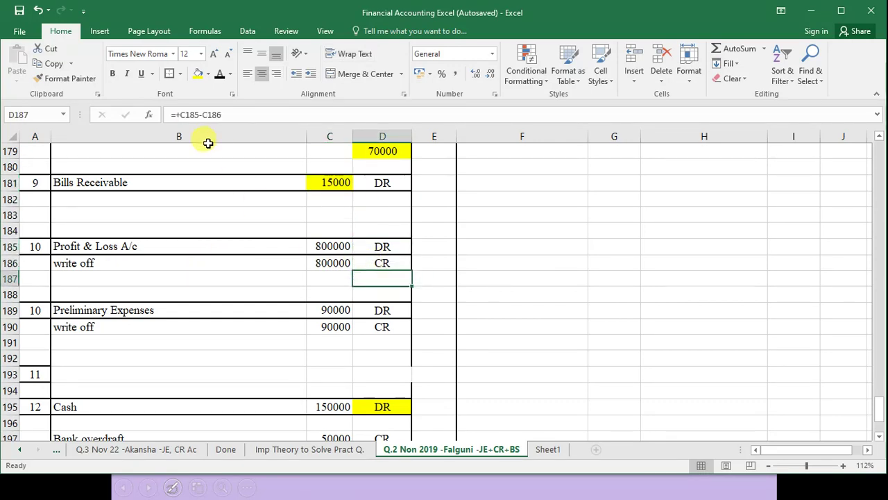
pyautogui.click(197, 81)
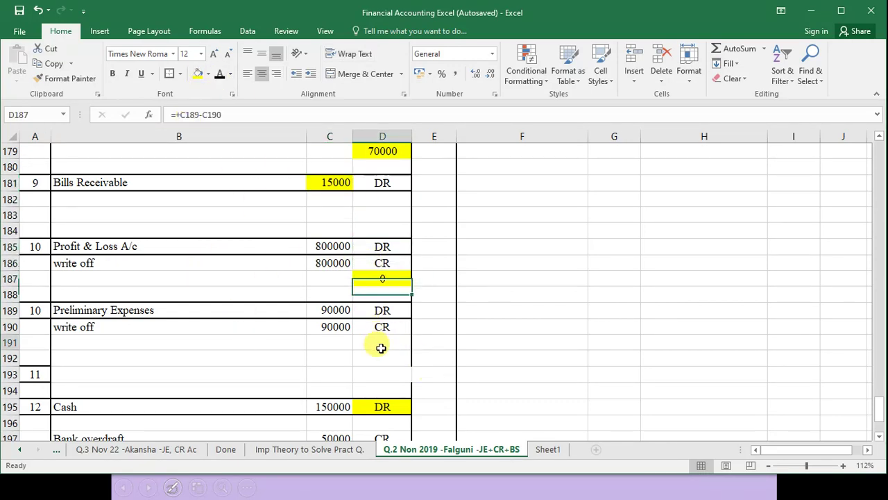
pyautogui.click(376, 344)
pyautogui.click(199, 75)
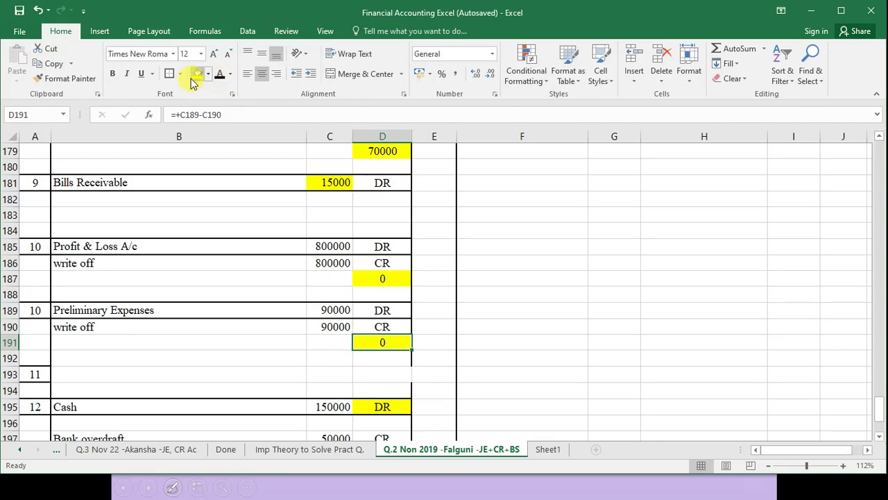
# Fill D201, the balance cell below the Cash account's payments, yellow.
pyautogui.scroll(-2, 333, 282)
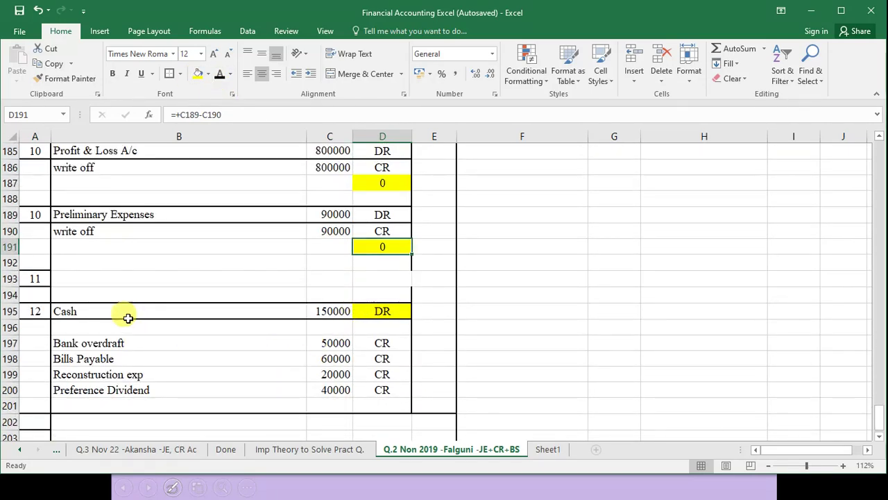
pyautogui.click(128, 316)
pyautogui.click(330, 316)
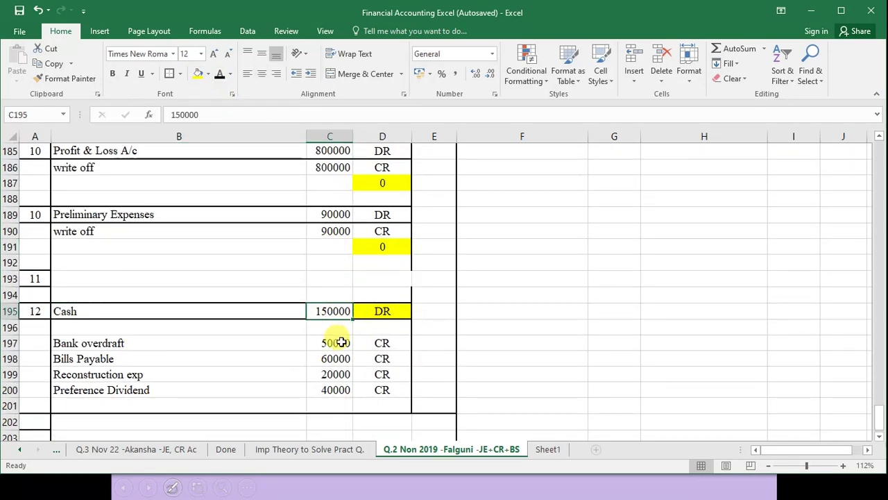
pyautogui.moveTo(342, 342); pyautogui.dragTo(347, 391)
pyautogui.click(377, 407)
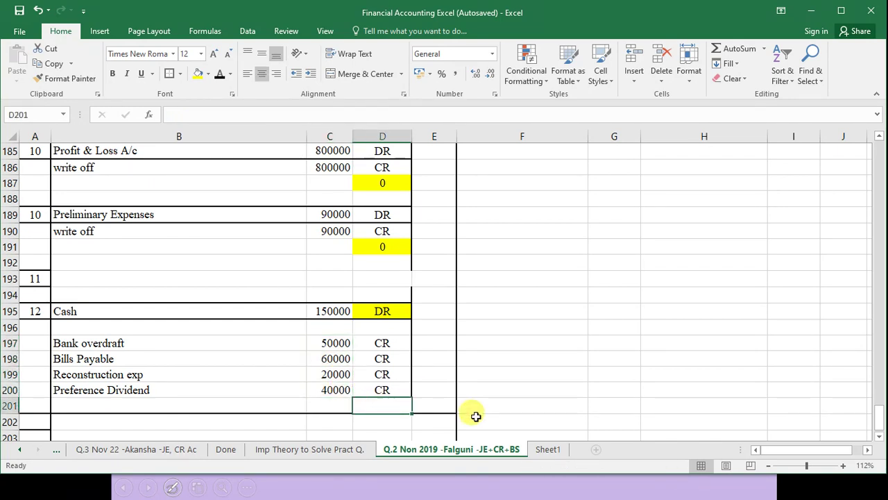
pyautogui.click(198, 75)
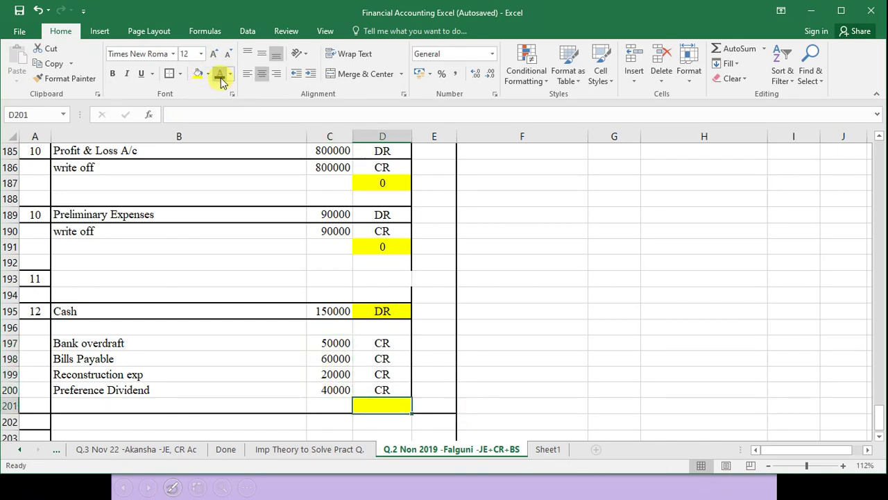
# Compute the closing cash balance in D201 with the formula +C195-C197-C198-C199-C200.
pyautogui.write('+')
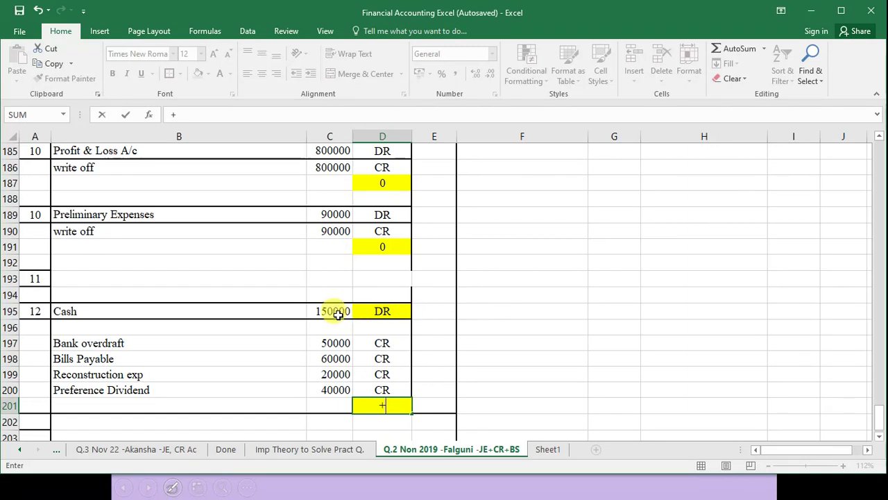
pyautogui.click(334, 311)
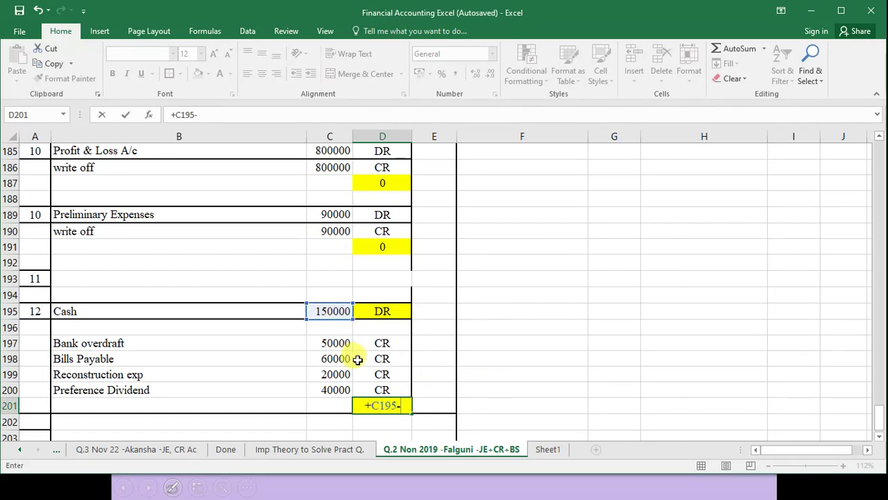
pyautogui.click(343, 343)
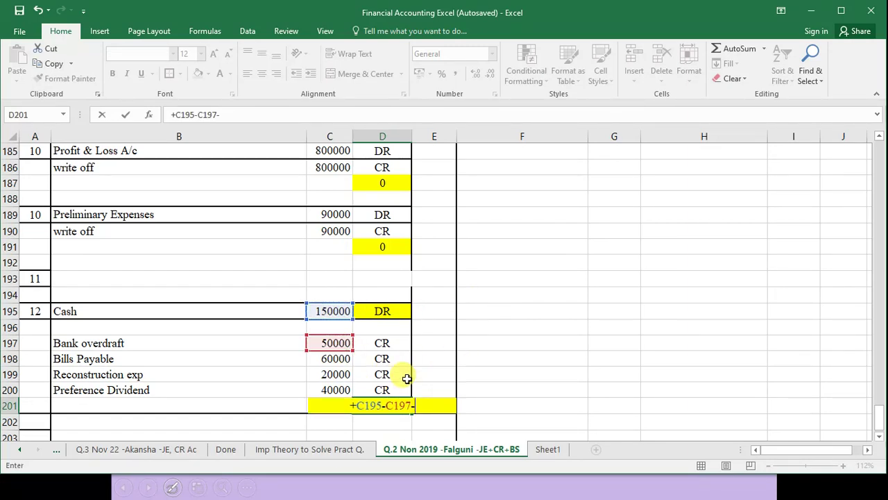
pyautogui.click(343, 358)
pyautogui.write('-')
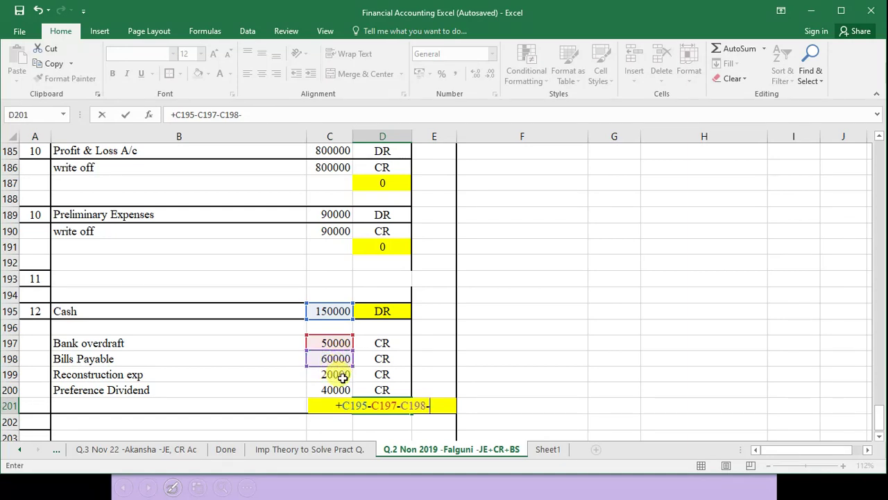
pyautogui.click(341, 374)
pyautogui.write('-')
pyautogui.click(343, 390)
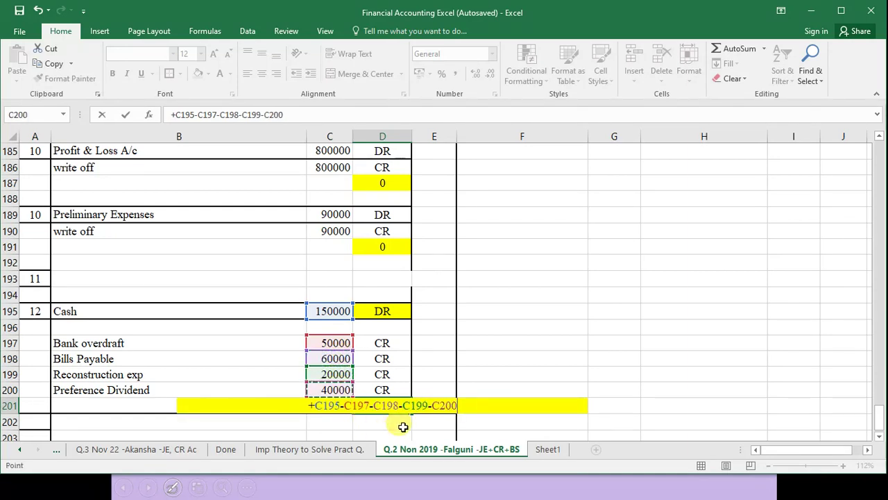
pyautogui.press('Return')
pyautogui.click(383, 386)
pyautogui.click(392, 407)
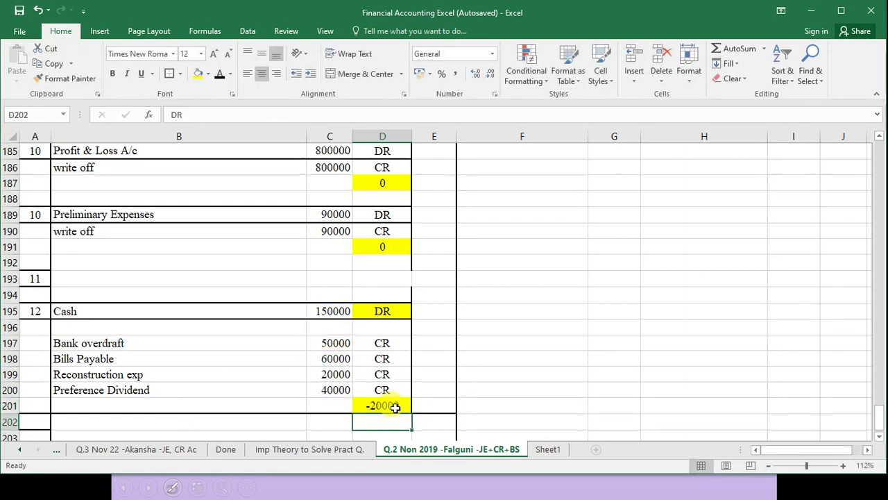
# Fill E201 yellow and label the cash balance "Bank overdraft" there.
pyautogui.click(435, 408)
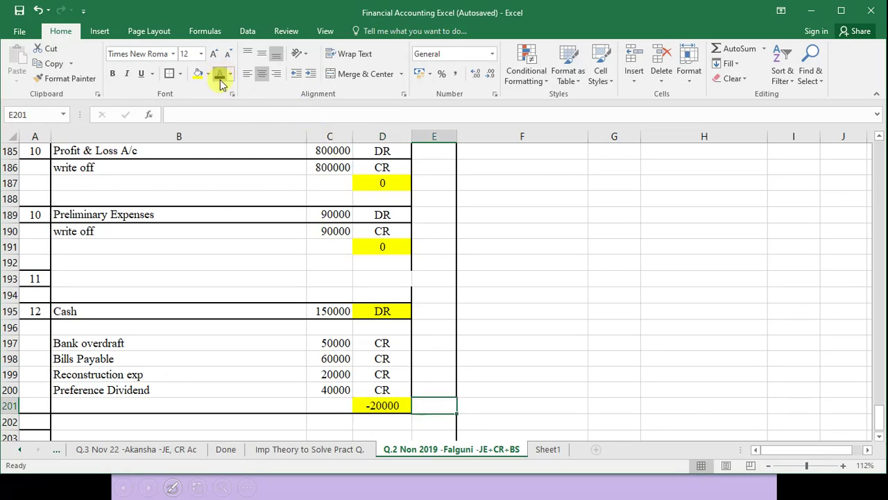
pyautogui.click(198, 73)
pyautogui.write('B')
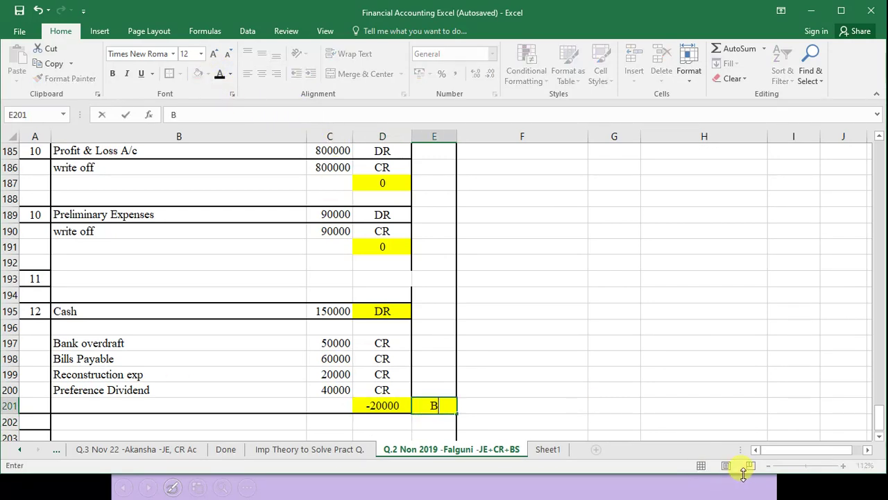
pyautogui.write('ank o')
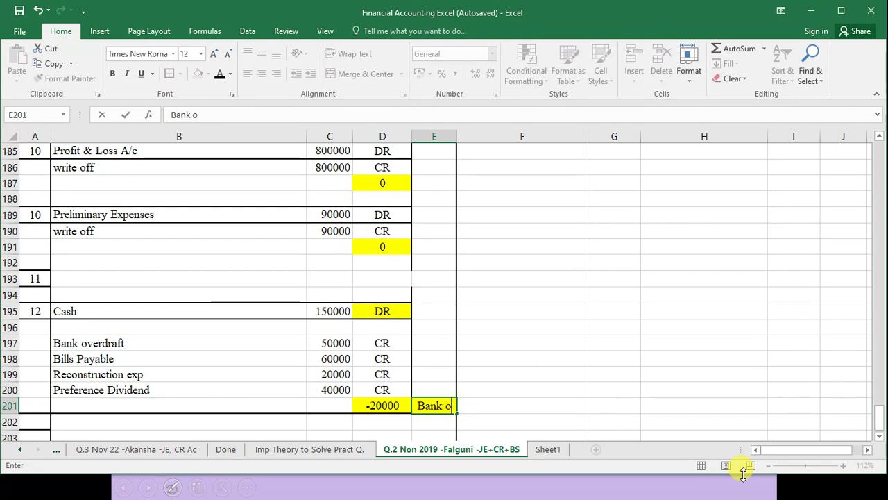
pyautogui.write('verdraft')
pyautogui.press('Return')
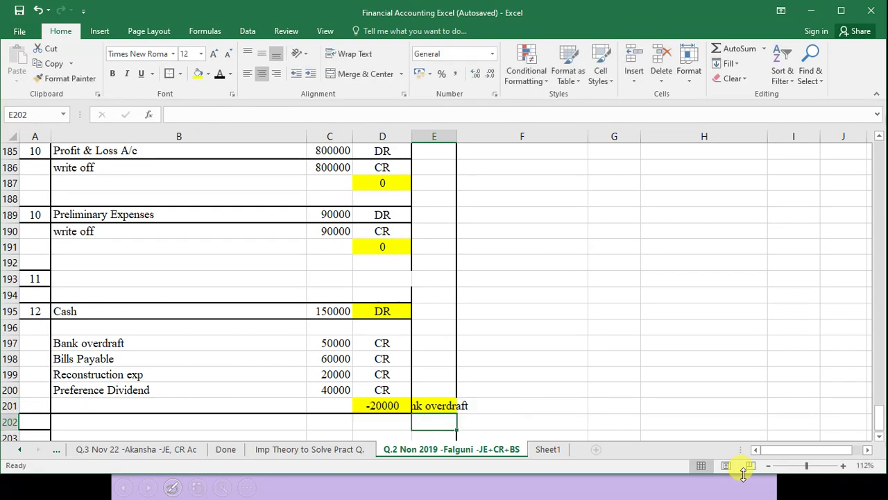
# Widen column E so that the whole "Bank overdraft" label fits.
pyautogui.doubleClick(458, 134)
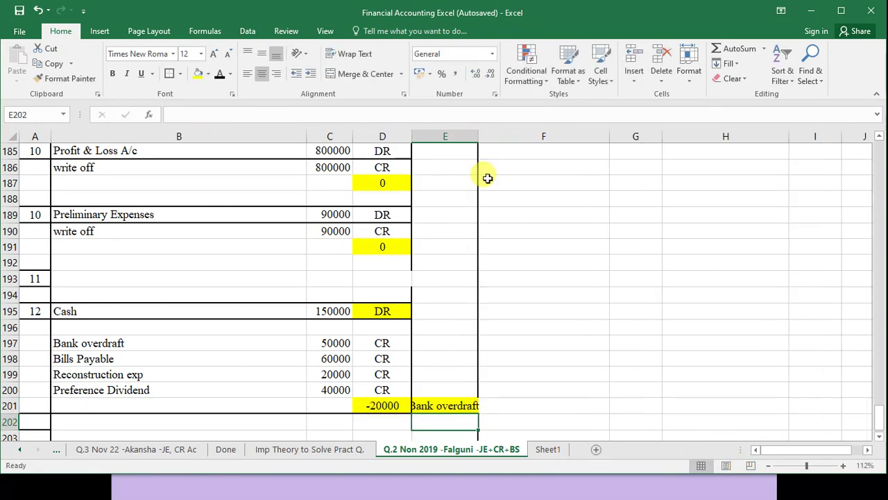
pyautogui.click(437, 405)
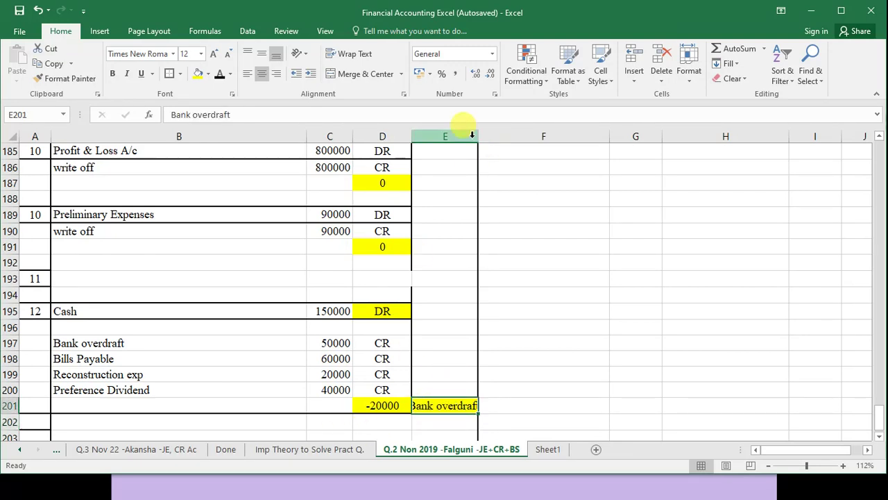
pyautogui.moveTo(472, 136); pyautogui.dragTo(487, 136)
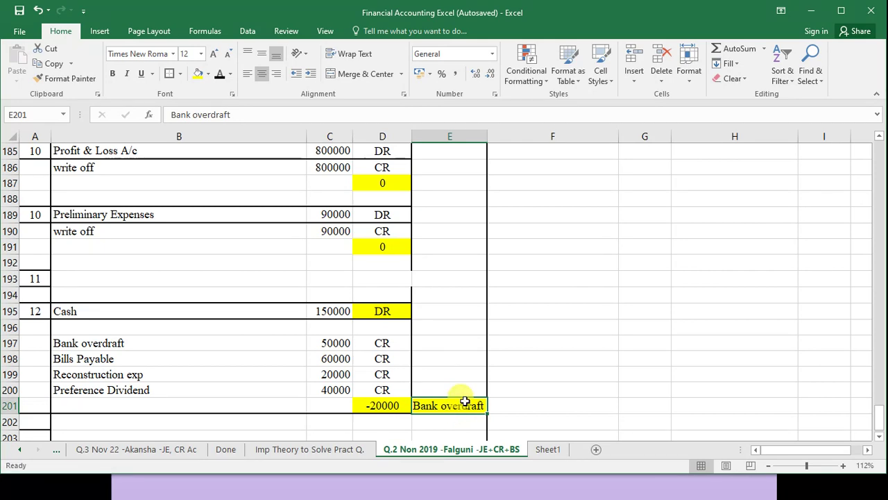
# Examine the blank Form of Balance Sheet as reduced and the note 1 share capital total in D133.
pyautogui.scroll(20, 465, 402)
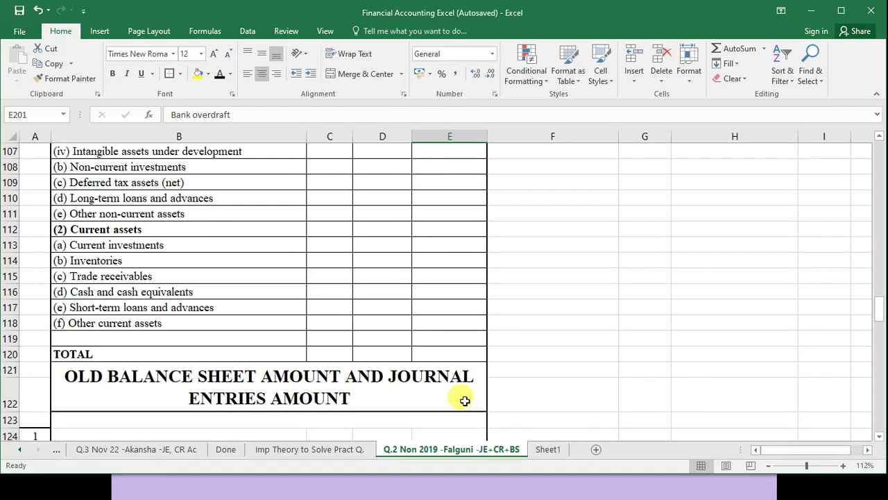
pyautogui.scroll(14, 408, 356)
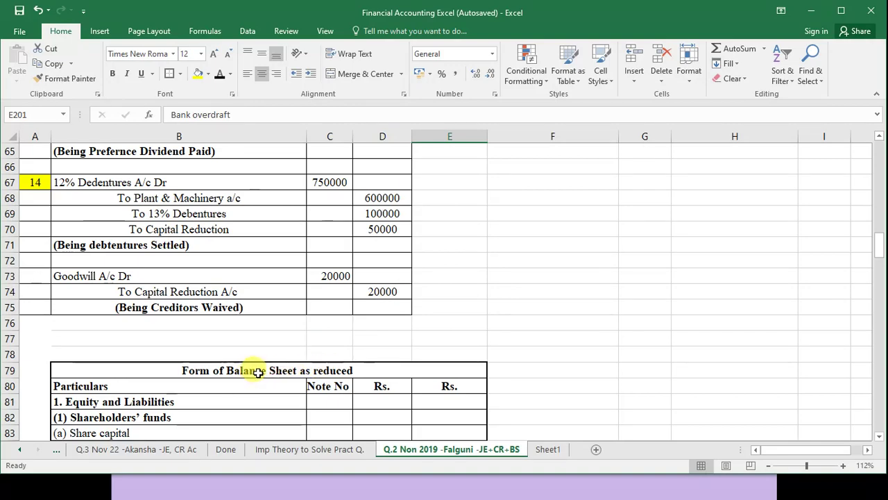
pyautogui.scroll(-2, 243, 361)
pyautogui.moveTo(234, 273); pyautogui.dragTo(404, 313)
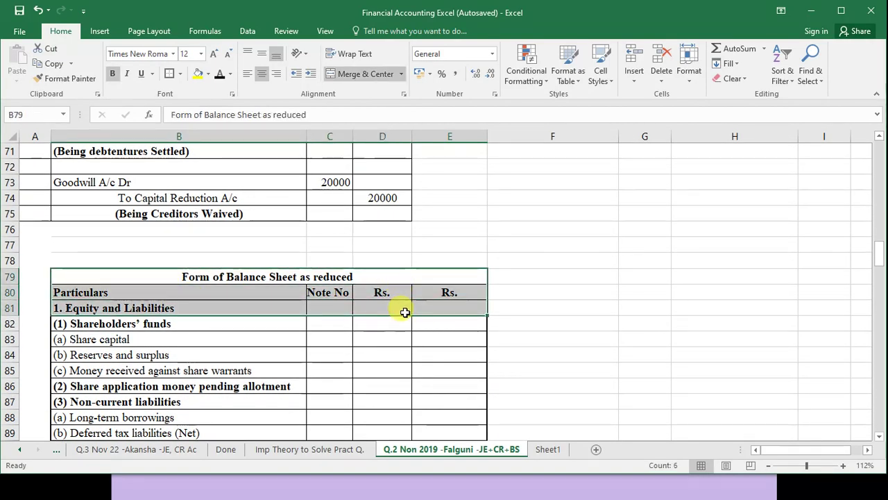
pyautogui.scroll(-15, 404, 313)
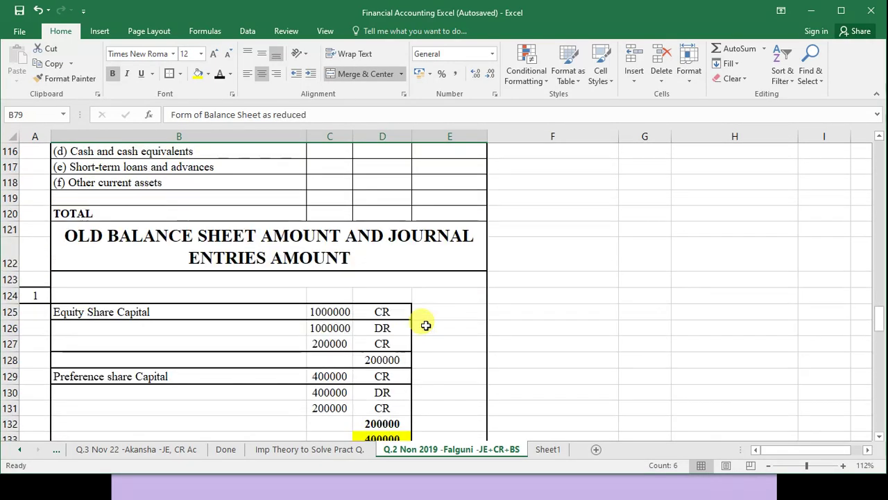
pyautogui.scroll(-2, 426, 325)
pyautogui.click(410, 344)
pyautogui.scroll(4, 444, 343)
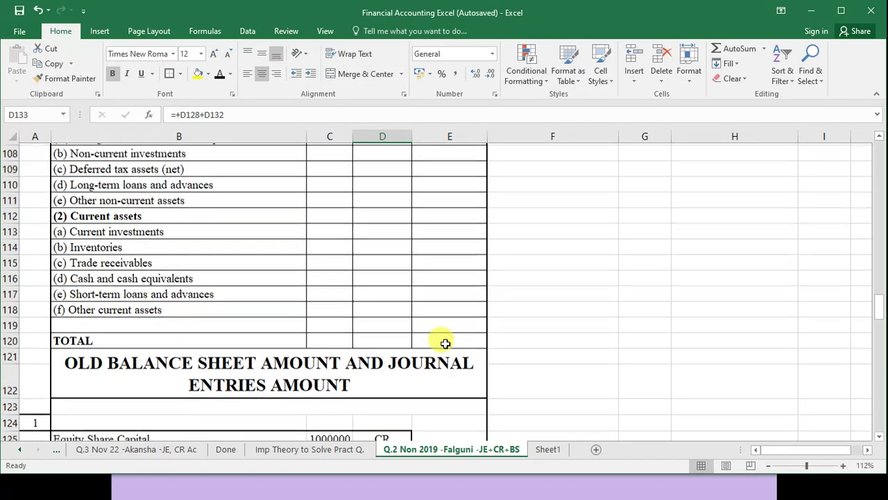
pyautogui.scroll(11, 444, 343)
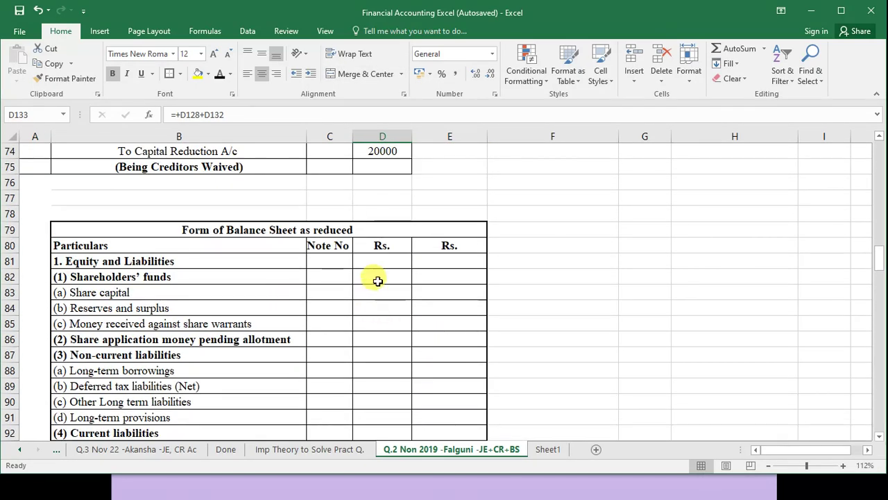
# Reveal the Share capital entries in C83:D83, note number 1 and amount 400000, by setting their font colour to black.
pyautogui.click(379, 290)
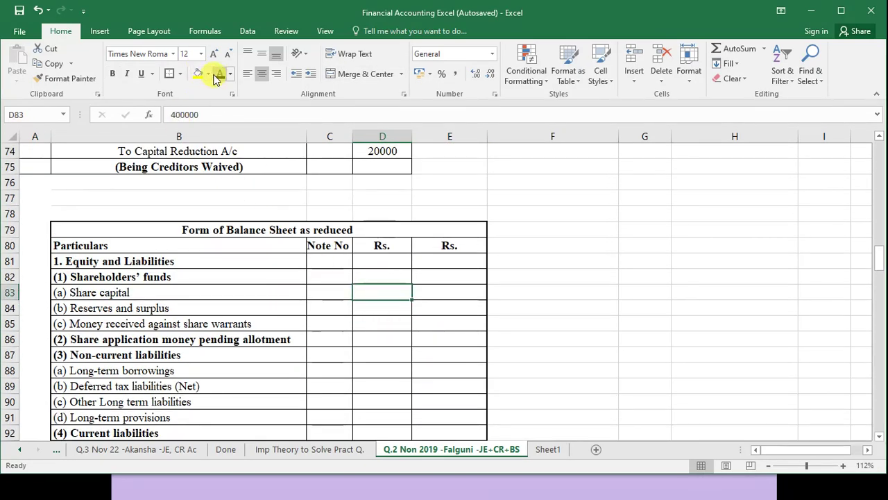
pyautogui.click(340, 292)
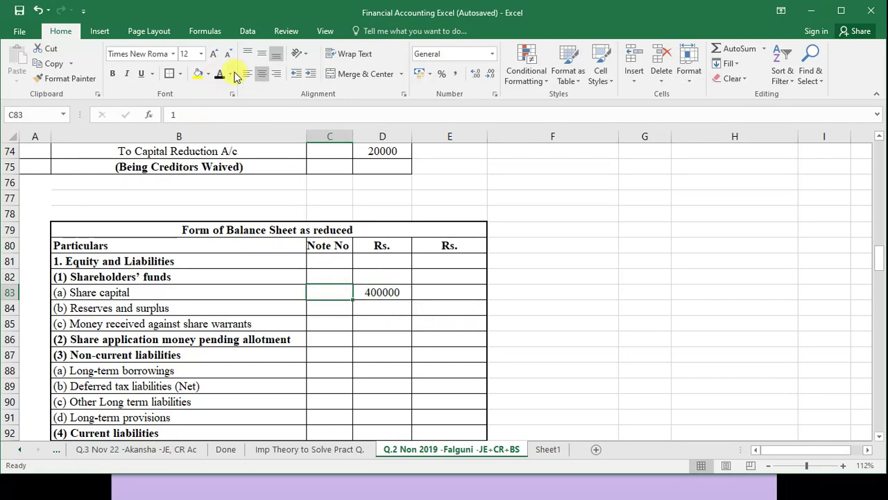
pyautogui.write('1')
pyautogui.hotkey('ctrl', 'Return')
# Check the note 2 total in D141, and set the font colour of the Long-term borrowings entries in C88:D88 to black.
pyautogui.scroll(-16, 389, 385)
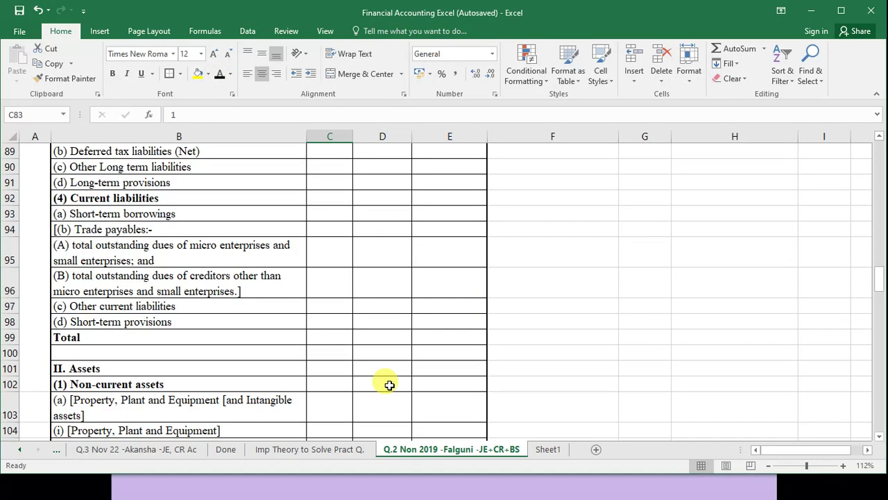
pyautogui.scroll(-1, 389, 384)
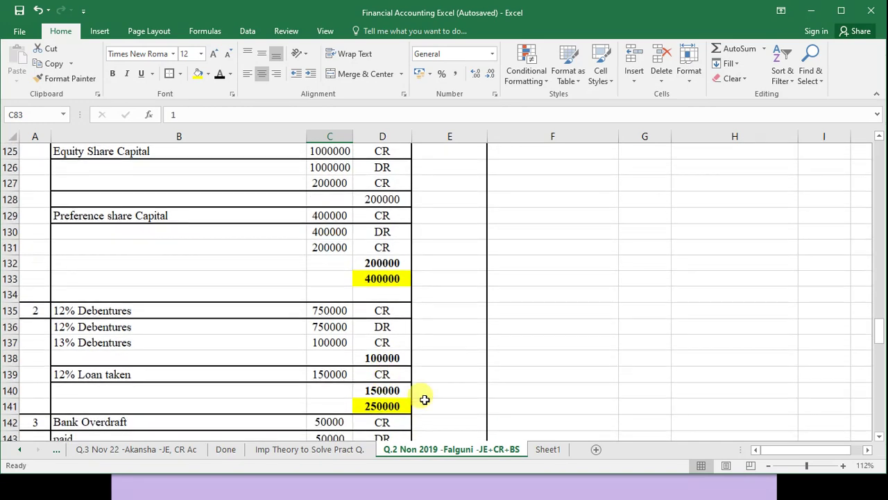
pyautogui.click(388, 407)
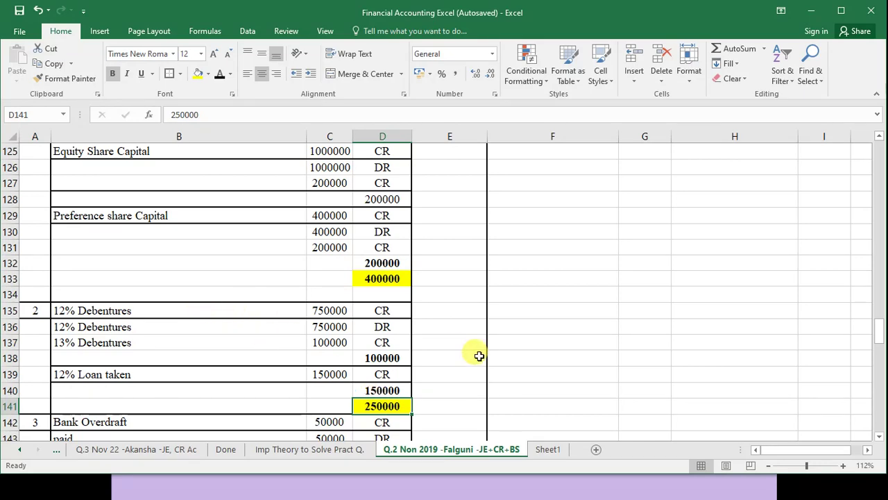
pyautogui.scroll(15, 477, 355)
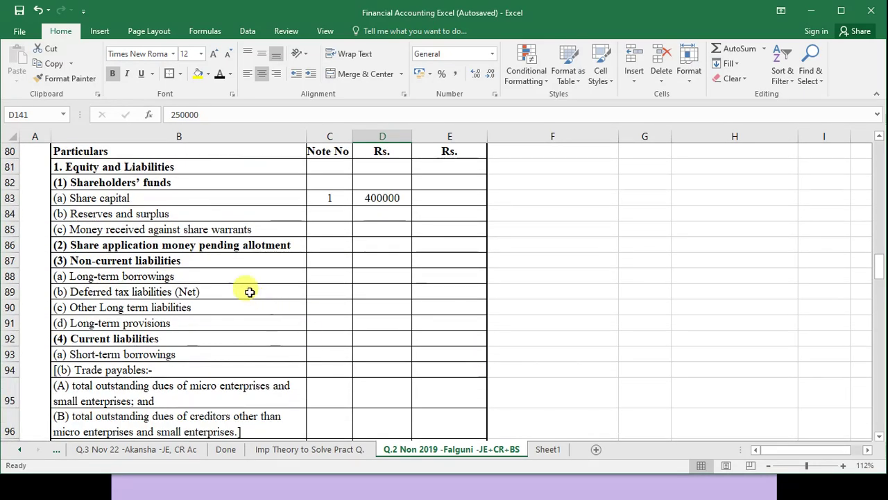
pyautogui.moveTo(327, 276); pyautogui.dragTo(390, 275)
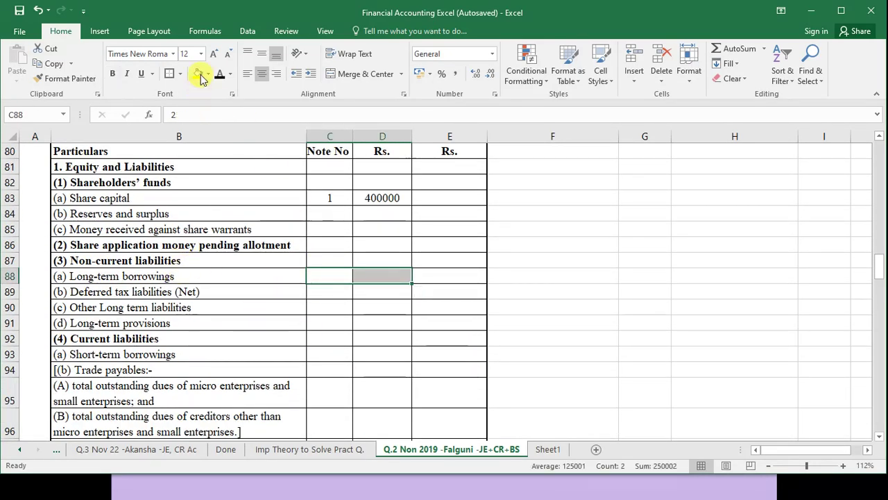
pyautogui.click(220, 75)
# Reveal the Trade payables entries in C94:D94, note number 4 and amount 120000, by setting their font colour to black.
pyautogui.scroll(-11, 392, 364)
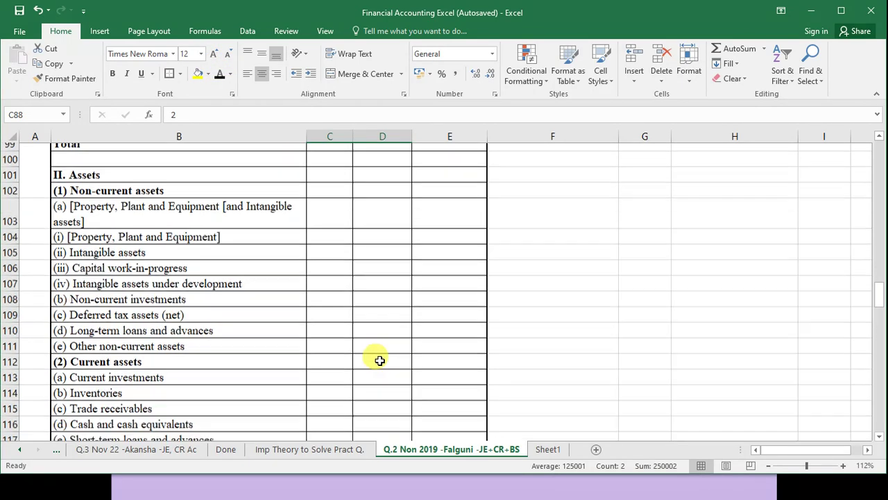
pyautogui.scroll(-7, 381, 359)
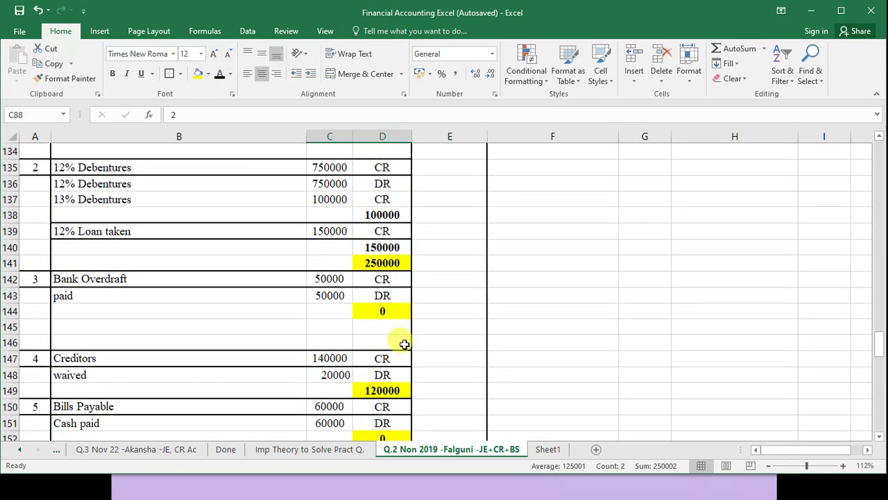
pyautogui.scroll(15, 450, 250)
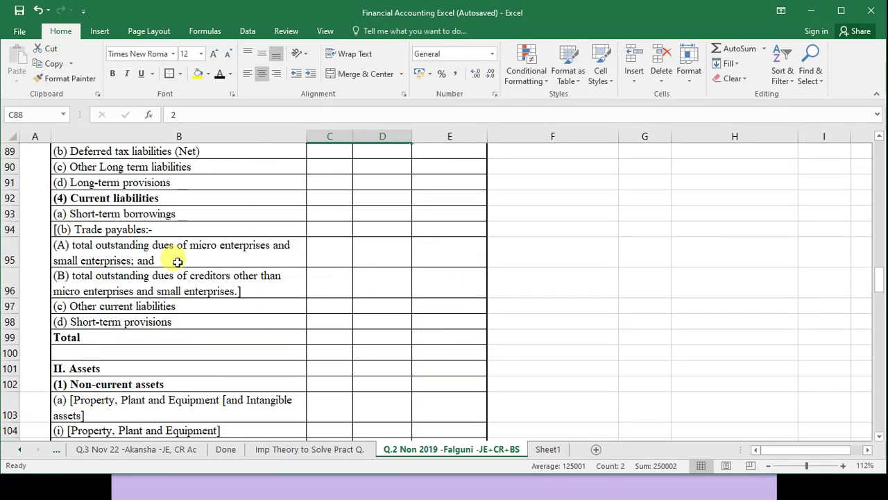
pyautogui.moveTo(337, 229); pyautogui.dragTo(375, 222)
pyautogui.click(219, 74)
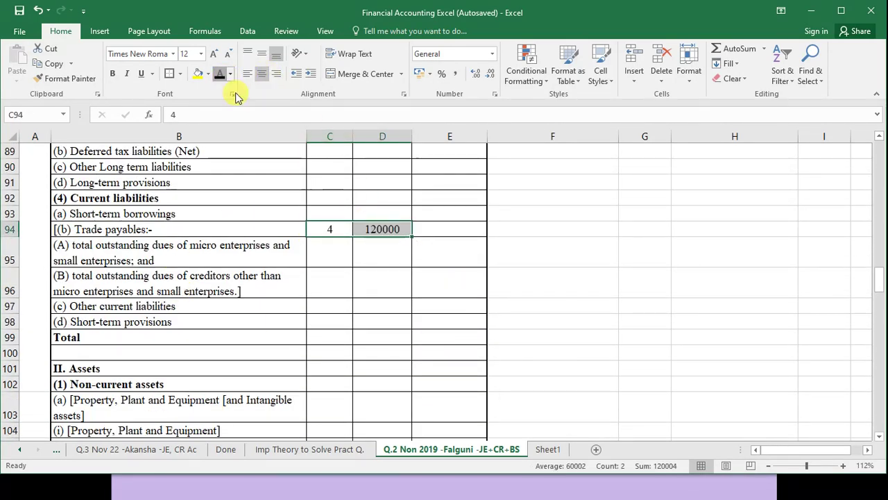
# Review the note 6 accounts and their closing balances for Land & Building, Plant & Machinery and furniture.
pyautogui.scroll(-9, 386, 342)
pyautogui.scroll(-10, 386, 344)
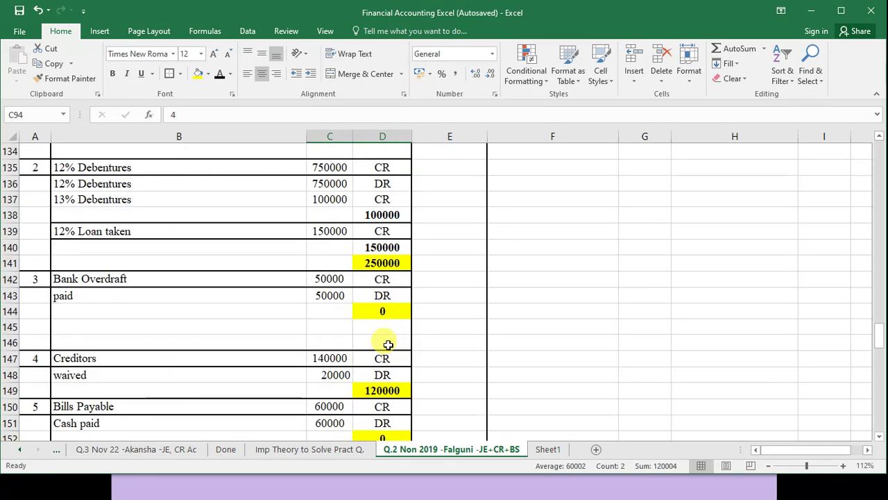
pyautogui.click(380, 315)
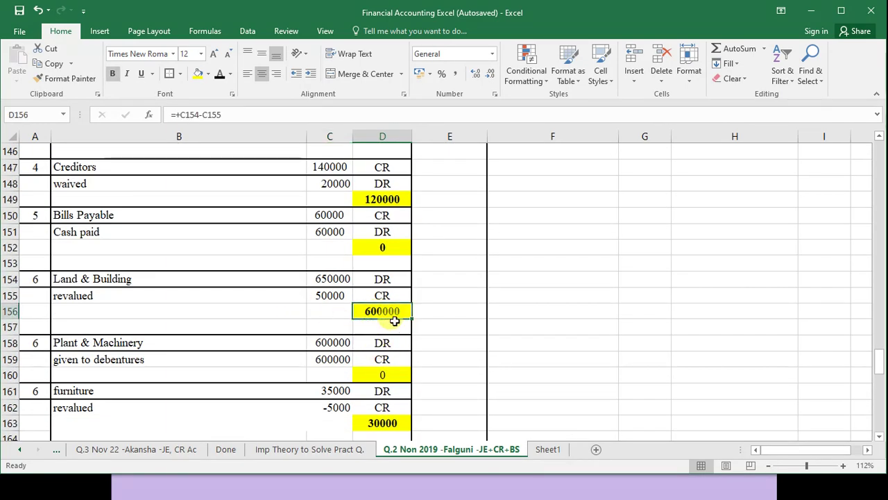
pyautogui.scroll(17, 396, 312)
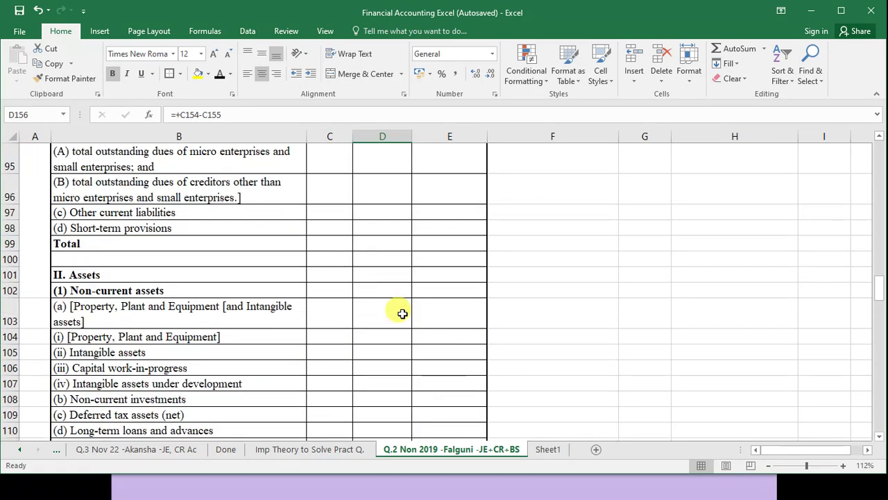
pyautogui.scroll(-17, 403, 313)
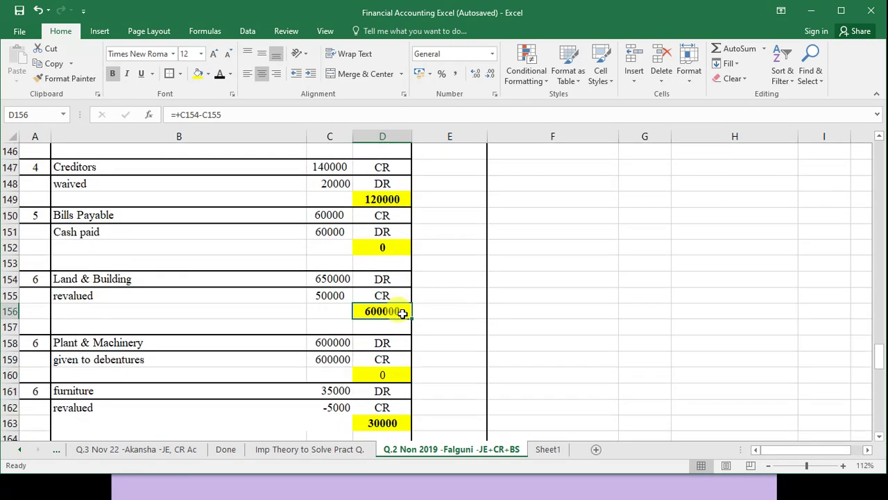
pyautogui.moveTo(128, 278); pyautogui.dragTo(135, 385)
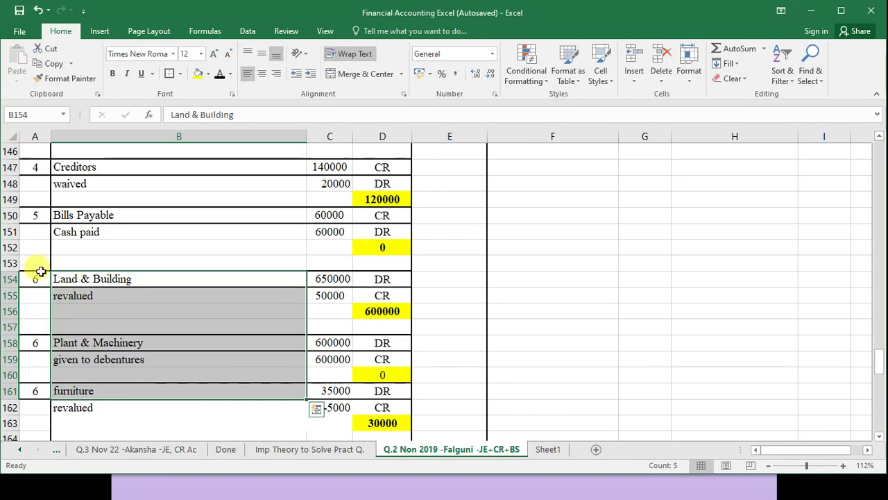
pyautogui.moveTo(35, 279); pyautogui.dragTo(37, 386)
pyautogui.click(386, 310)
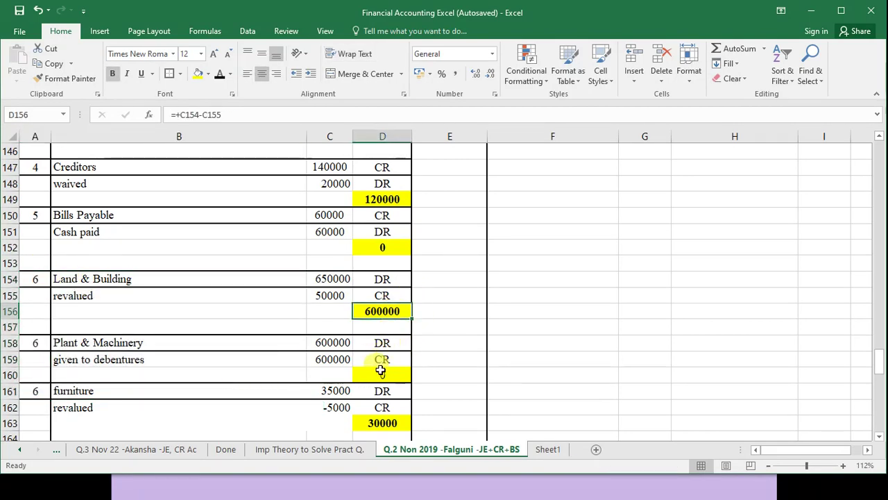
pyautogui.click(385, 374)
pyautogui.click(387, 431)
# Reveal the Property, Plant and Equipment entries in C103:D103, note number 6 and amount 630000, with a black font colour.
pyautogui.scroll(18, 452, 220)
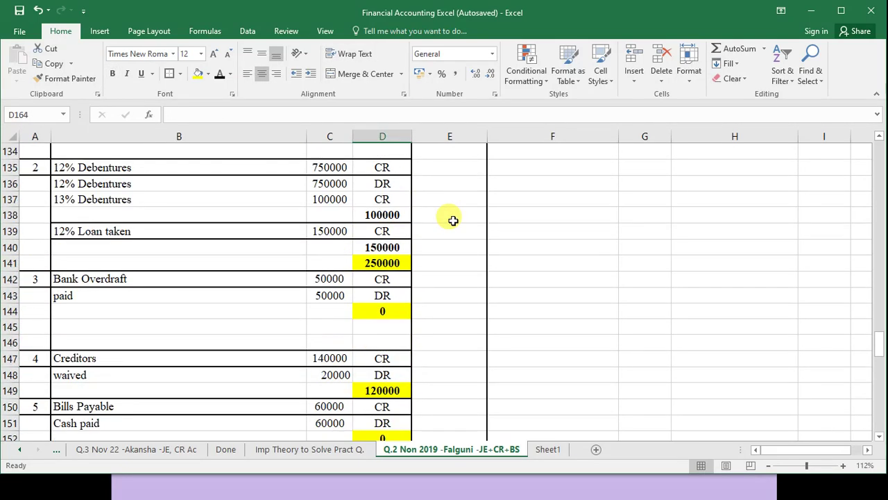
pyautogui.scroll(1, 430, 226)
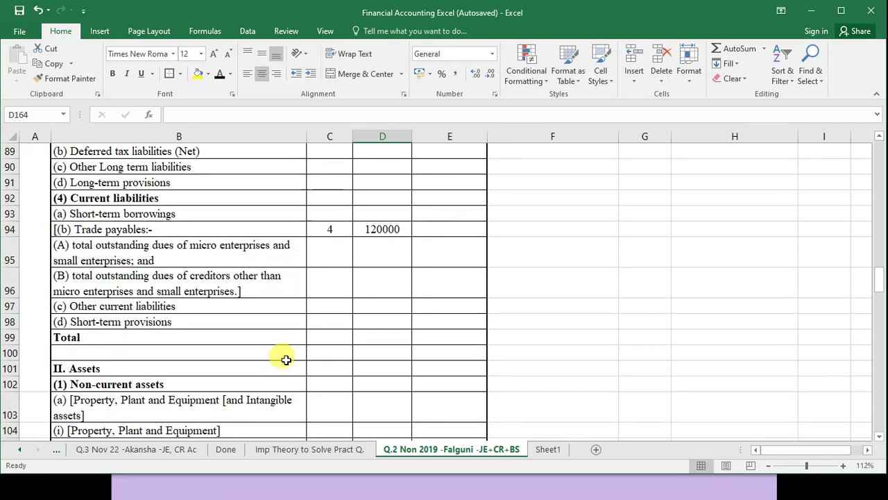
pyautogui.scroll(-2, 295, 333)
pyautogui.moveTo(332, 312); pyautogui.dragTo(377, 311)
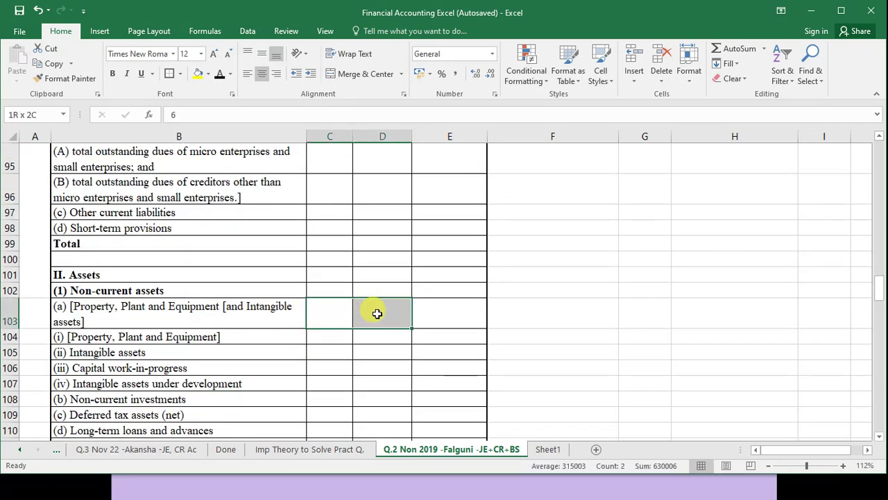
# Check the Goodwill balance in D168, and set the font colour of the Intangible assets entries in C105:D105, 7 and 15000, to black.
pyautogui.scroll(-15, 486, 332)
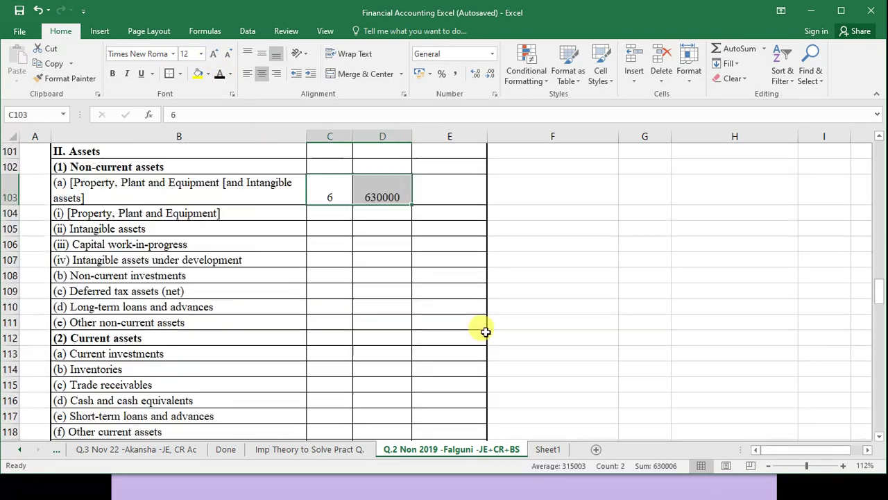
pyautogui.scroll(-6, 486, 331)
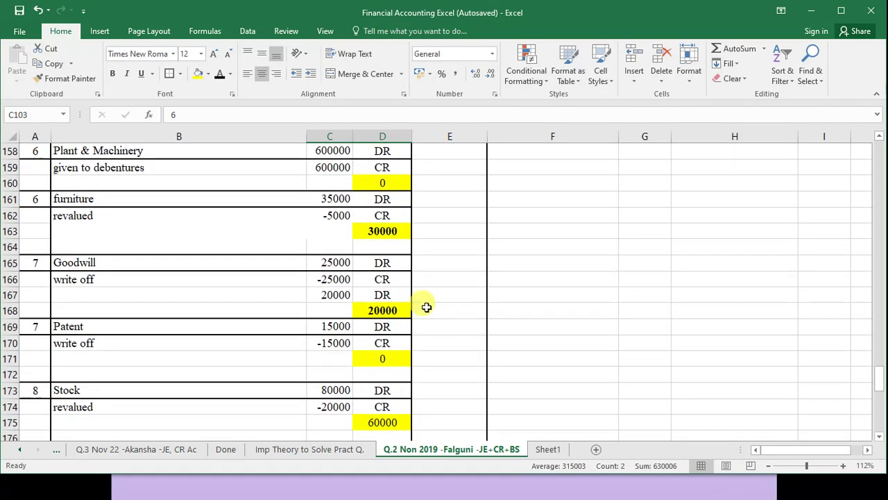
pyautogui.click(378, 310)
pyautogui.scroll(4, 492, 268)
pyautogui.scroll(15, 492, 267)
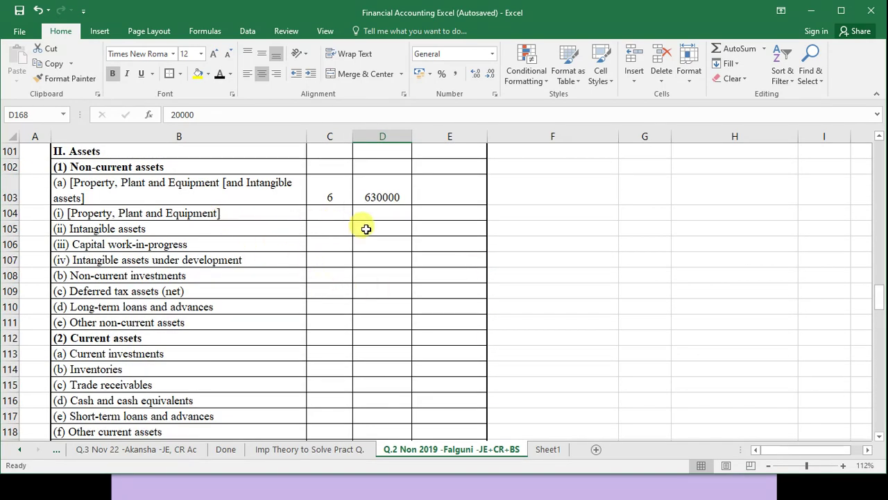
pyautogui.moveTo(343, 230); pyautogui.dragTo(378, 229)
pyautogui.click(224, 75)
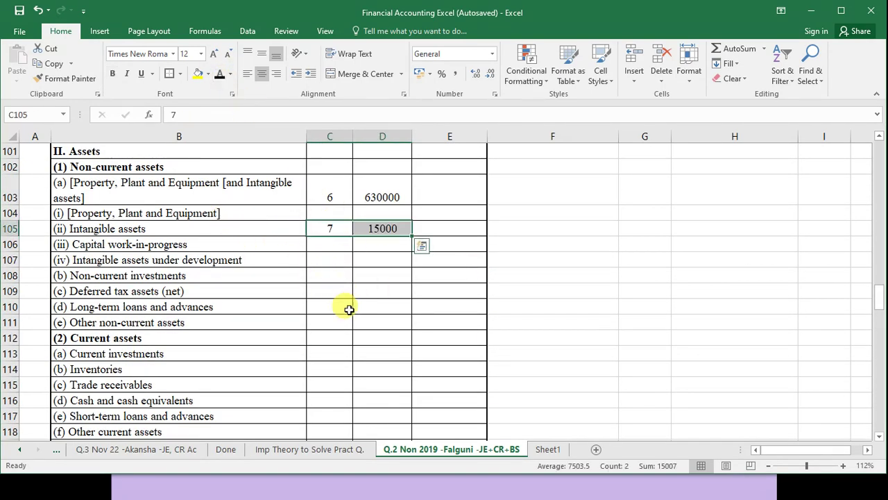
# Review the note 7 accounts, checking the closing balances of Goodwill in D168 and Patent in D171.
pyautogui.scroll(-19, 342, 340)
pyautogui.scroll(-13, 341, 340)
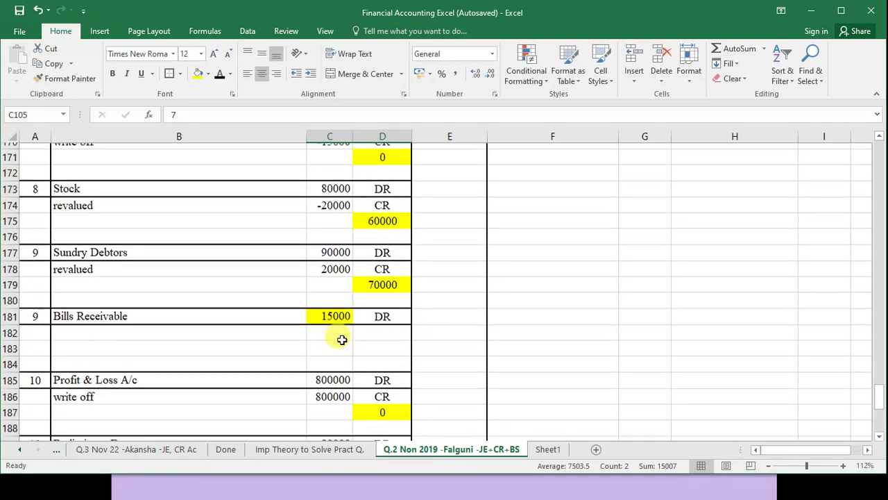
pyautogui.scroll(7, 342, 340)
pyautogui.scroll(6, 342, 340)
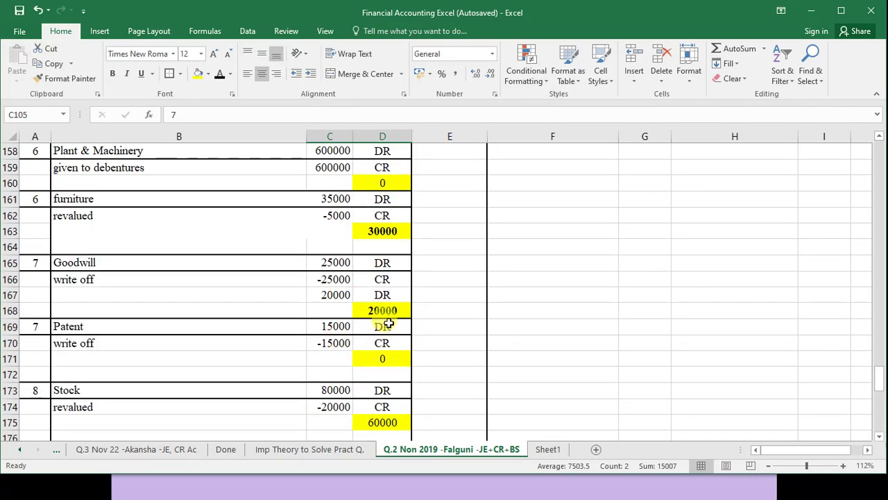
pyautogui.click(386, 313)
pyautogui.click(370, 352)
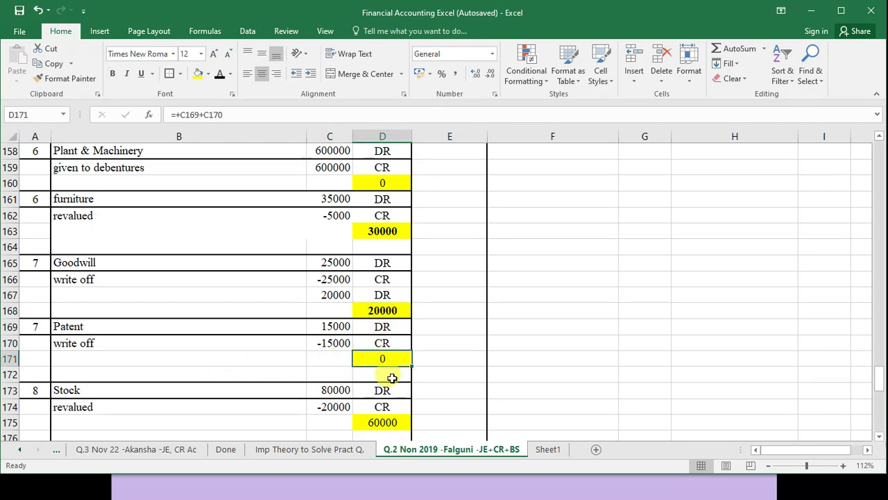
# Check the Stock balance in D175, and reveal the Inventories entries in C114:D114, 8 and 60000, with a black font colour.
pyautogui.scroll(-2, 396, 377)
pyautogui.click(395, 328)
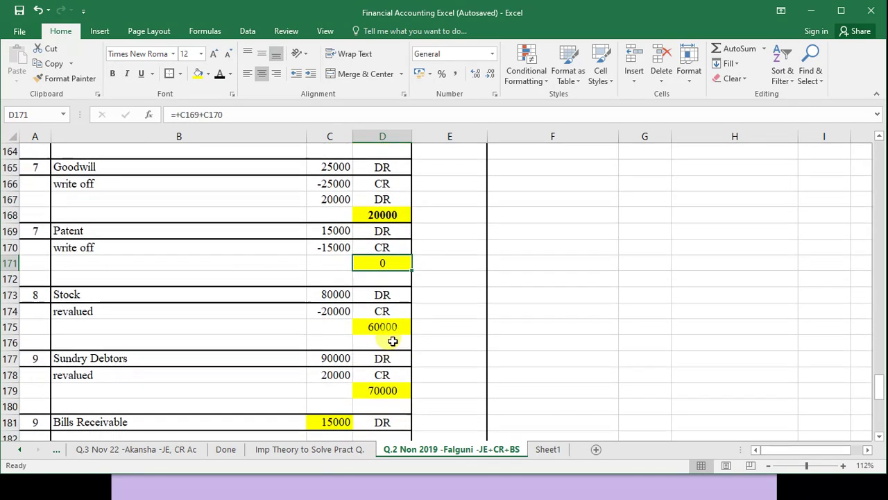
pyautogui.click(383, 390)
pyautogui.scroll(17, 448, 361)
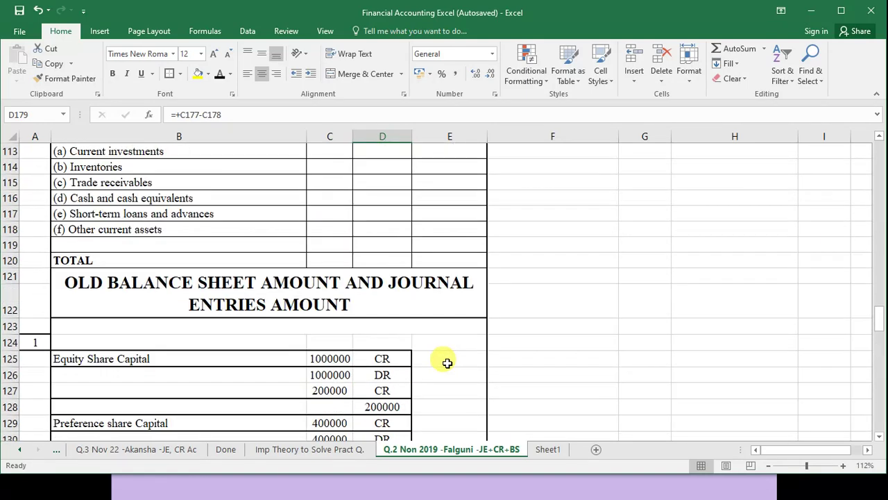
pyautogui.scroll(2, 448, 363)
pyautogui.moveTo(351, 260); pyautogui.dragTo(396, 261)
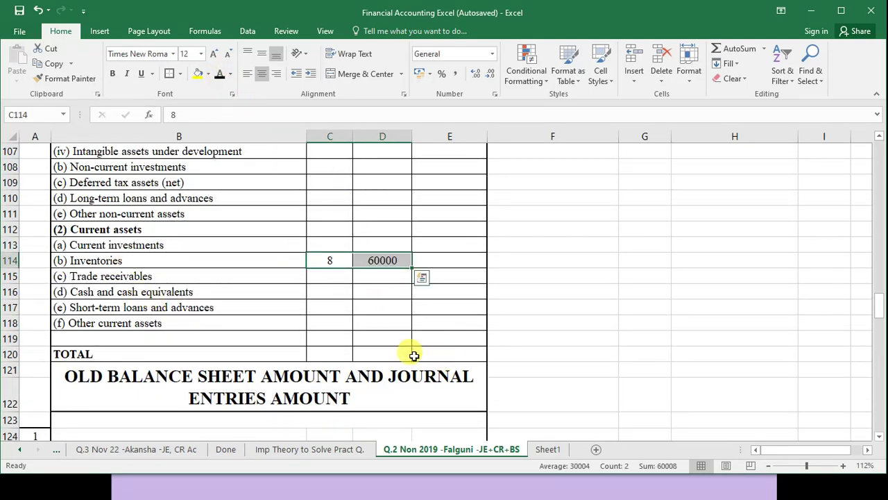
# Add up the Sundry Debtors and Bills Receivable balances, and reveal the Trade receivables entries in C115:D115, 9 and 85000, in black.
pyautogui.scroll(-20, 413, 355)
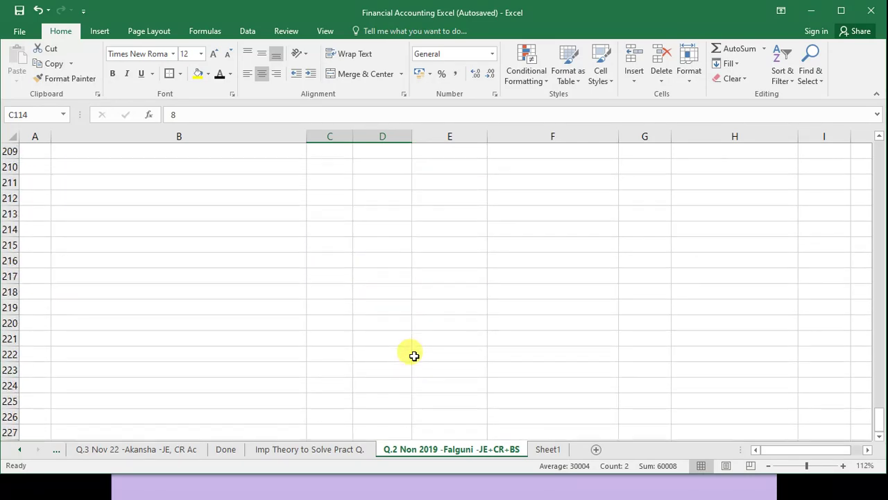
pyautogui.scroll(12, 413, 356)
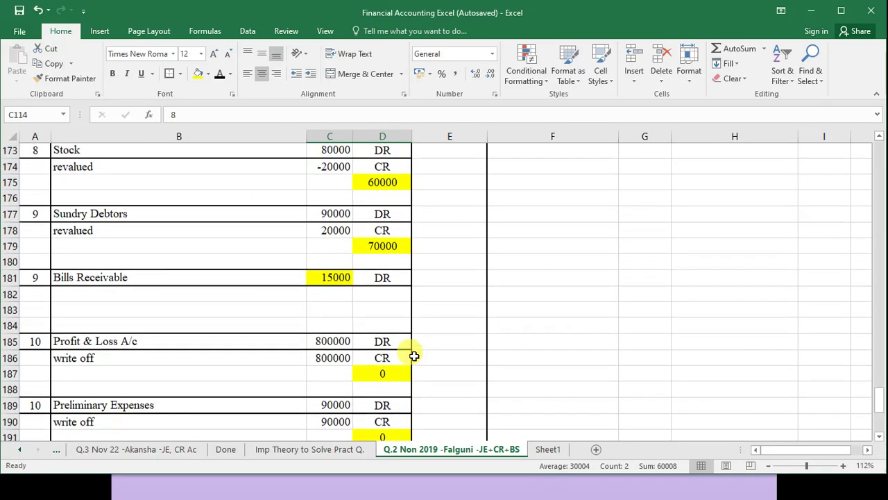
pyautogui.click(372, 252)
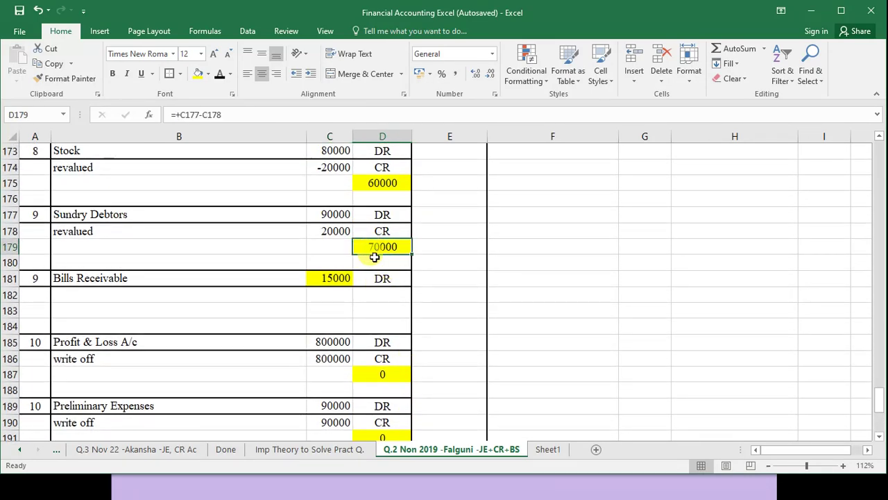
pyautogui.keyDown('ctrl'); pyautogui.click(337, 277); pyautogui.keyUp('ctrl')
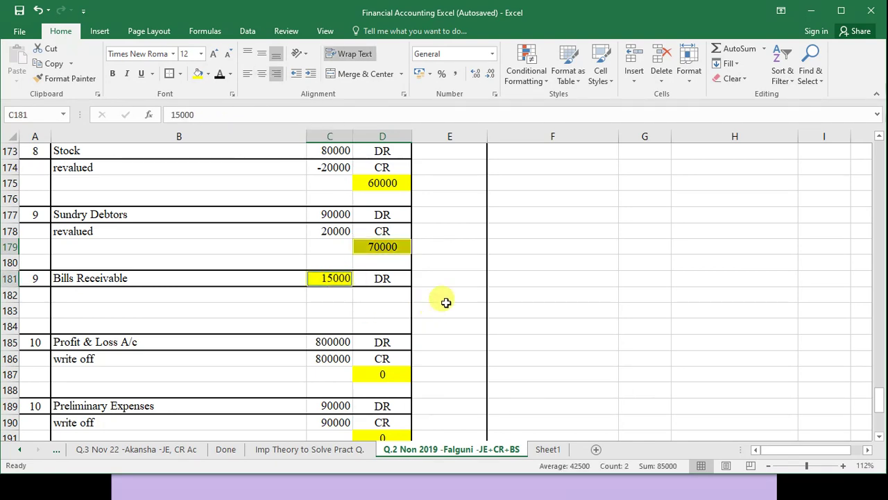
pyautogui.scroll(20, 445, 303)
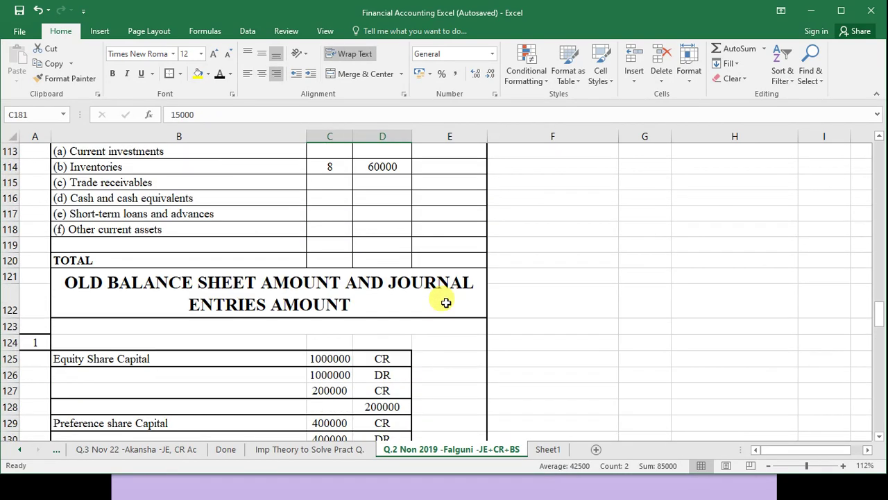
pyautogui.moveTo(333, 228); pyautogui.dragTo(355, 229)
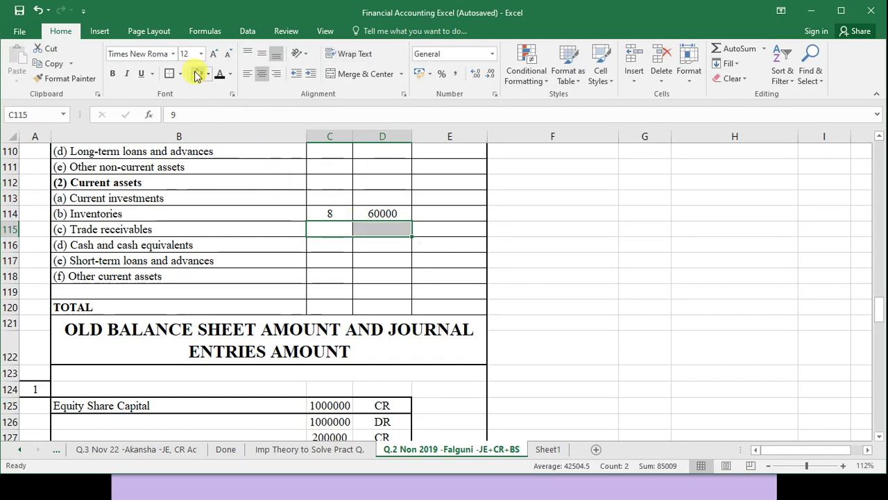
# Review the closing balances of Profit & Loss A/c, Preliminary Expenses and Cash, including the Bank overdraft label in E201.
pyautogui.scroll(-20, 368, 212)
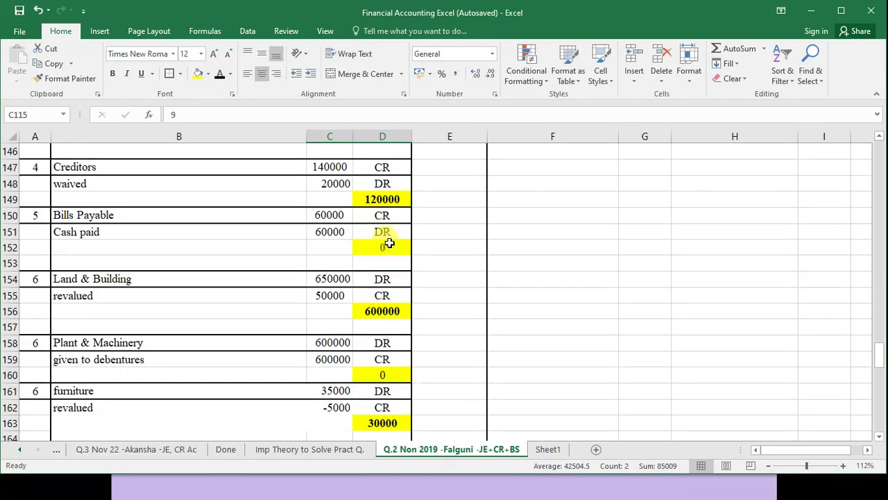
pyautogui.scroll(-1, 389, 242)
pyautogui.scroll(5, 389, 242)
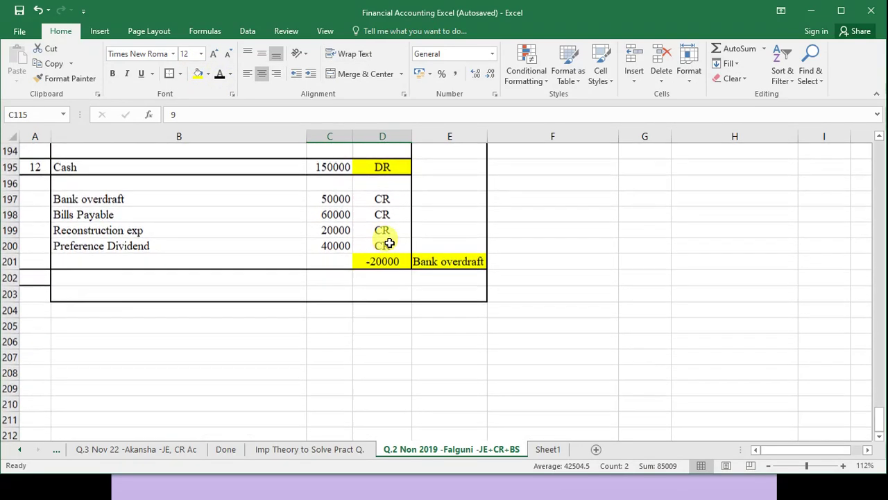
pyautogui.click(365, 235)
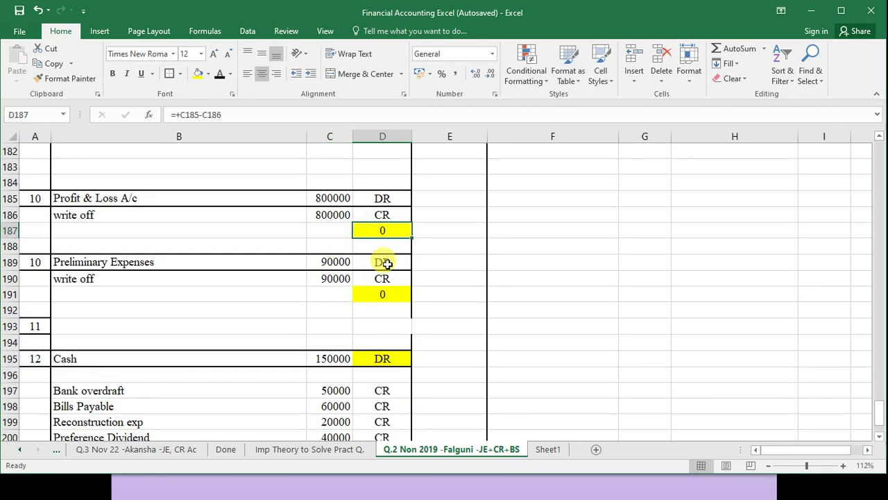
pyautogui.scroll(1, 382, 257)
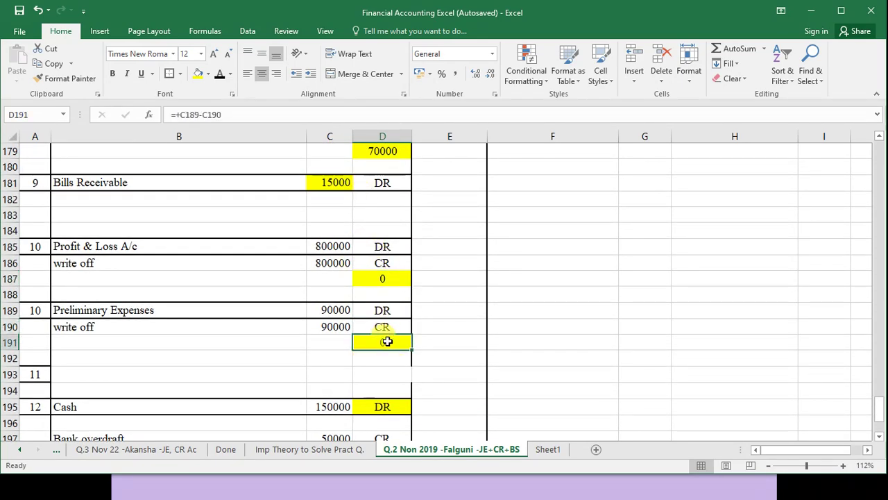
pyautogui.scroll(-3, 388, 339)
pyautogui.click(408, 358)
pyautogui.click(423, 359)
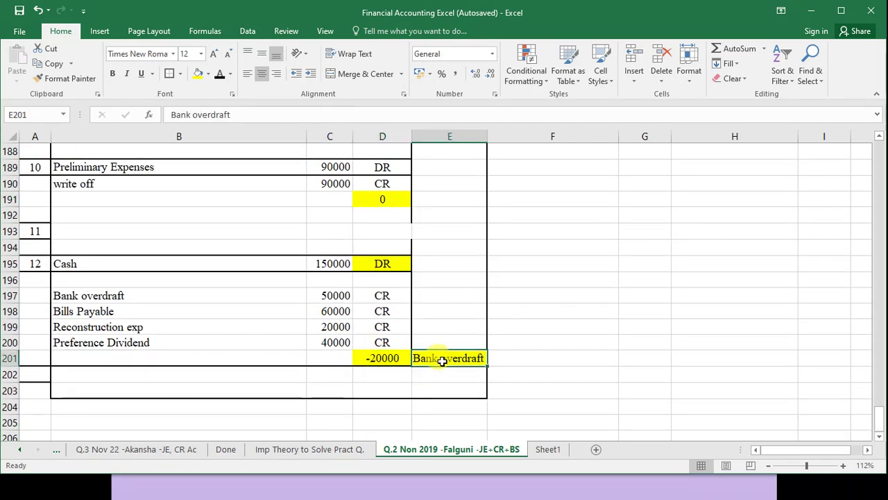
# Reveal the Short-term borrowings entries in C93:D93, note number 12 and amount 20000, by setting their font colour to black.
pyautogui.scroll(20, 395, 364)
pyautogui.scroll(15, 395, 366)
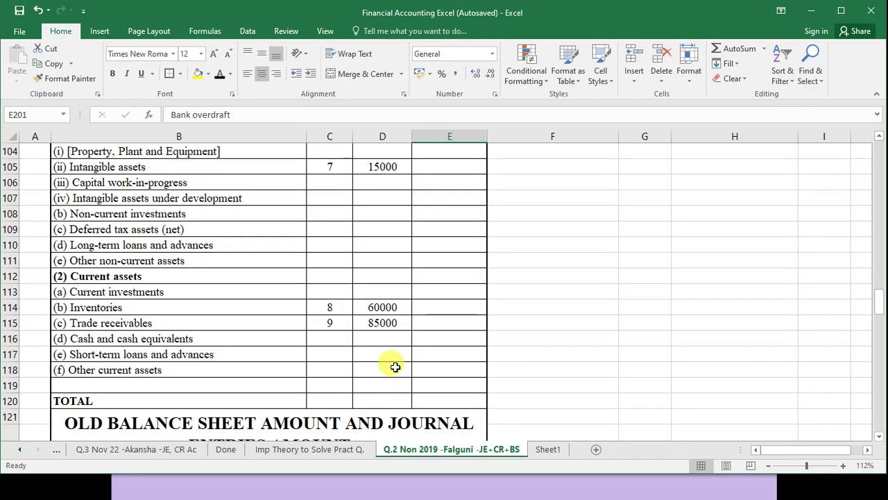
pyautogui.scroll(1, 395, 367)
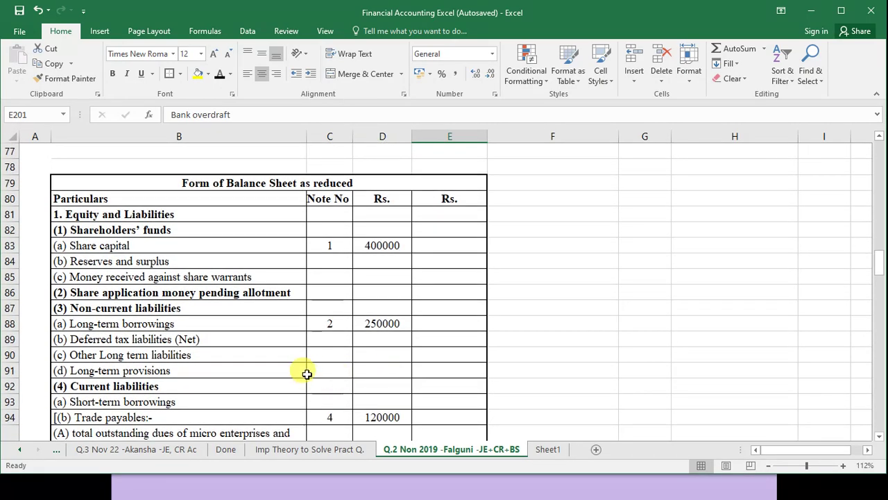
pyautogui.scroll(-1, 241, 374)
pyautogui.moveTo(331, 348); pyautogui.dragTo(402, 353)
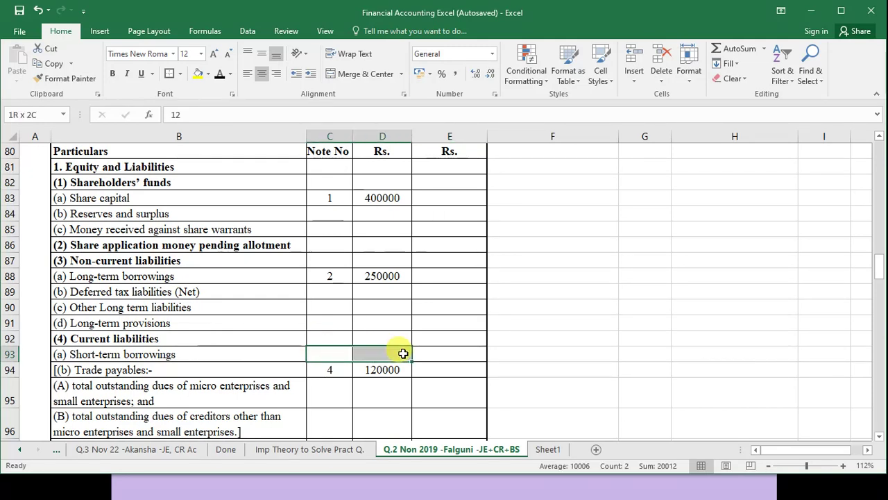
pyautogui.click(223, 74)
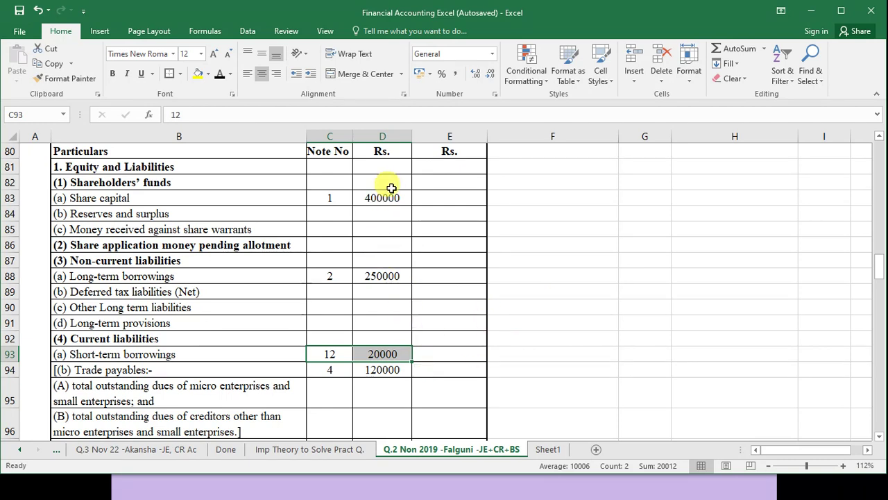
# Compare the sum of the equity and liabilities amounts in D82:D95 with the sum of the asset amounts in D103:D115.
pyautogui.moveTo(391, 188); pyautogui.dragTo(392, 382)
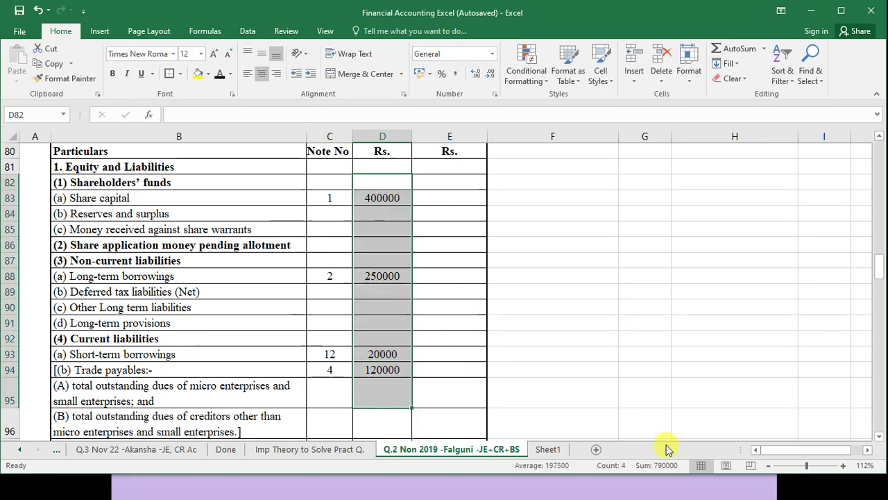
pyautogui.scroll(-4, 437, 338)
pyautogui.scroll(-4, 439, 341)
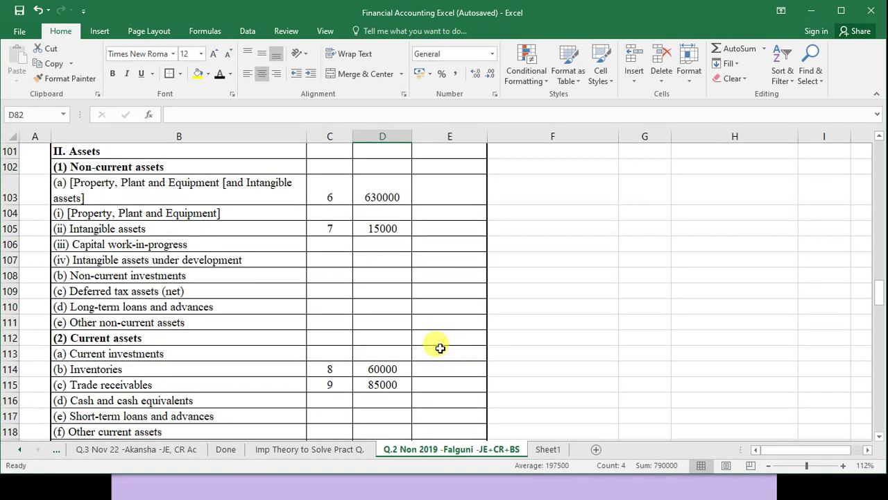
pyautogui.scroll(1, 440, 220)
pyautogui.moveTo(394, 199); pyautogui.dragTo(384, 385)
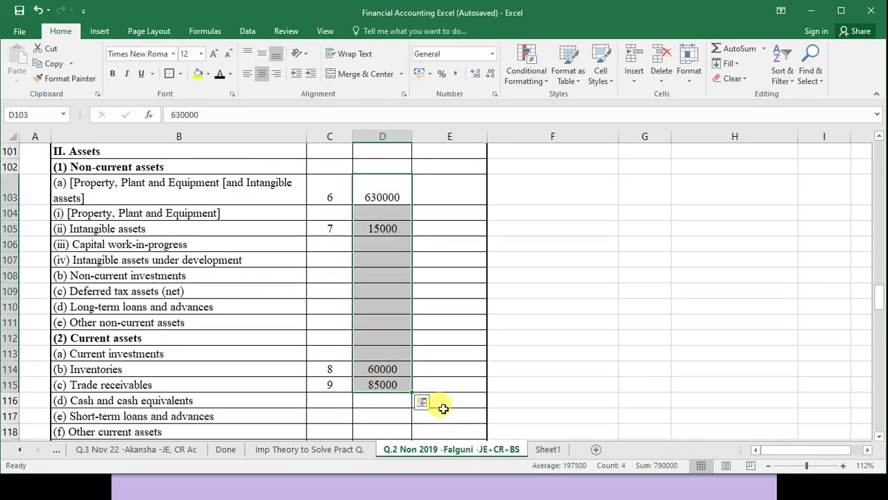
# Reveal the remaining hidden balance sheet figures, including Cash and cash equivalents and the totals in E99 and E120, in black font.
pyautogui.scroll(-2, 442, 405)
pyautogui.moveTo(456, 358); pyautogui.dragTo(455, 426)
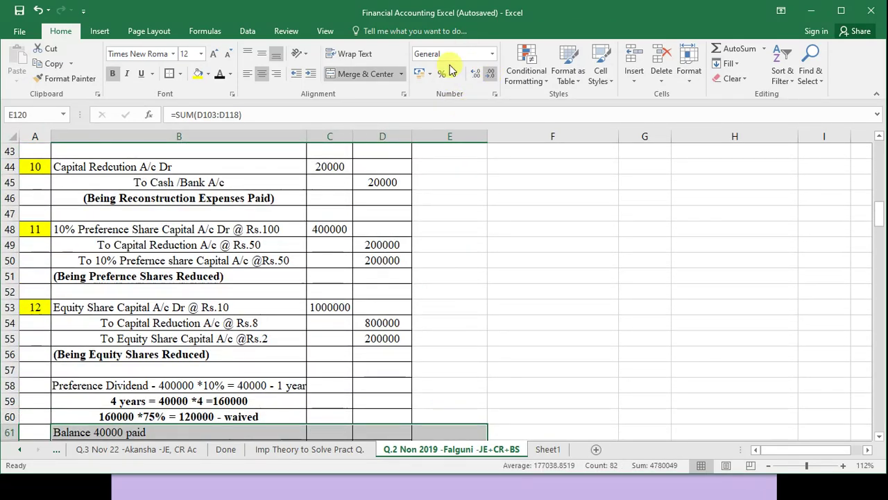
pyautogui.scroll(-20, 678, 398)
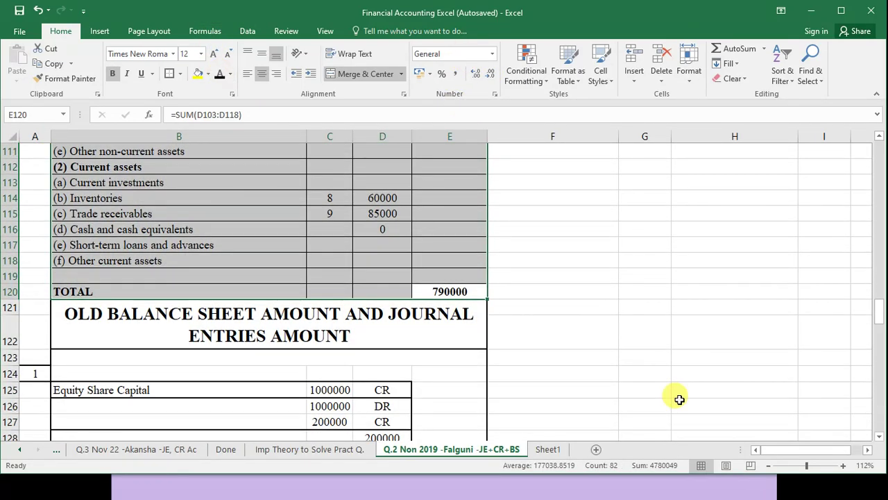
# Highlight the assets total in E120 and the equity and liabilities total in E99 with a yellow fill.
pyautogui.click(458, 291)
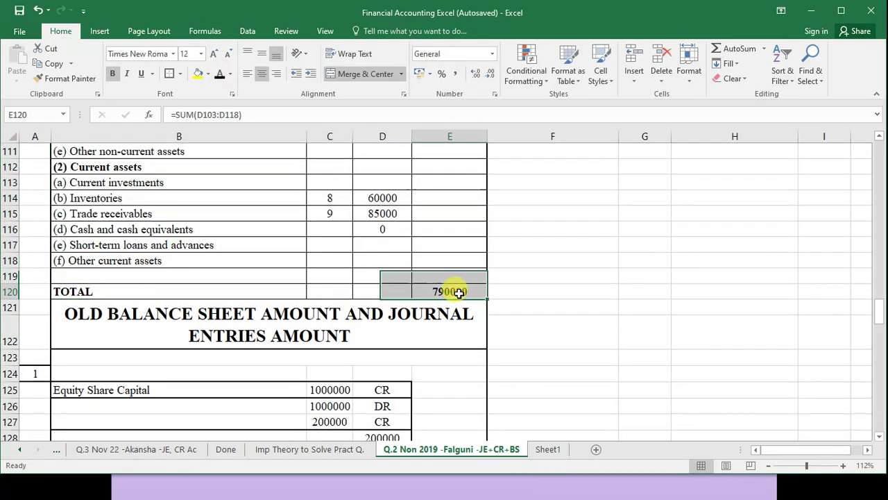
pyautogui.click(199, 74)
pyautogui.scroll(6, 396, 232)
pyautogui.click(447, 272)
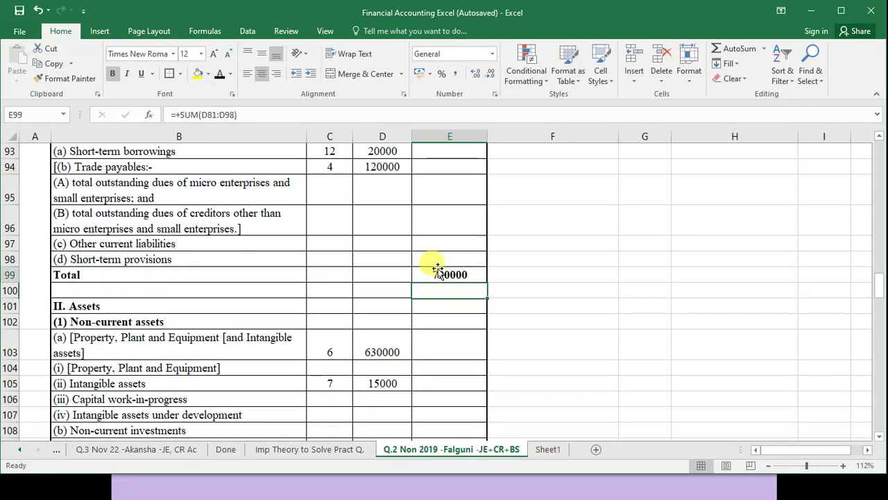
pyautogui.click(199, 73)
# Switch to the PowerPoint slide show with the Q.2 Falguni Ltd question and end the show.
pyautogui.keyDown('ctrl'); pyautogui.scroll(-5, 616, 257); pyautogui.keyUp('ctrl')
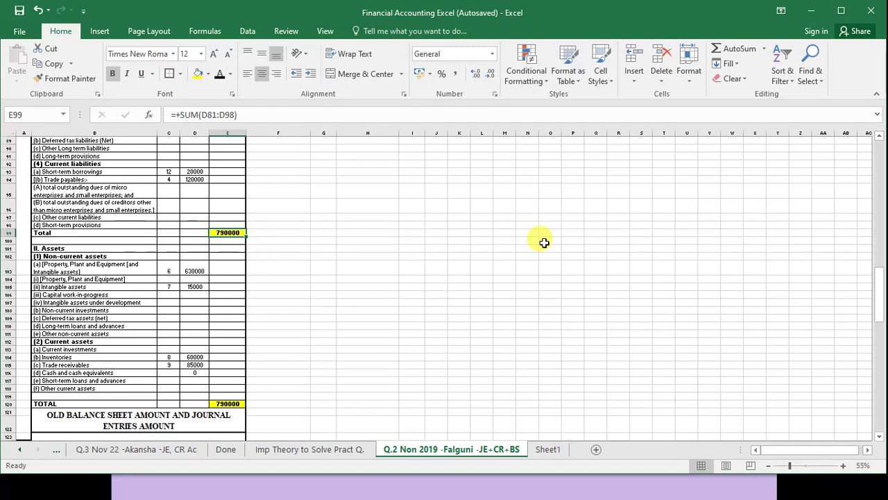
pyautogui.hotkey('alt', 'Tab')
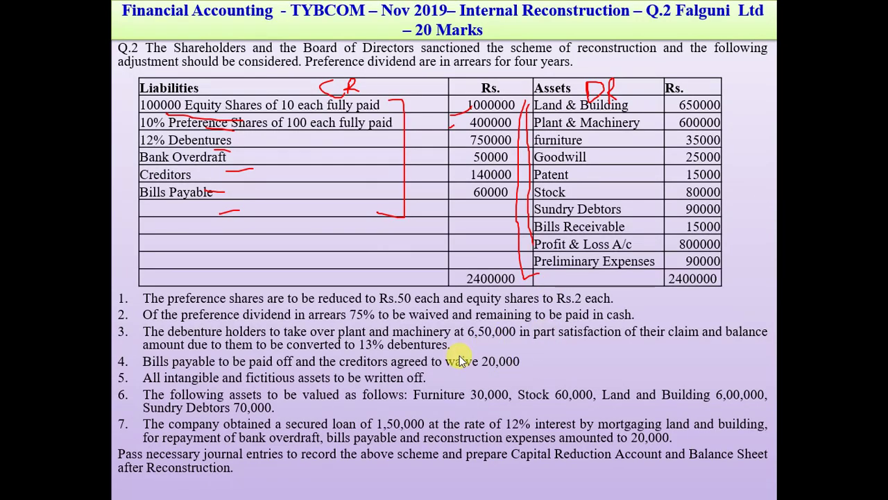
pyautogui.press('Escape')
pyautogui.press('Escape')
pyautogui.click(498, 487)
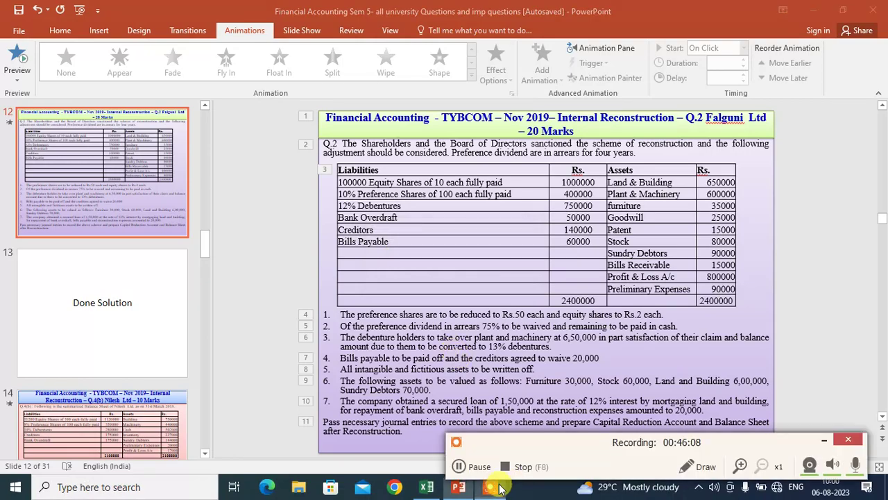